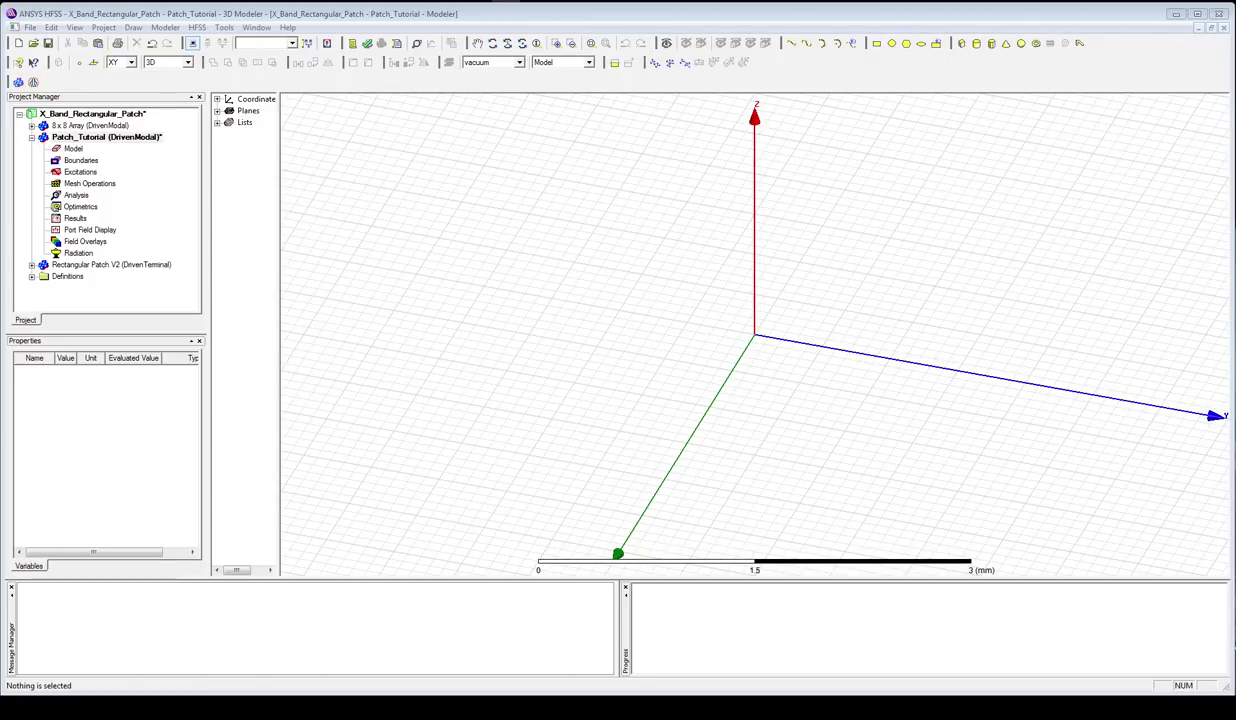
- Examine the finished Rectangular Patch V2 and 8 x 8 Array designs, and return to the empty Patch_Tutorial design
{"action": "double_click", "coordinate": [148, 265]}
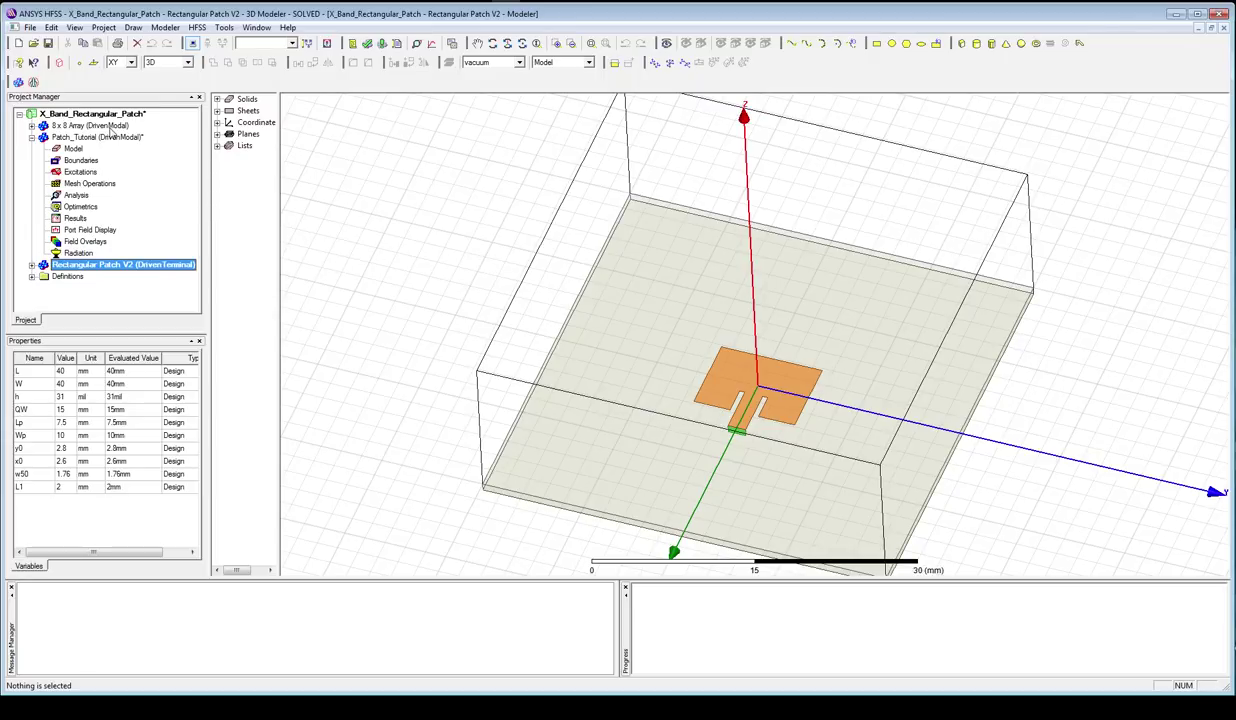
{"action": "double_click", "coordinate": [100, 126]}
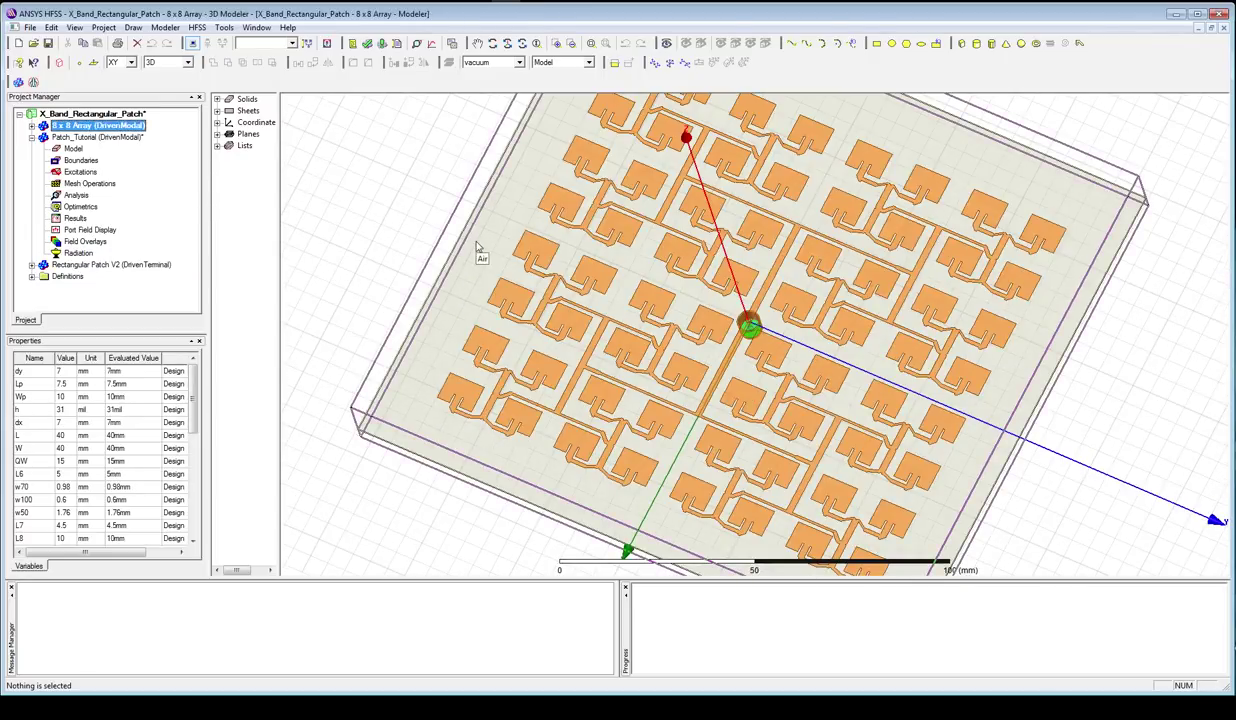
{"action": "left_click", "coordinate": [135, 265]}
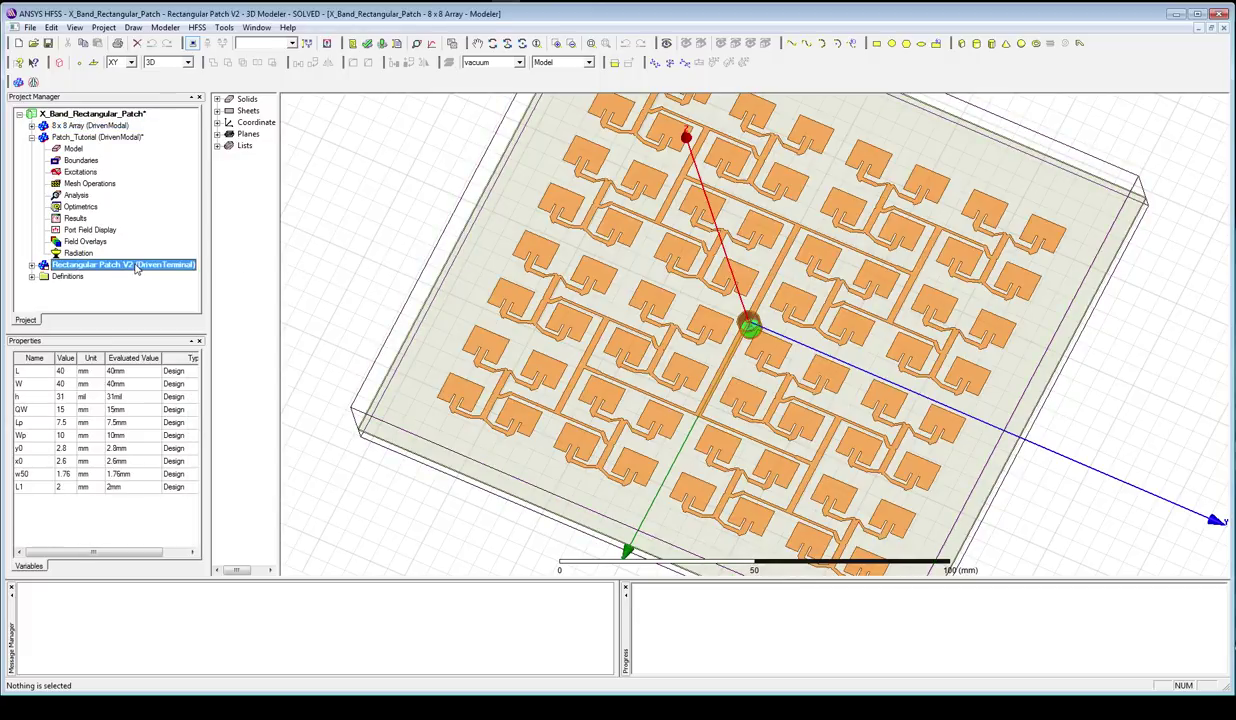
{"action": "left_click", "coordinate": [108, 140]}
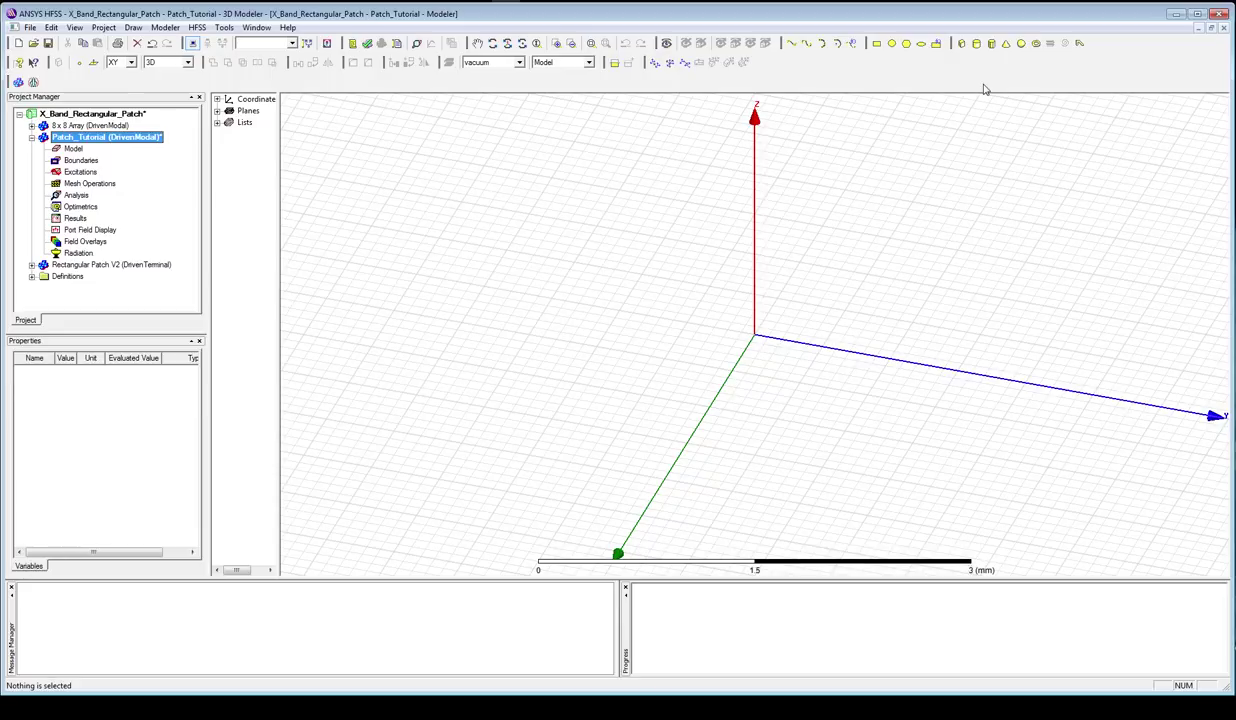
- Change the Patch_Tutorial design's solution type to driven Terminal
{"action": "left_click", "coordinate": [198, 28]}
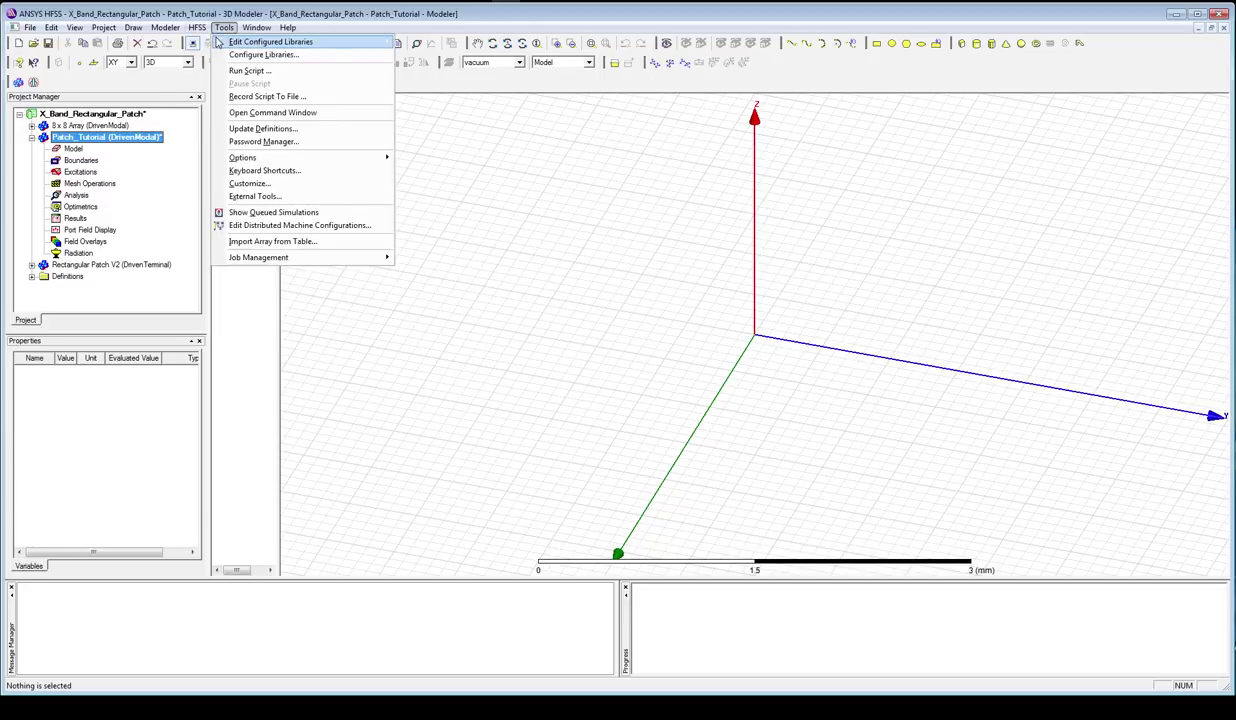
{"action": "left_click", "coordinate": [228, 42]}
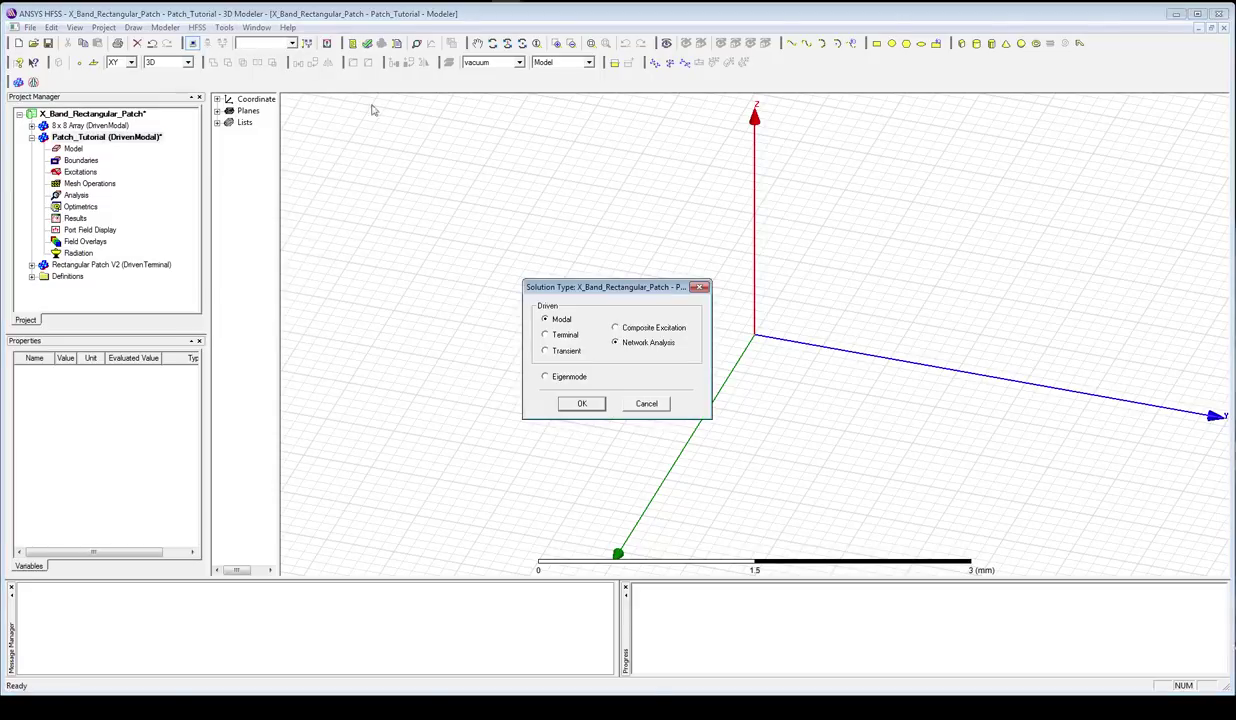
{"action": "left_click", "coordinate": [569, 338]}
{"action": "left_click", "coordinate": [571, 407]}
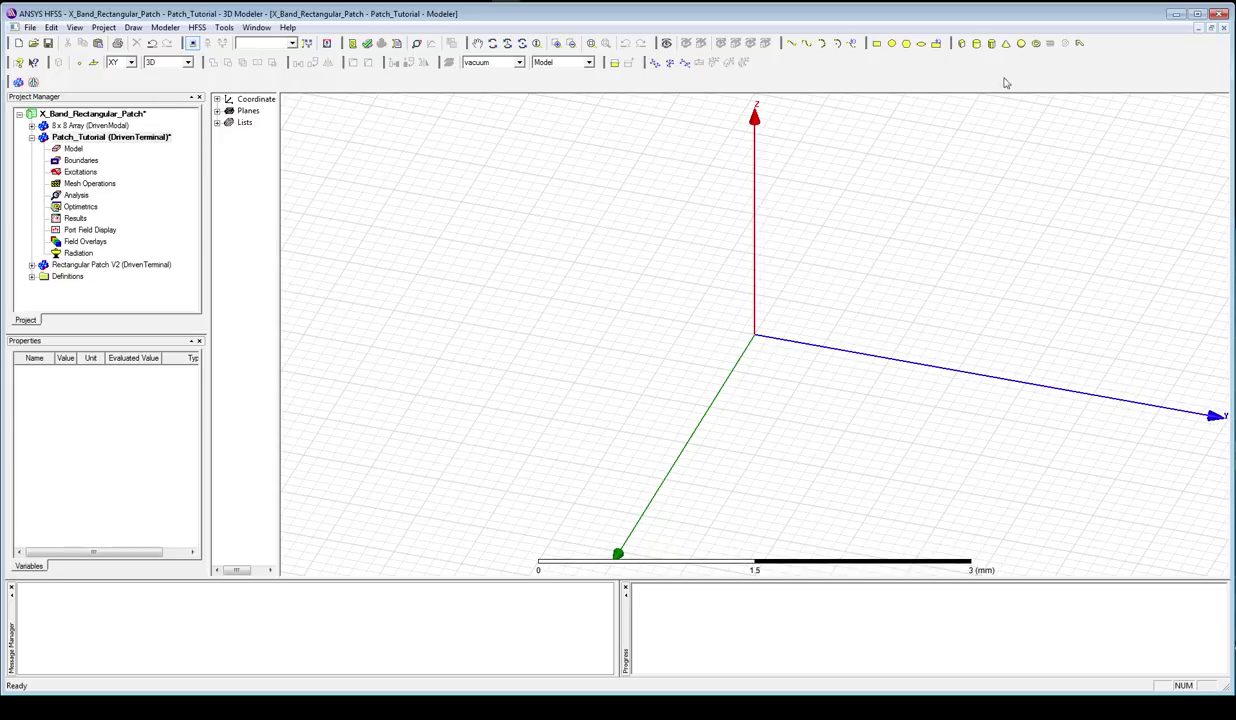
- Draw a box around the origin on the XY plane, about 3.5 by 3.7 mm and 0.4 mm high
{"action": "left_click", "coordinate": [961, 44]}
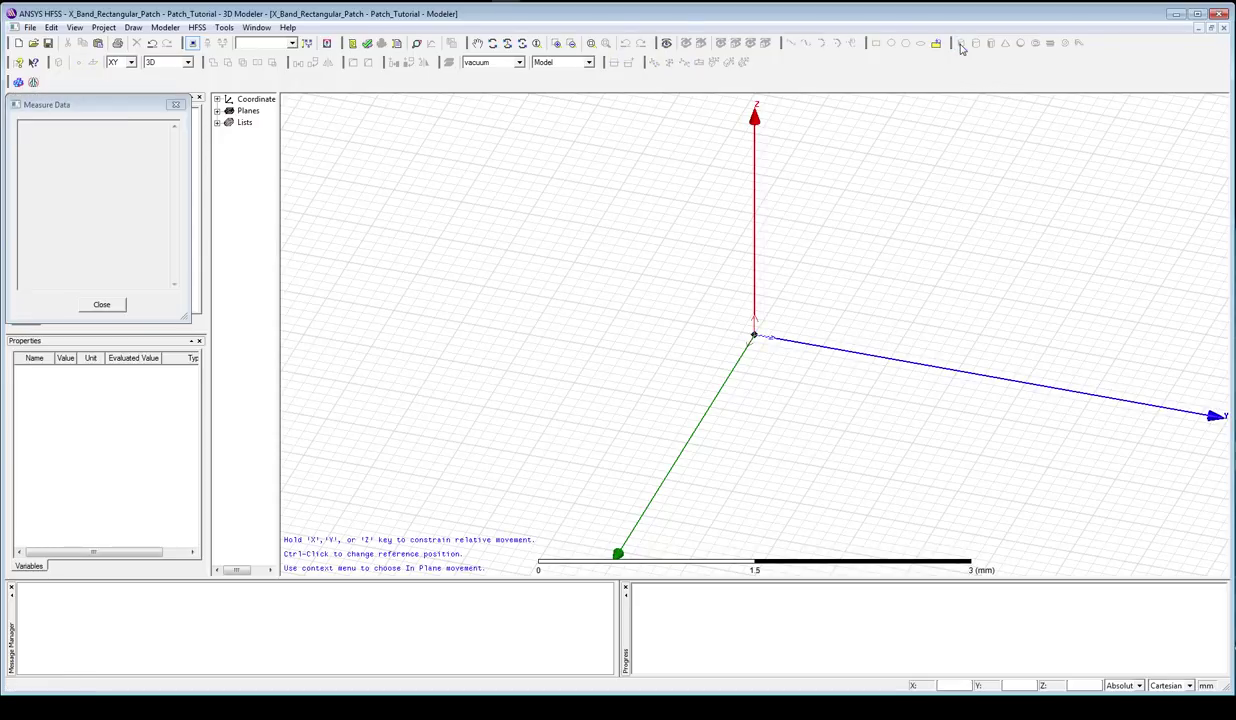
{"action": "left_click", "coordinate": [604, 190]}
{"action": "left_click", "coordinate": [946, 532]}
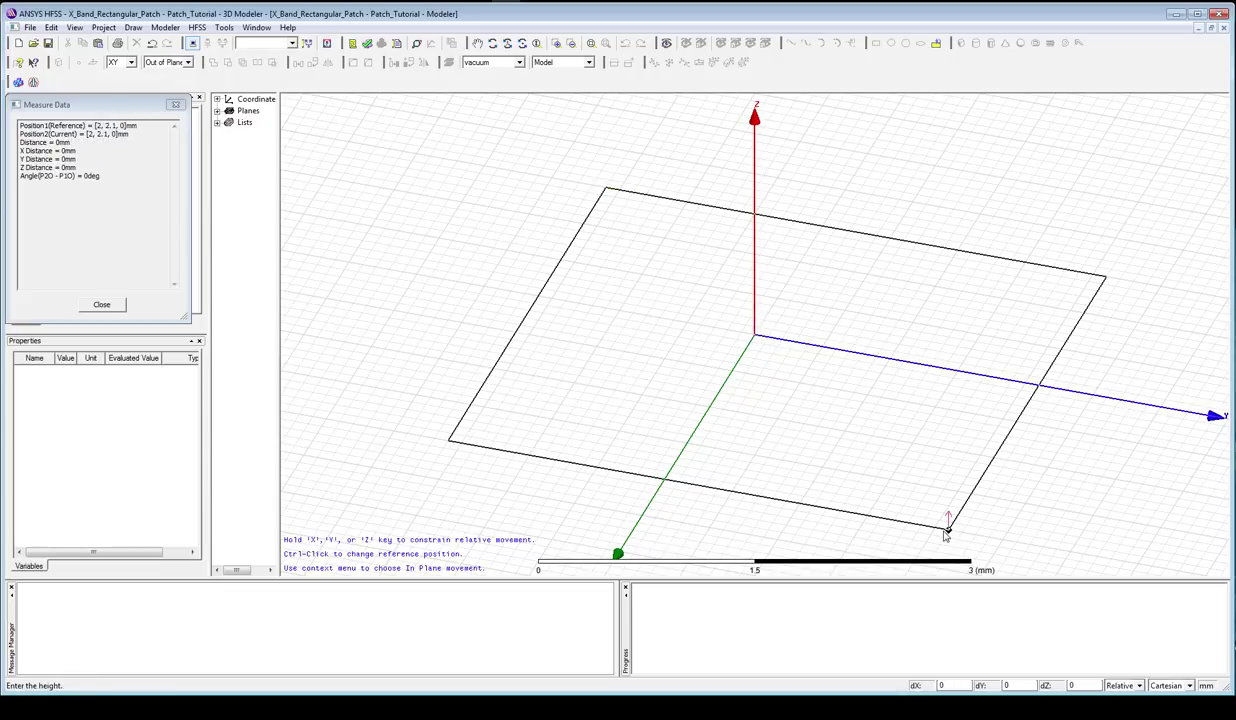
{"action": "left_click", "coordinate": [946, 497]}
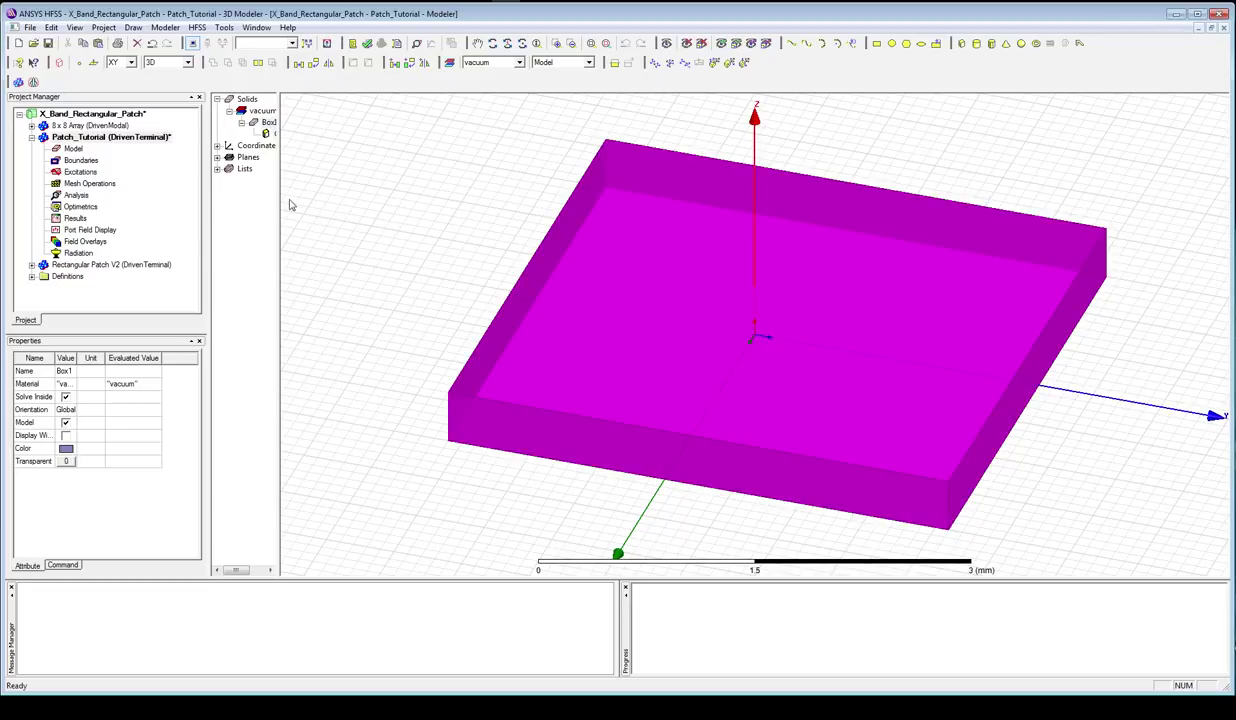
- Widen the model tree to show full object names and rename the new box as Substrate
{"action": "left_click_drag", "start_coordinate": [278, 192], "coordinate": [354, 205]}
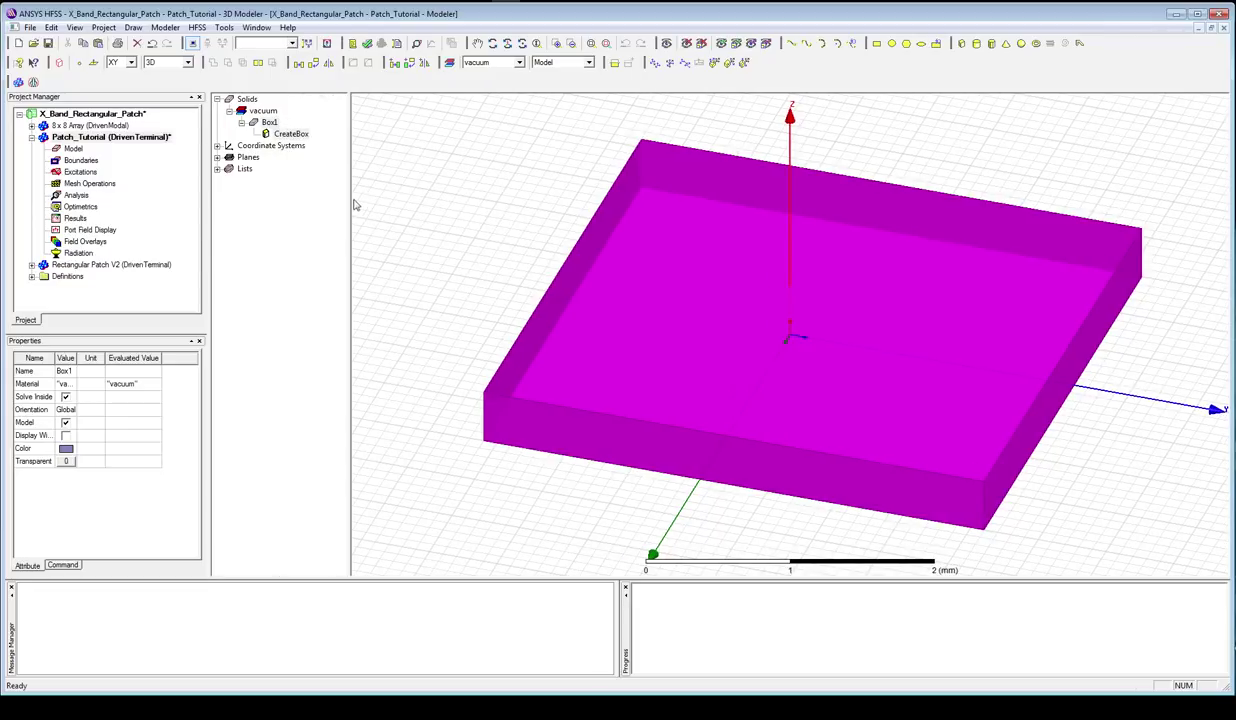
{"action": "left_click", "coordinate": [267, 124]}
{"action": "double_click", "coordinate": [268, 123]}
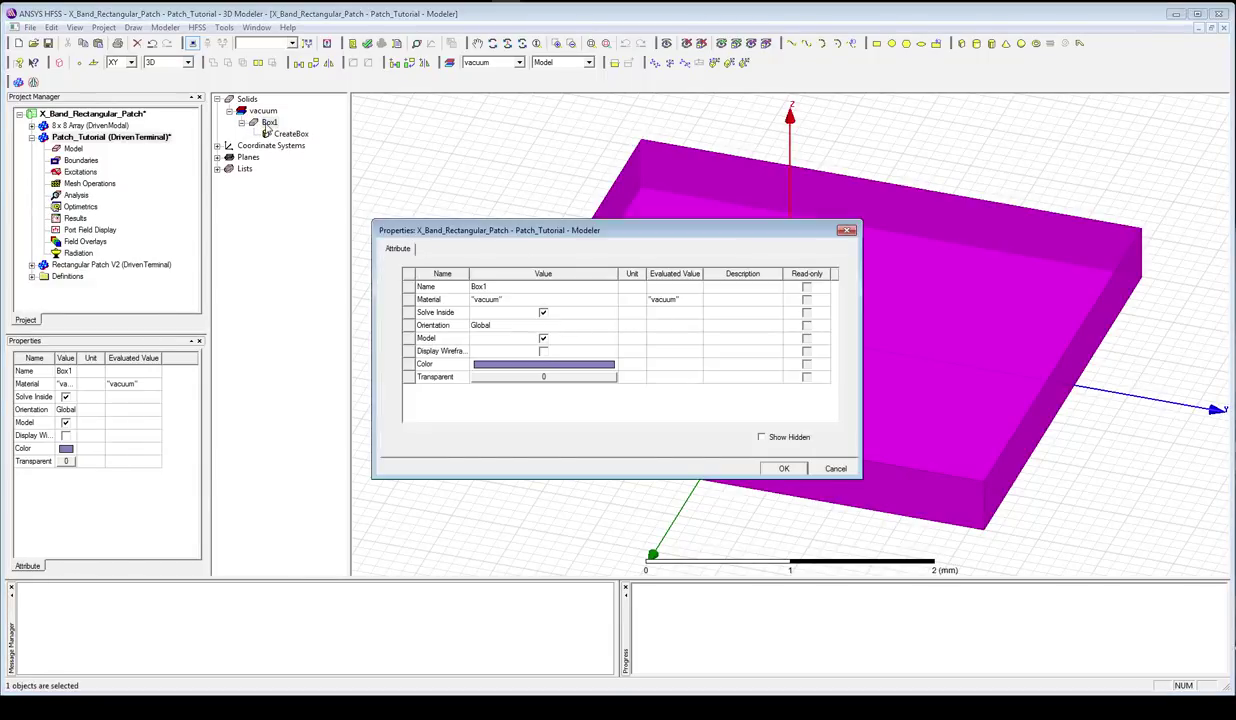
{"action": "left_click", "coordinate": [534, 287]}
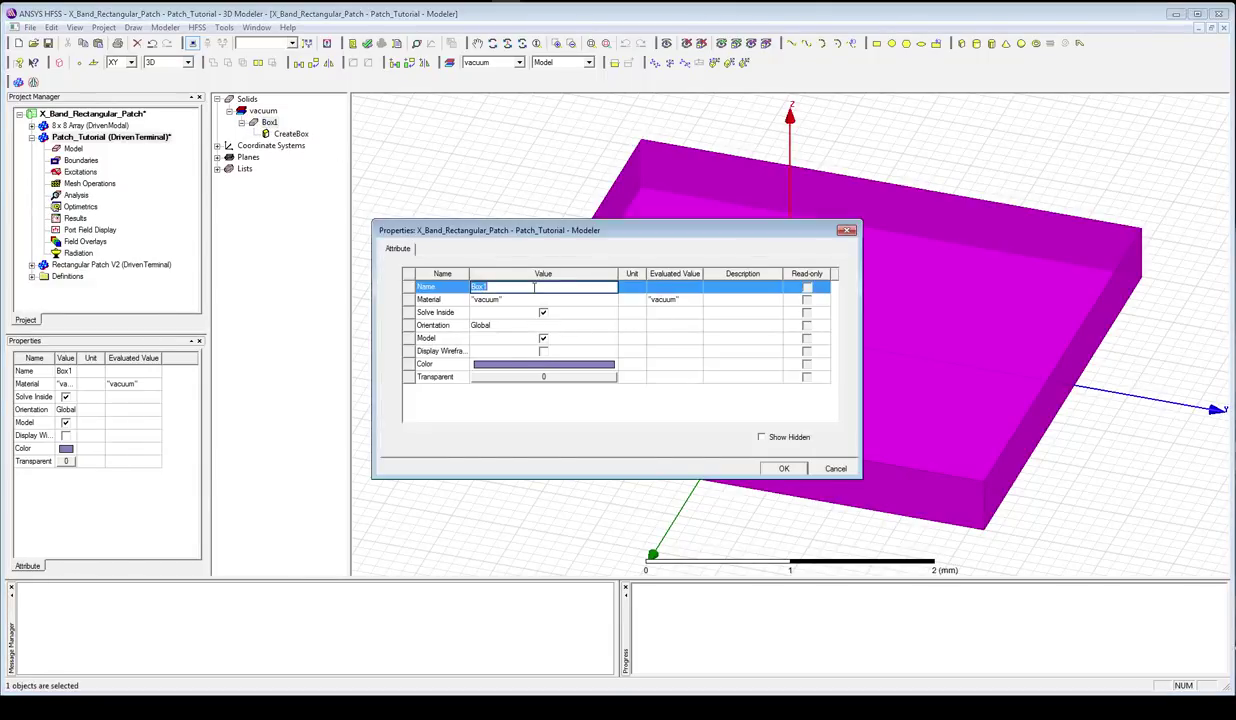
{"action": "type", "text": "Substrate"}
{"action": "key", "text": "Return"}
- Assign the Rogers RO4350 (tm) material from the materials library to the substrate box
{"action": "left_click", "coordinate": [516, 299]}
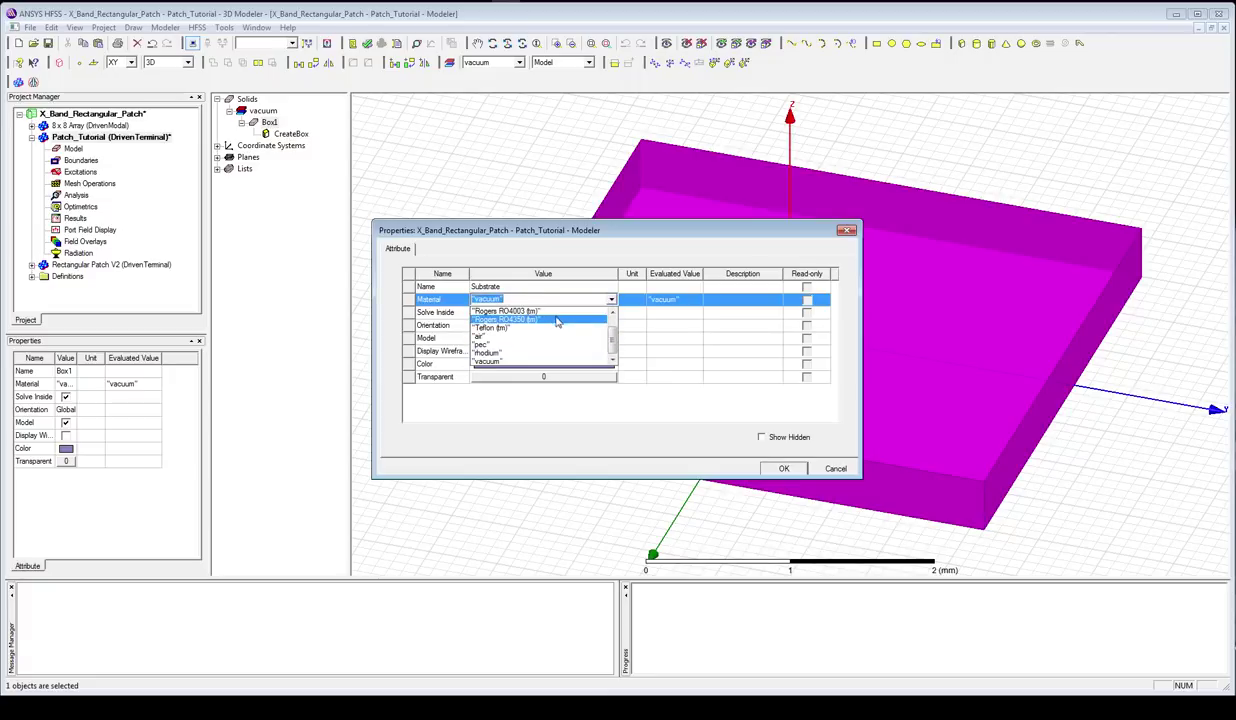
{"action": "scroll", "coordinate": [615, 321], "scroll_direction": "up", "scroll_amount": 1}
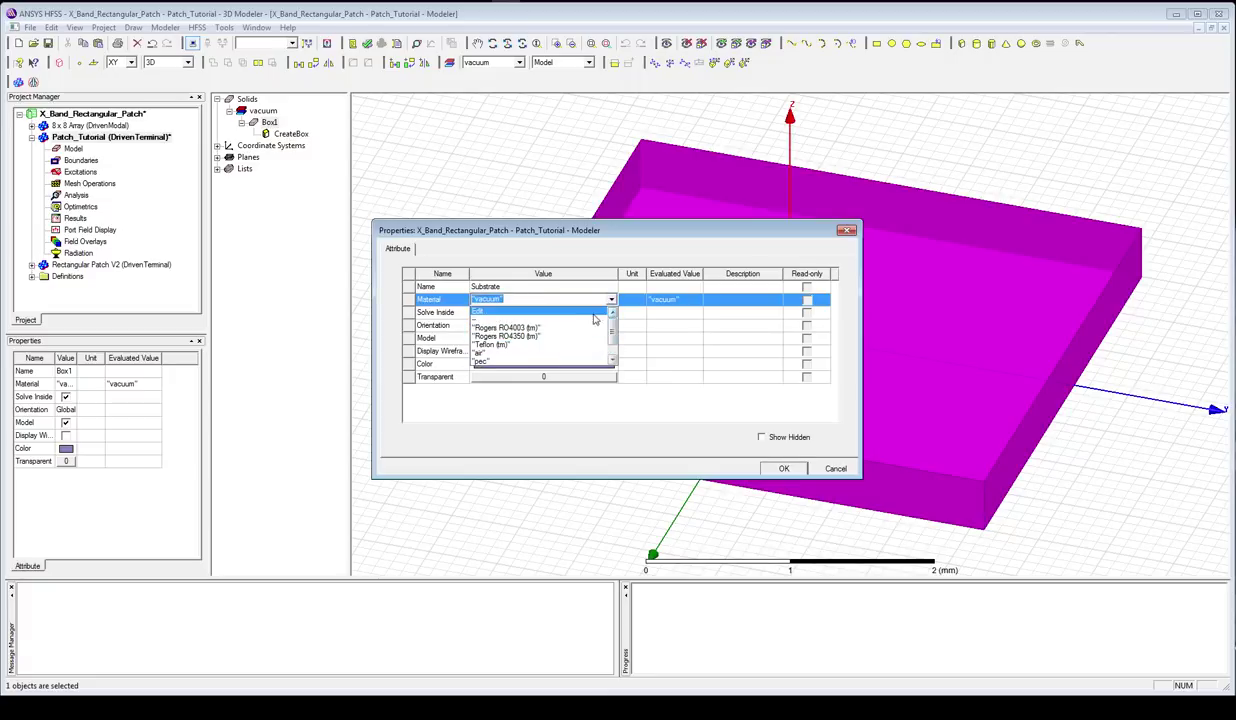
{"action": "left_click", "coordinate": [588, 312]}
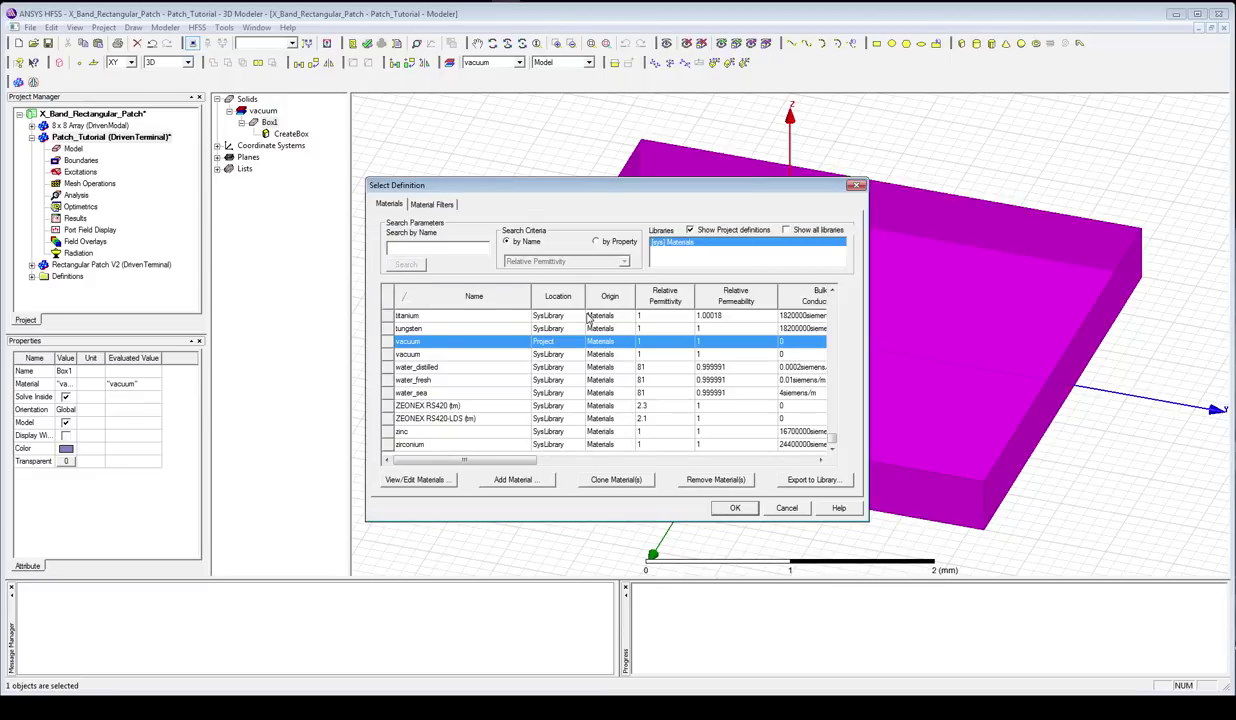
{"action": "type", "text": "r"}
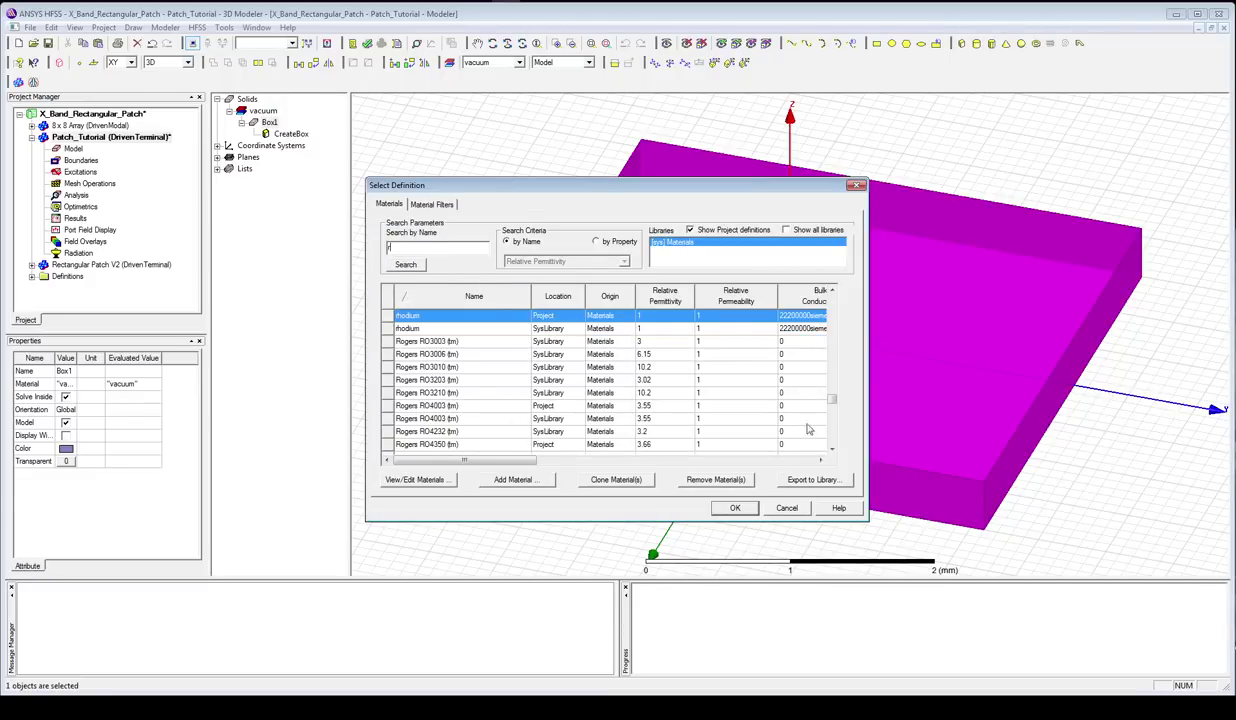
{"action": "left_click", "coordinate": [440, 444]}
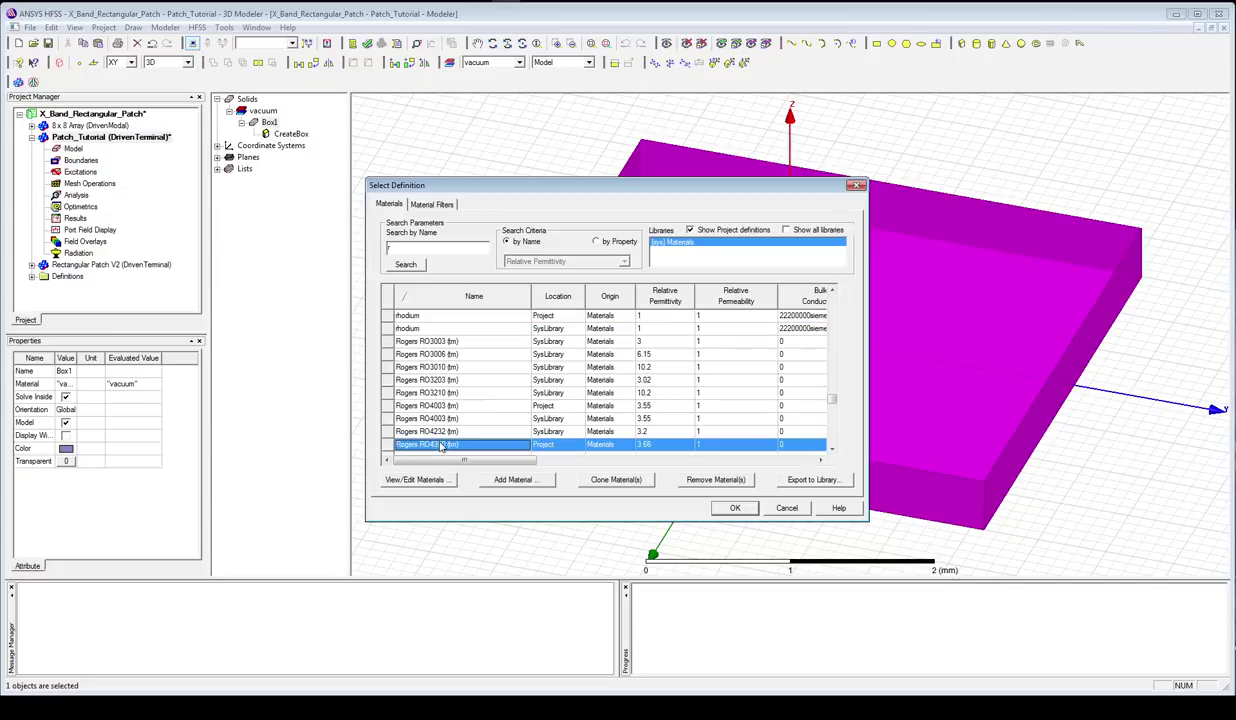
{"action": "left_click", "coordinate": [748, 510]}
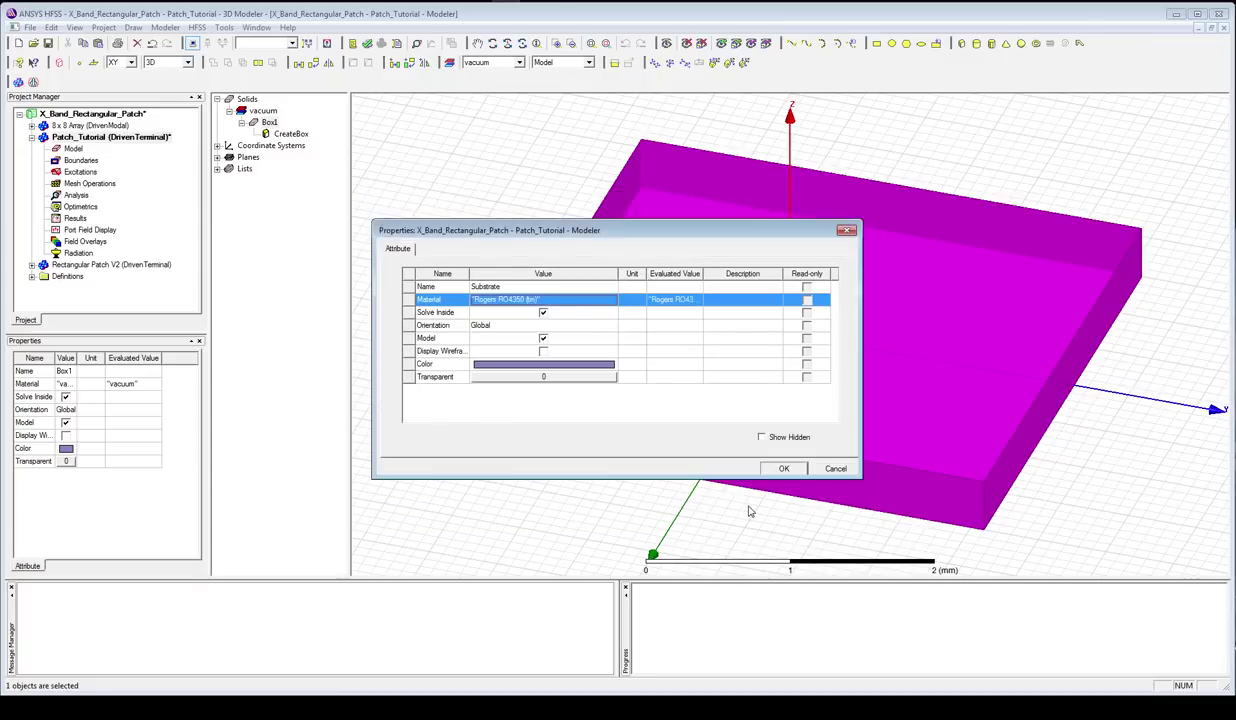
- Give the substrate a light grey color (RGB 192, 192, 192) and a transparency of 0.8, and apply the attributes
{"action": "left_click", "coordinate": [547, 371]}
{"action": "left_click", "coordinate": [569, 355]}
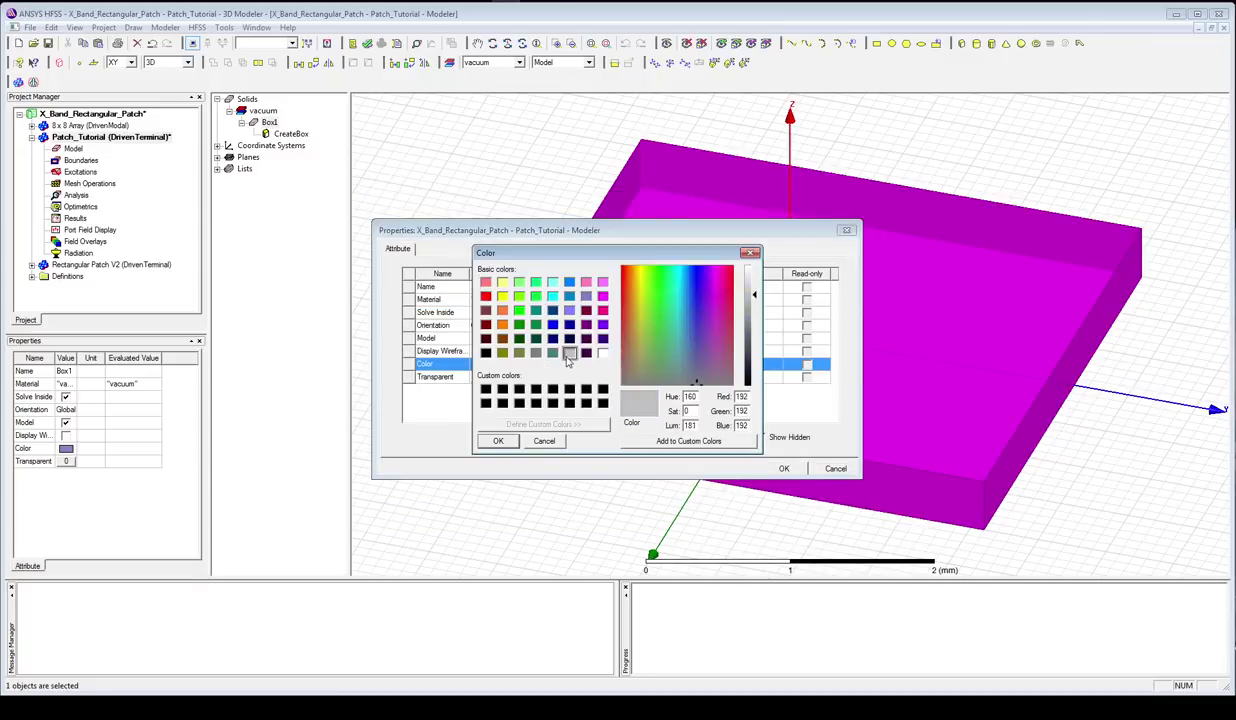
{"action": "left_click", "coordinate": [498, 441]}
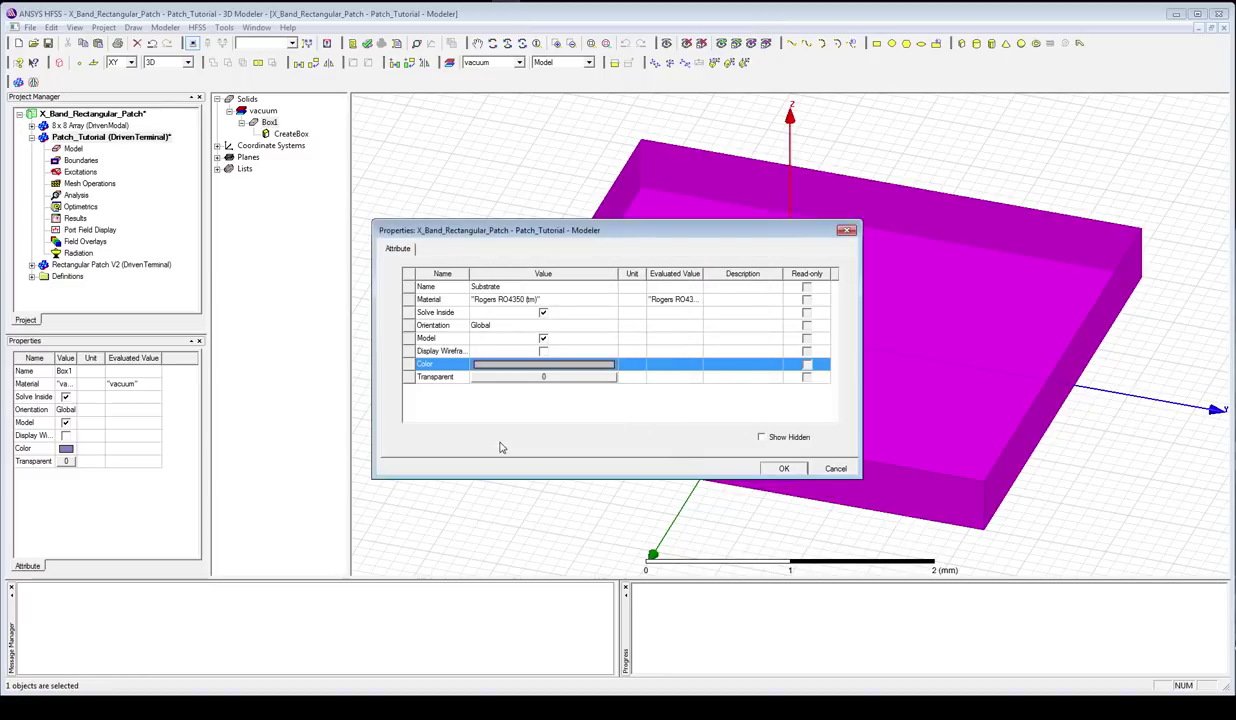
{"action": "left_click", "coordinate": [543, 377]}
{"action": "left_click_drag", "start_coordinate": [560, 342], "coordinate": [628, 341]}
{"action": "left_click", "coordinate": [583, 377]}
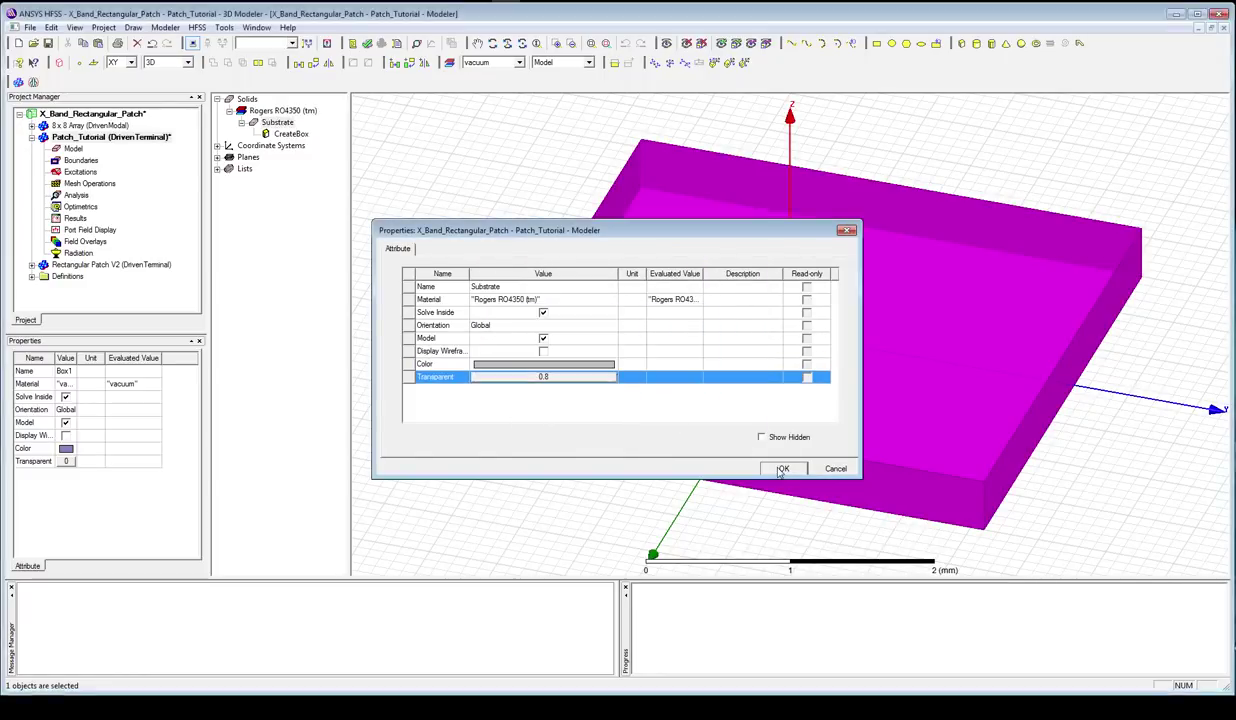
{"action": "left_click", "coordinate": [784, 468]}
{"action": "left_click", "coordinate": [501, 280]}
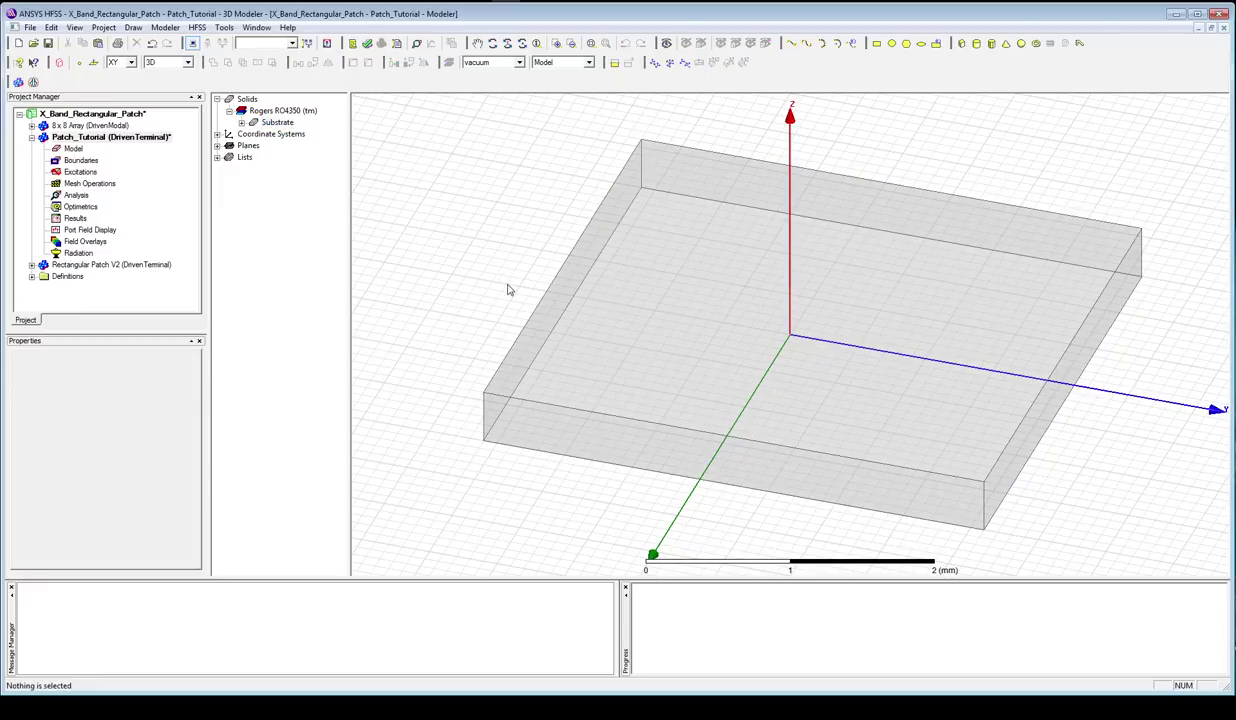
- Set the substrate box's position to -substrate/2, -substrate/2, 0 and define the variable substrate as 40 mm
{"action": "mouse_move", "coordinate": [507, 293]}
{"action": "left_mouse_down", "text": "alt"}
{"action": "mouse_move", "coordinate": [508, 251]}
{"action": "mouse_move", "coordinate": [497, 290]}
{"action": "left_mouse_up", "text": "alt"}
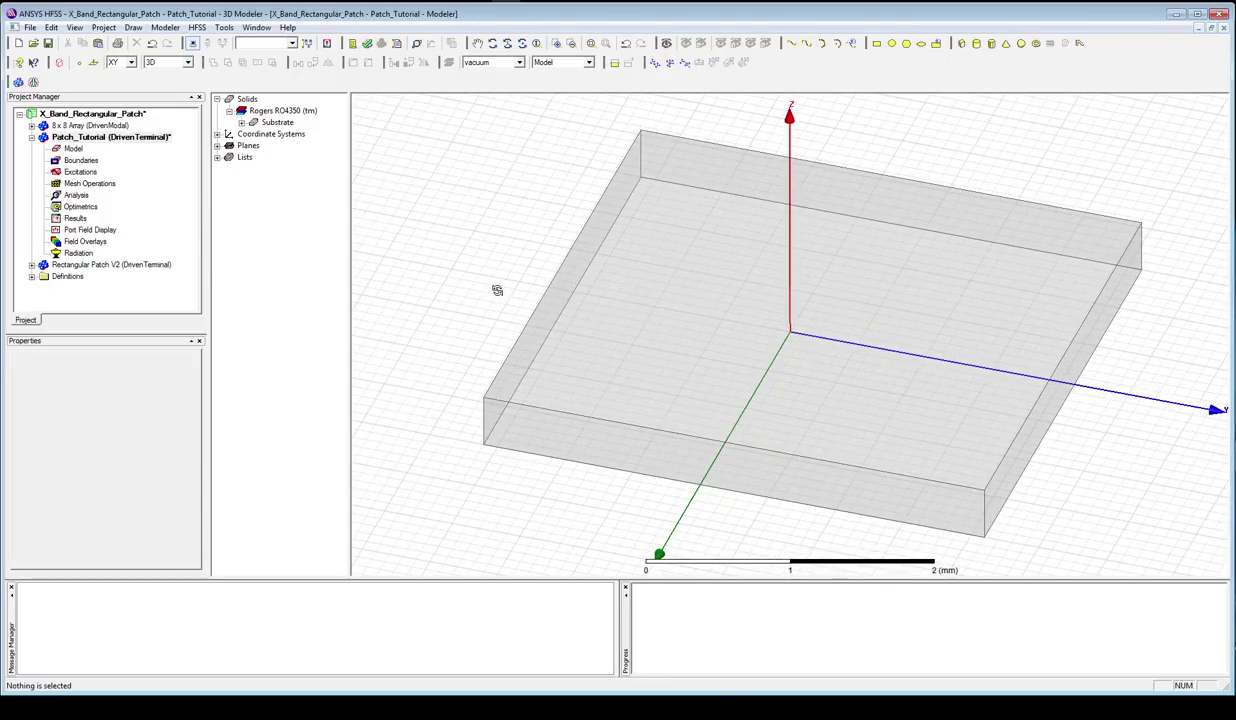
{"action": "left_click", "coordinate": [241, 122]}
{"action": "double_click", "coordinate": [280, 134]}
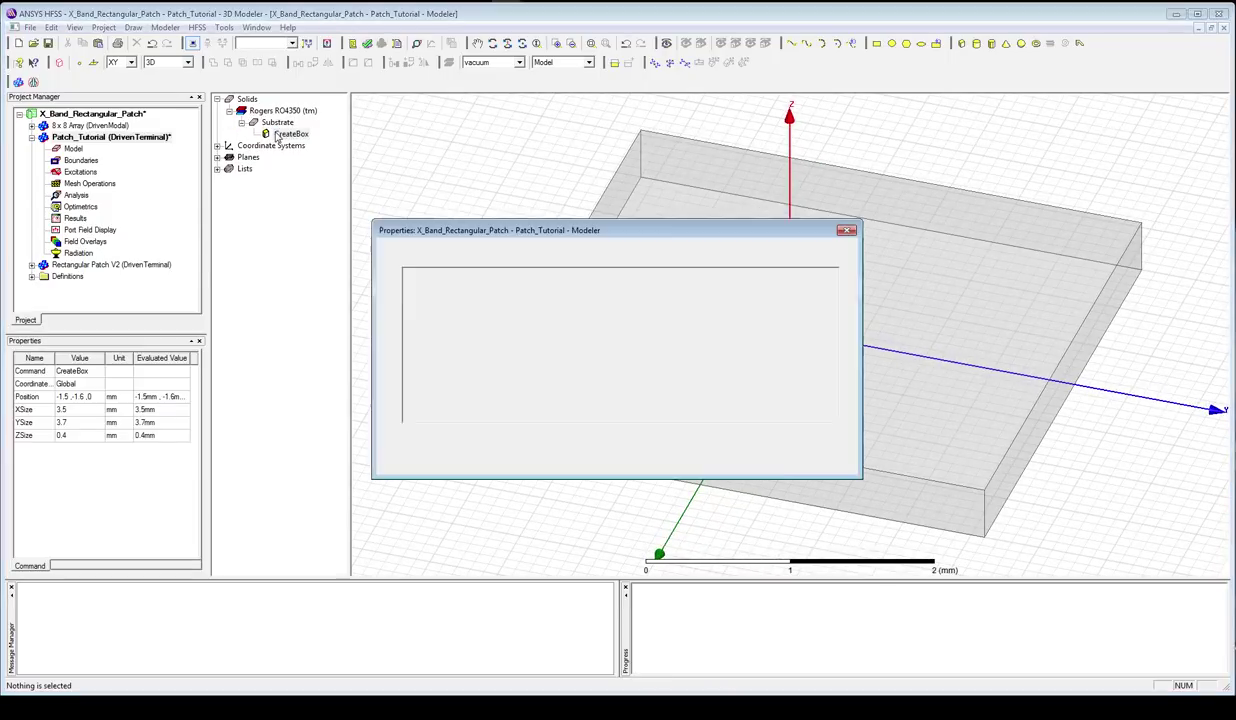
{"action": "left_click", "coordinate": [545, 313]}
{"action": "left_click", "coordinate": [545, 314]}
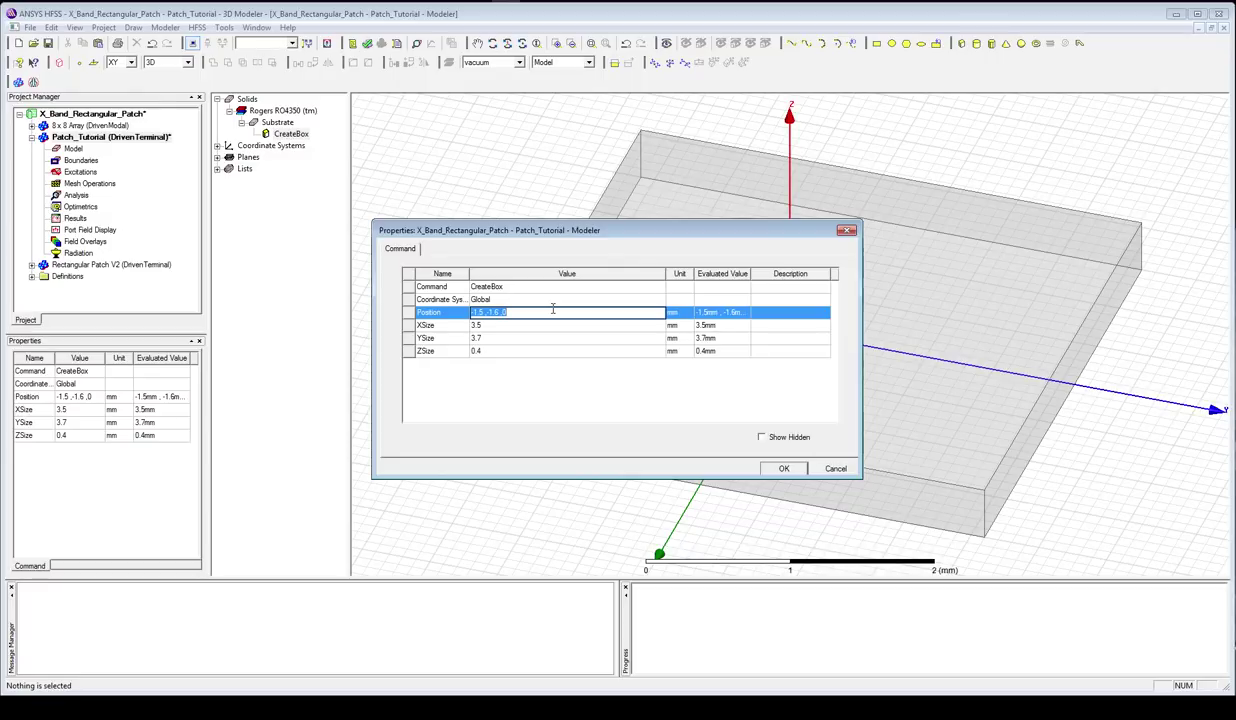
{"action": "key", "text": "BackSpace"}
{"action": "type", "text": "-substrate/2, -substrate/2, 0"}
{"action": "key", "text": "Return"}
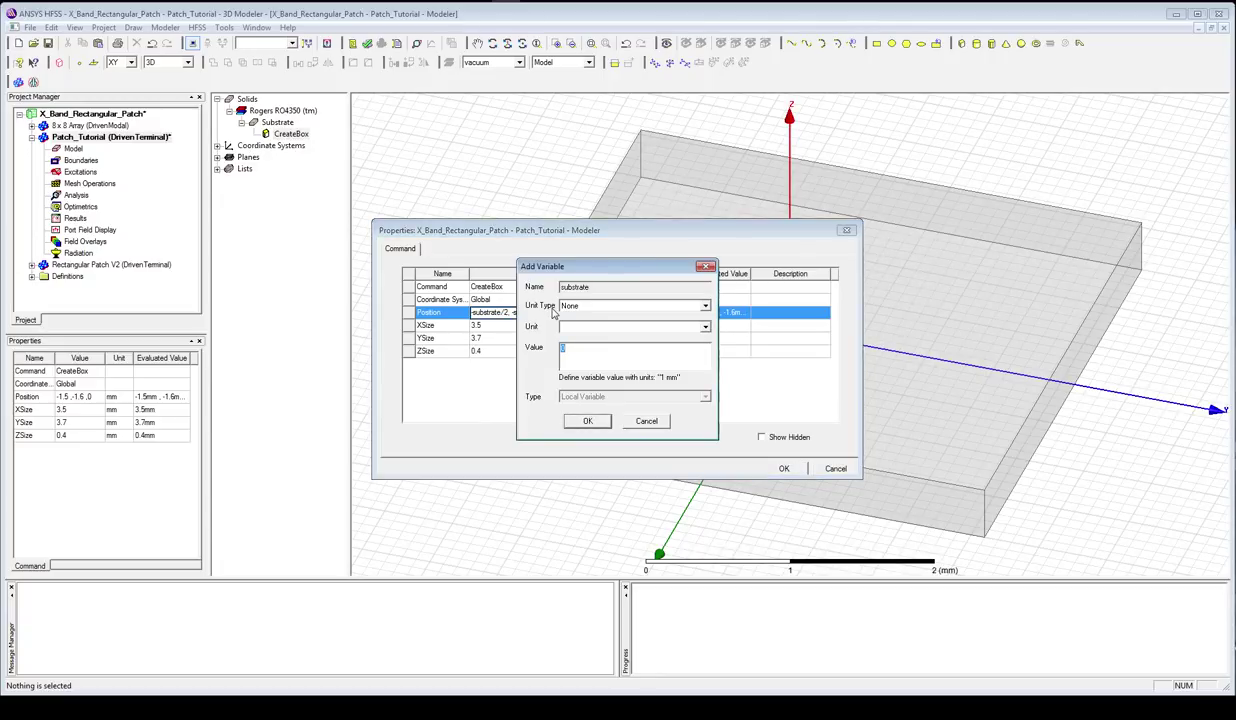
{"action": "type", "text": "40 mm"}
{"action": "key", "text": "Return"}
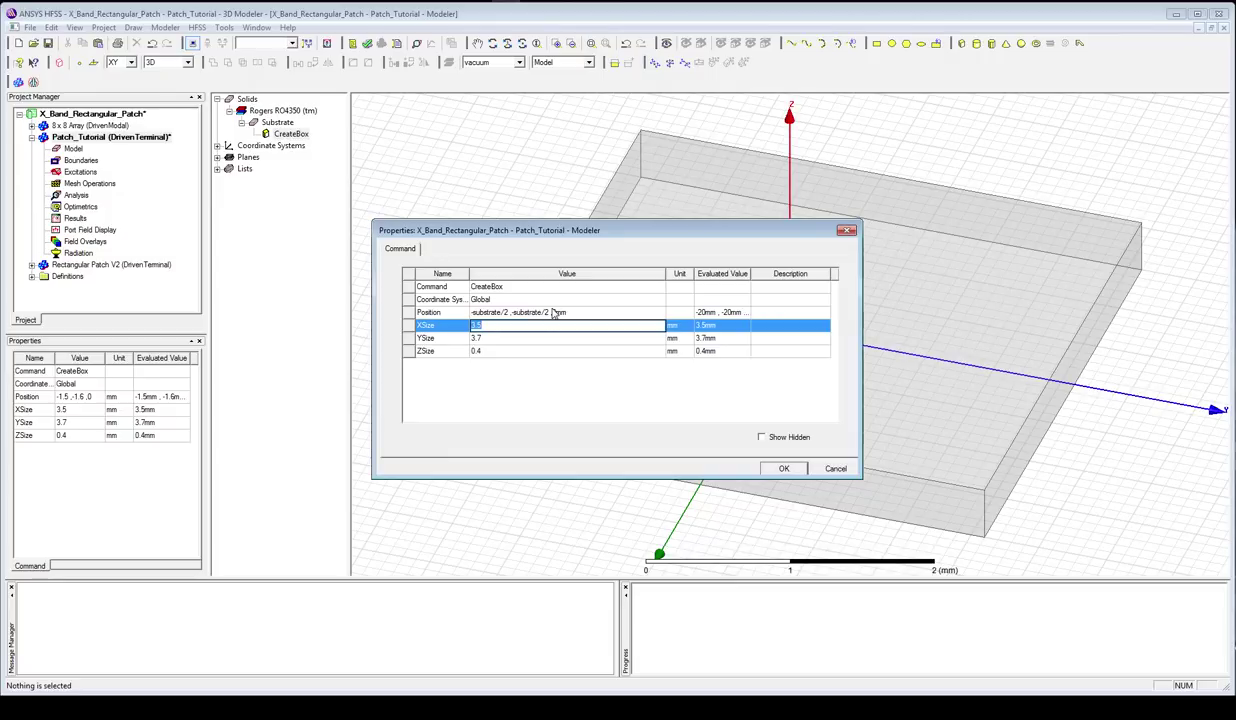
- Set both the X size and the Y size of the substrate box to the variable substrate
{"action": "type", "text": "substrate"}
{"action": "key", "text": "Return"}
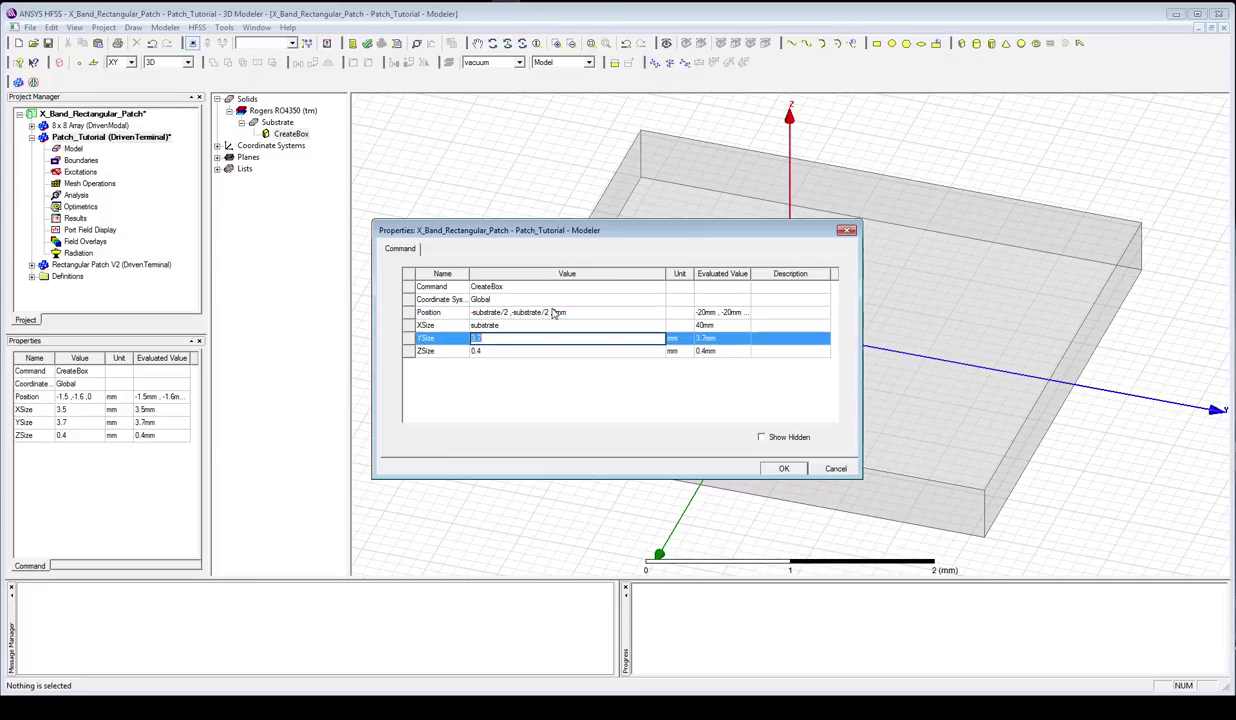
{"action": "type", "text": "substrate"}
{"action": "key", "text": "Return"}
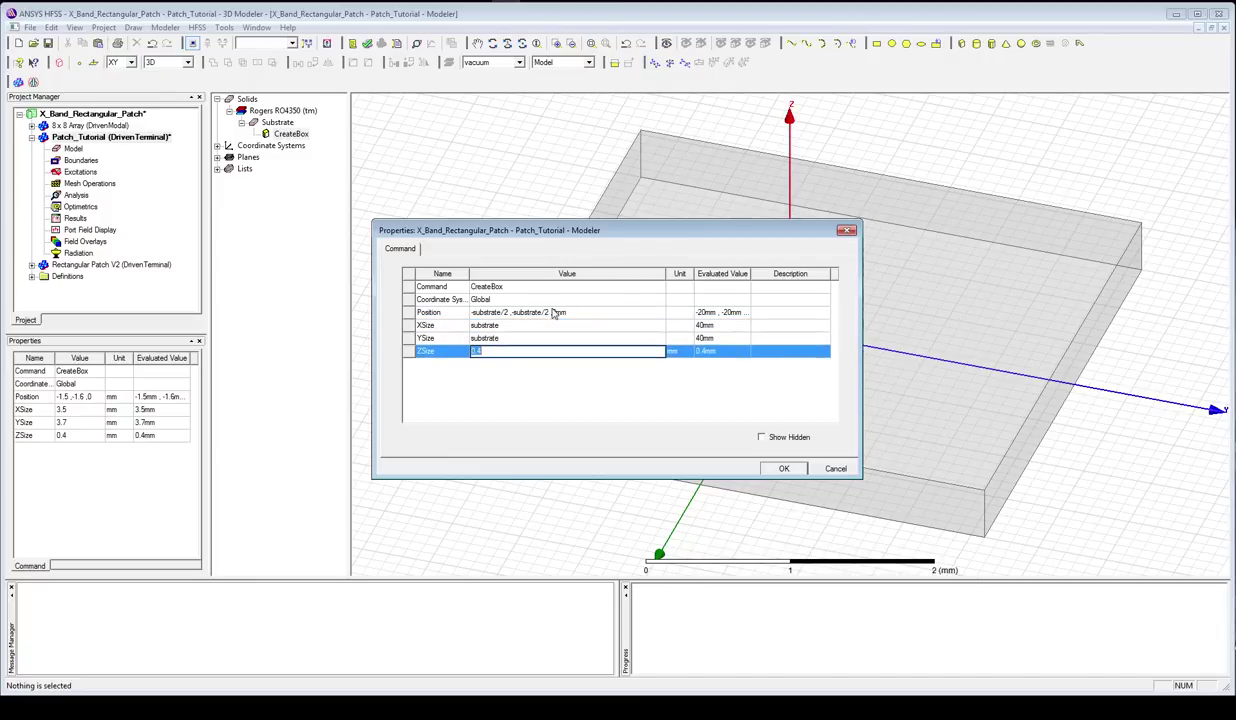
- Set the substrate box's Z size to -h, define h as 31 mil, and apply the dimensions
{"action": "key", "text": "BackSpace"}
{"action": "type", "text": "h"}
{"action": "key", "text": "Return"}
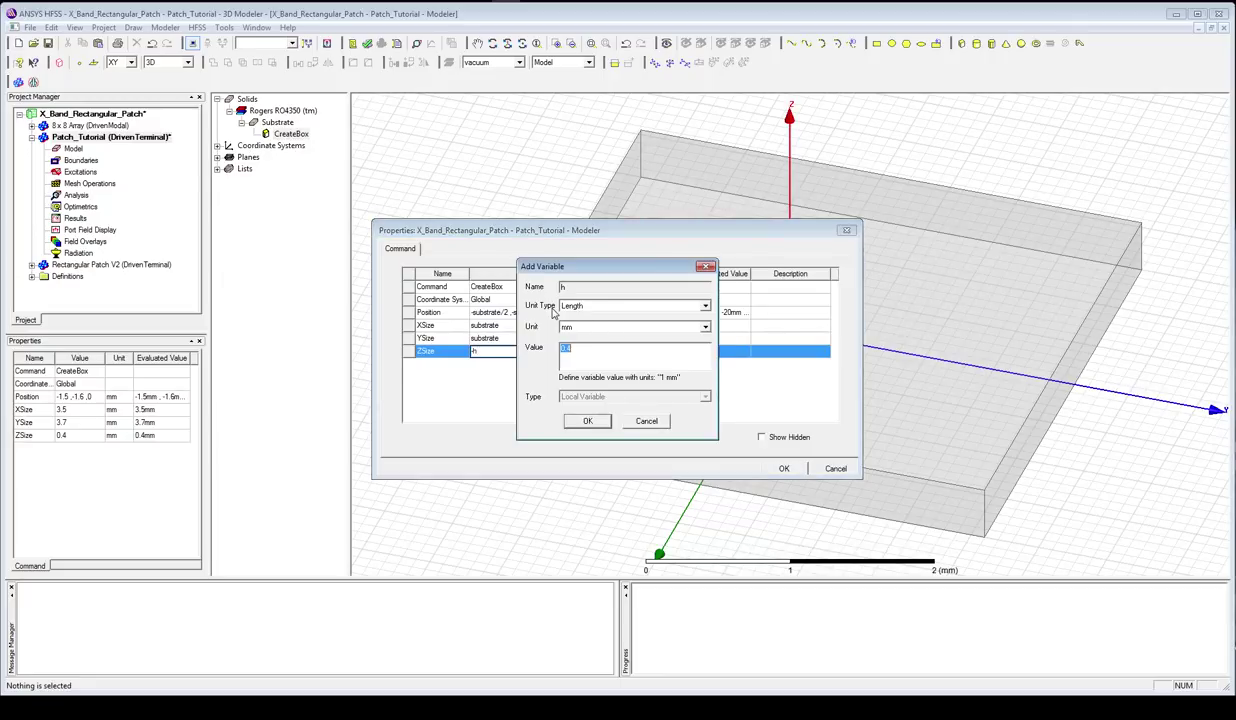
{"action": "type", "text": "31 mil"}
{"action": "type", "text": "l"}
{"action": "key", "text": "Return"}
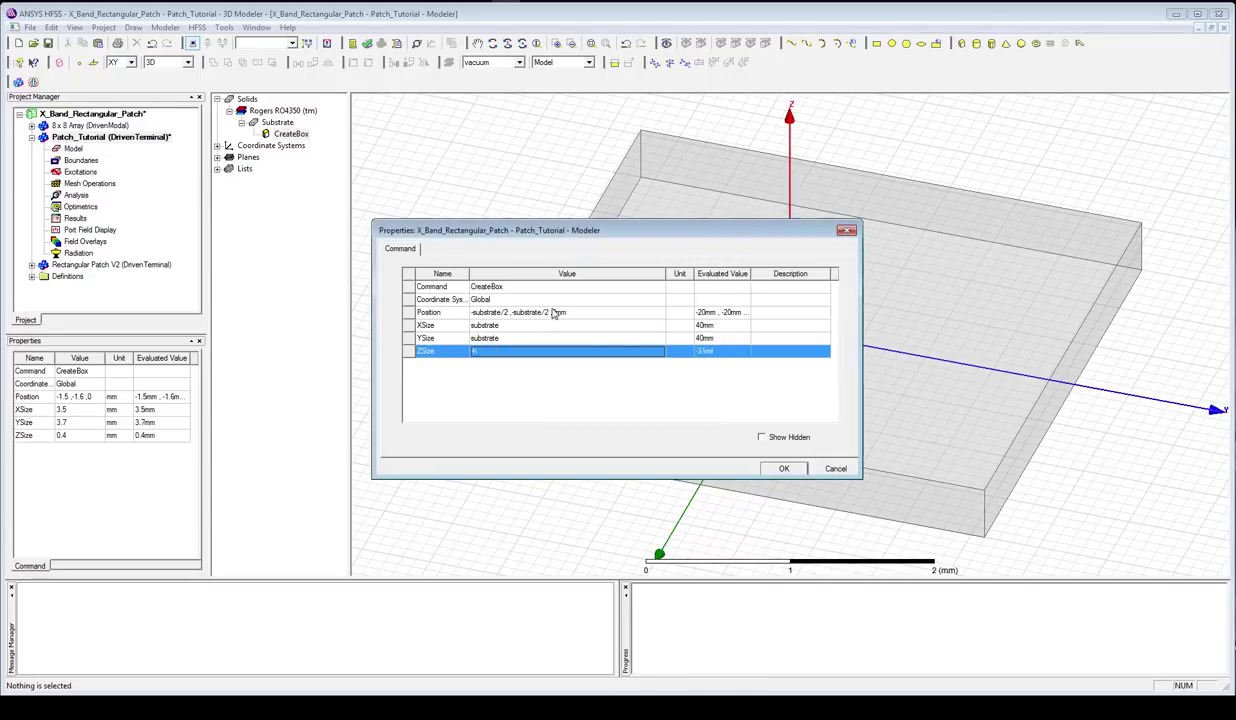
{"action": "key", "text": "Return"}
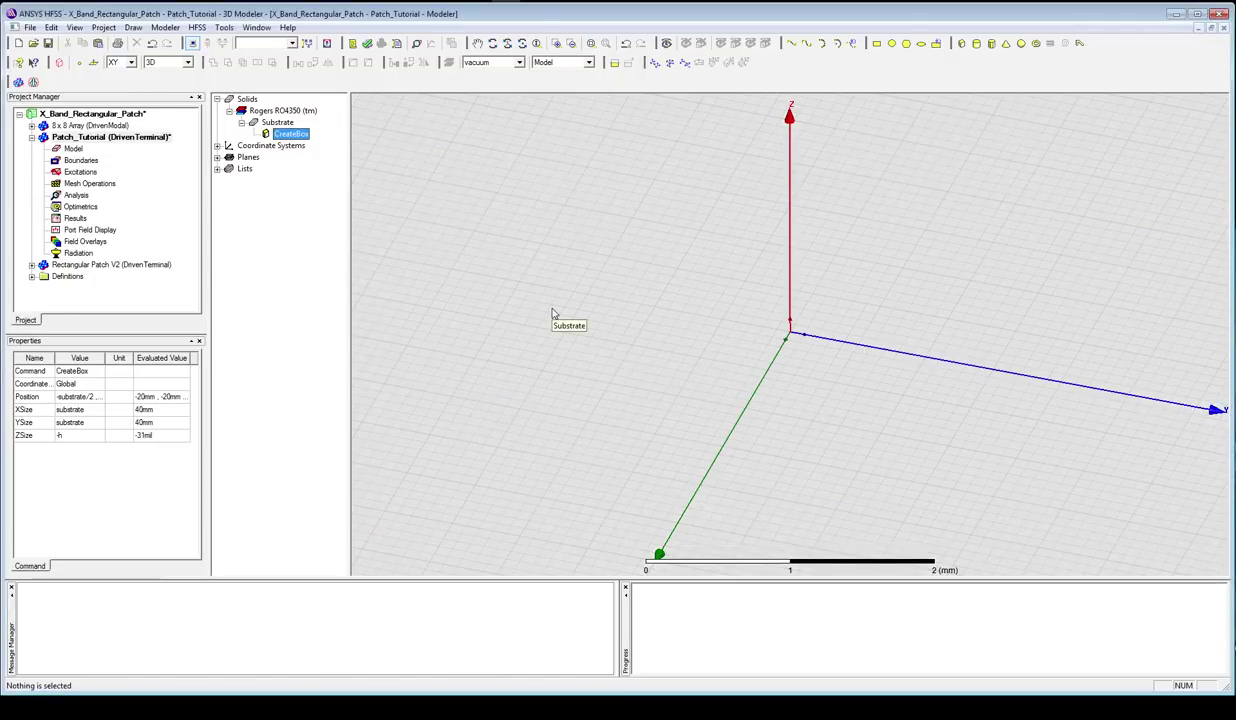
{"action": "key", "text": "ctrl+d"}
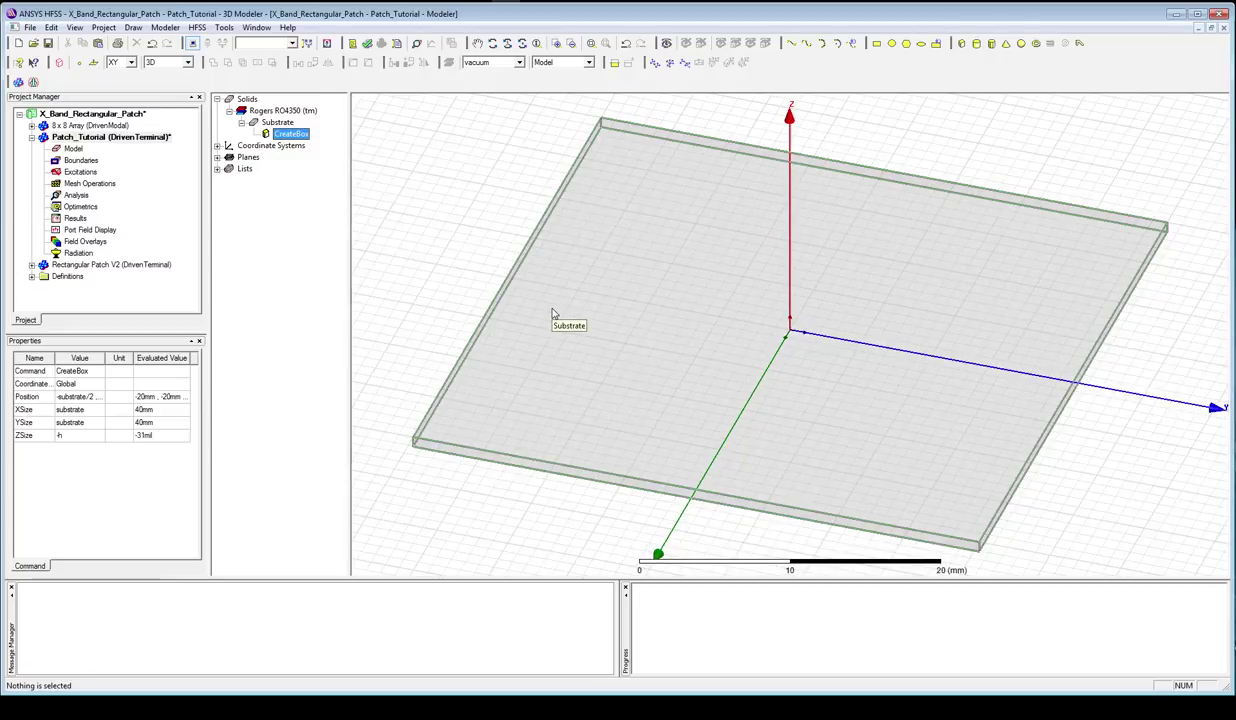
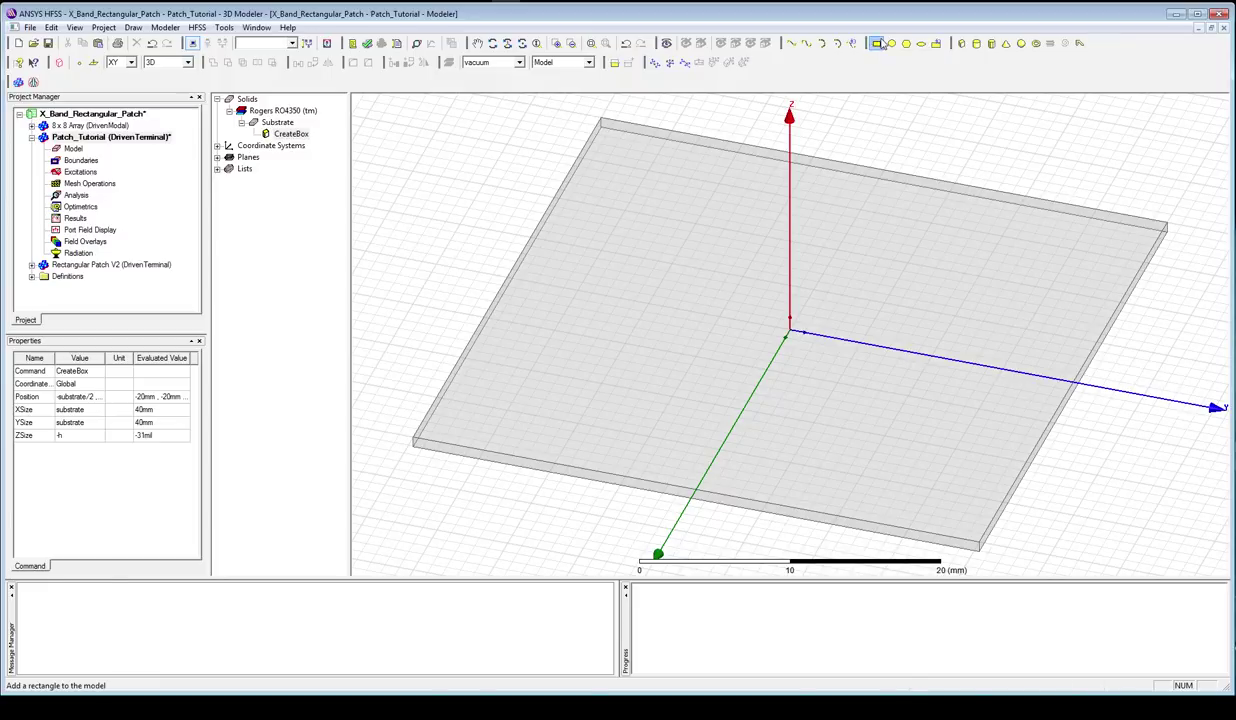
- Draw a rectangle about 40 mm by 40 mm covering the bottom face of the substrate
{"action": "left_click", "coordinate": [600, 121]}
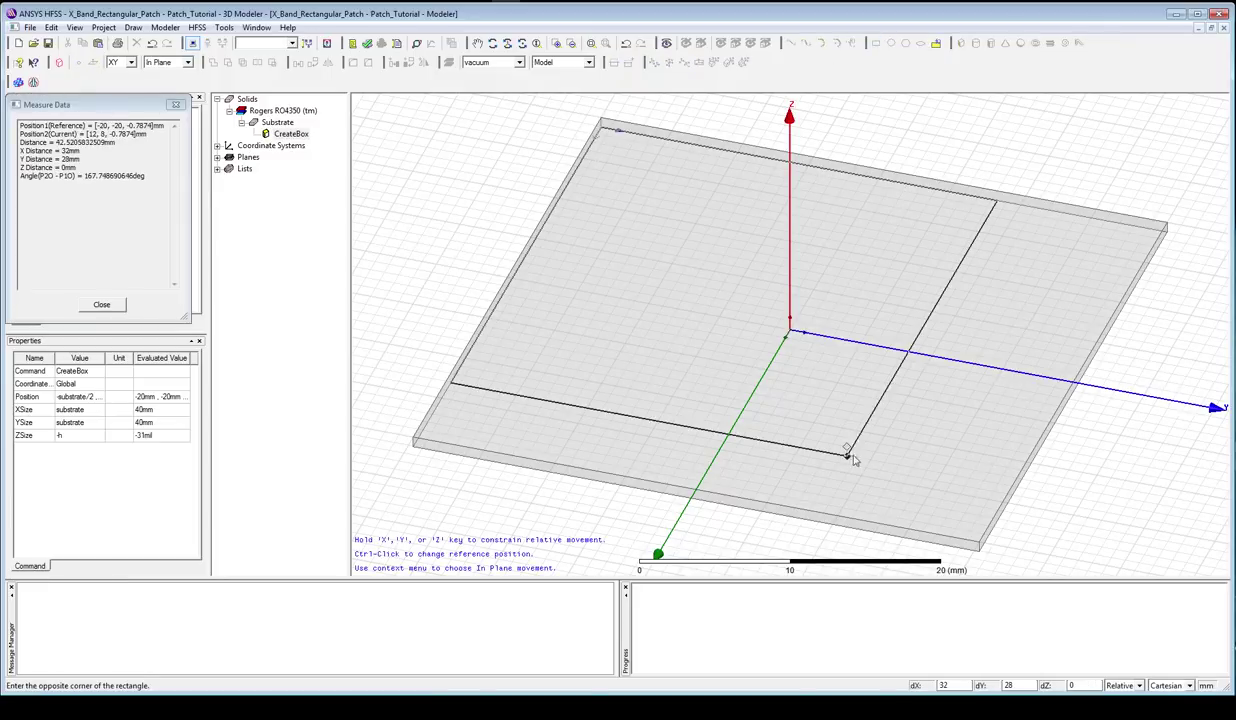
{"action": "left_click", "coordinate": [979, 551]}
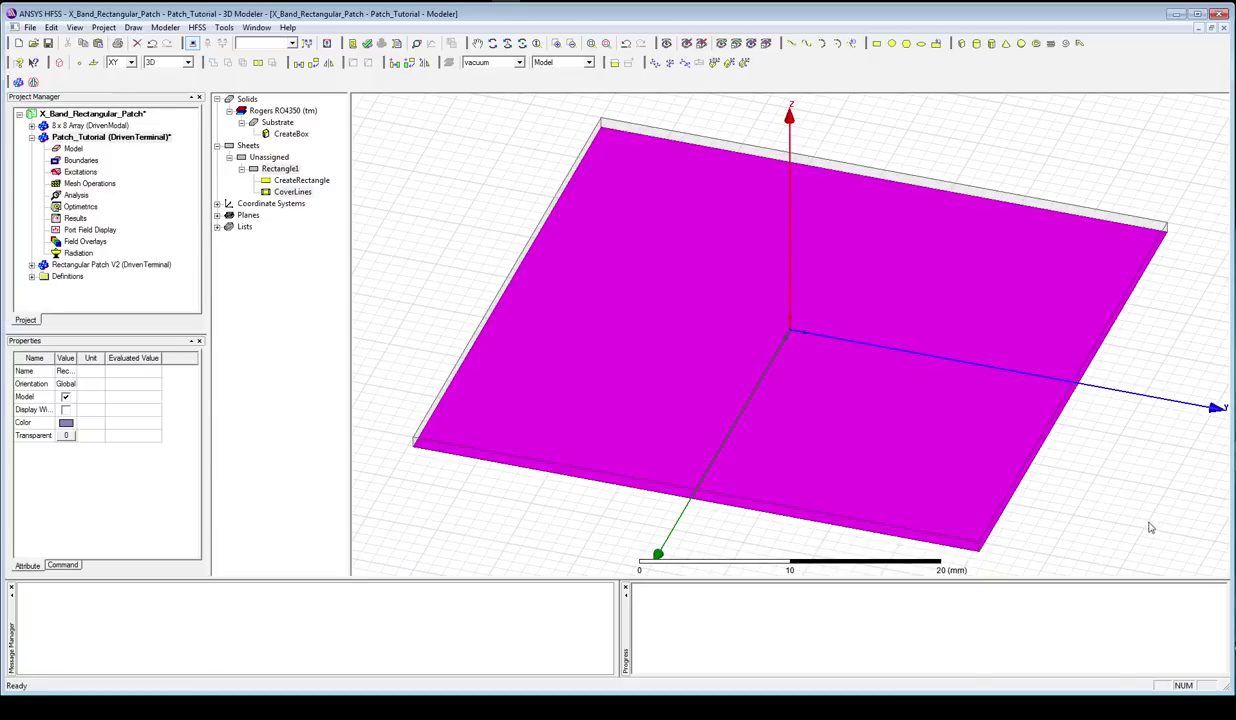
{"action": "left_click", "coordinate": [440, 213]}
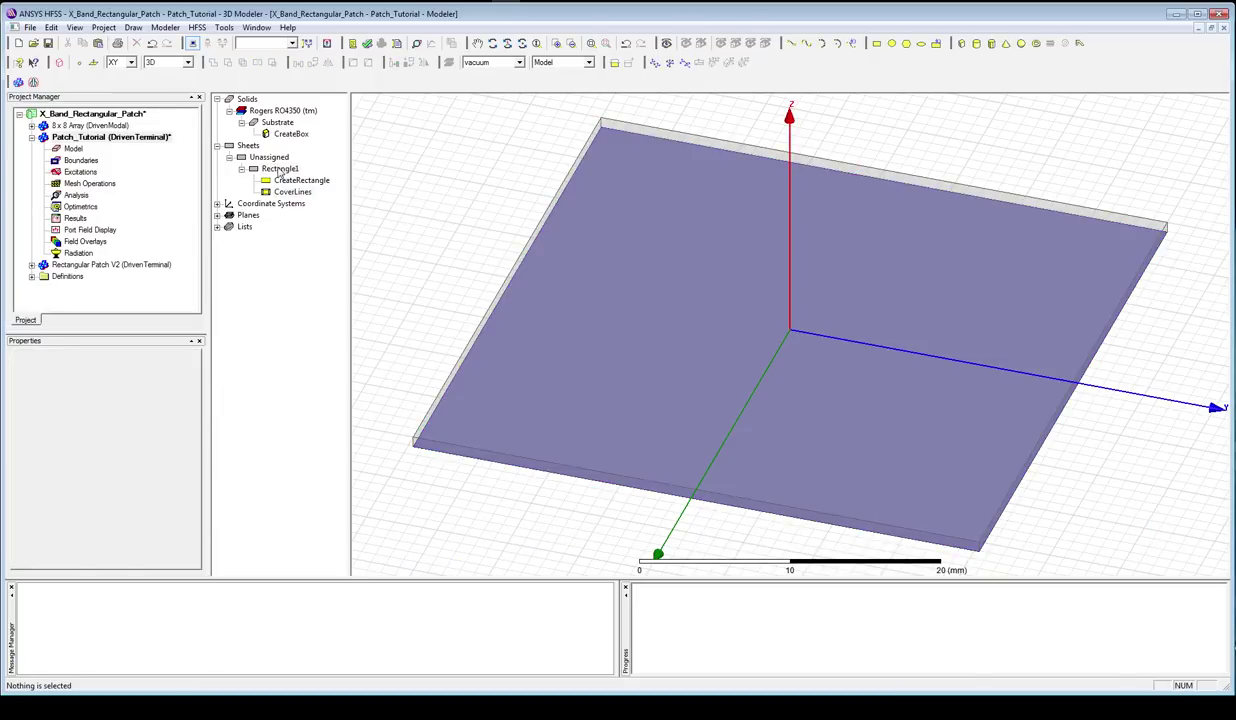
- Rename the rectangle on the substrate's bottom face as Ground_Plane
{"action": "double_click", "coordinate": [281, 169]}
{"action": "left_click", "coordinate": [541, 288]}
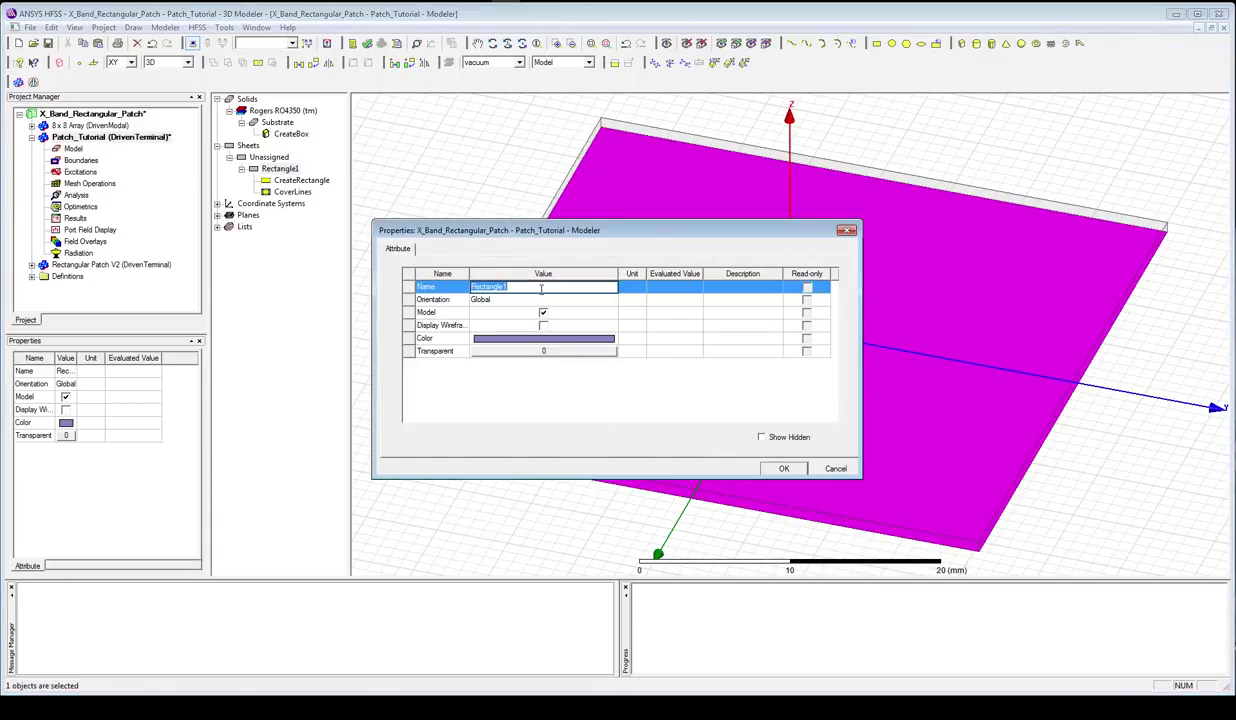
{"action": "type", "text": "Ground_Plane"}
{"action": "key", "text": "Down"}
{"action": "key", "text": "Down"}
{"action": "key", "text": "Down"}
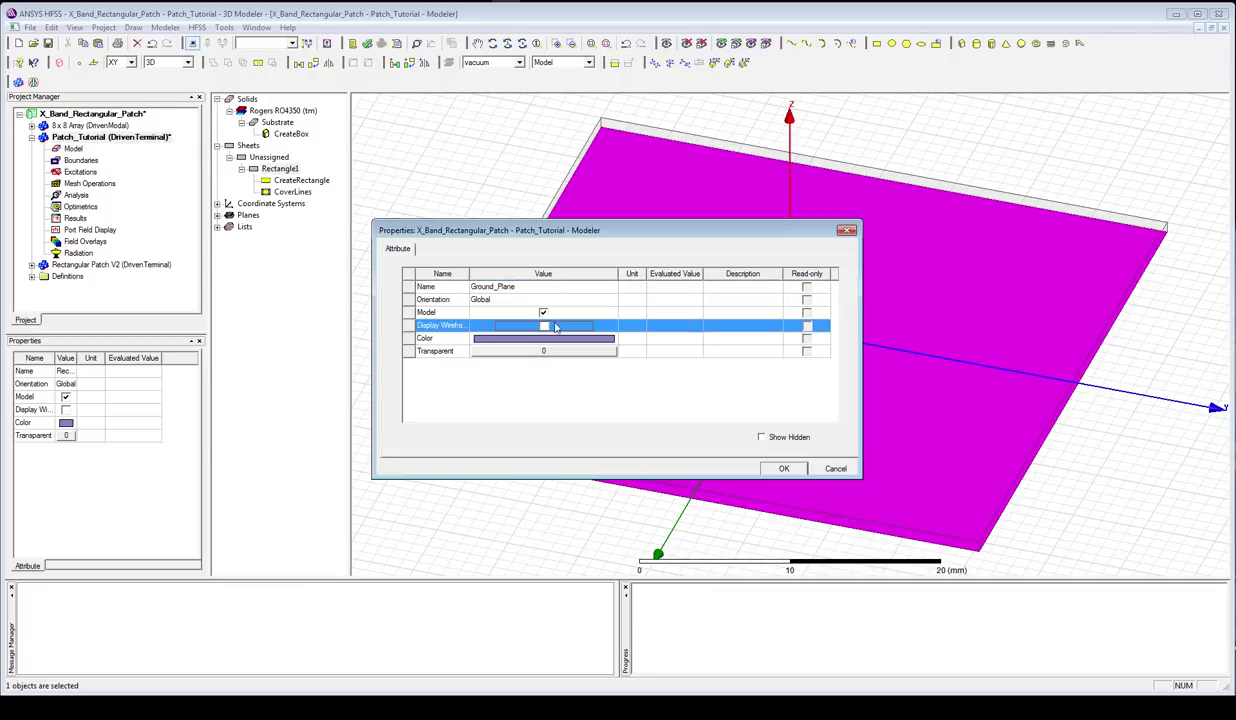
- Give the ground plane an olive color and a transparency of 0.6, and apply the attributes
{"action": "left_click", "coordinate": [540, 340]}
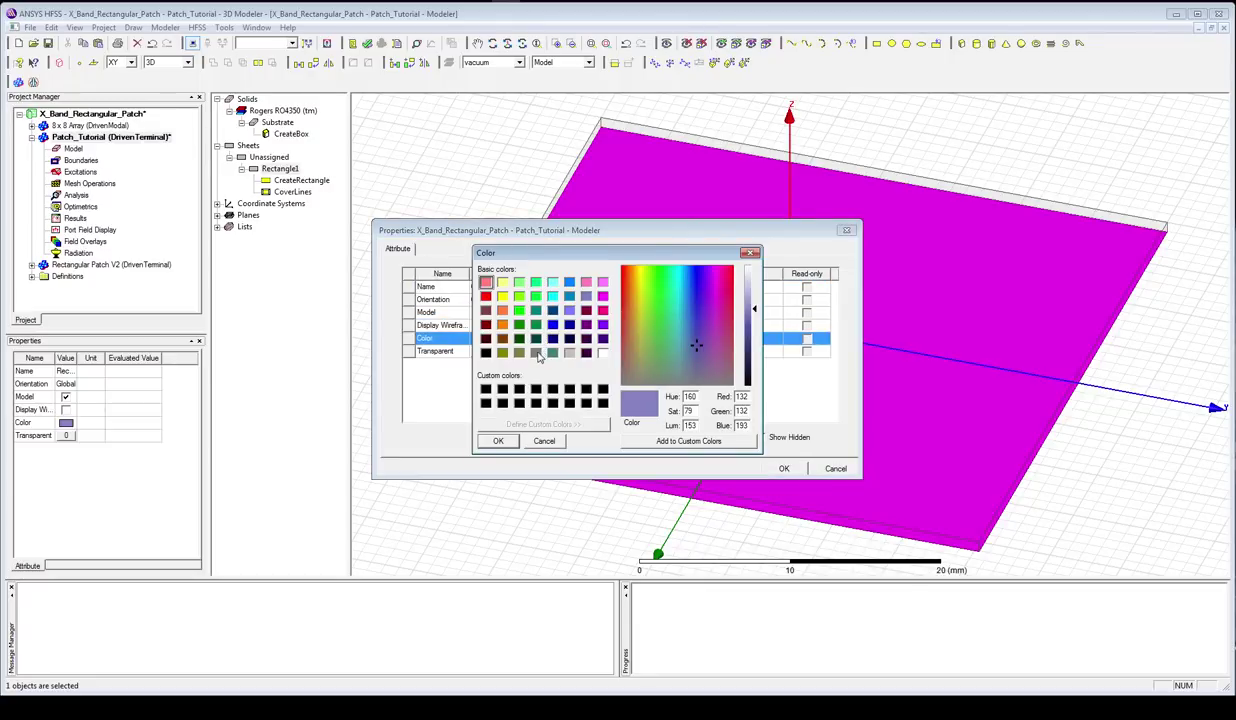
{"action": "left_click", "coordinate": [519, 352]}
{"action": "left_click", "coordinate": [508, 442]}
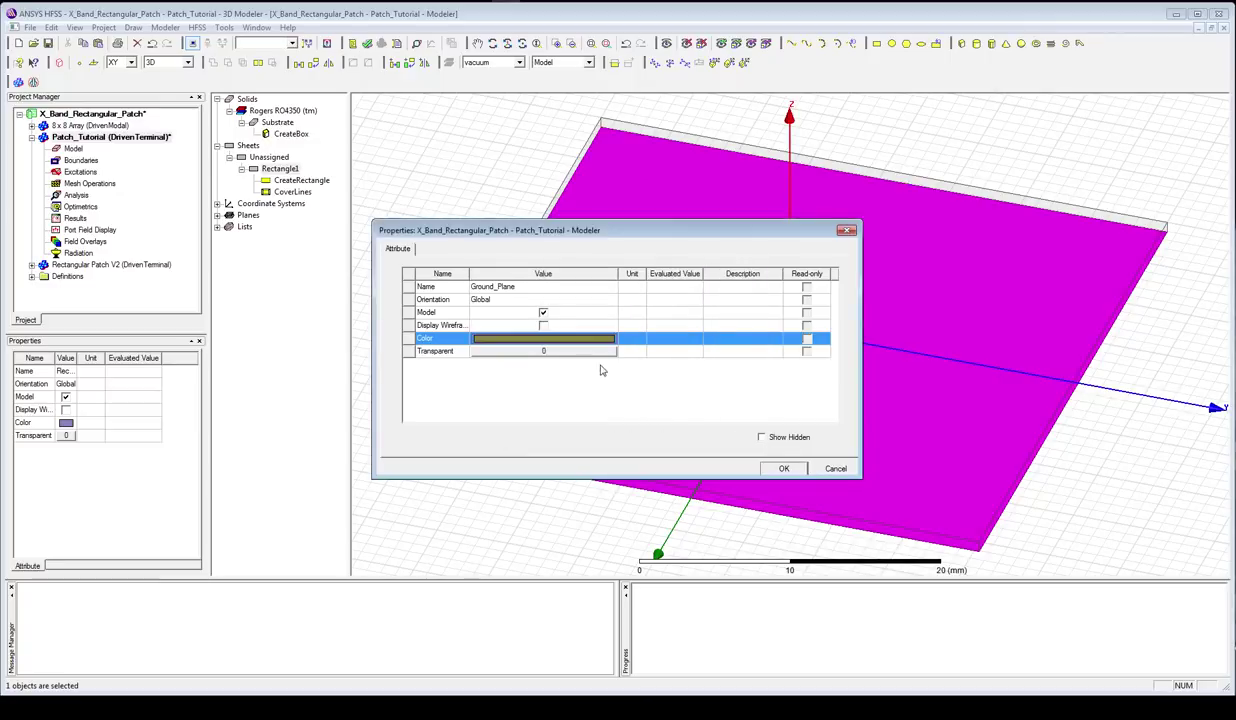
{"action": "left_click", "coordinate": [578, 351]}
{"action": "left_click", "coordinate": [606, 346]}
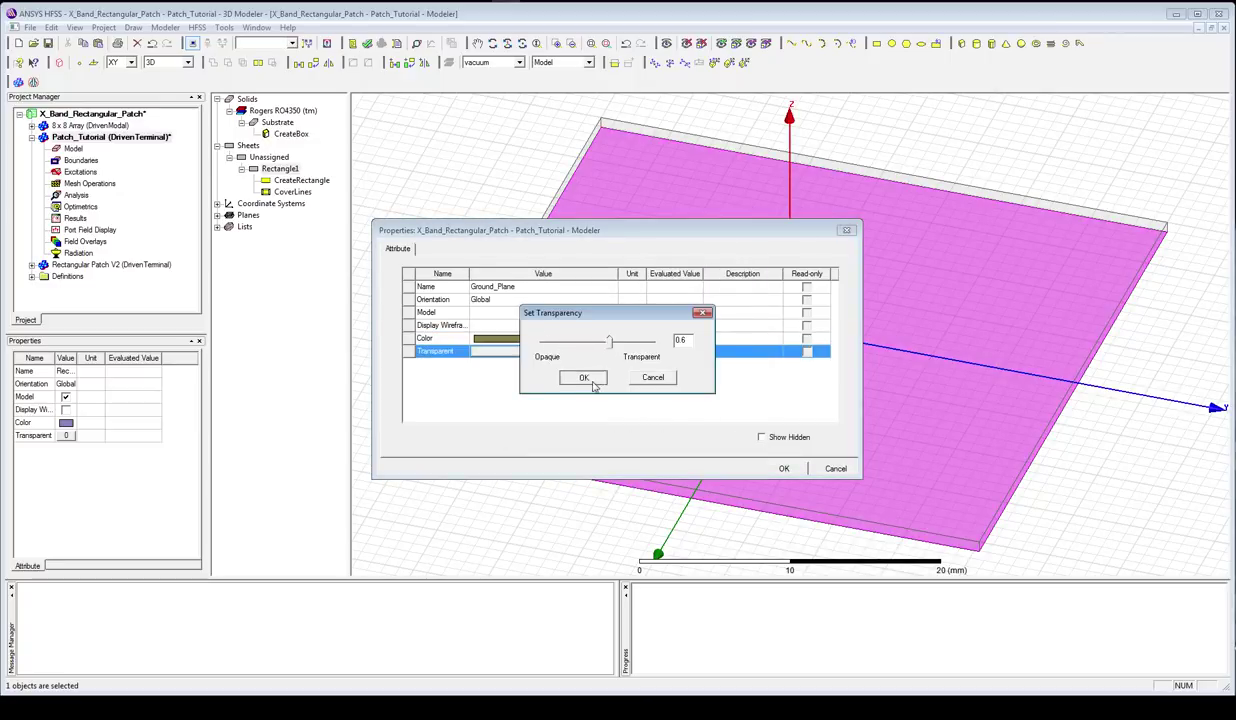
{"action": "left_click", "coordinate": [583, 377]}
{"action": "left_click", "coordinate": [781, 470]}
{"action": "left_click", "coordinate": [486, 214]}
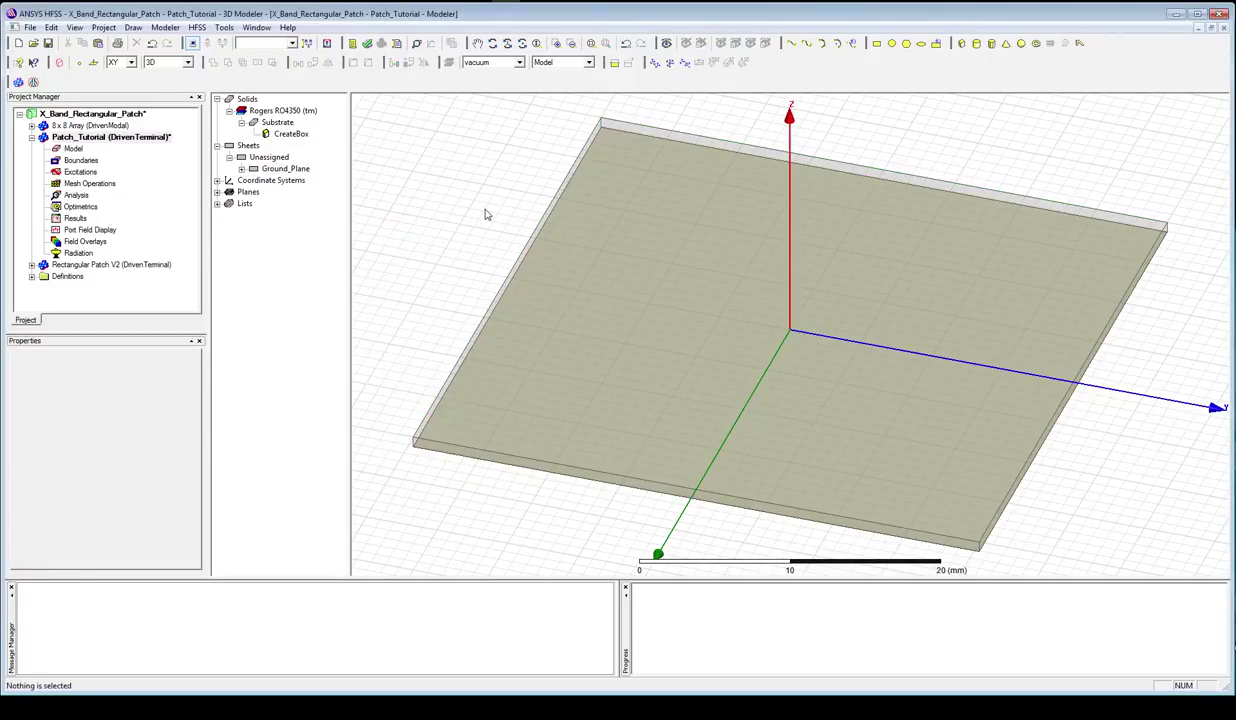
- Set the ground plane rectangle's position to -substrate/2, -substrate/2, -h
{"action": "left_click", "coordinate": [240, 168]}
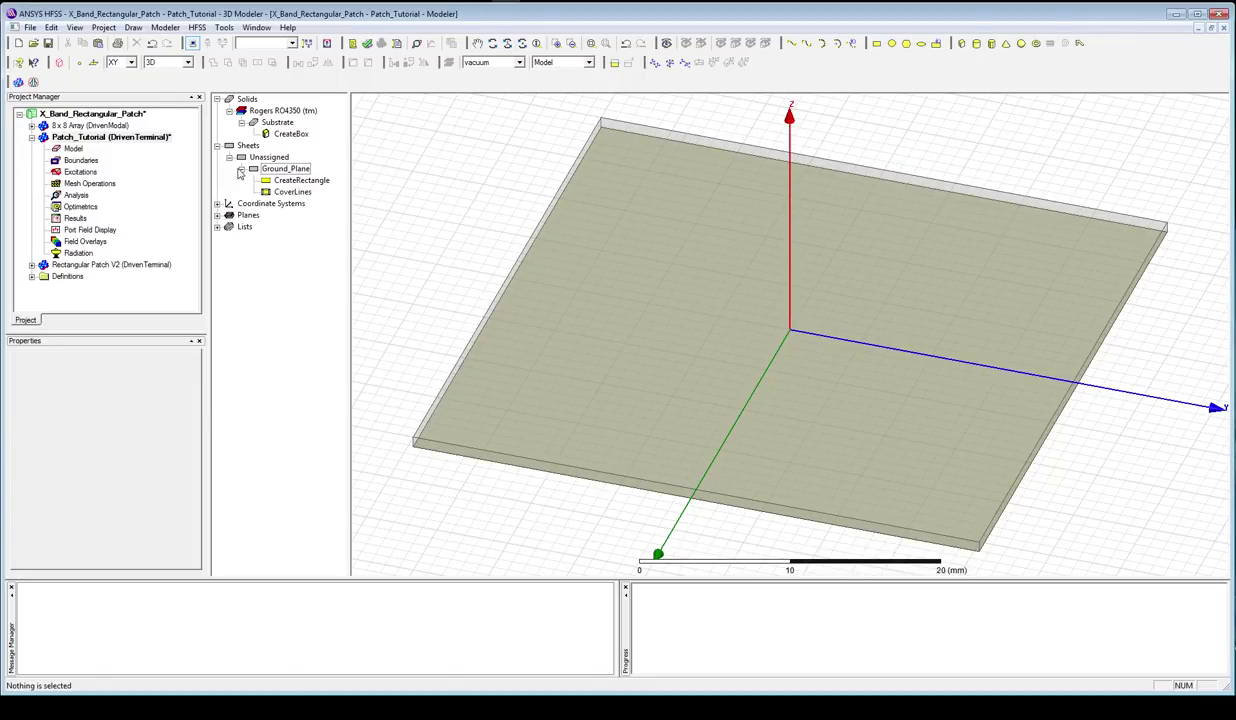
{"action": "double_click", "coordinate": [284, 181]}
{"action": "left_click", "coordinate": [533, 311]}
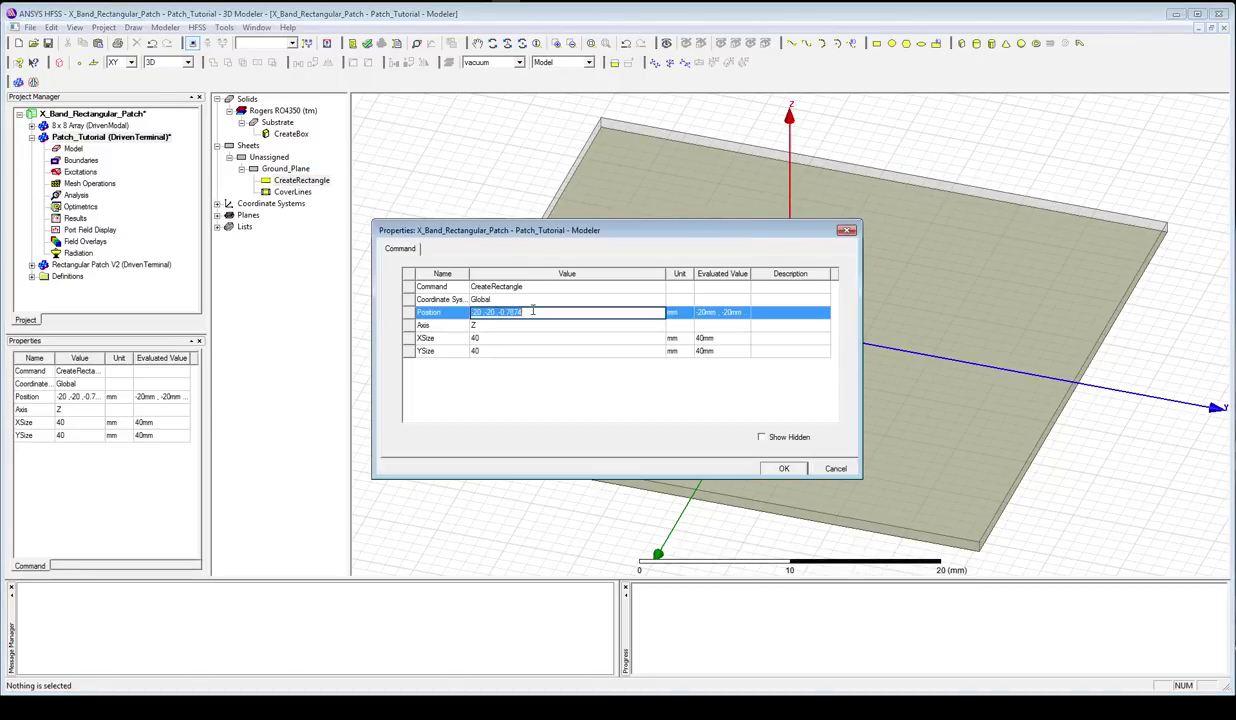
{"action": "type", "text": "-substrate/2, -substrate/2, -h"}
{"action": "key", "text": "Tab"}
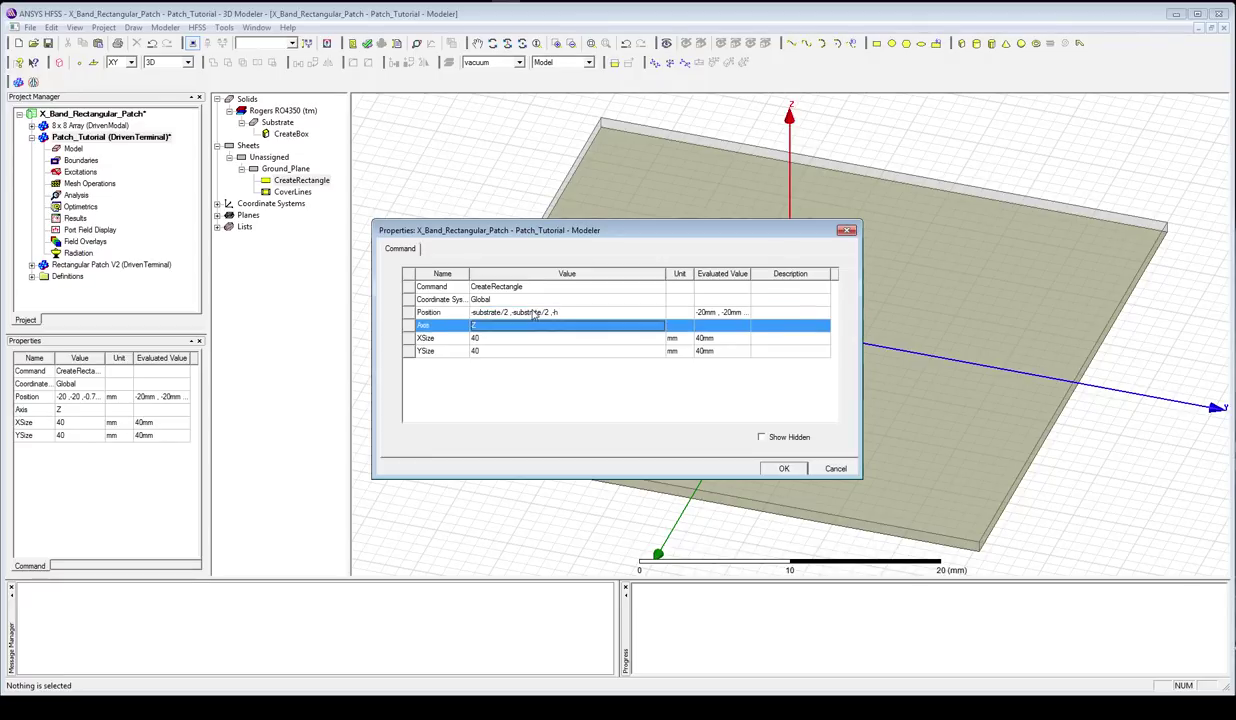
- Set both the X size and the Y size of the ground plane to the variable substrate and apply the dimensions
{"action": "key", "text": "Tab"}
{"action": "type", "text": "substrate"}
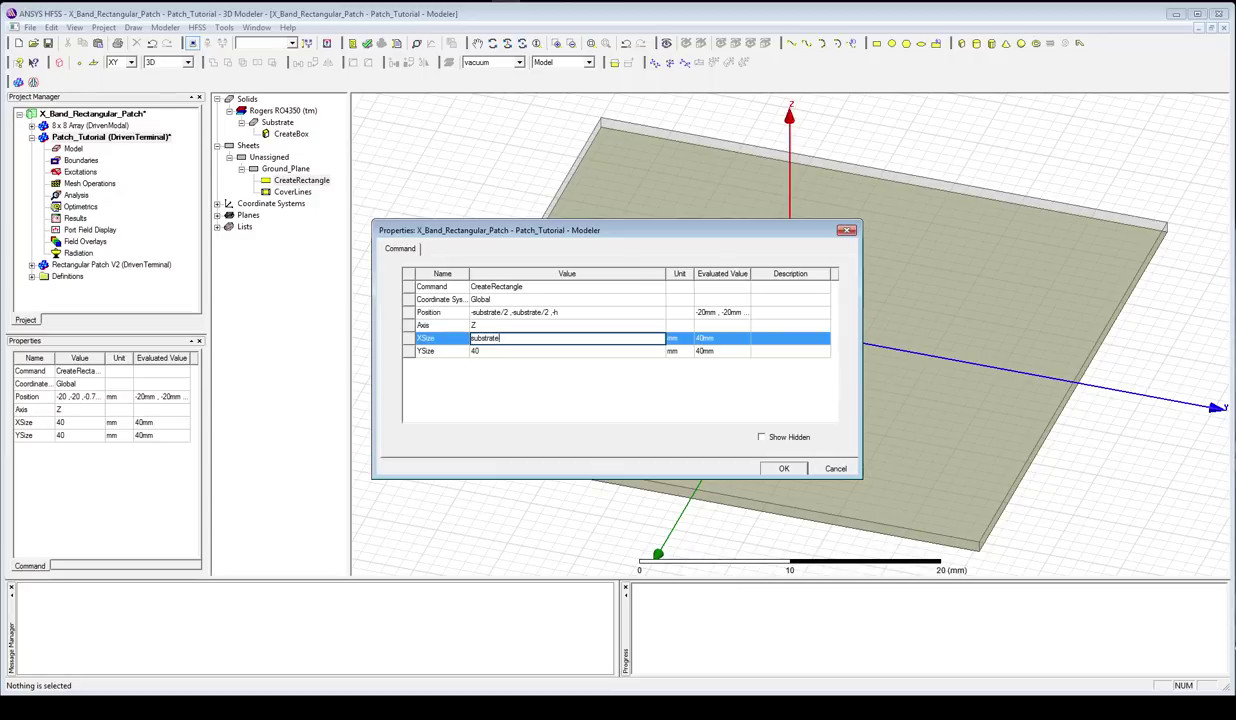
{"action": "key", "text": "Tab"}
{"action": "type", "text": "substrat"}
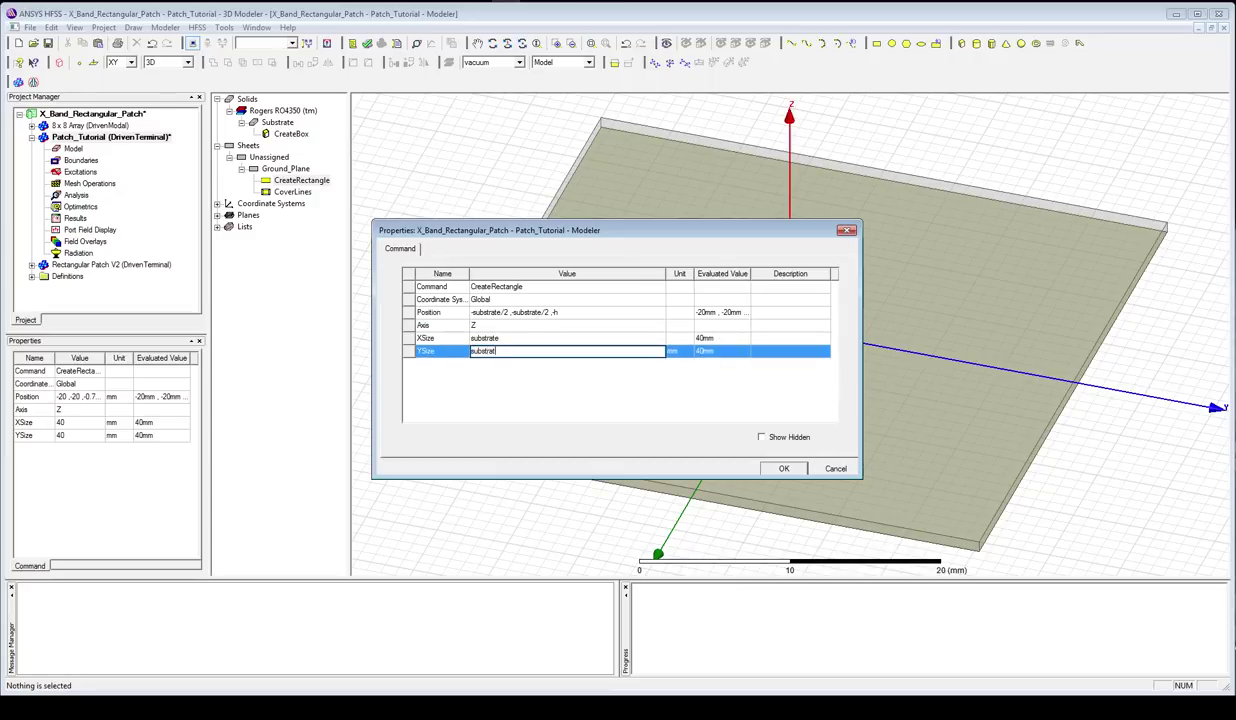
{"action": "type", "text": "e"}
{"action": "key", "text": "Return"}
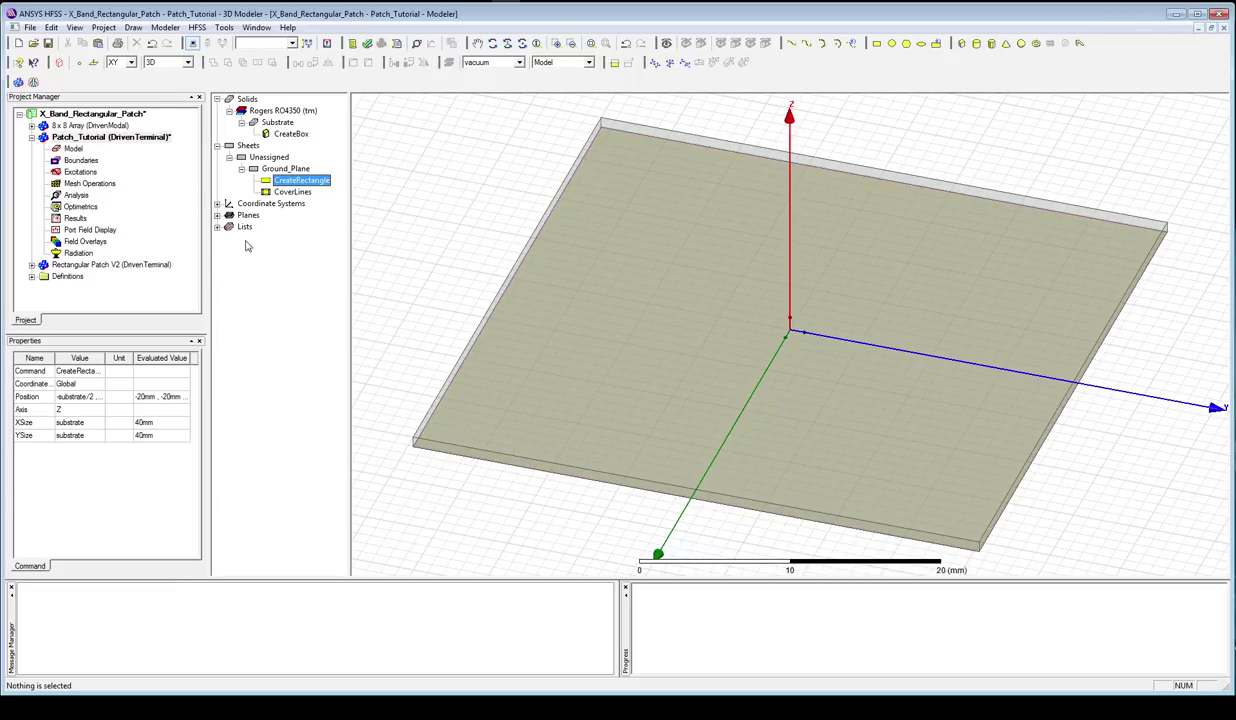
- Set the Patch_Tutorial design variable substrate to 45 mm to test the parametric geometry
{"action": "left_click", "coordinate": [130, 137]}
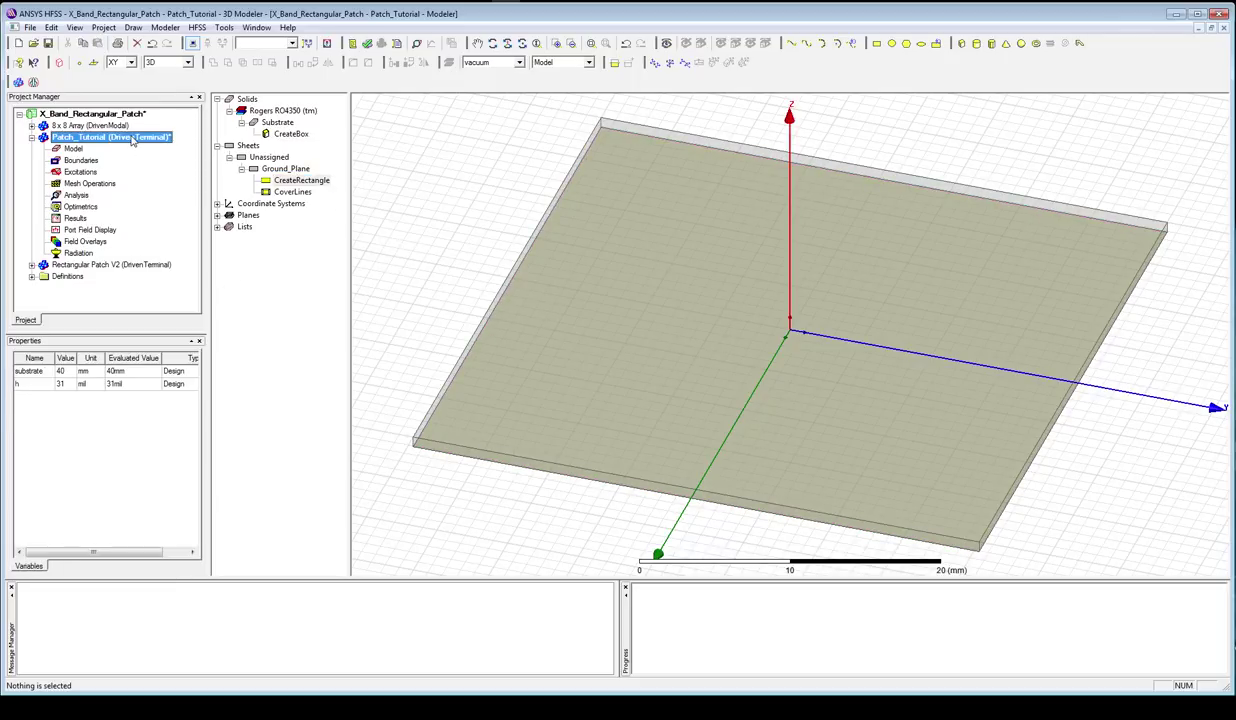
{"action": "left_click", "coordinate": [68, 371]}
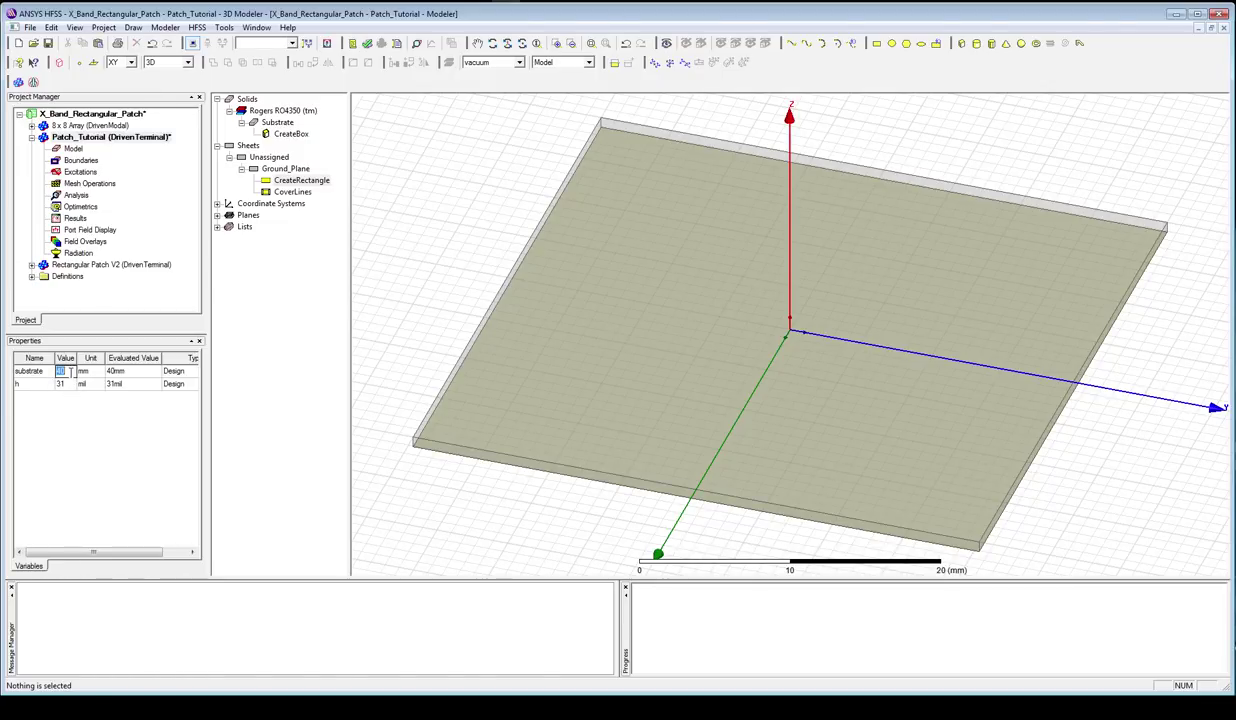
{"action": "type", "text": "45"}
{"action": "key", "text": "Tab"}
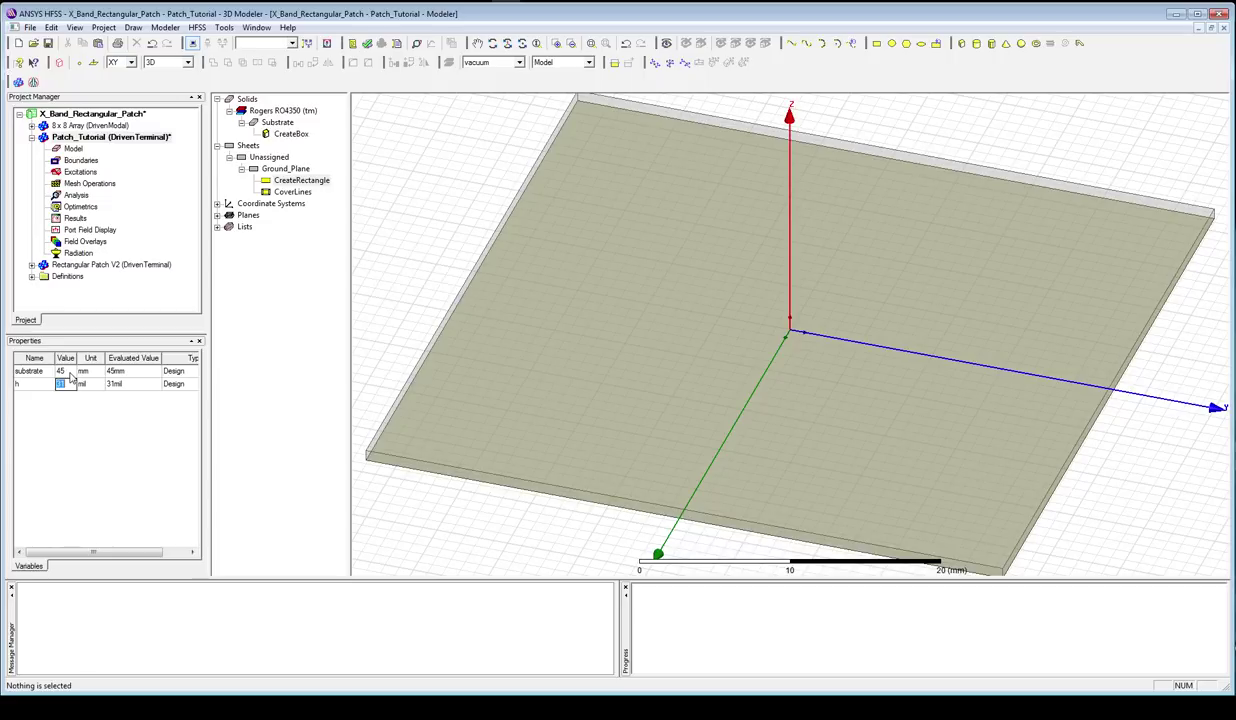
- Set the design variable substrate to 40 mm and save the project
{"action": "left_click", "coordinate": [134, 139]}
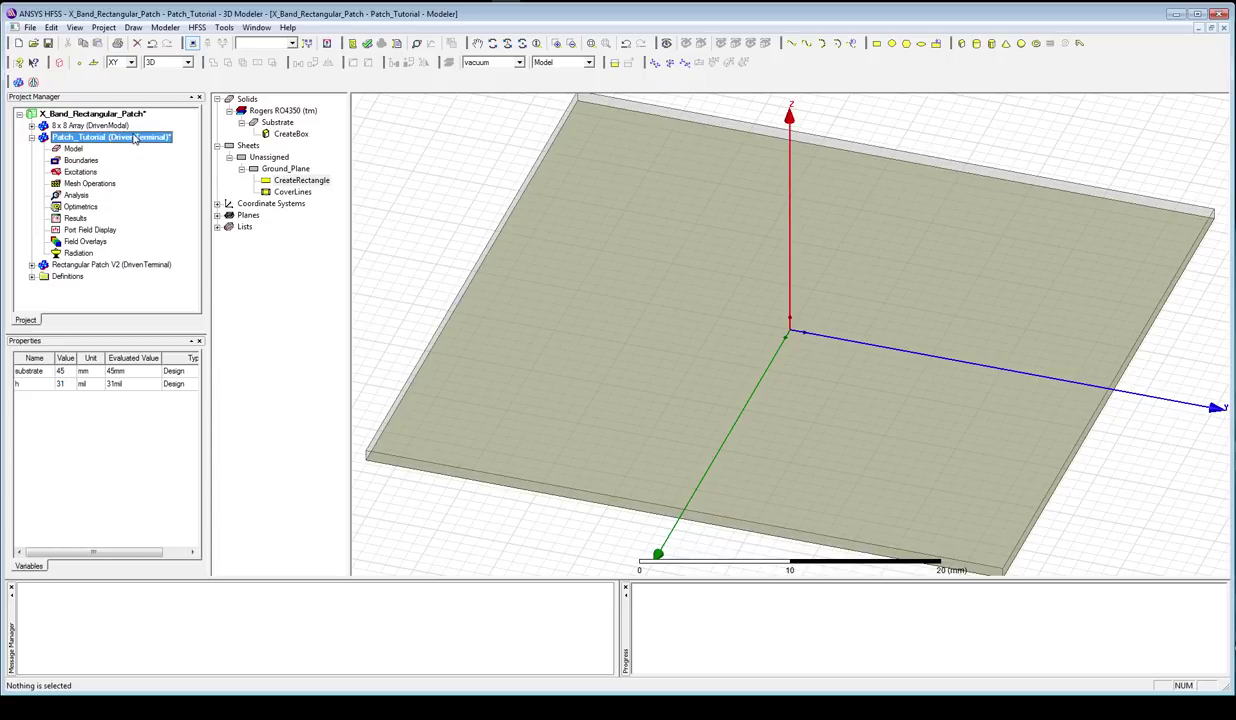
{"action": "left_click", "coordinate": [62, 371]}
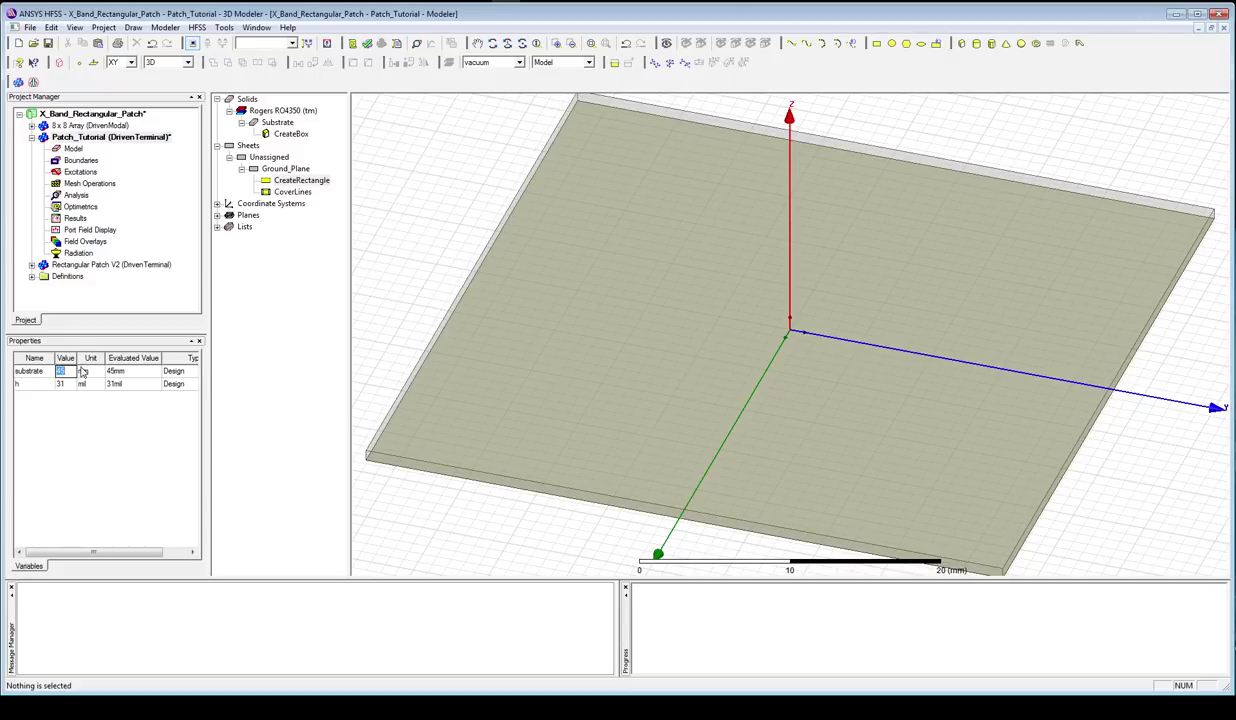
{"action": "type", "text": "40"}
{"action": "key", "text": "Return"}
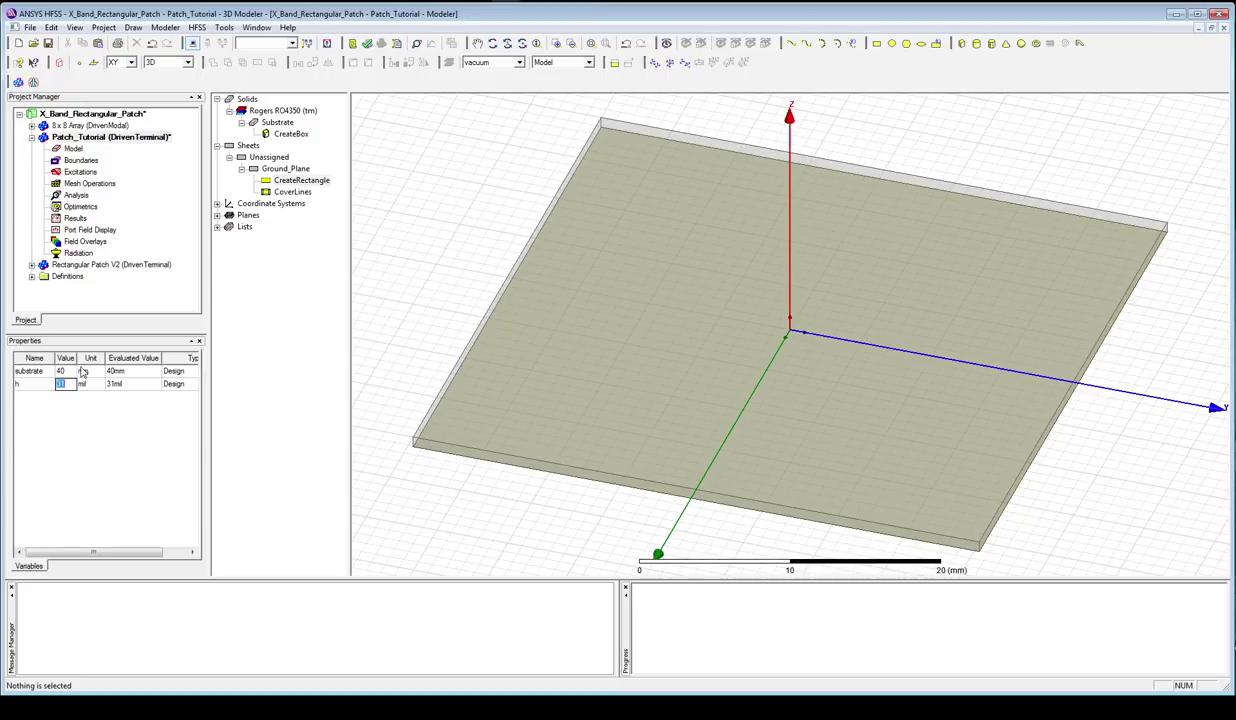
{"action": "left_click", "coordinate": [386, 300]}
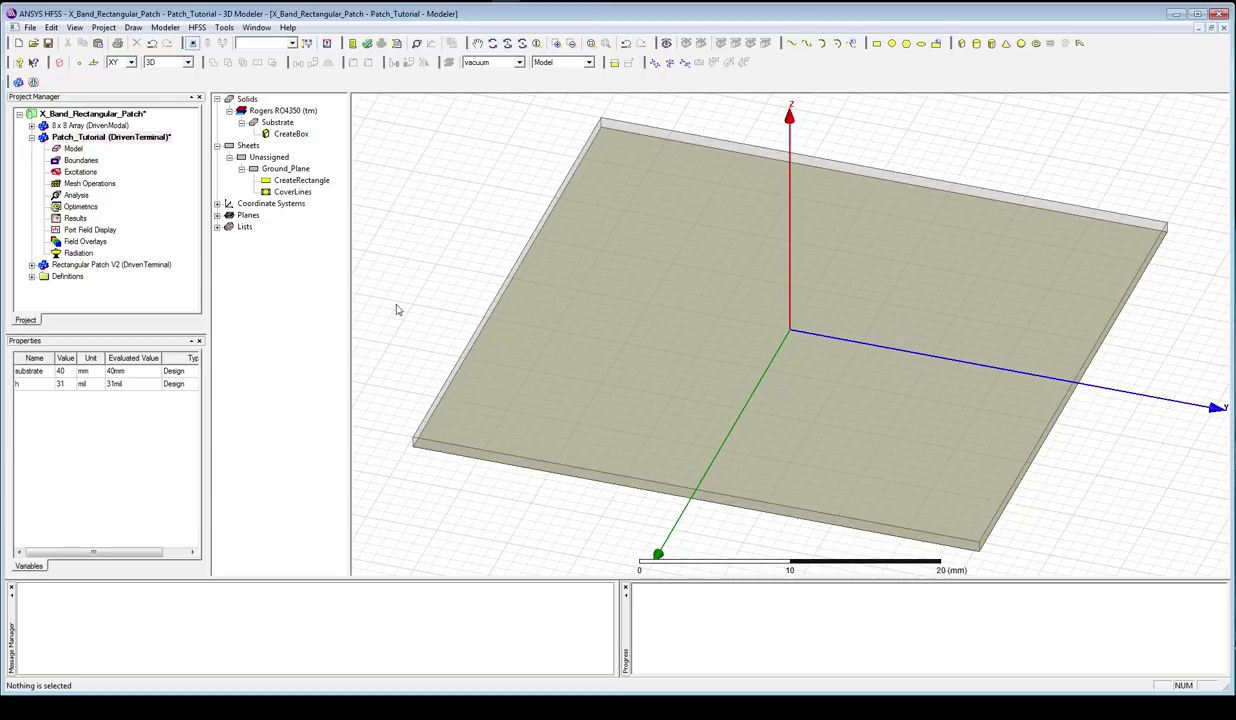
{"action": "left_click", "coordinate": [47, 43]}
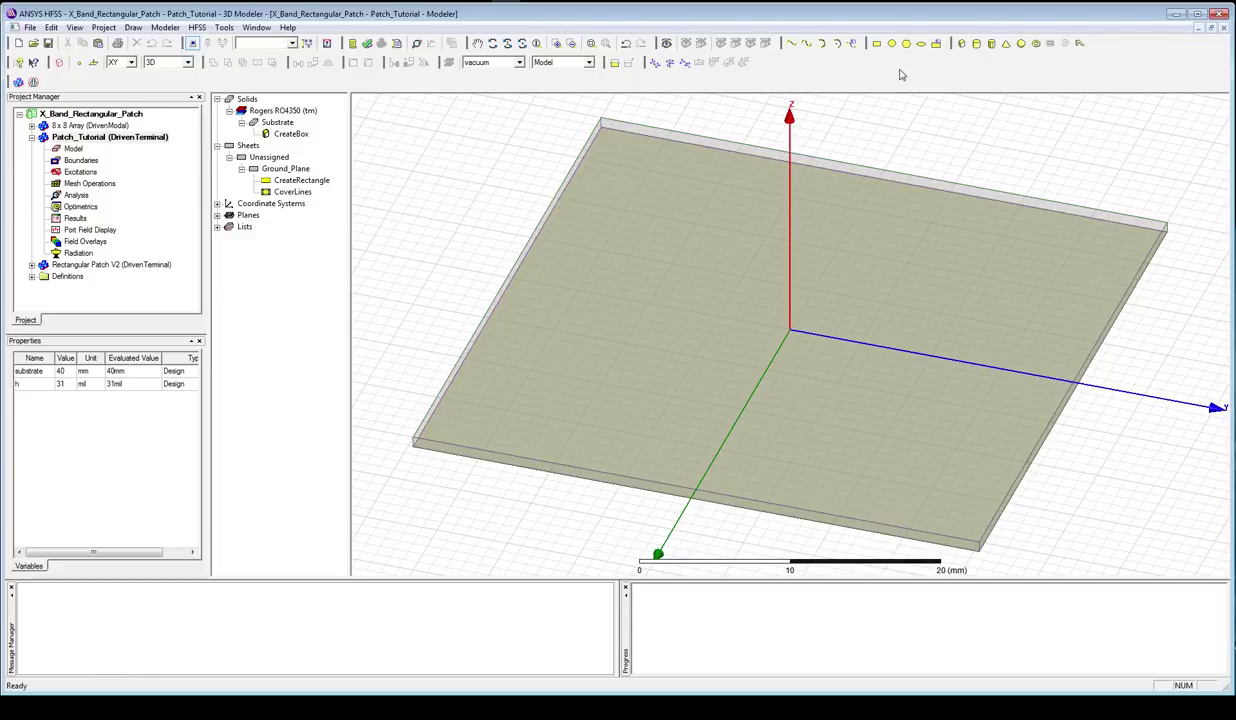
- Draw a rectangle about 12 mm by 12 mm on the substrate's top face, starting at about -6, -6, 0 mm
{"action": "left_click", "coordinate": [845, 43]}
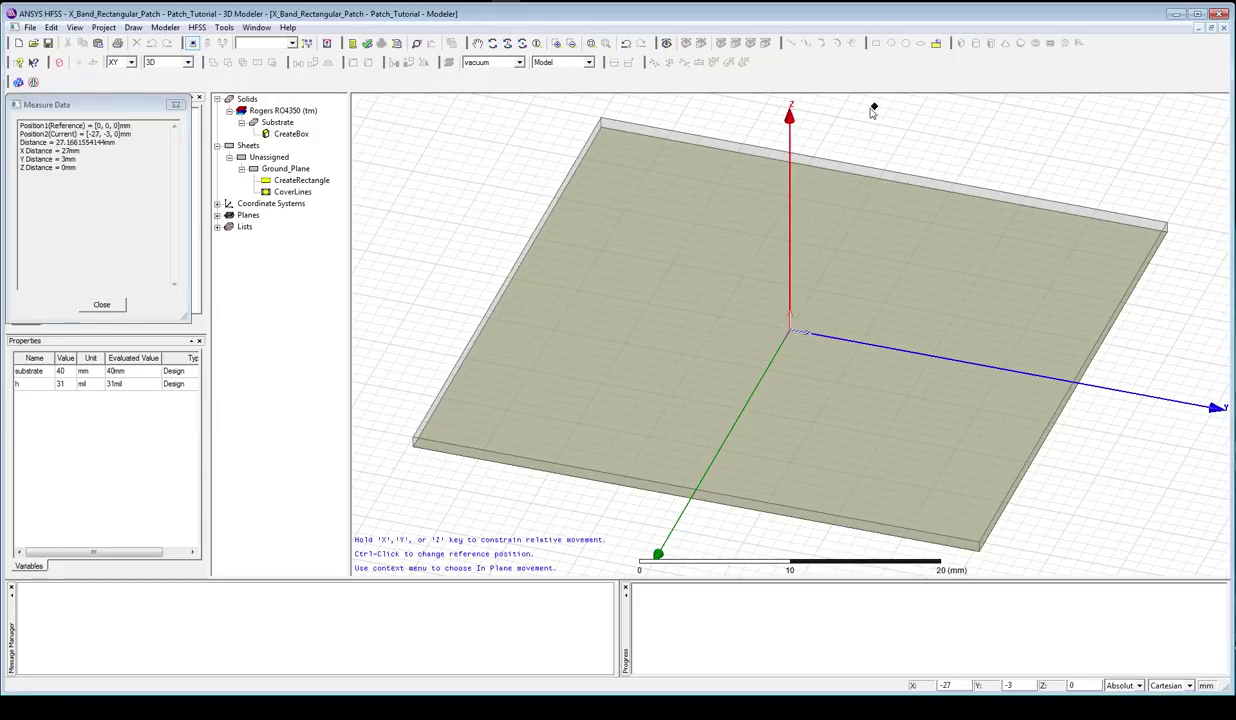
{"action": "left_click", "coordinate": [733, 268]}
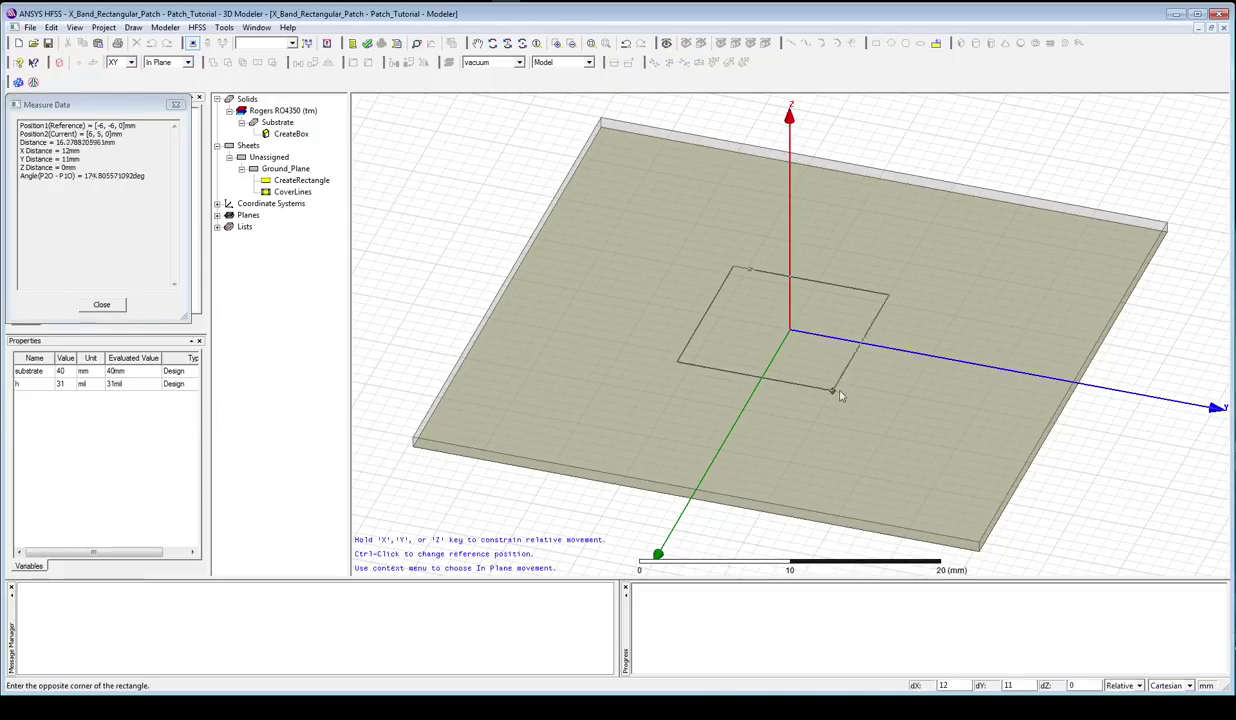
{"action": "left_click", "coordinate": [840, 395]}
{"action": "left_click", "coordinate": [440, 177]}
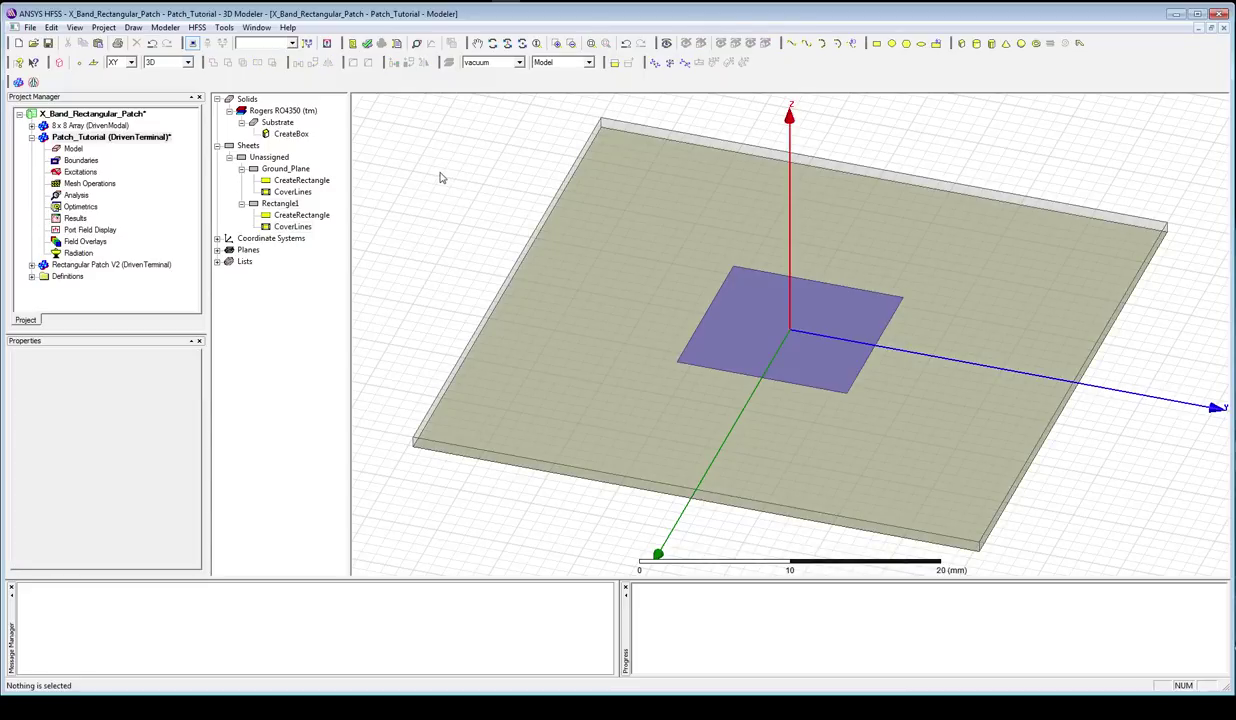
- Rename the small rectangle on the substrate's top face as Patch
{"action": "left_click", "coordinate": [241, 168]}
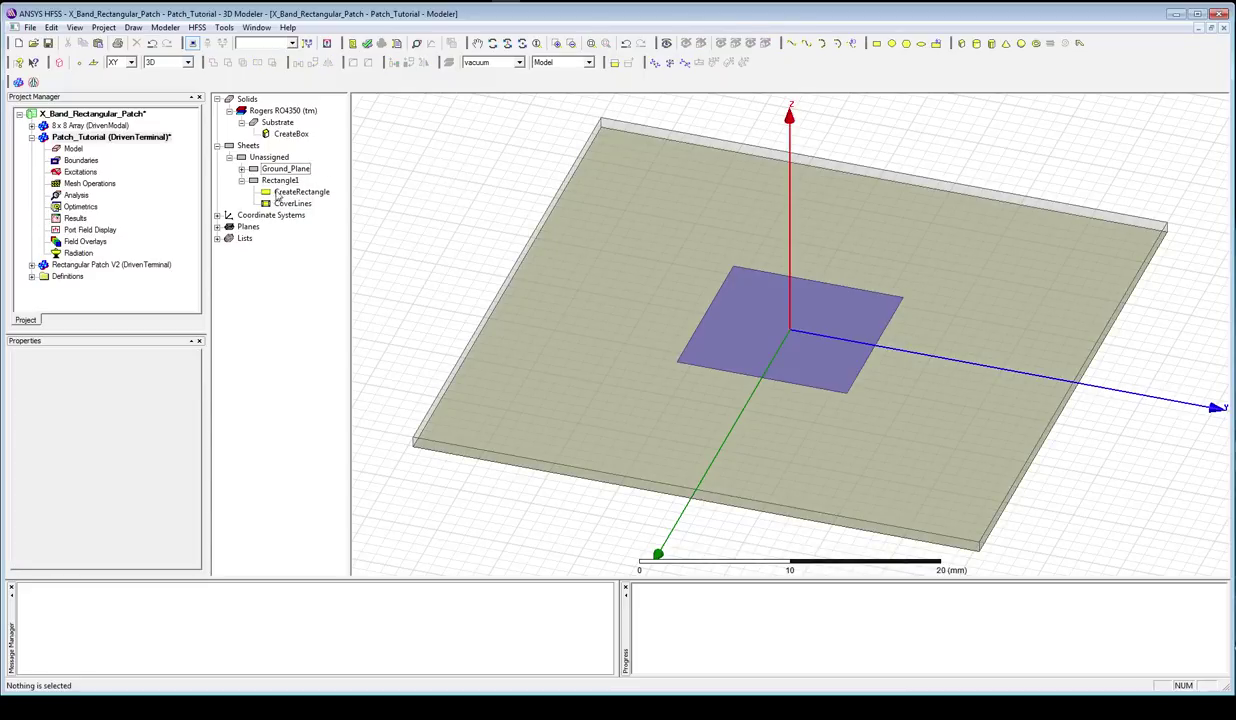
{"action": "double_click", "coordinate": [280, 180]}
{"action": "left_click", "coordinate": [515, 288]}
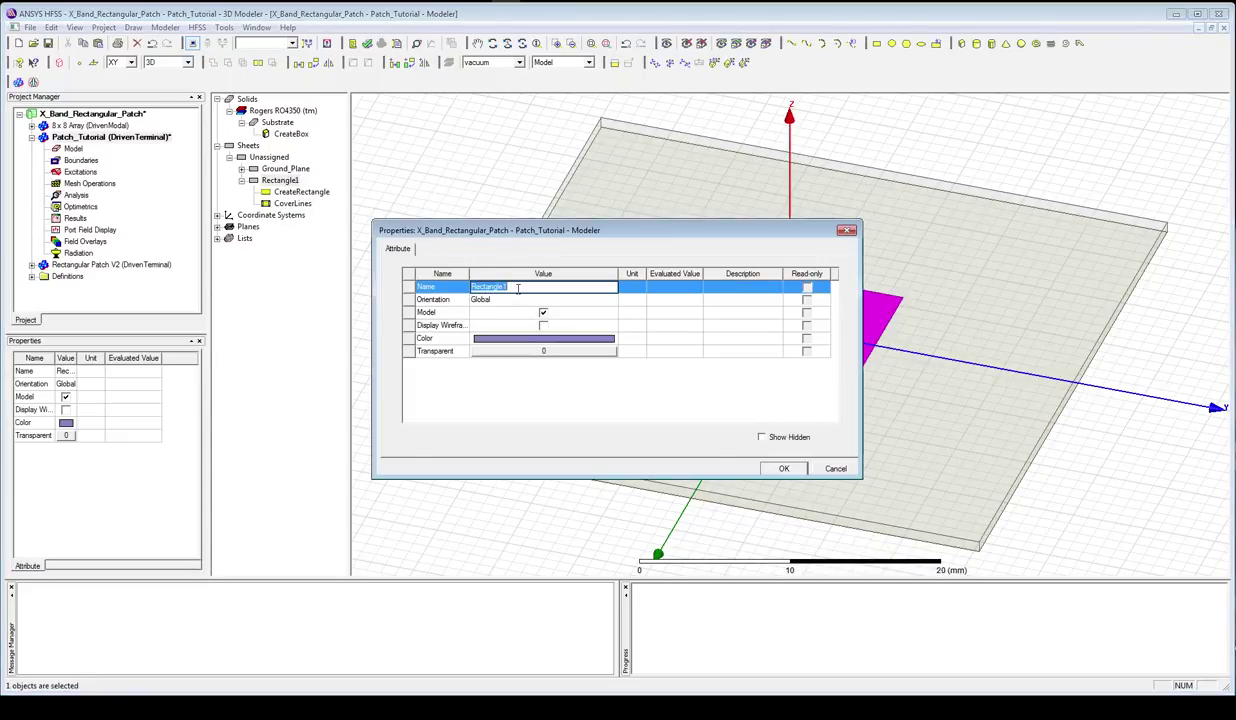
{"action": "type", "text": "Patch"}
{"action": "key", "text": "Tab"}
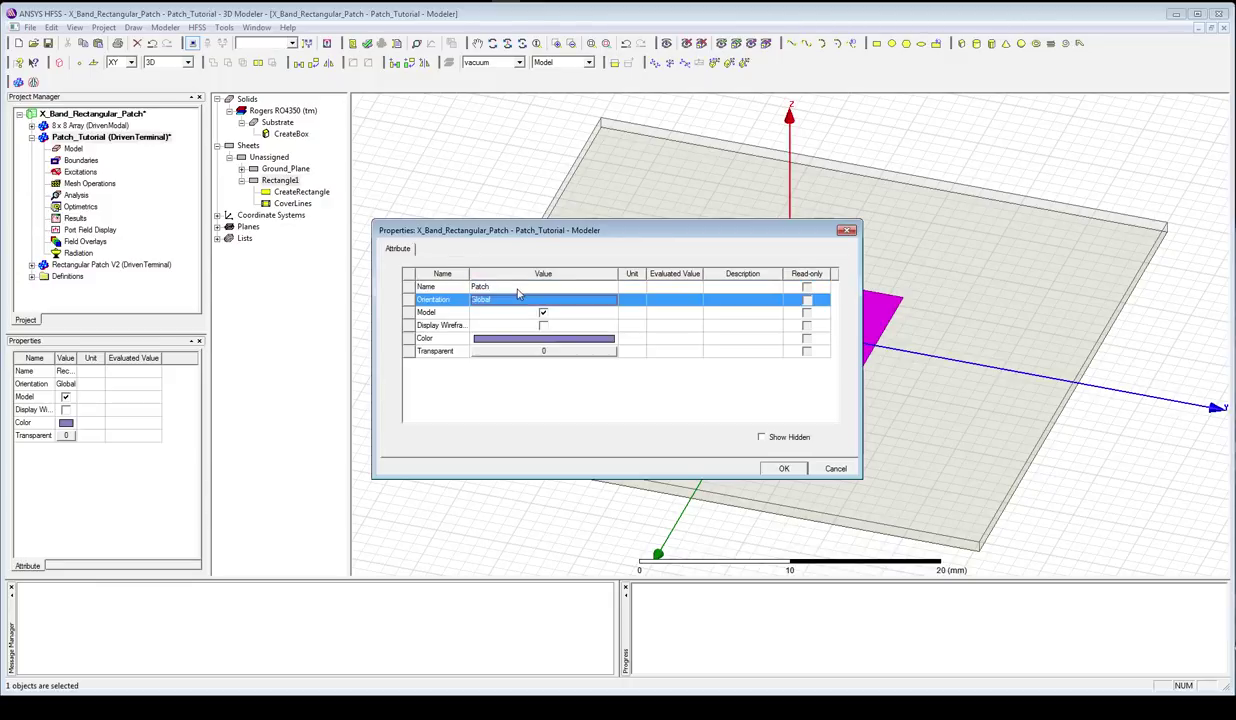
- Give the patch an orange color, keep its transparency at 0, and apply the attributes
{"action": "left_click", "coordinate": [540, 339]}
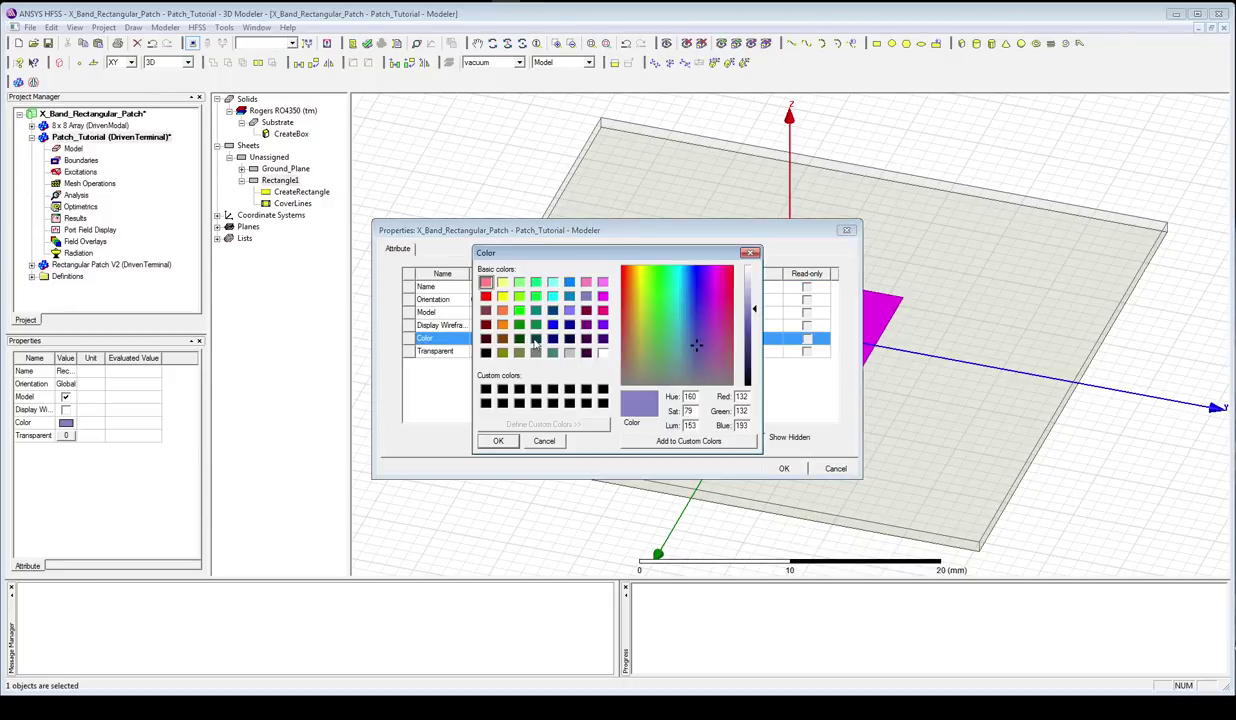
{"action": "left_click", "coordinate": [502, 326]}
{"action": "left_click", "coordinate": [498, 440]}
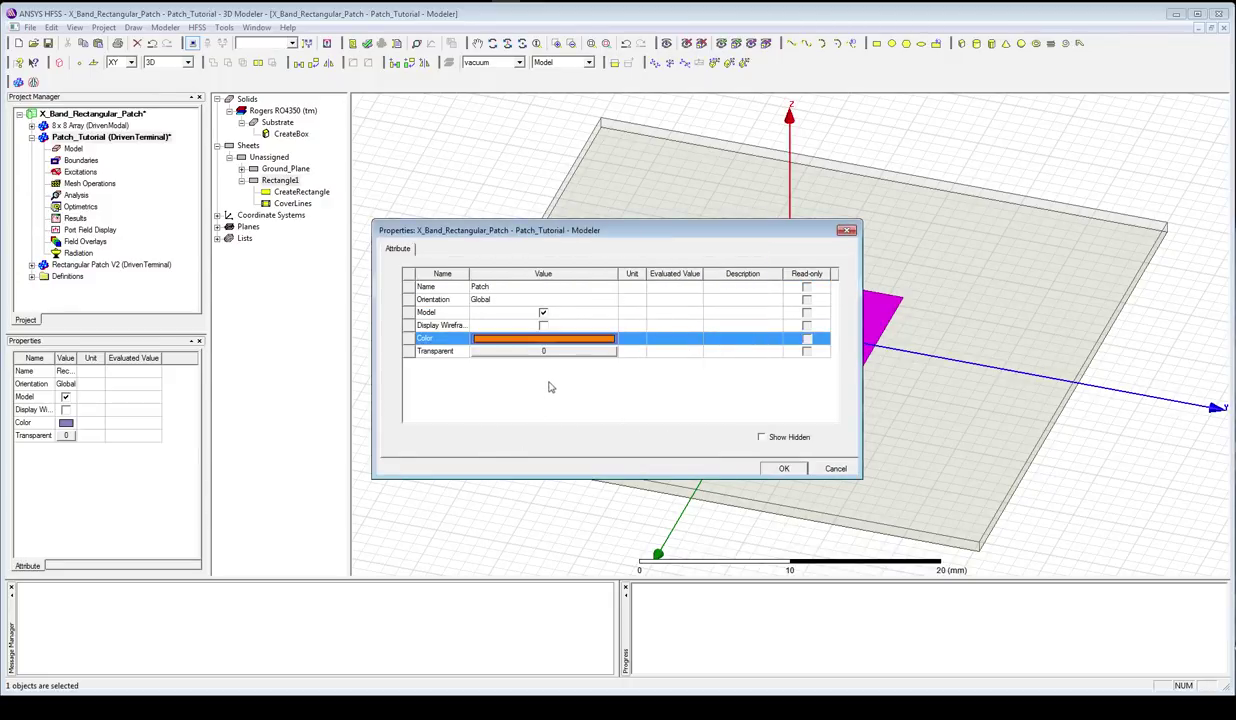
{"action": "left_click", "coordinate": [536, 350]}
{"action": "left_click", "coordinate": [583, 377]}
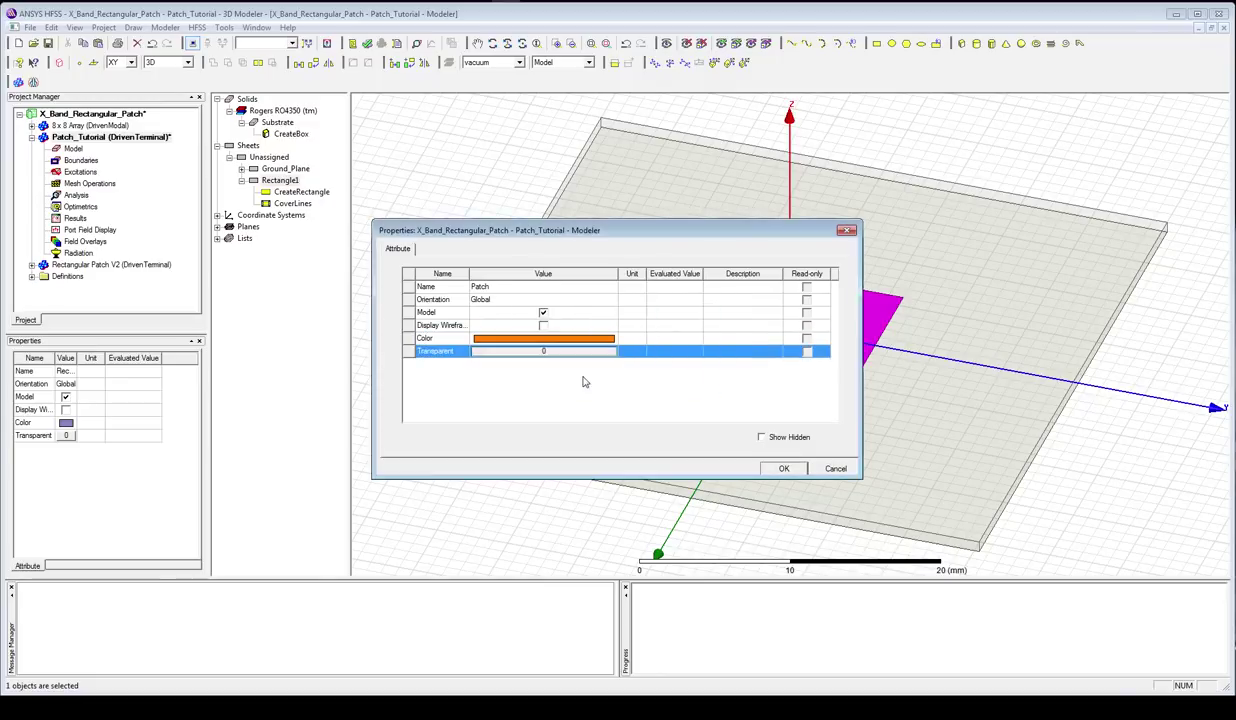
{"action": "left_click", "coordinate": [784, 469]}
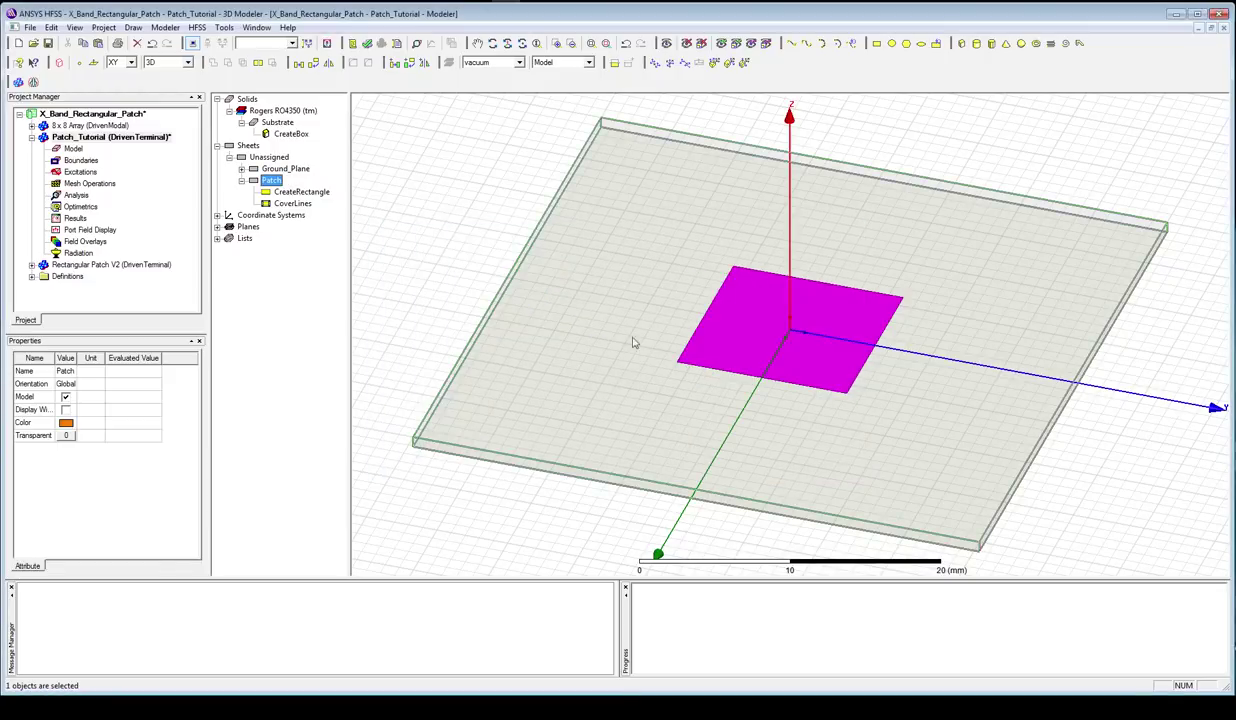
{"action": "left_click", "coordinate": [492, 200]}
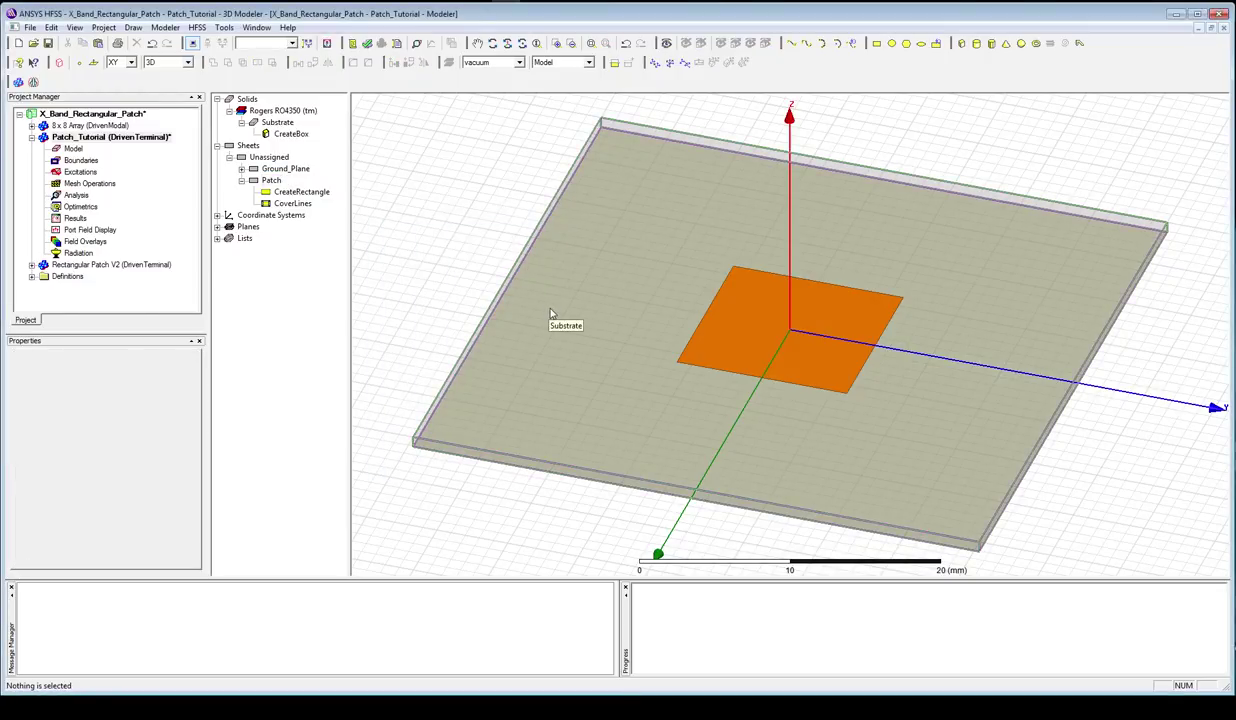
- Set the Patch rectangle's position to -Lp/2, -Wp/2, 0, defining the variables Lp as 7.5 mm and Wp as 10 mm
{"action": "double_click", "coordinate": [300, 192]}
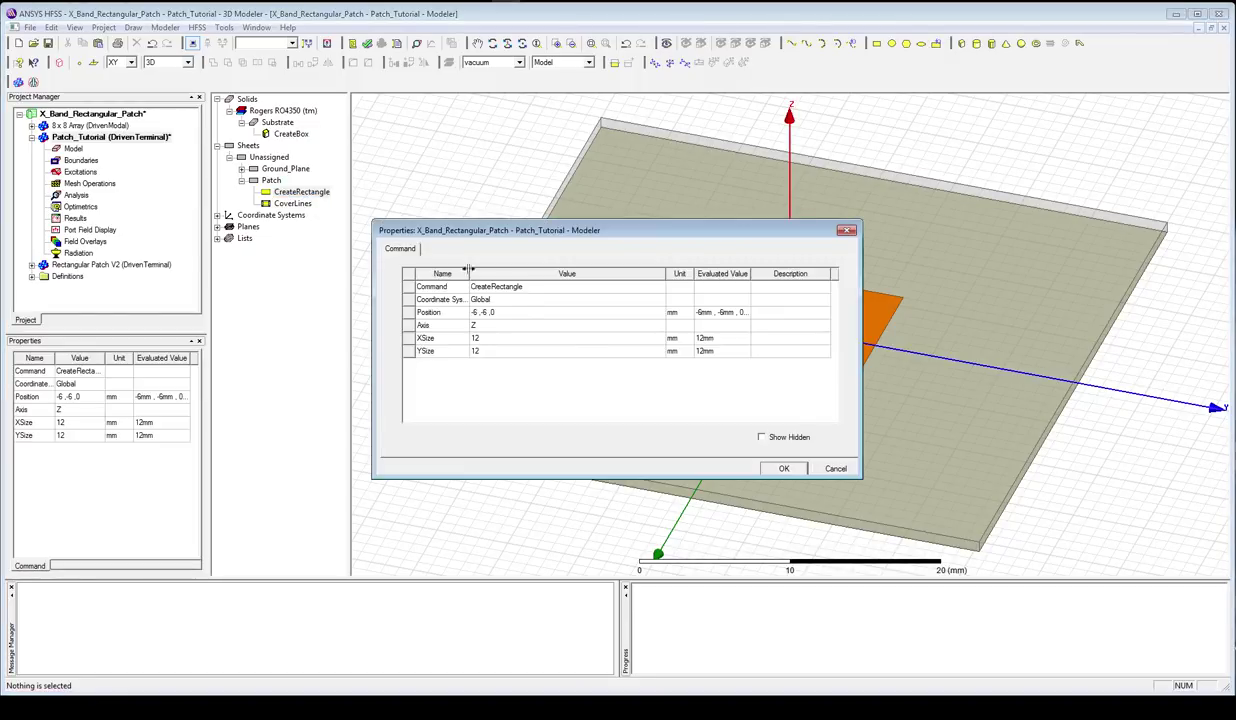
{"action": "left_click", "coordinate": [497, 311]}
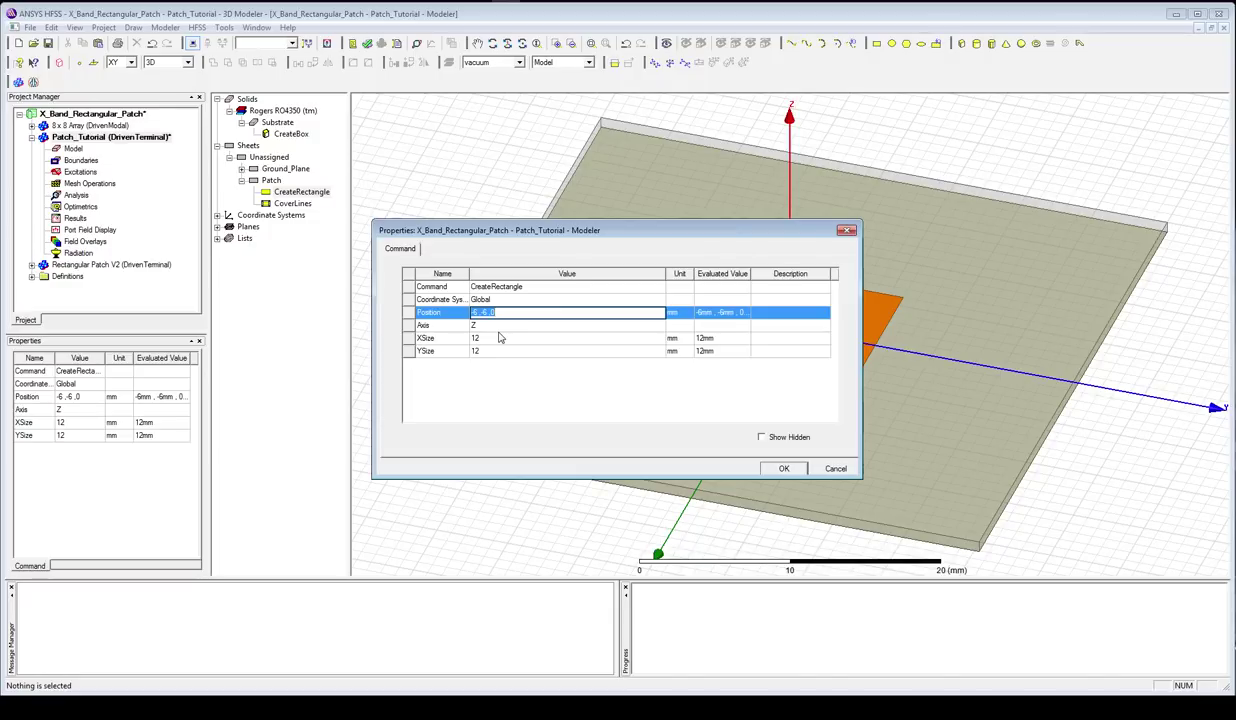
{"action": "type", "text": "-Lp/2, -Wp/2, 0"}
{"action": "key", "text": "Return"}
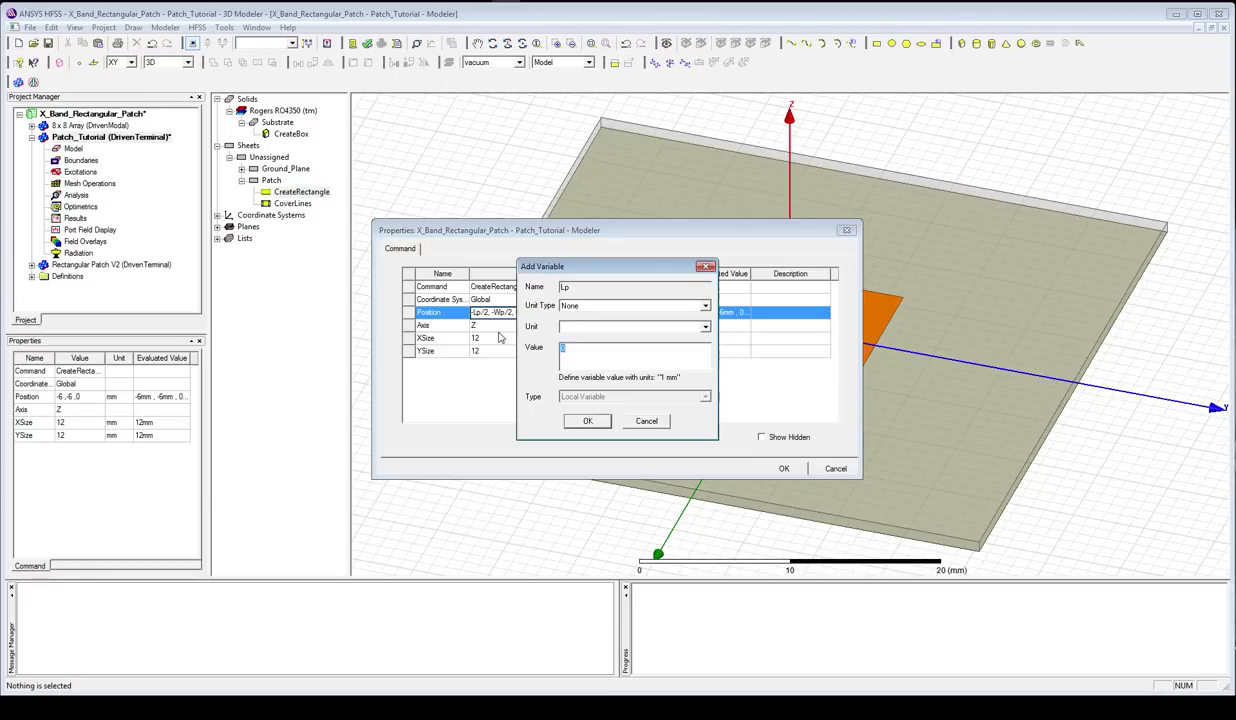
{"action": "type", "text": "7.5"}
{"action": "key", "text": "Return"}
{"action": "type", "text": "10"}
{"action": "key", "text": "Return"}
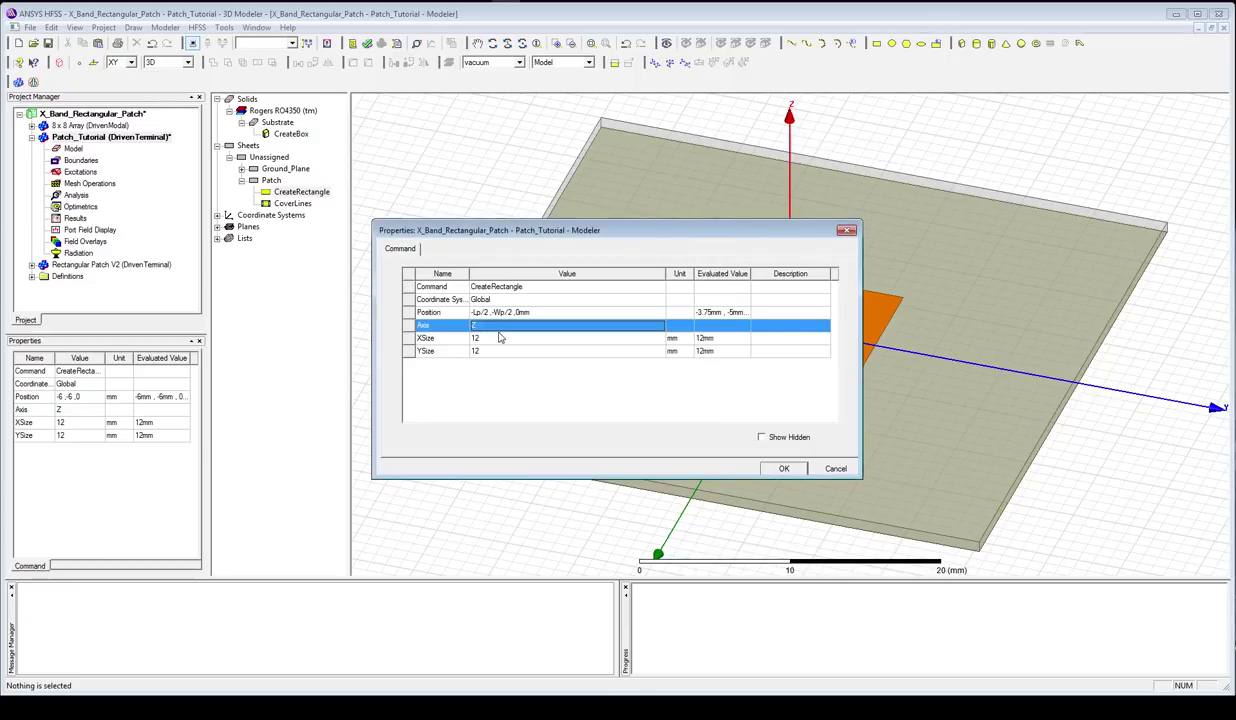
- Set the Patch rectangle's X size to Lp and its Y size to Wp, and apply the changes
{"action": "left_click", "coordinate": [500, 338]}
{"action": "type", "text": "Lp"}
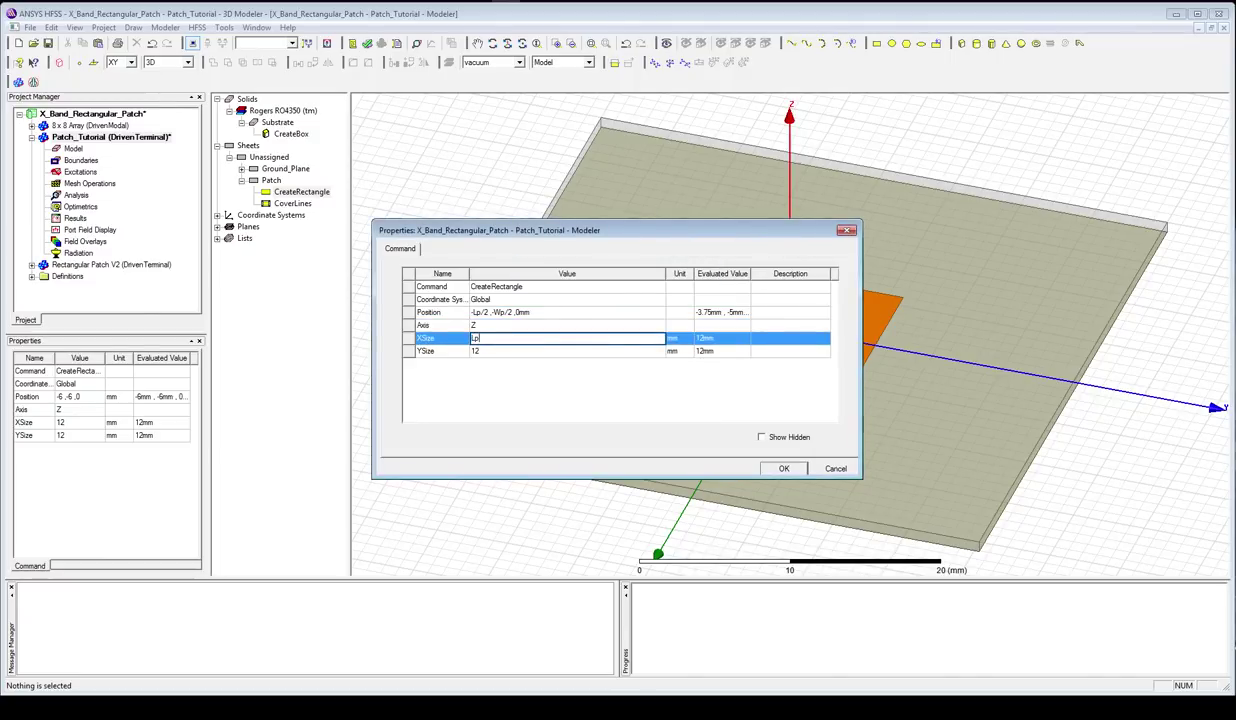
{"action": "key", "text": "Tab"}
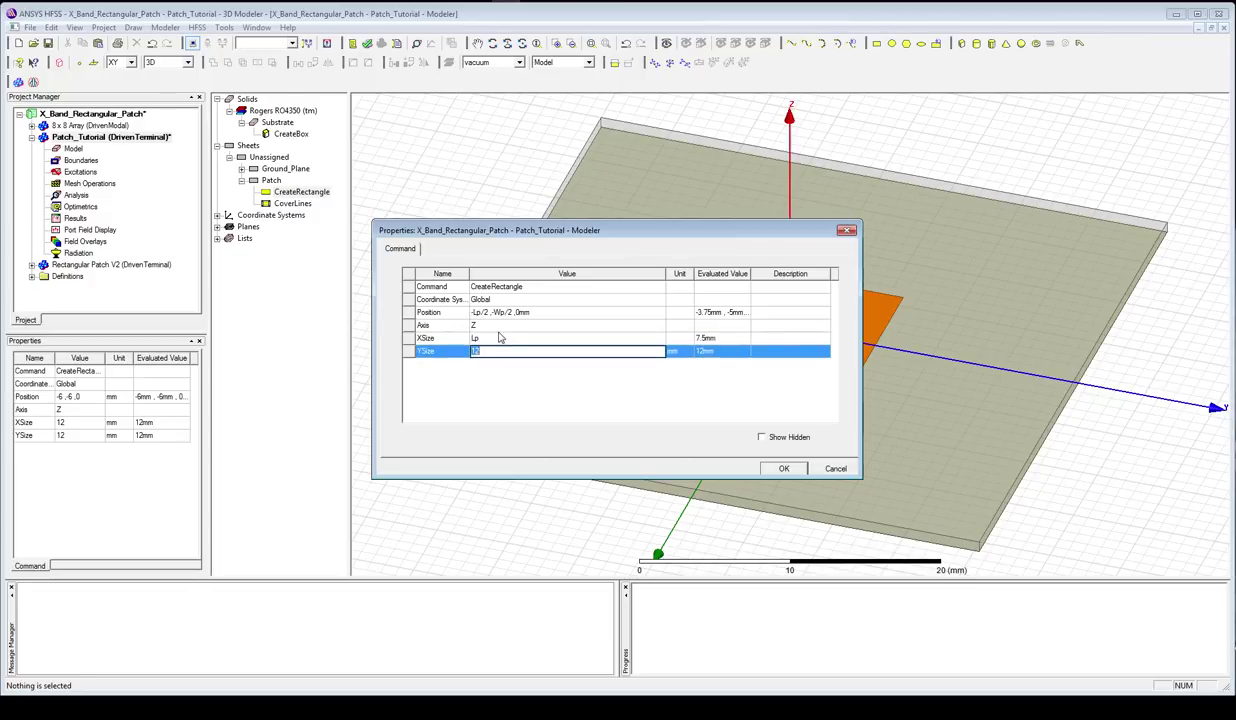
{"action": "type", "text": "Wp"}
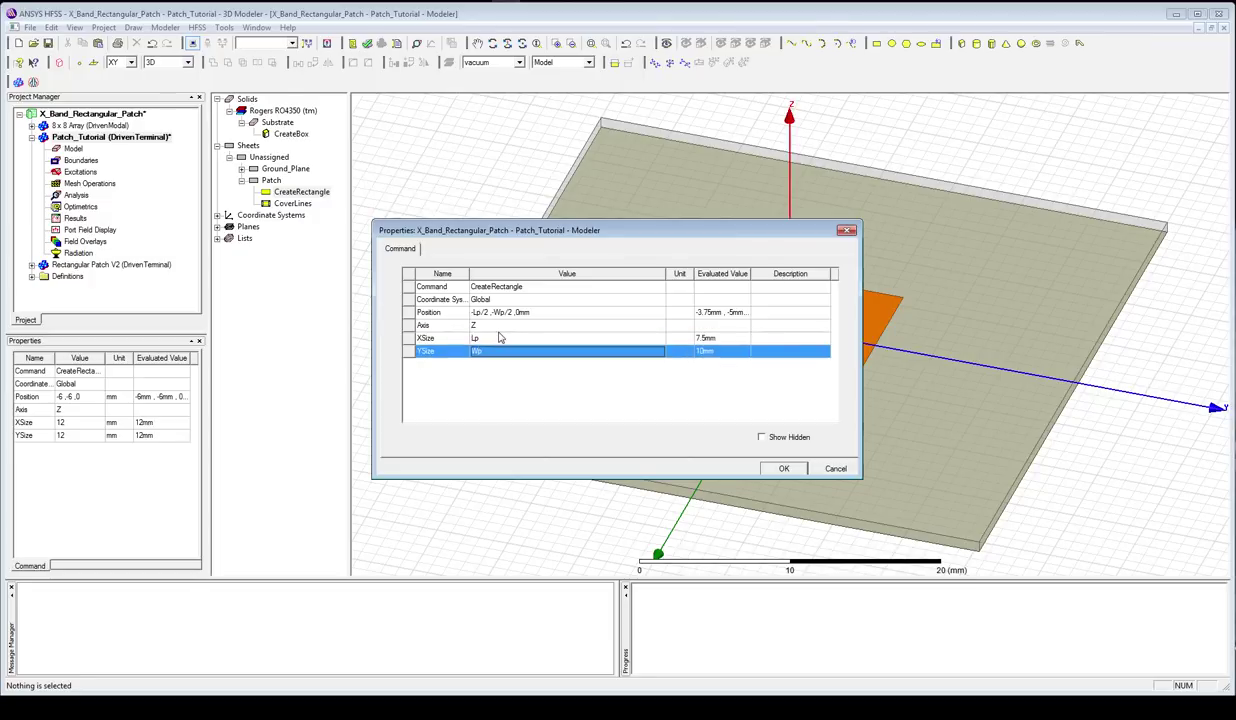
{"action": "key", "text": "Return"}
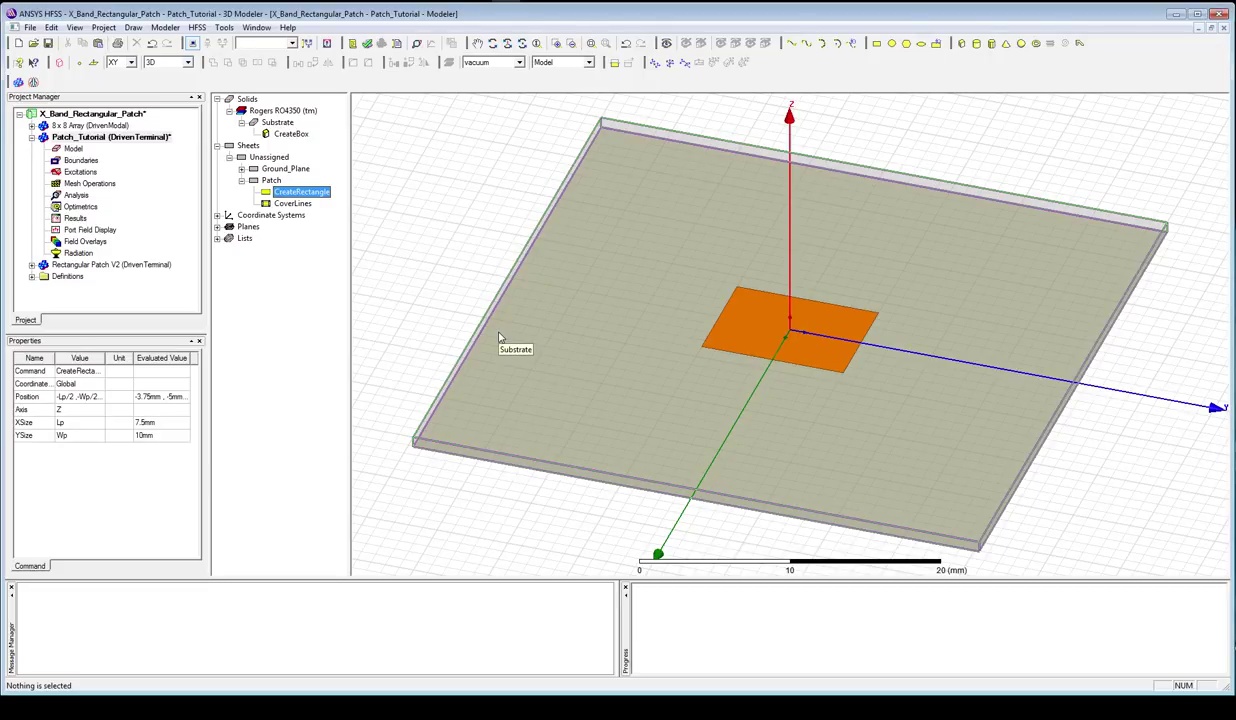
- Draw a rectangle about 4 mm by 4 mm on the substrate beside the patch, starting at about 11, -2, 0 mm, and name it Gap
{"action": "left_click", "coordinate": [120, 264]}
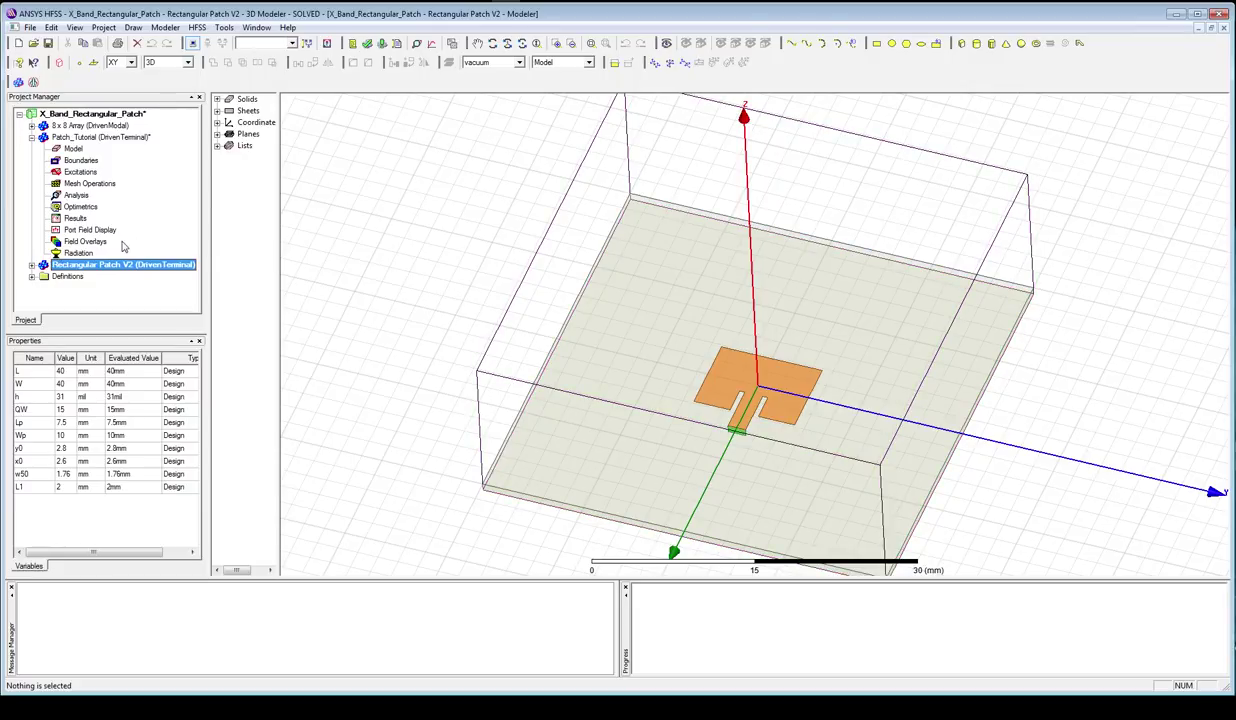
{"action": "left_click", "coordinate": [115, 137]}
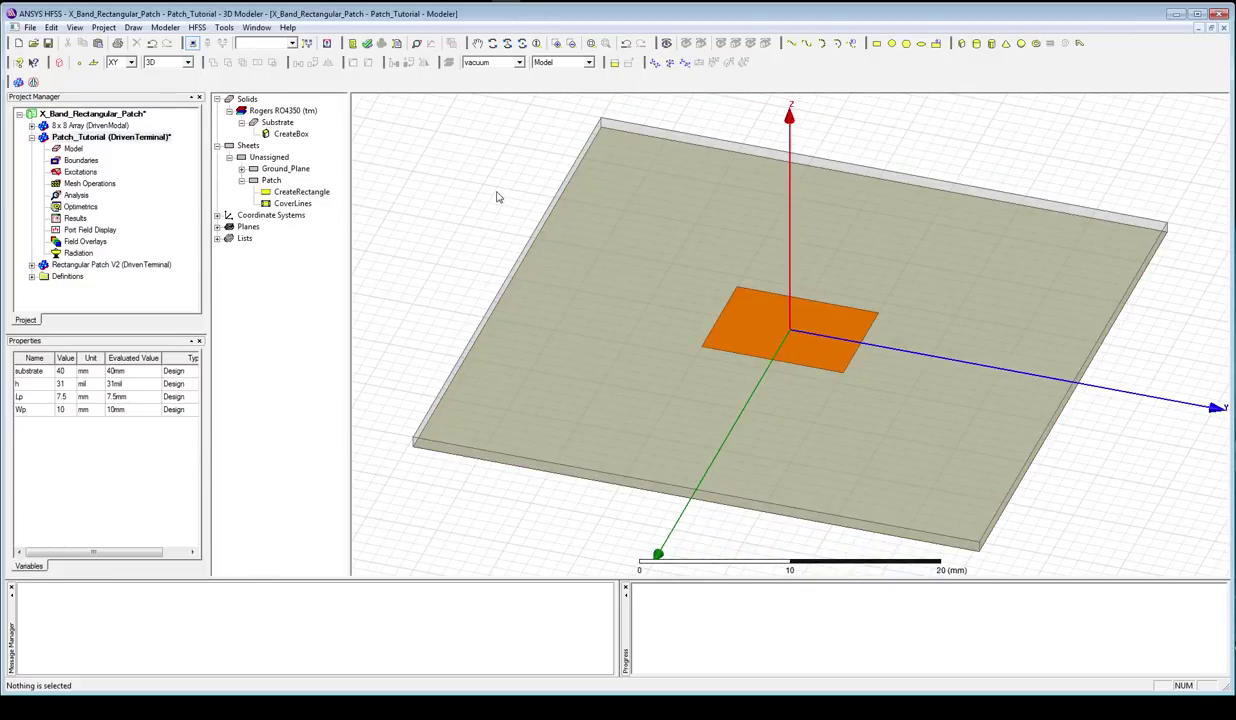
{"action": "left_click", "coordinate": [891, 44]}
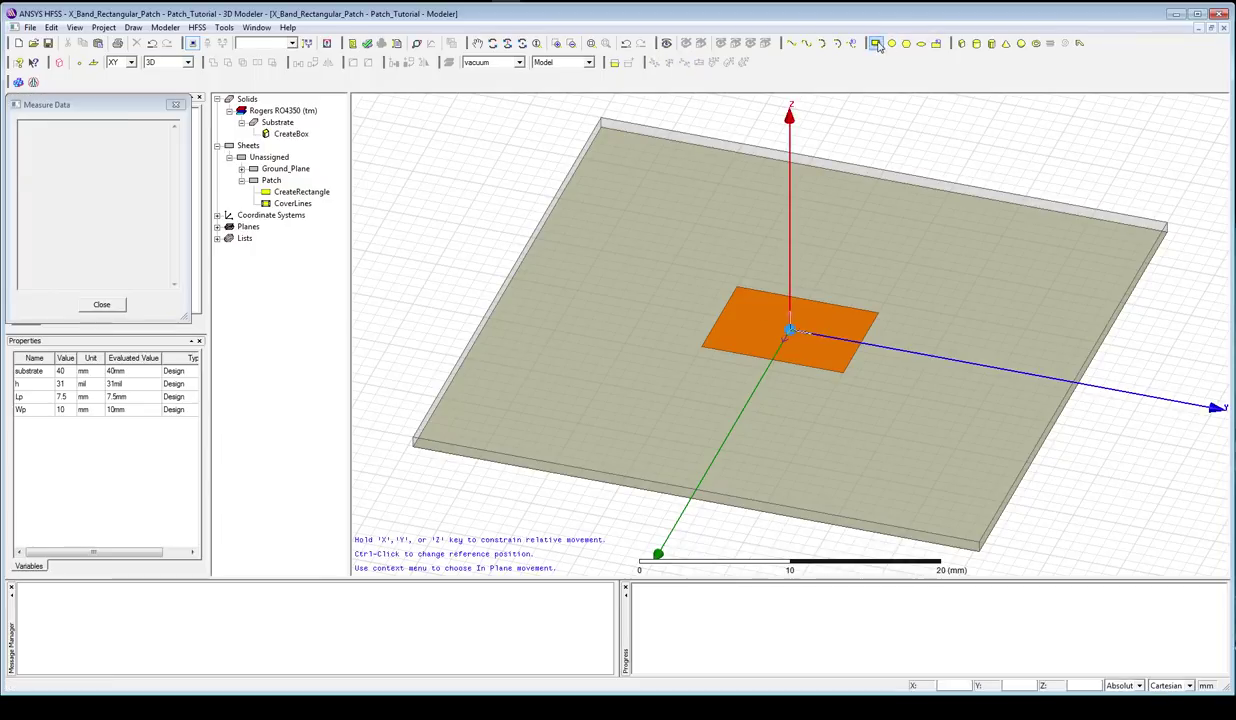
{"action": "left_click", "coordinate": [712, 410]}
{"action": "left_click", "coordinate": [784, 393]}
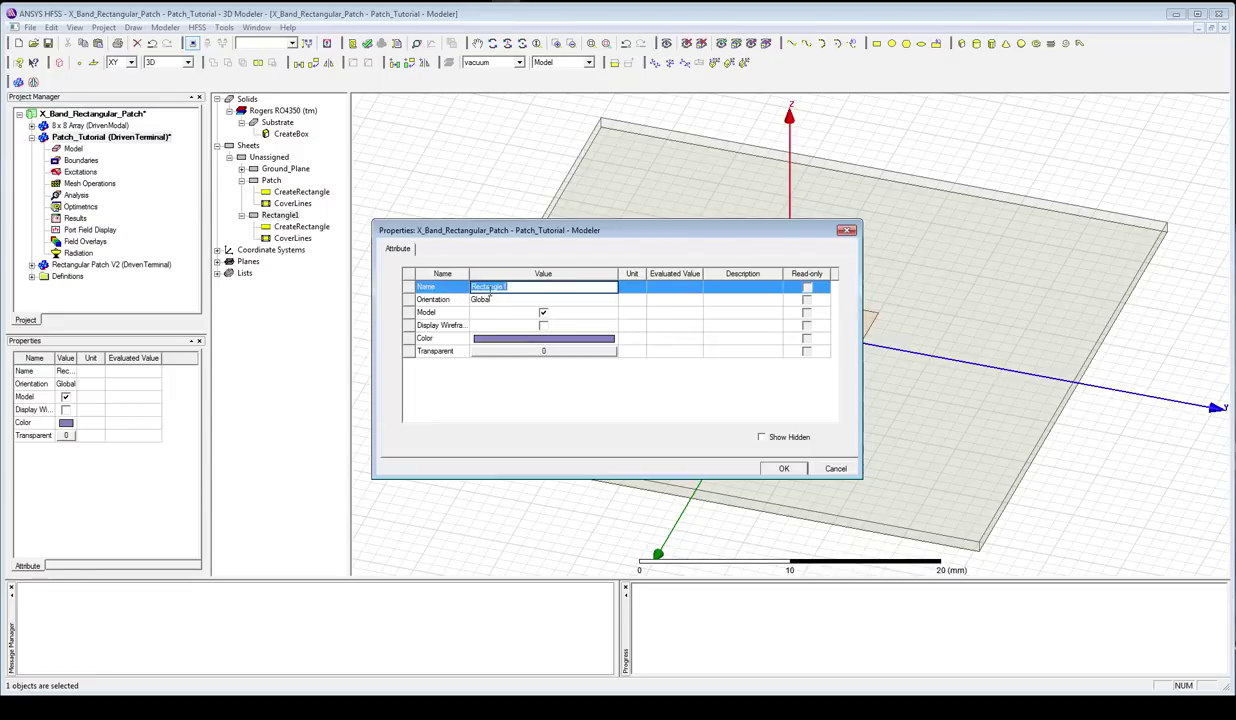
{"action": "type", "text": "Gap"}
{"action": "left_click", "coordinate": [785, 469]}
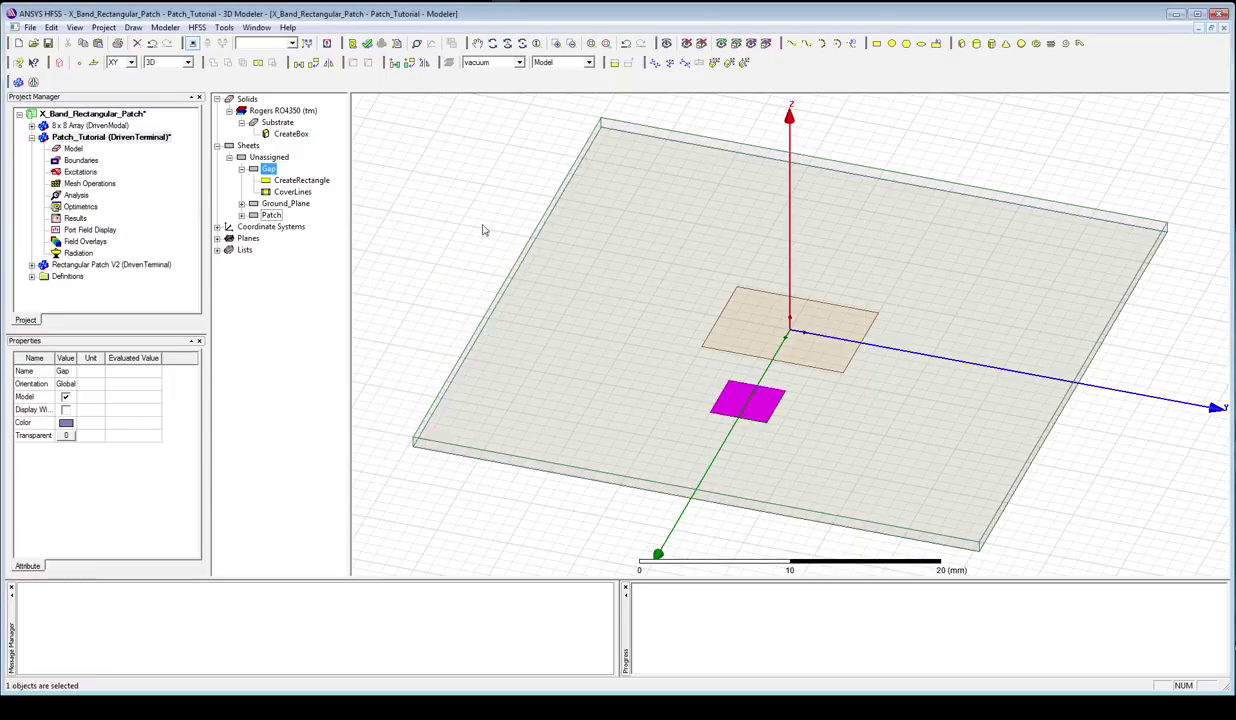
- Set the Gap rectangle's position to Lp/2-x0, -y0/2, 0
{"action": "double_click", "coordinate": [275, 181]}
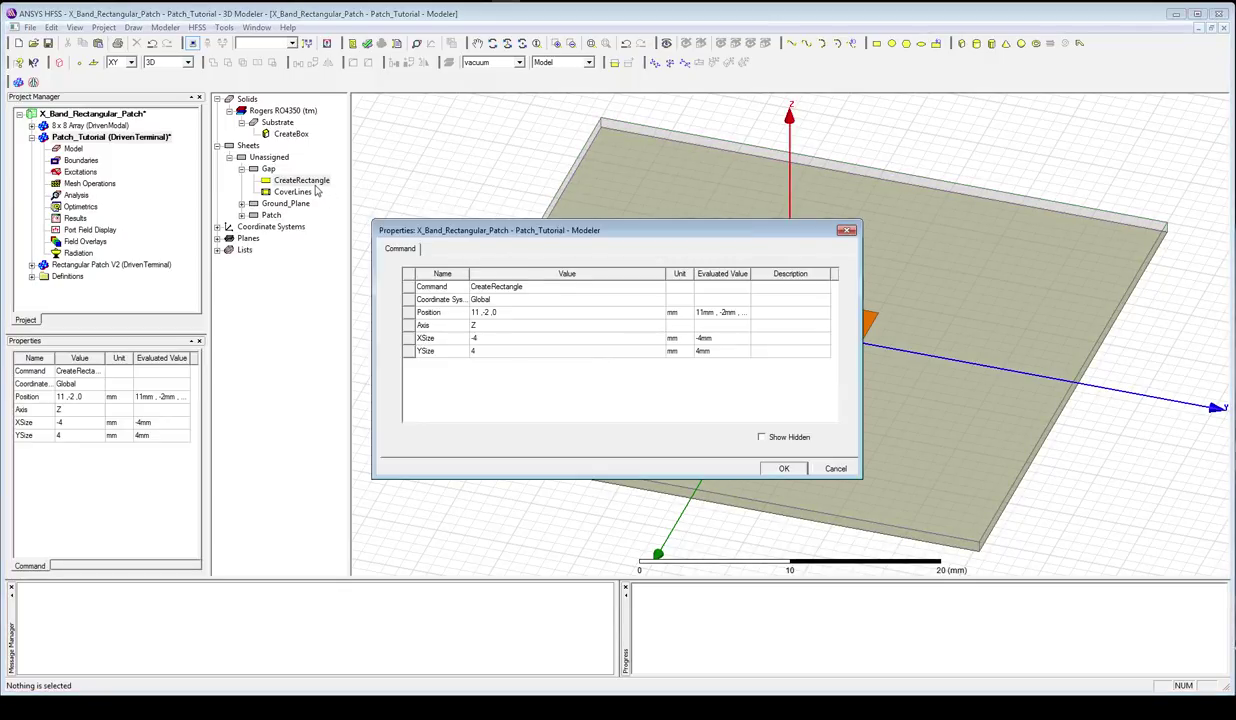
{"action": "left_click", "coordinate": [498, 312]}
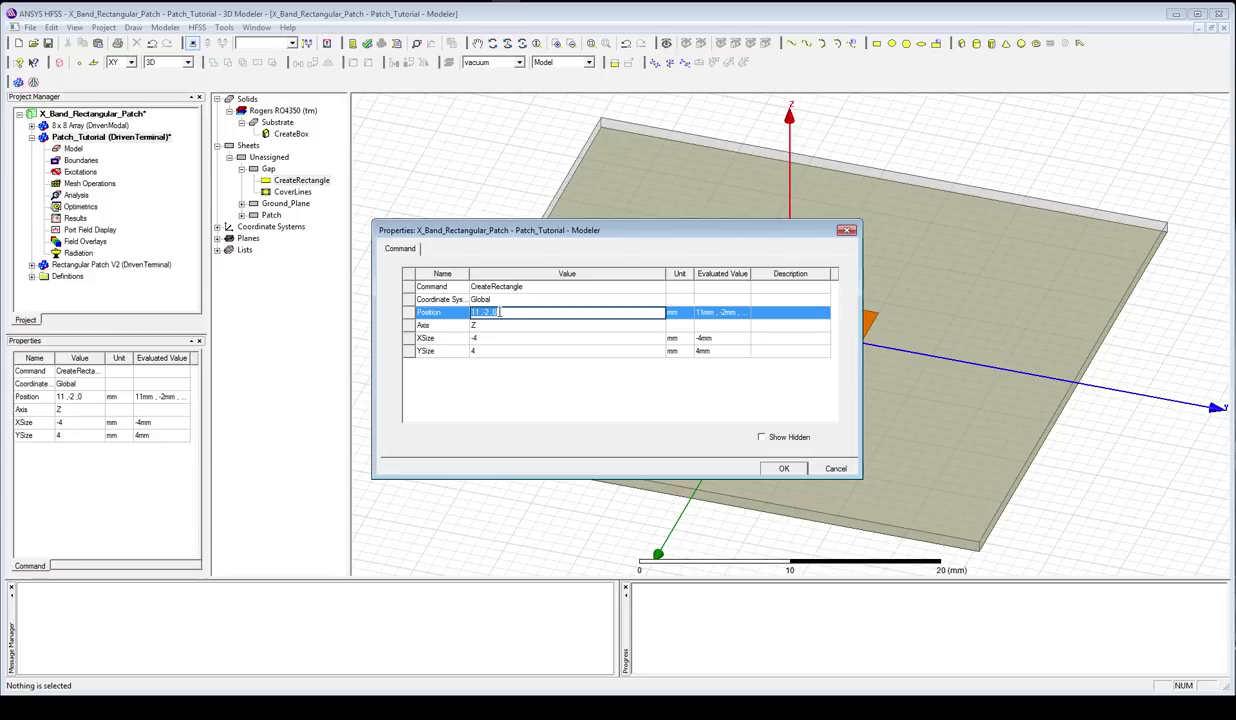
{"action": "left_click_drag", "start_coordinate": [503, 230], "coordinate": [266, 203]}
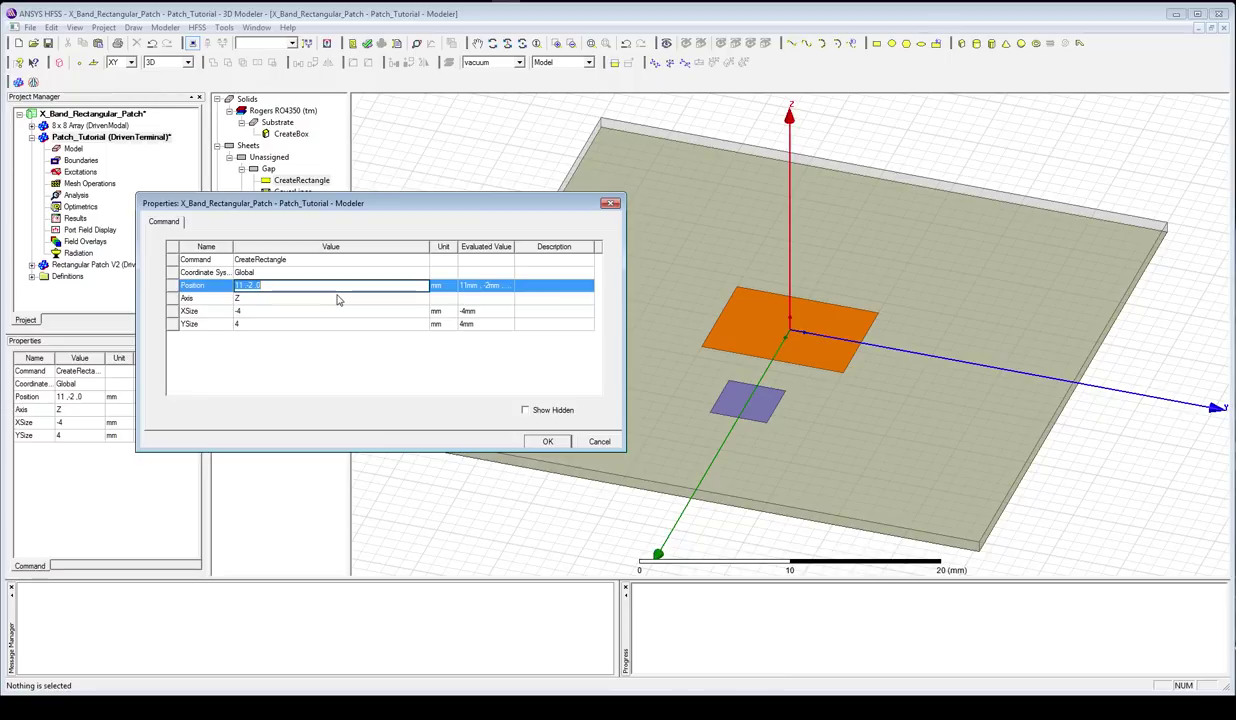
{"action": "type", "text": "1"}
{"action": "type", "text": "p/2"}
{"action": "type", "text": "-"}
{"action": "type", "text": "x"}
{"action": "type", "text": "0, "}
{"action": "type", "text": "-"}
{"action": "type", "text": "y0"}
{"action": "key", "text": "Return"}
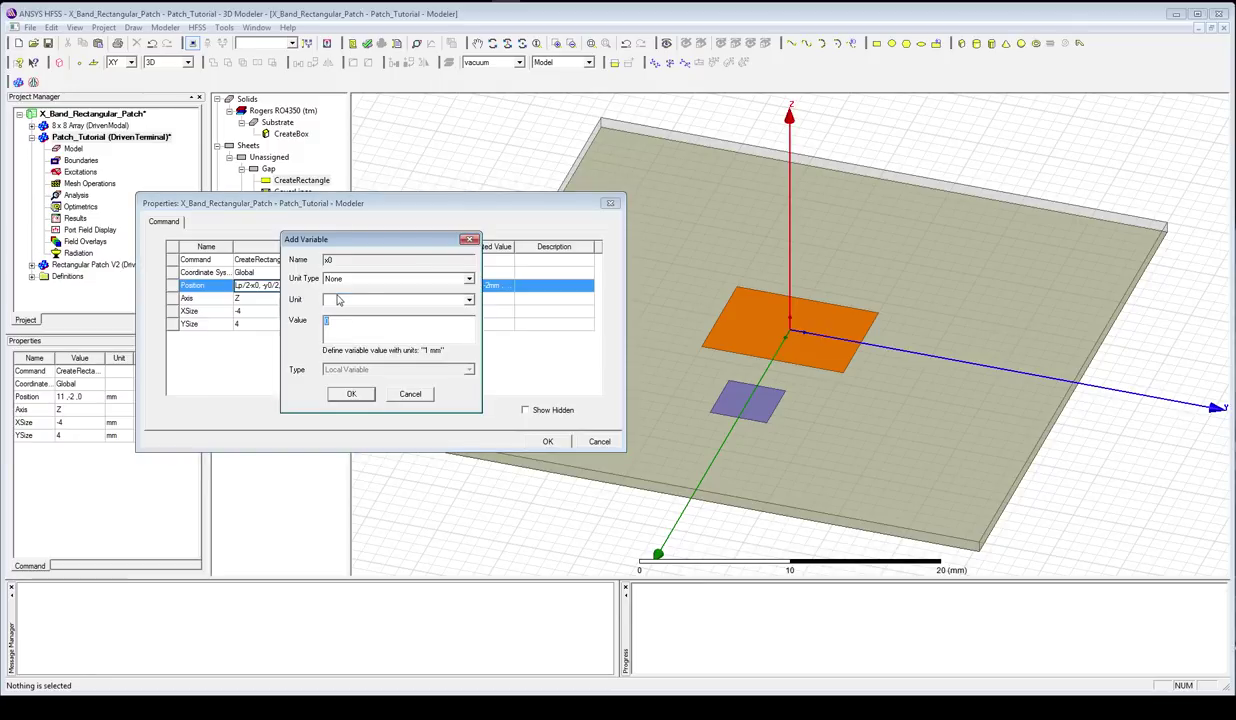
- Define the new variables x0 as 2.6 mm and y0 as 2.8 mm, and apply the Gap rectangle's properties
{"action": "type", "text": "2"}
{"action": "key", "text": "Return"}
{"action": "type", "text": "2"}
{"action": "key", "text": "Return"}
{"action": "left_click", "coordinate": [338, 300]}
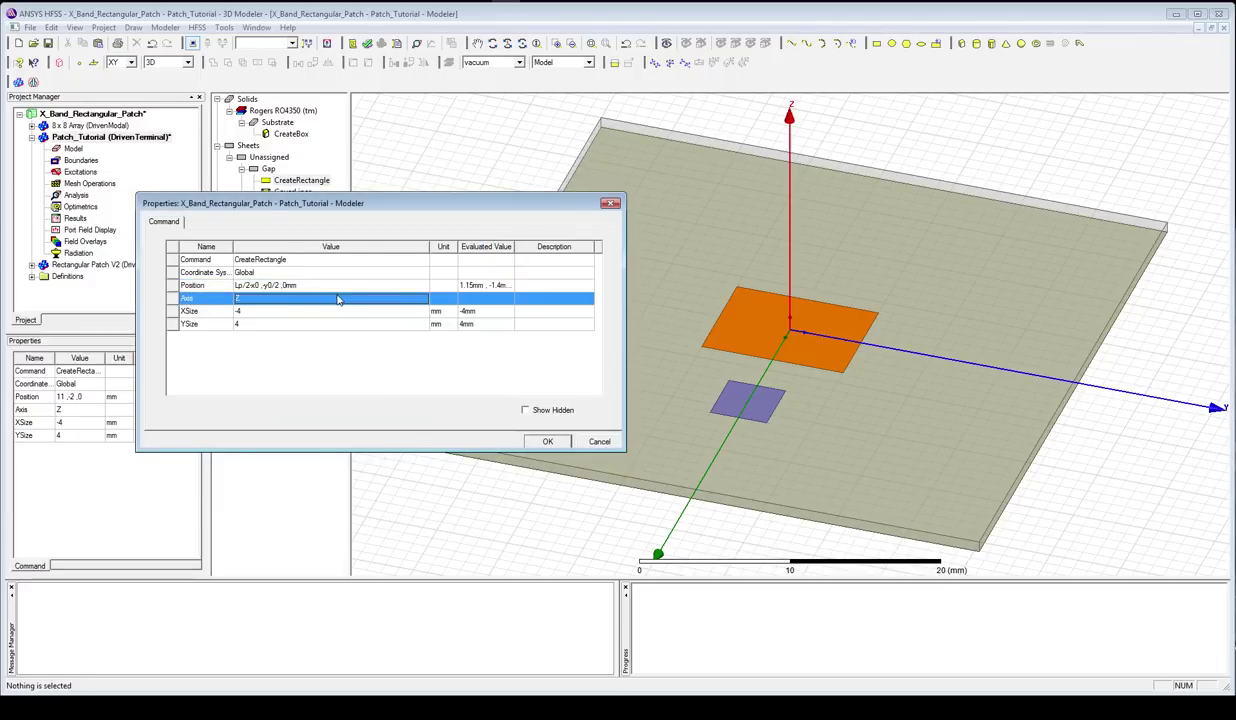
{"action": "key", "text": "Return"}
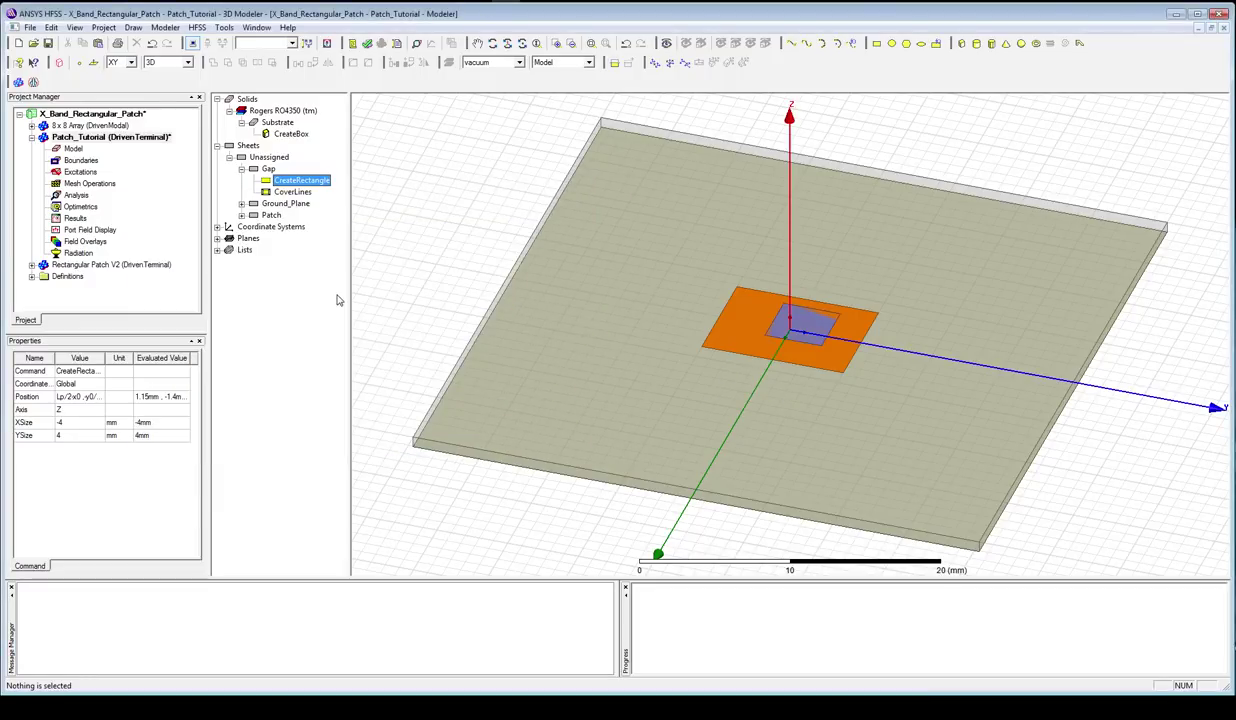
- Set the Gap rectangle's X size to x0 and its Y size to y0, and apply the changes
{"action": "double_click", "coordinate": [312, 181]}
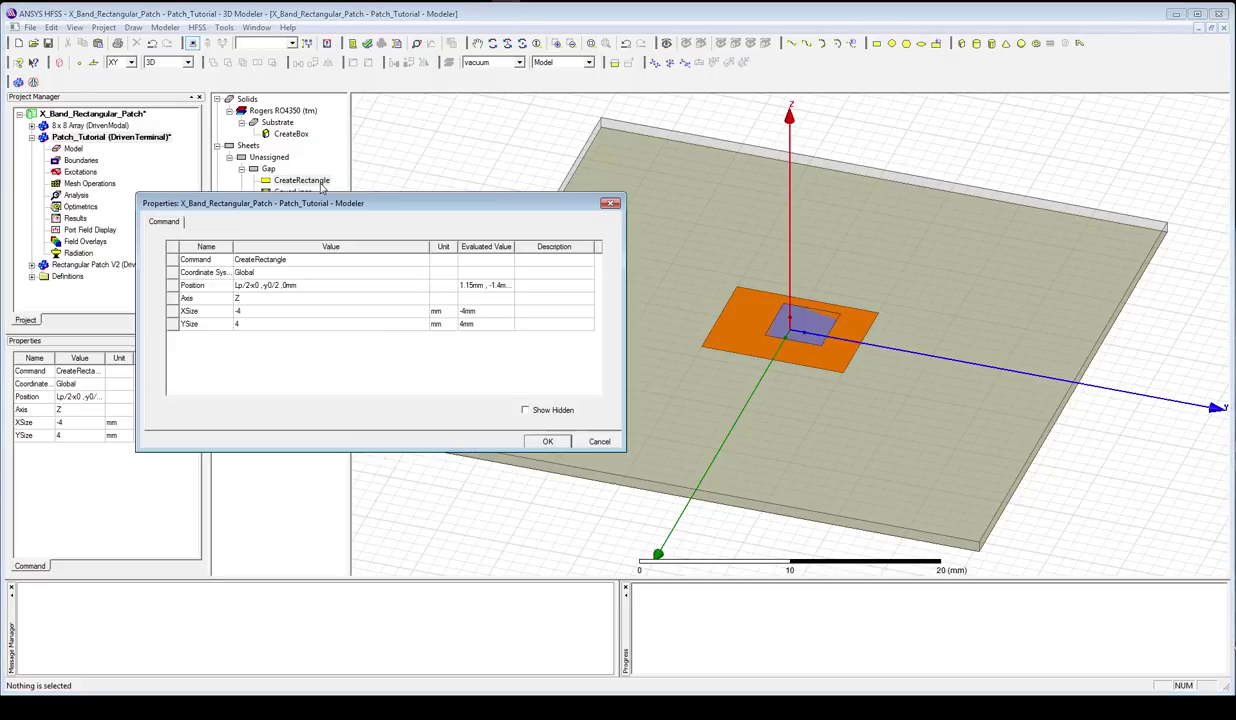
{"action": "double_click", "coordinate": [259, 310]}
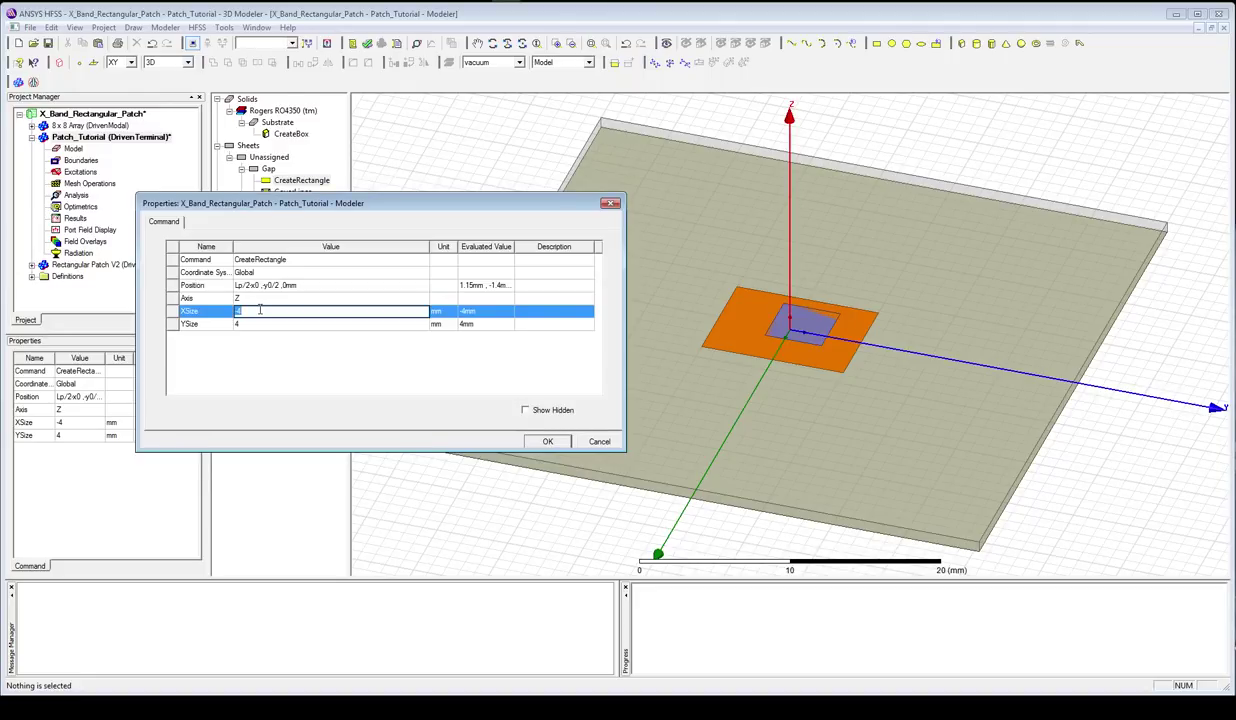
{"action": "type", "text": "x0"}
{"action": "key", "text": "Tab"}
{"action": "type", "text": "y"}
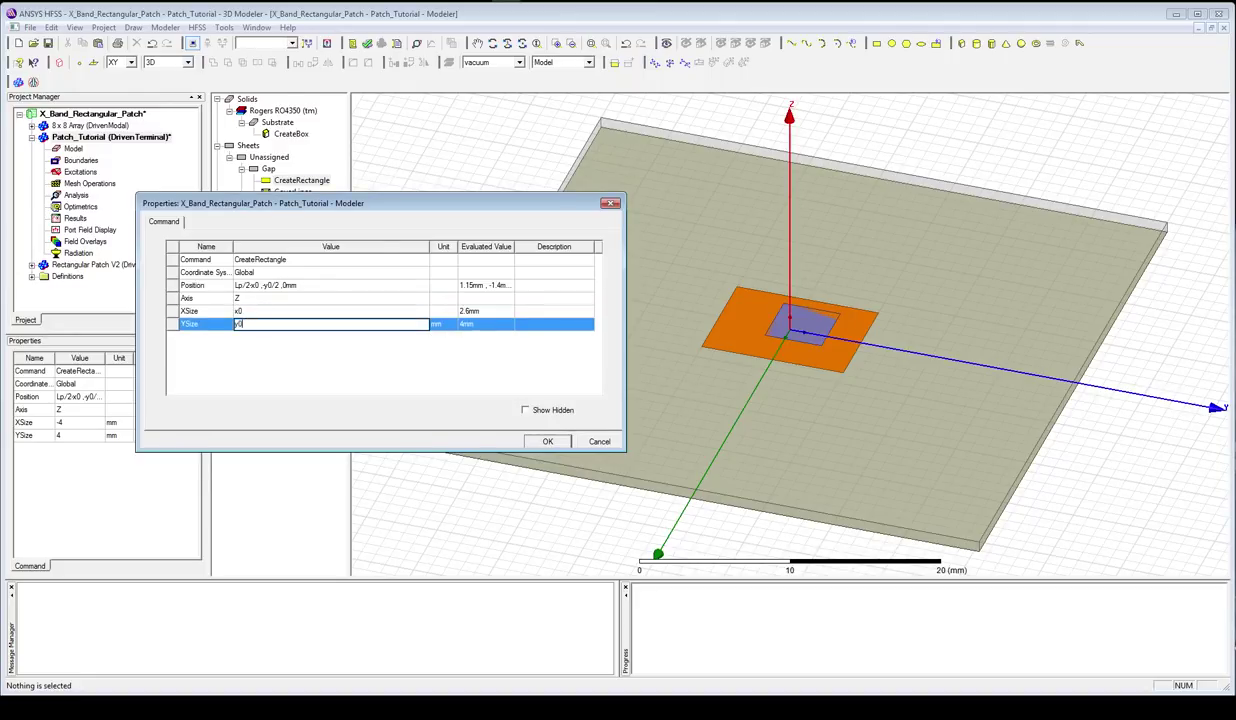
{"action": "key", "text": "Return"}
{"action": "key", "text": "Return"}
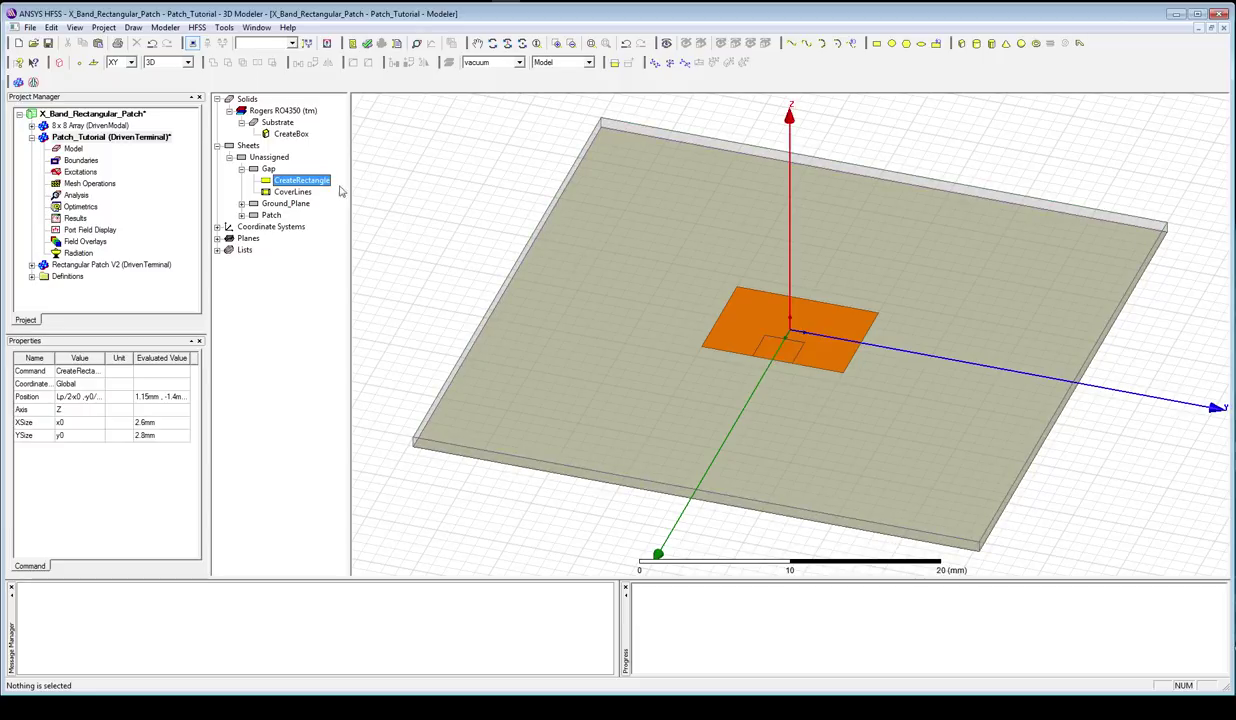
- Subtract Gap from Patch without cloning the tool object, cutting the feed notch into the patch edge
{"action": "left_click", "coordinate": [241, 169]}
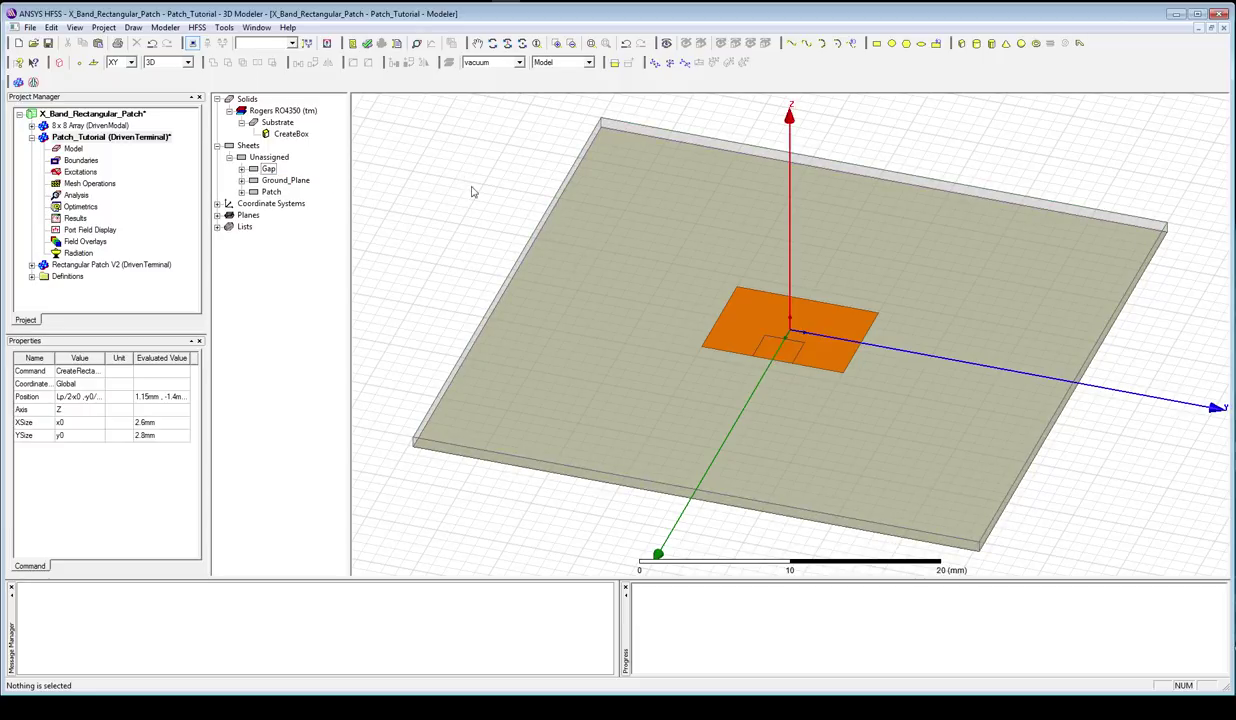
{"action": "left_click", "coordinate": [267, 170]}
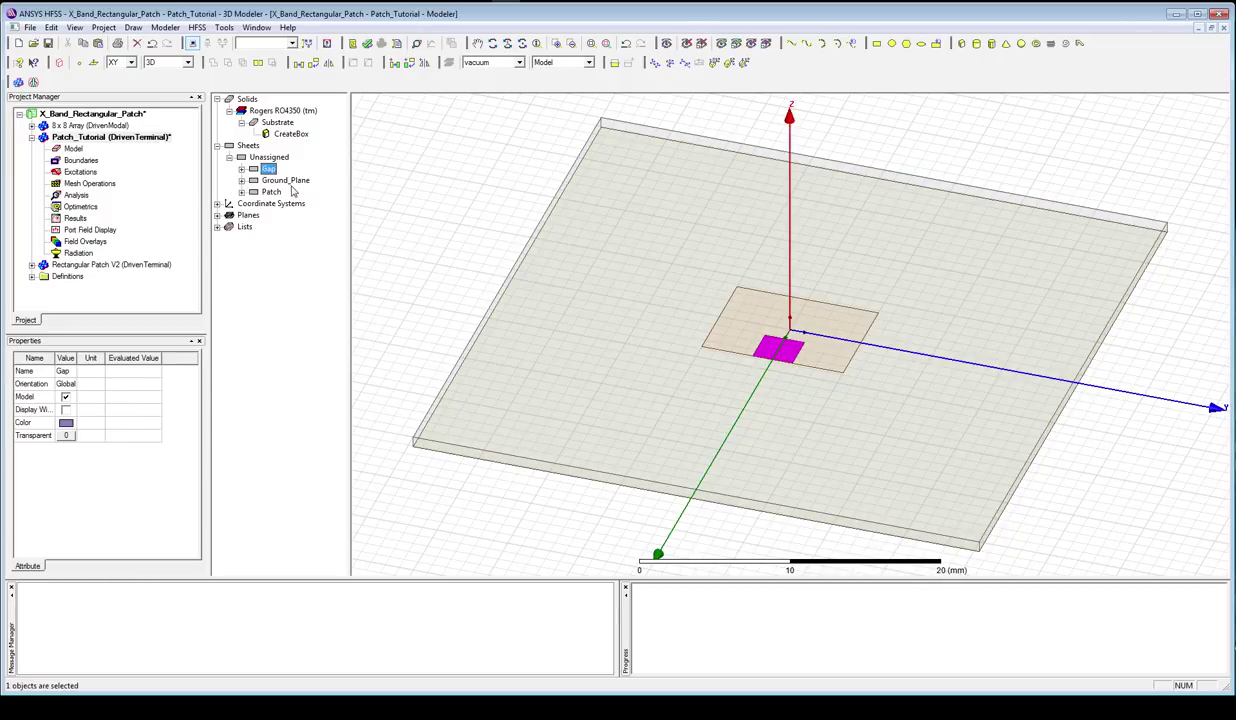
{"action": "left_click", "coordinate": [277, 192]}
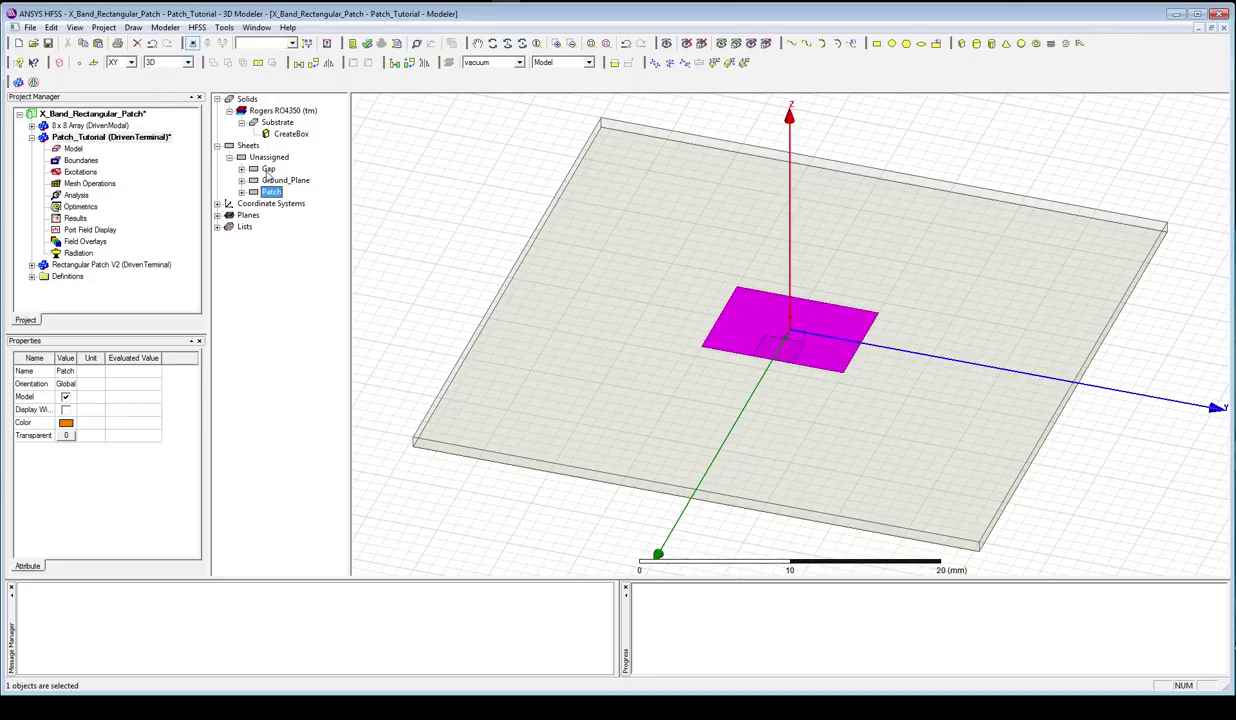
{"action": "left_click", "coordinate": [266, 169], "text": "ctrl"}
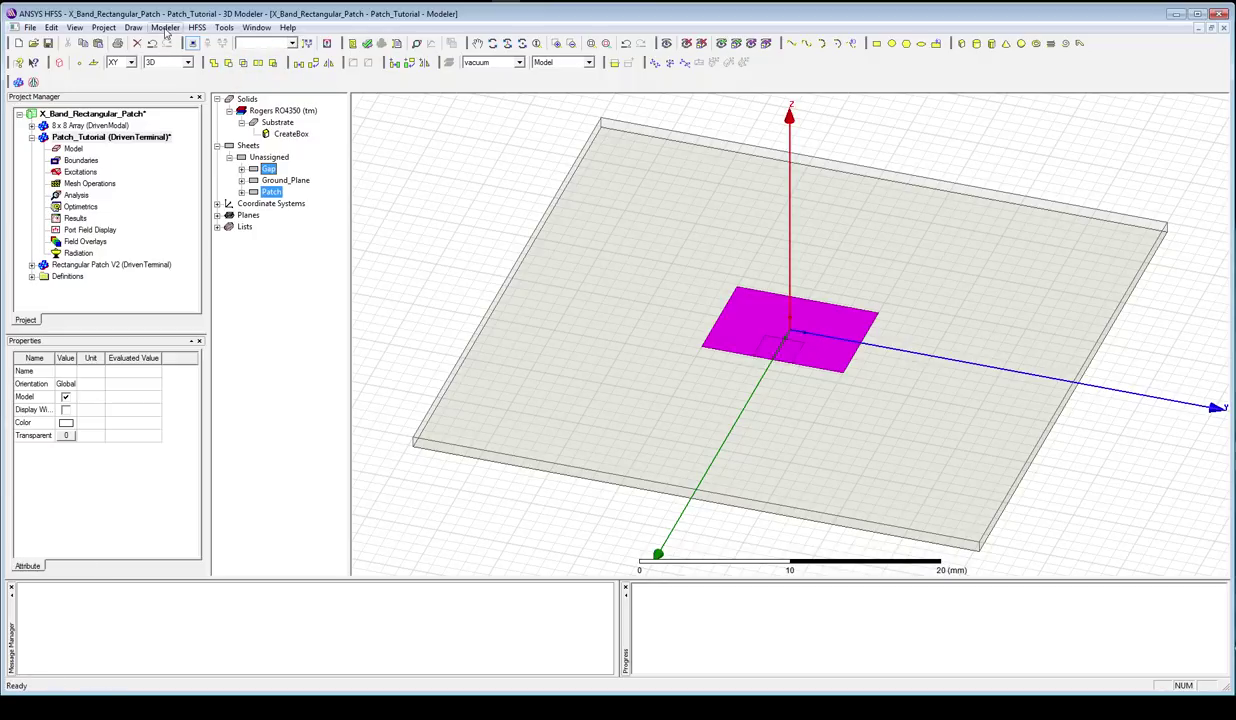
{"action": "left_click", "coordinate": [166, 28]}
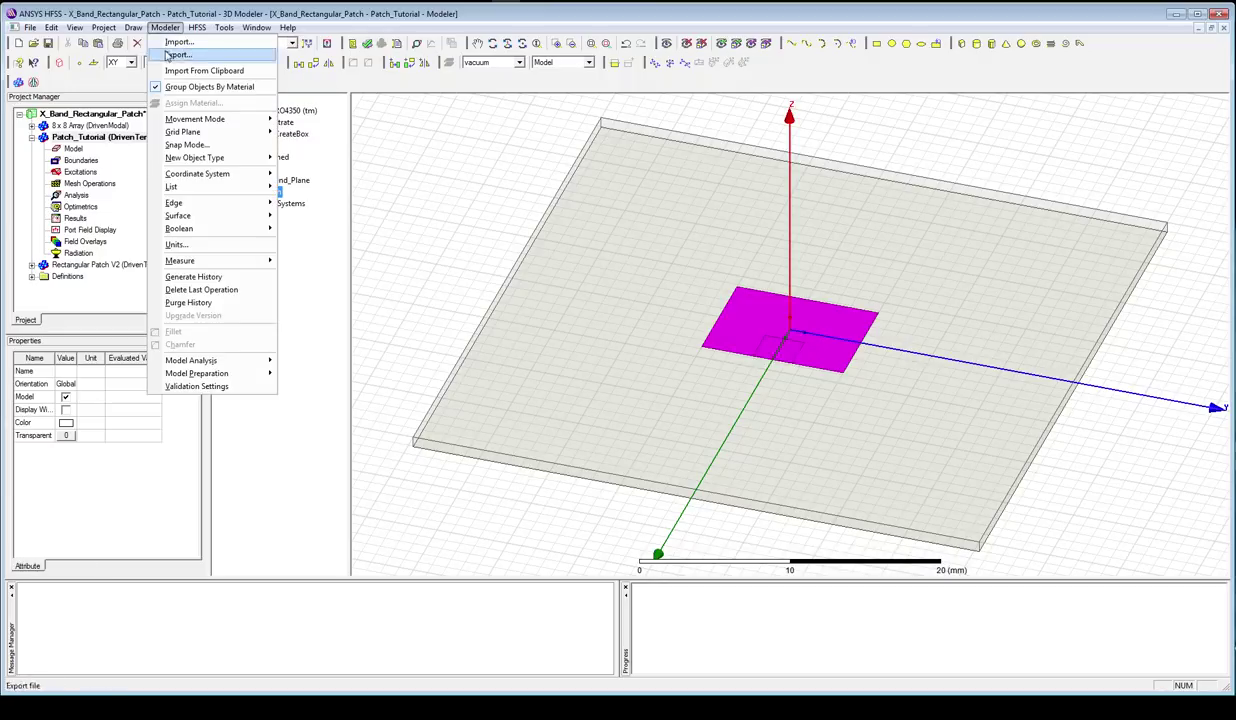
{"action": "mouse_move", "coordinate": [200, 229]}
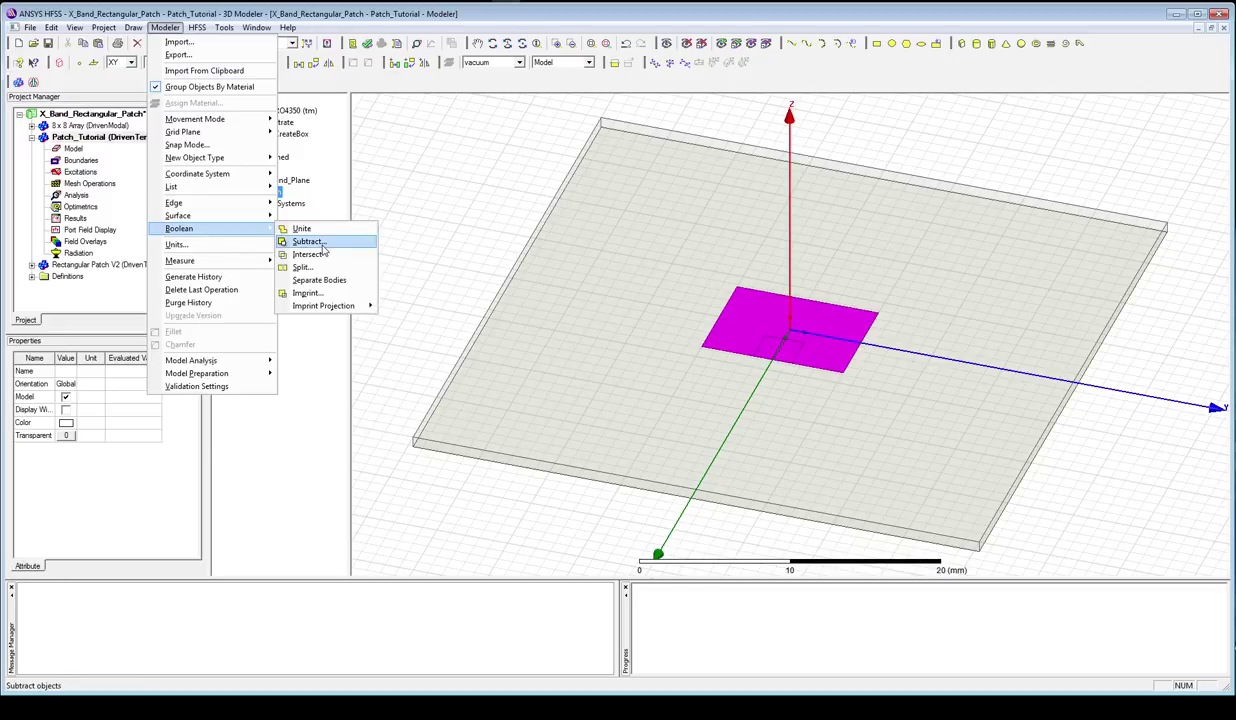
{"action": "left_click", "coordinate": [310, 242]}
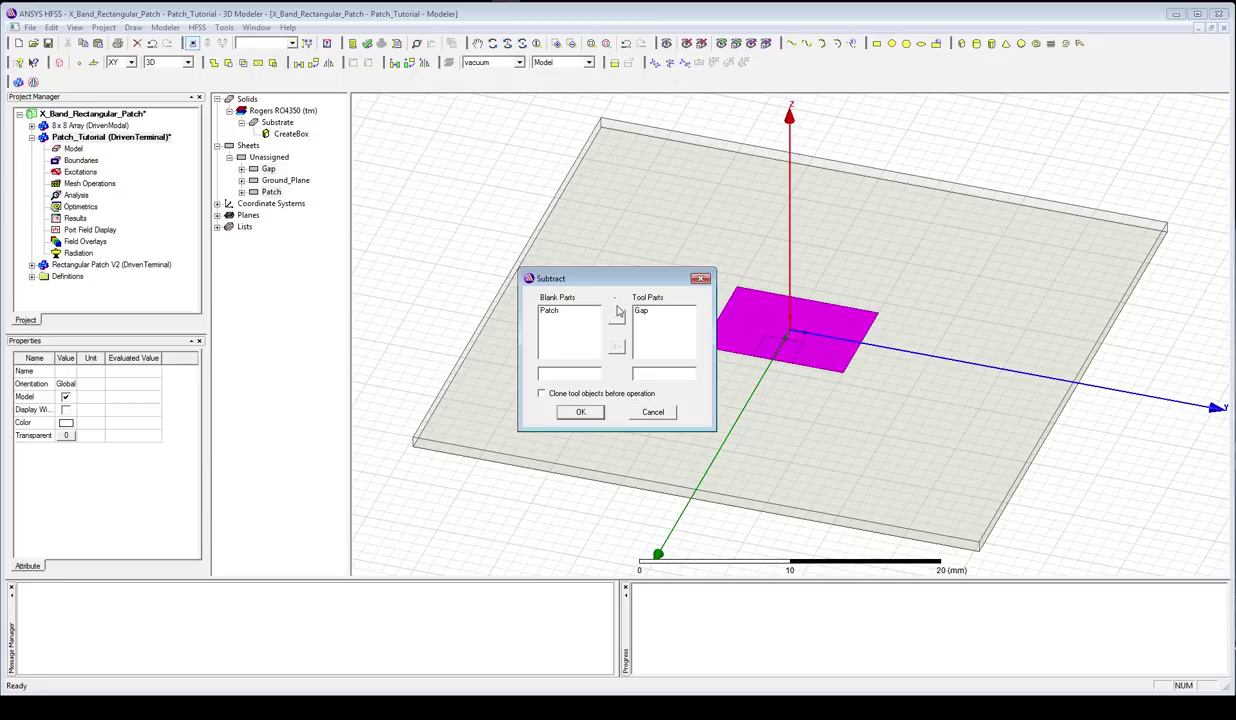
{"action": "left_click", "coordinate": [636, 309]}
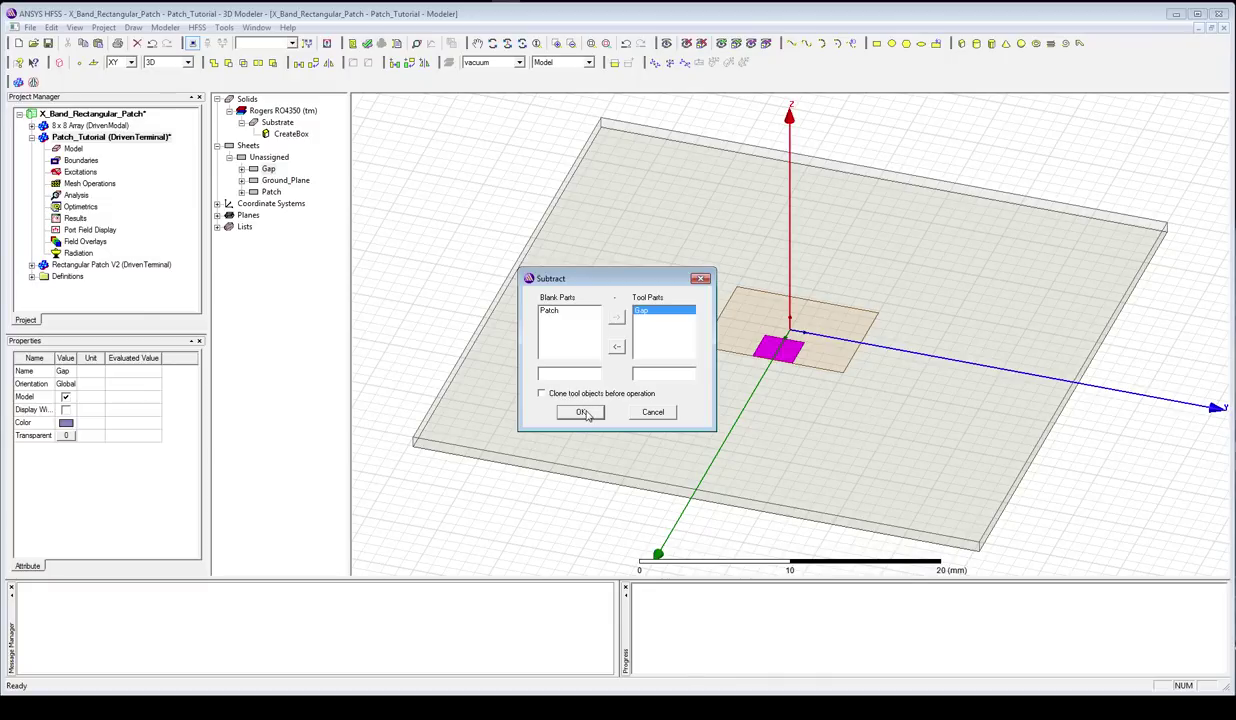
{"action": "left_click", "coordinate": [581, 412]}
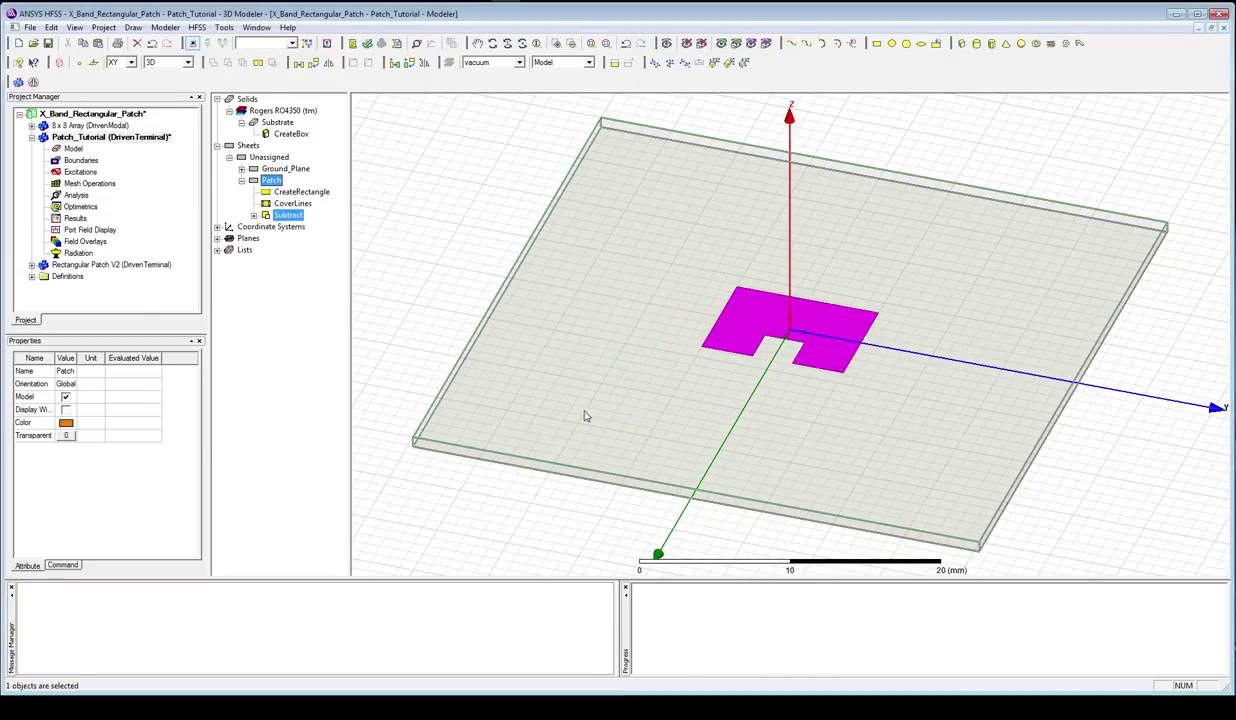
{"action": "left_click", "coordinate": [1124, 448]}
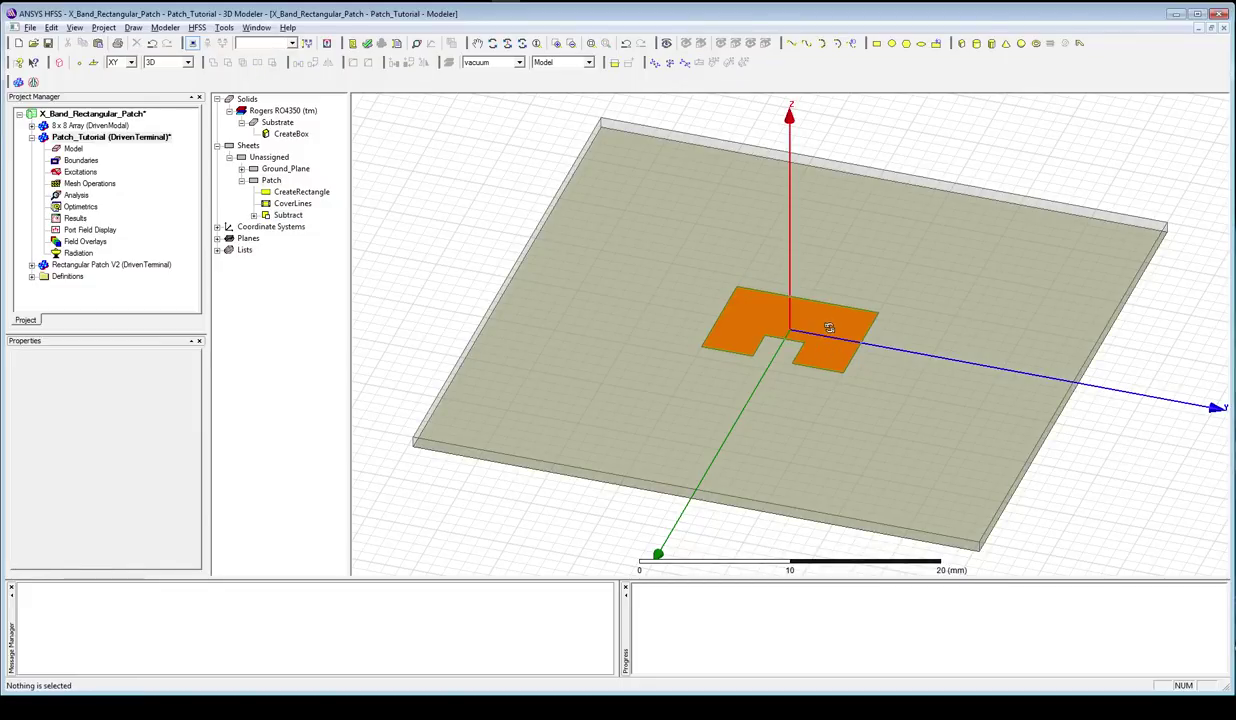
- Draw a rectangle about 7 mm along X and 2 mm along Y, centred on the X axis and reaching into the patch notch
{"action": "left_click_drag", "start_coordinate": [829, 328], "coordinate": [745, 292], "text": "alt"}
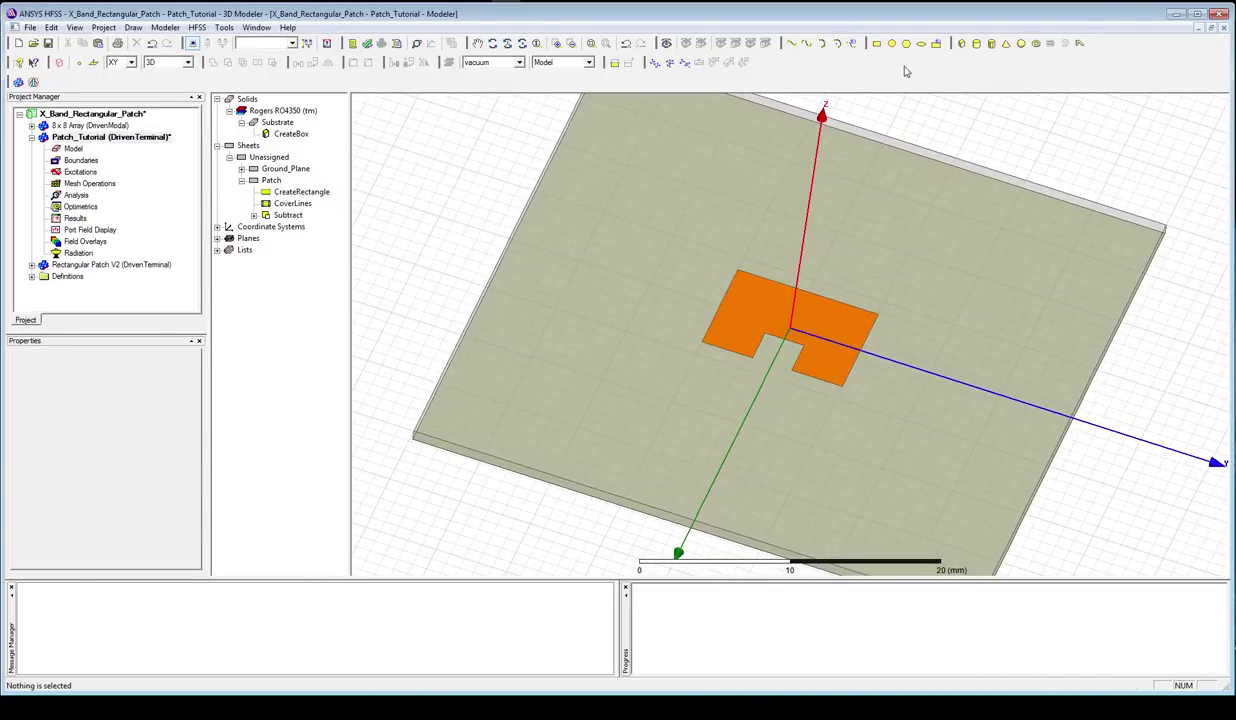
{"action": "left_click", "coordinate": [876, 43]}
{"action": "left_click", "coordinate": [790, 330]}
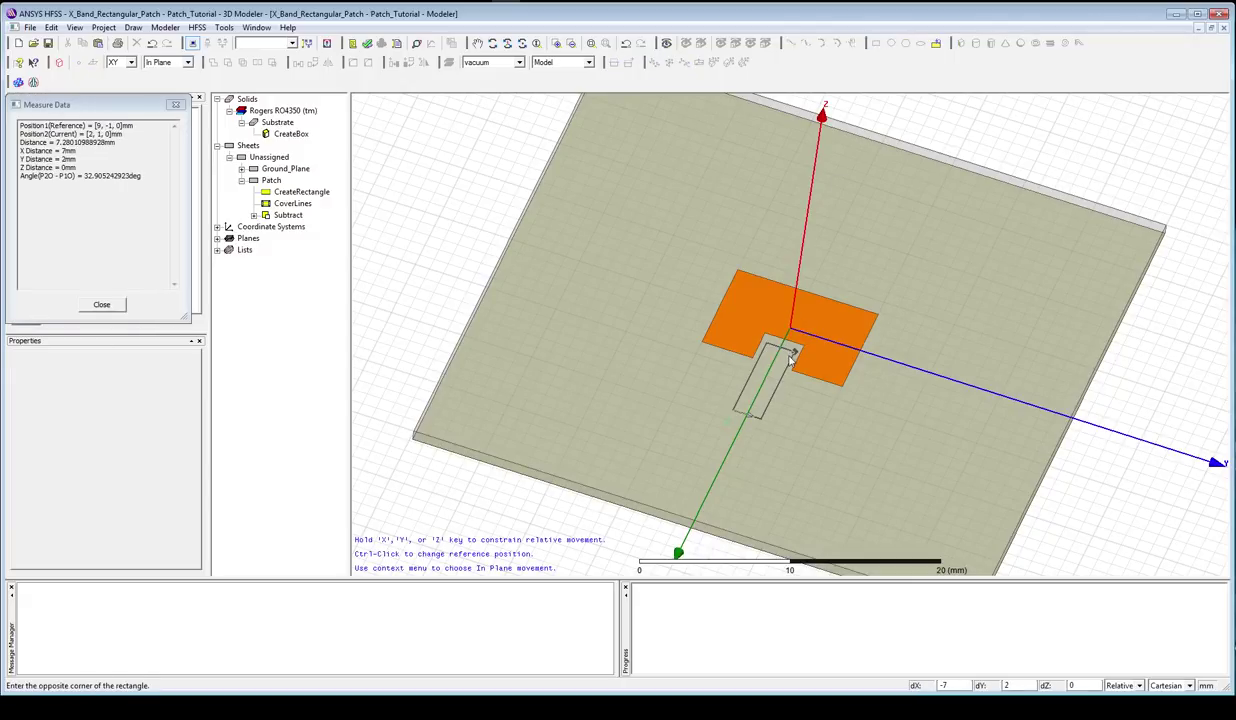
{"action": "left_click", "coordinate": [733, 411]}
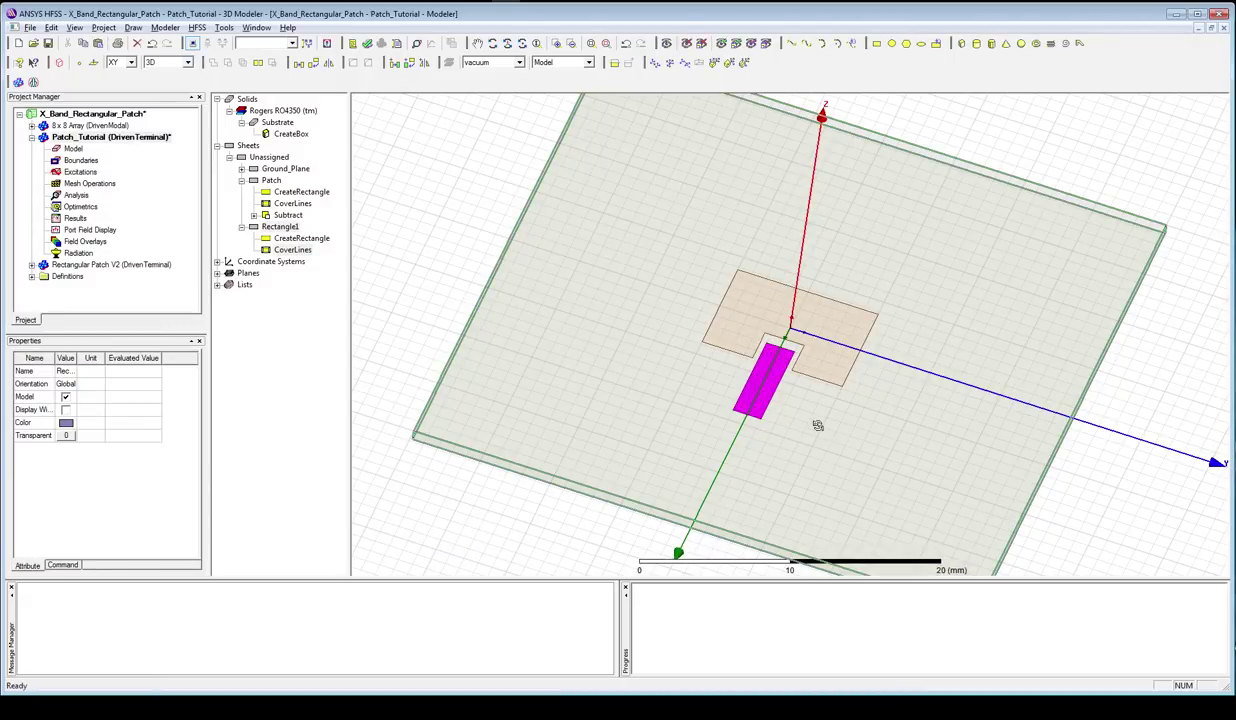
{"action": "mouse_move", "coordinate": [817, 425]}
{"action": "left_mouse_down", "text": "alt"}
{"action": "mouse_move", "coordinate": [819, 395]}
{"action": "mouse_move", "coordinate": [813, 428]}
{"action": "left_mouse_up", "text": "alt"}
{"action": "scroll", "coordinate": [813, 428], "scroll_direction": "up", "scroll_amount": 5}
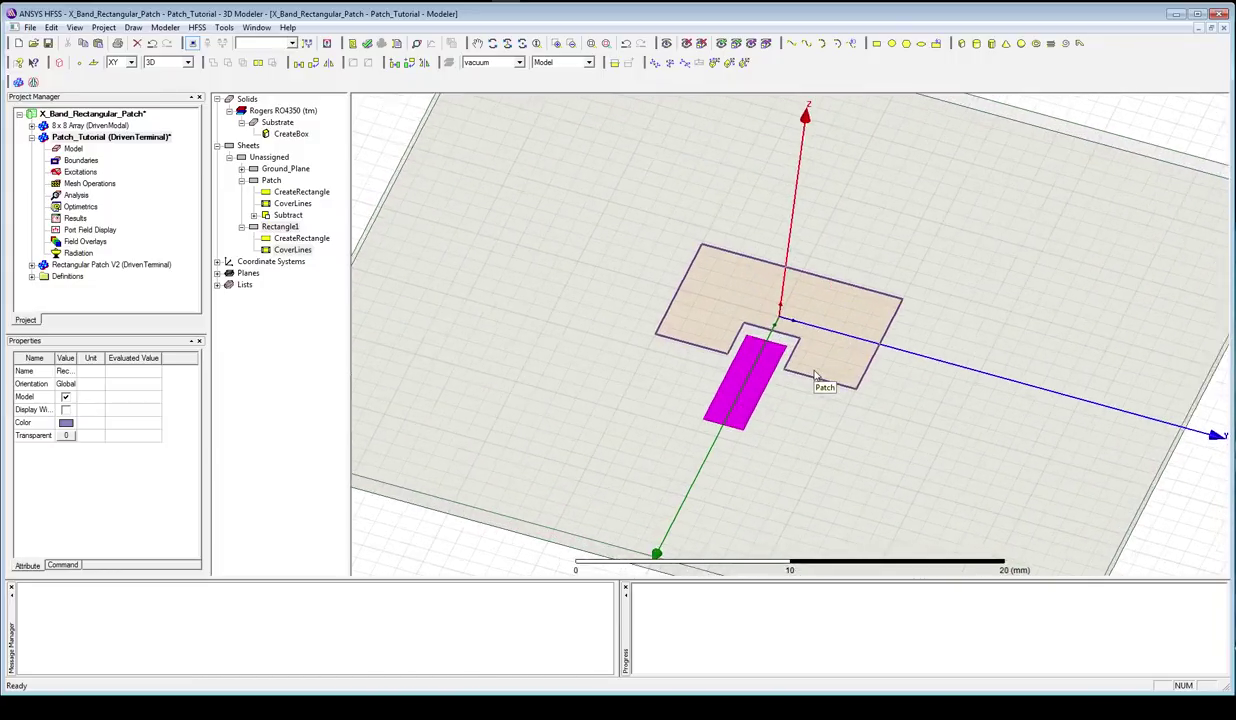
- Rename the new rectangle in the patch notch to Feed_Line and set its color to orange
{"action": "left_click", "coordinate": [241, 181]}
{"action": "double_click", "coordinate": [258, 191]}
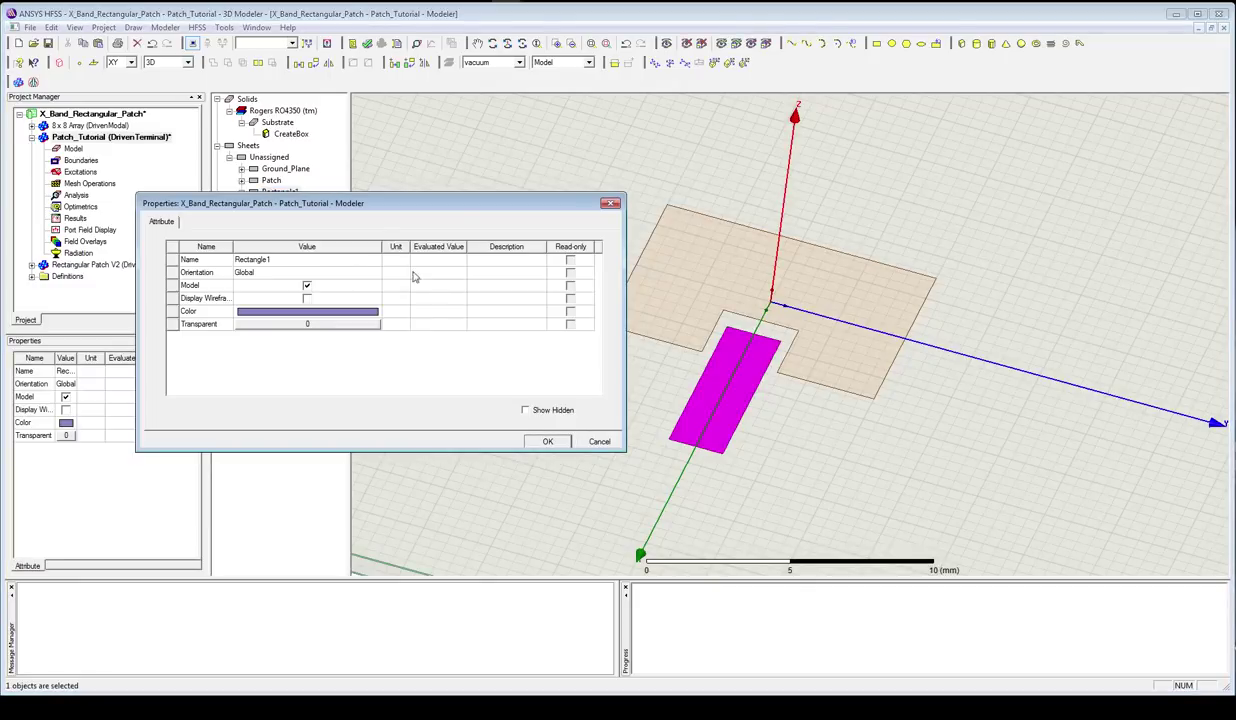
{"action": "left_click", "coordinate": [366, 261]}
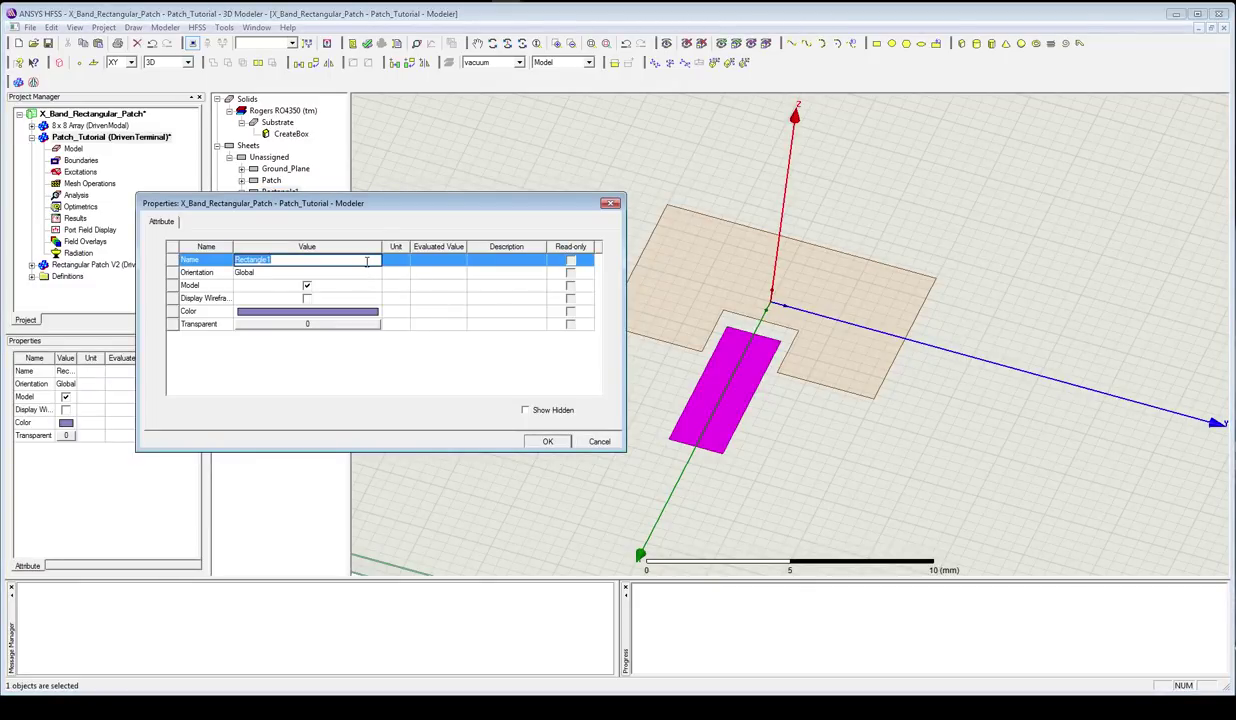
{"action": "type", "text": "Feed_Line"}
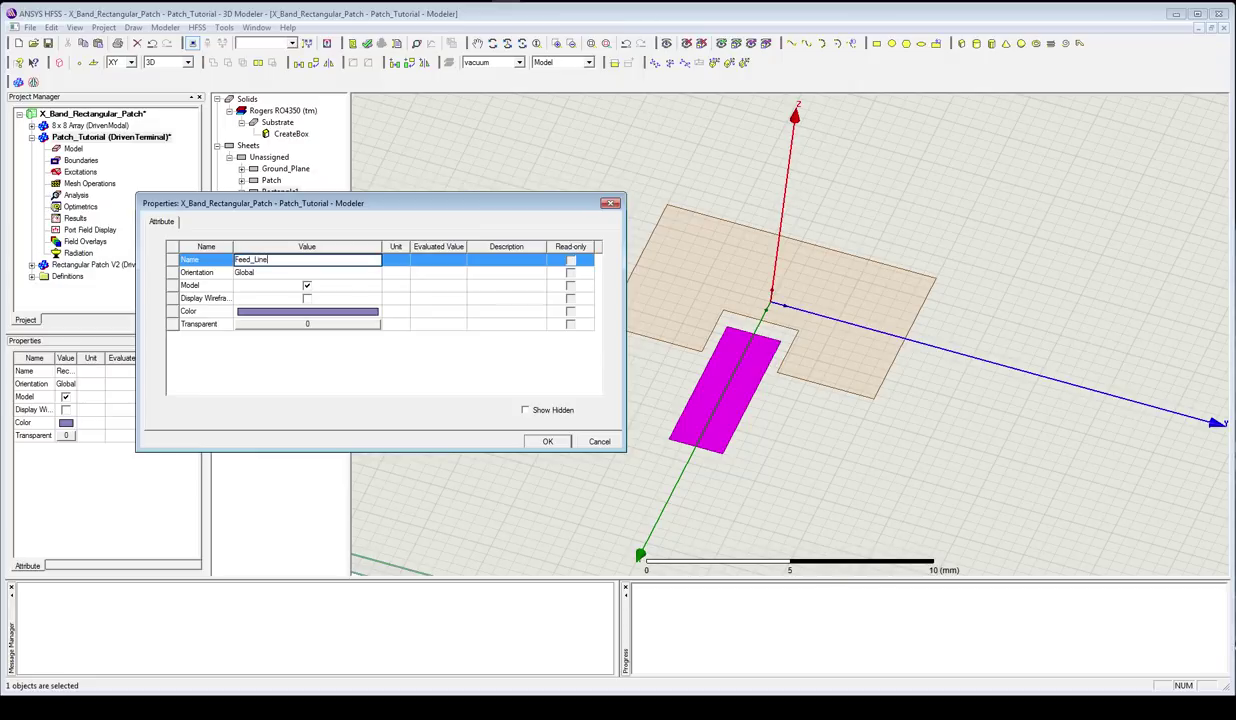
{"action": "left_click", "coordinate": [372, 311]}
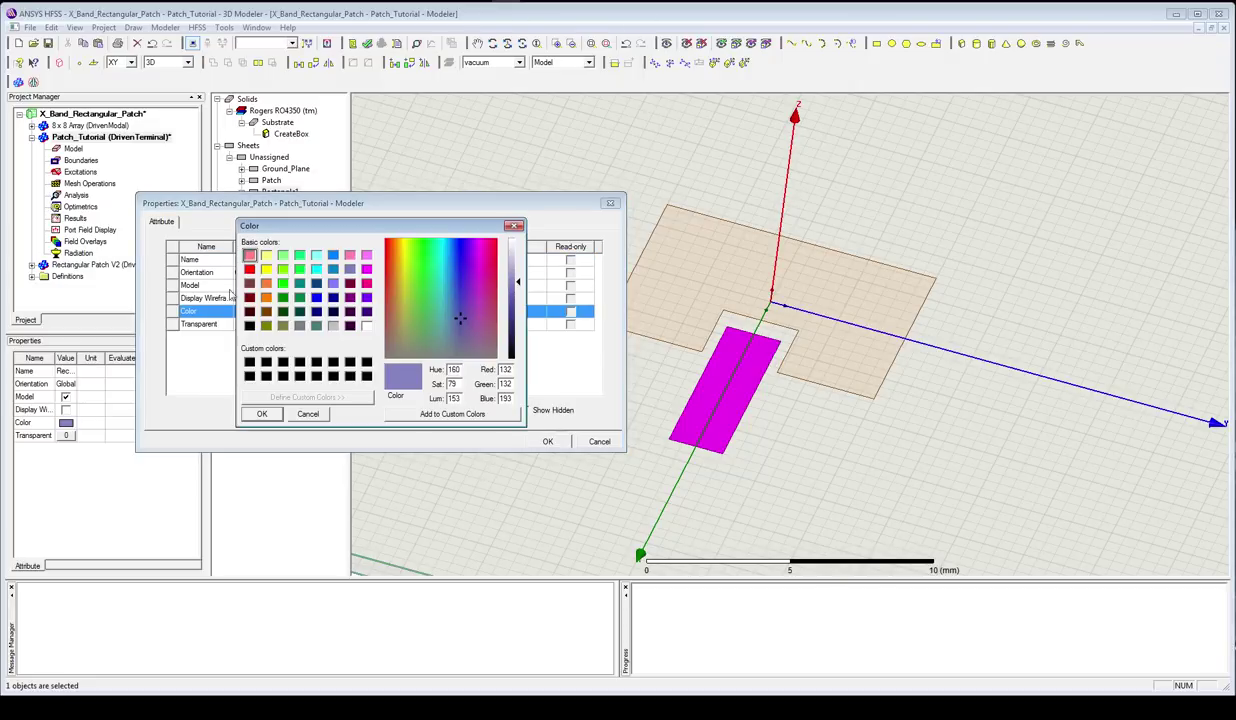
{"action": "left_click", "coordinate": [266, 297]}
{"action": "left_click", "coordinate": [261, 413]}
{"action": "left_click", "coordinate": [547, 441]}
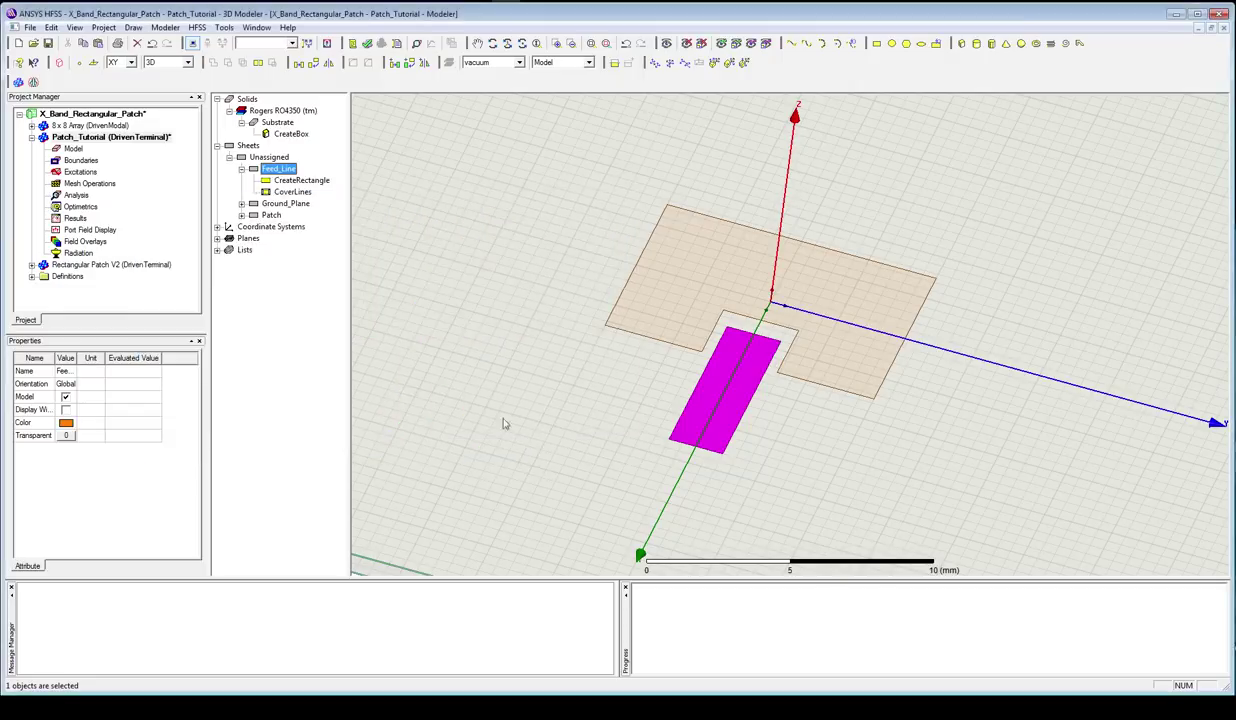
- Set Feed_Line's rectangle position to Lp/2-x0, -w50/2, 0, defining the new variable w50 as 1.76 mm
{"action": "left_click", "coordinate": [322, 322]}
{"action": "double_click", "coordinate": [301, 180]}
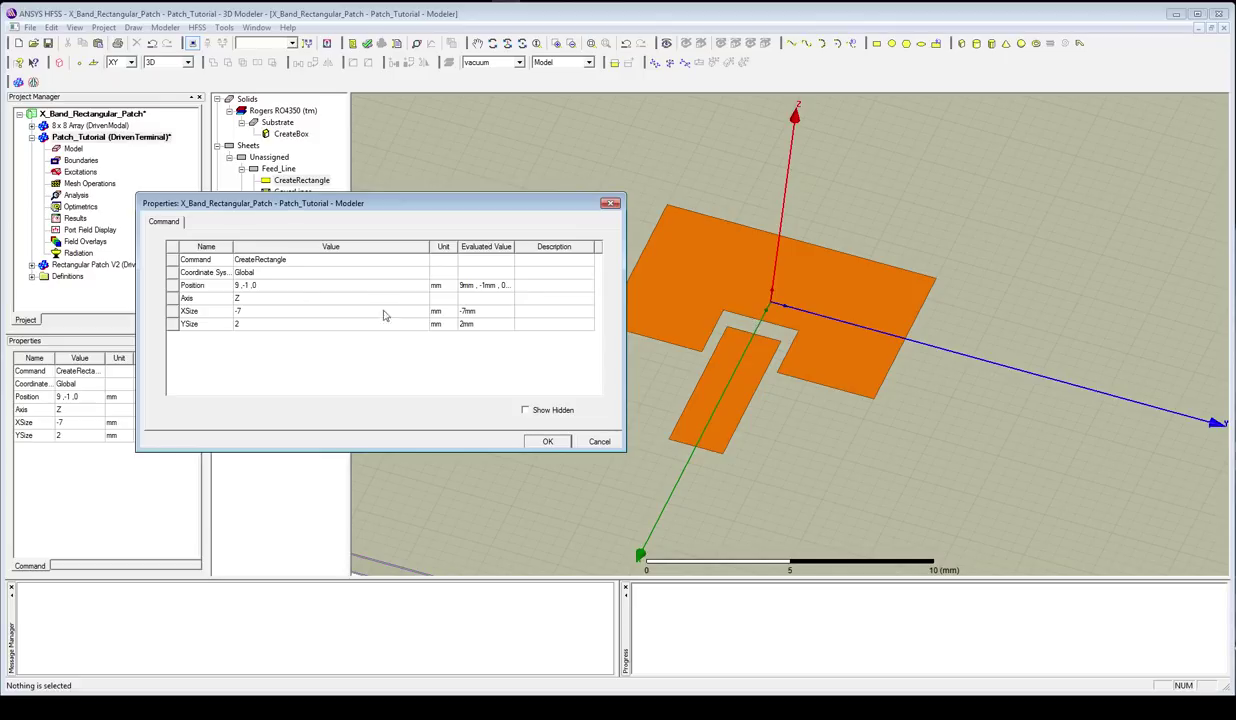
{"action": "left_click", "coordinate": [325, 285]}
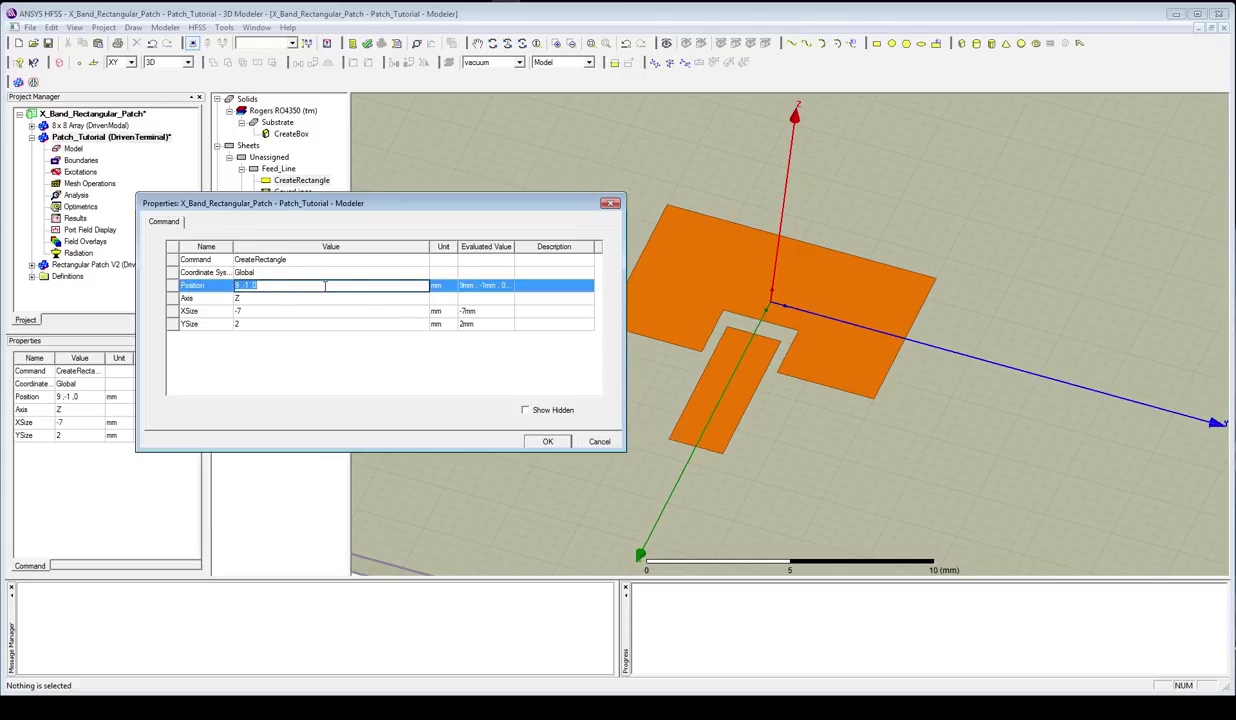
{"action": "type", "text": "Lp/2x0, -w50/2"}
{"action": "key", "text": "Return"}
{"action": "type", "text": "1.76 mm"}
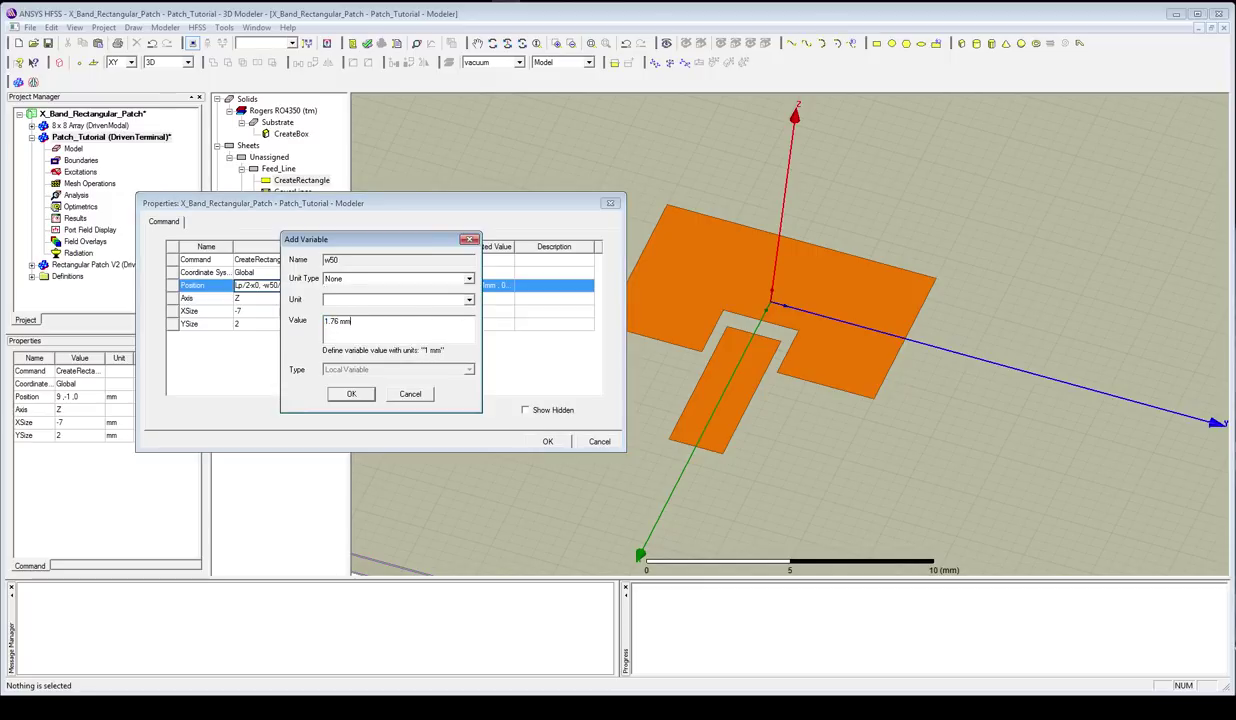
{"action": "key", "text": "Return"}
{"action": "key", "text": "Tab"}
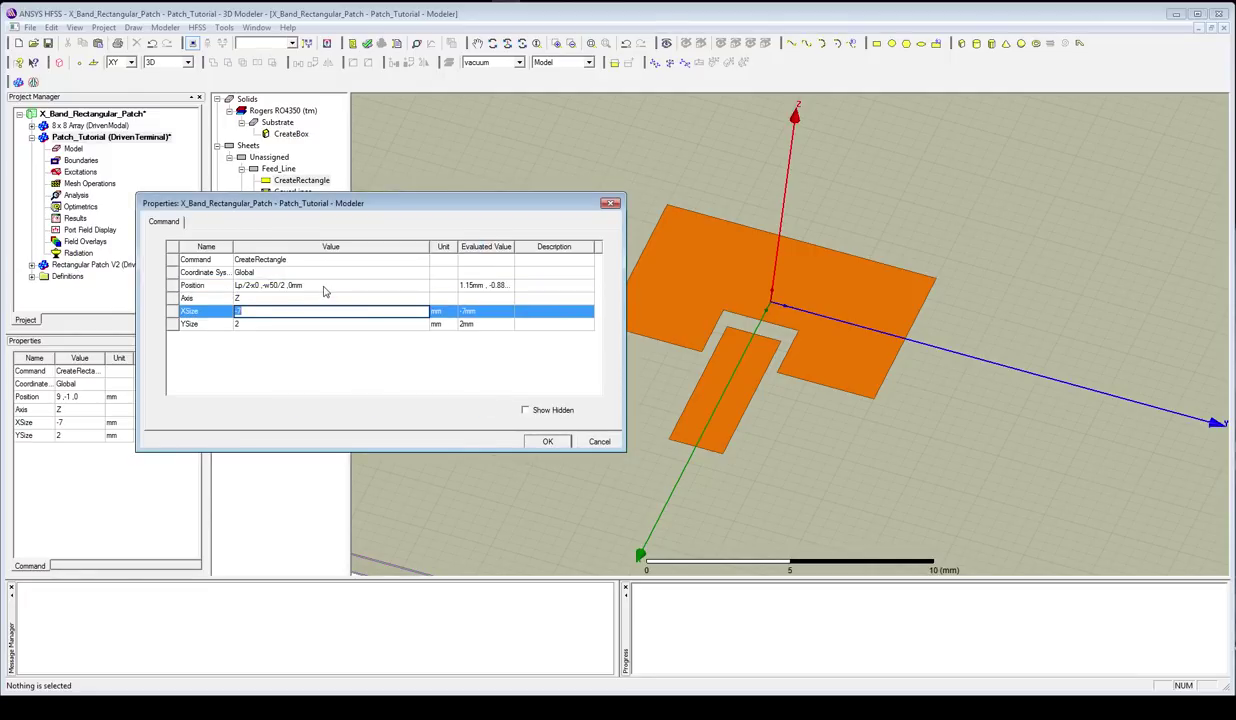
{"action": "key", "text": "BackSpace"}
{"action": "type", "text": "Lp/2"}
{"action": "type", "text": "+x0"}
{"action": "key", "text": "BackSpace"}
{"action": "key", "text": "BackSpace"}
{"action": "key", "text": "BackSpace"}
{"action": "key", "text": "BackSpace"}
{"action": "key", "text": "BackSpace"}
{"action": "key", "text": "BackSpace"}
{"action": "key", "text": "BackSpace"}
- Set Feed_Line's X size to x0+L1, defining the new variable L1 as 2 mm
{"action": "type", "text": "x0+L1"}
{"action": "key", "text": "Return"}
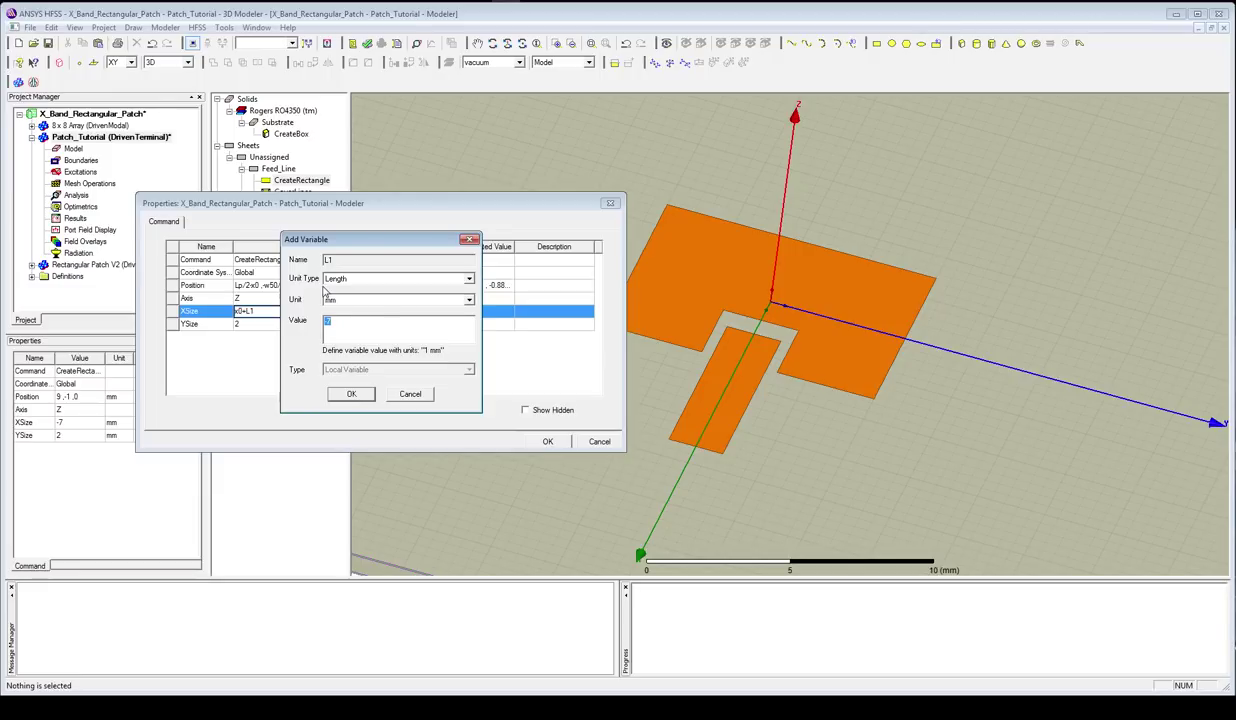
{"action": "type", "text": "22"}
{"action": "type", "text": "mm"}
{"action": "key", "text": "Return"}
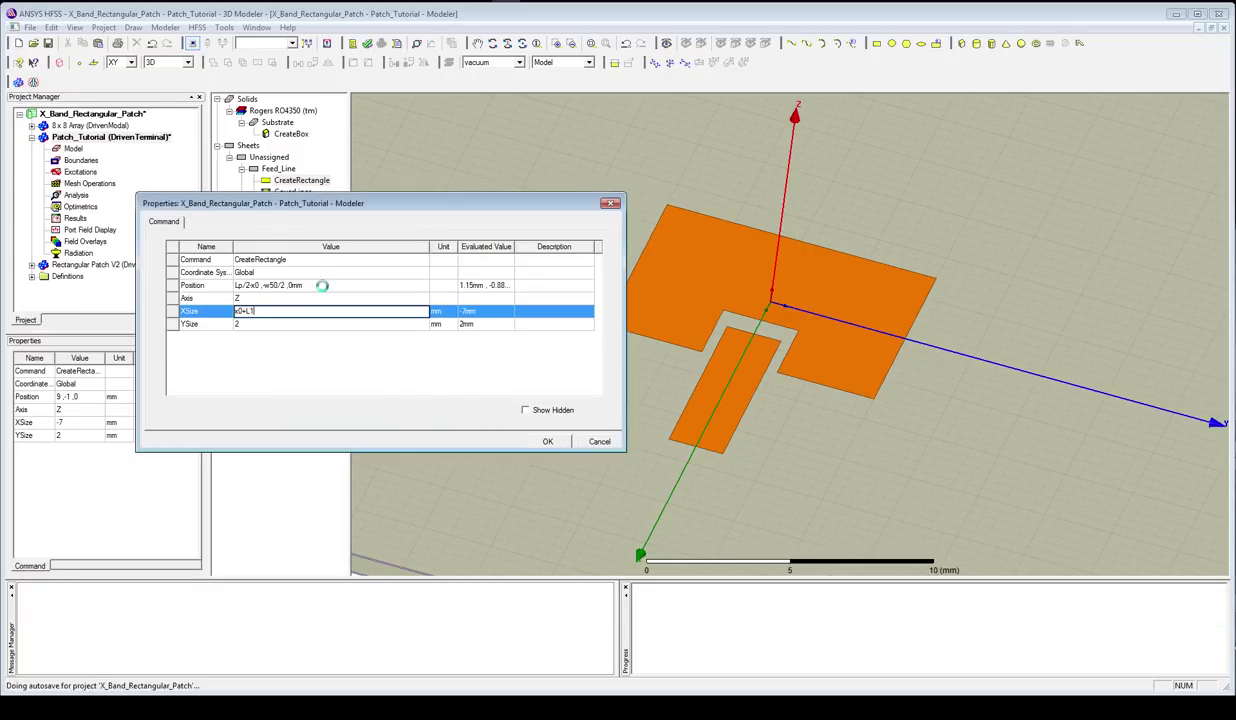
{"action": "key", "text": "Tab"}
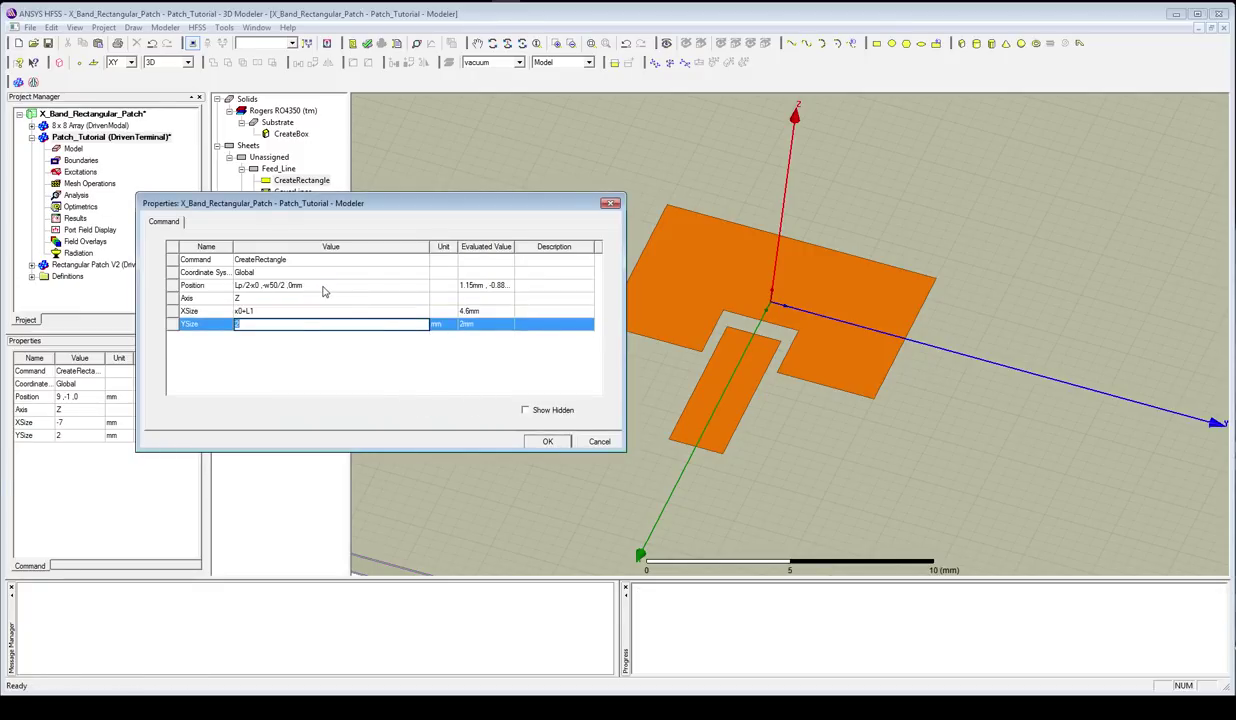
- Set Feed_Line's Y size to w50 and apply the rectangle's changed properties
{"action": "type", "text": "w50"}
{"action": "key", "text": "Return"}
{"action": "key", "text": "Return"}
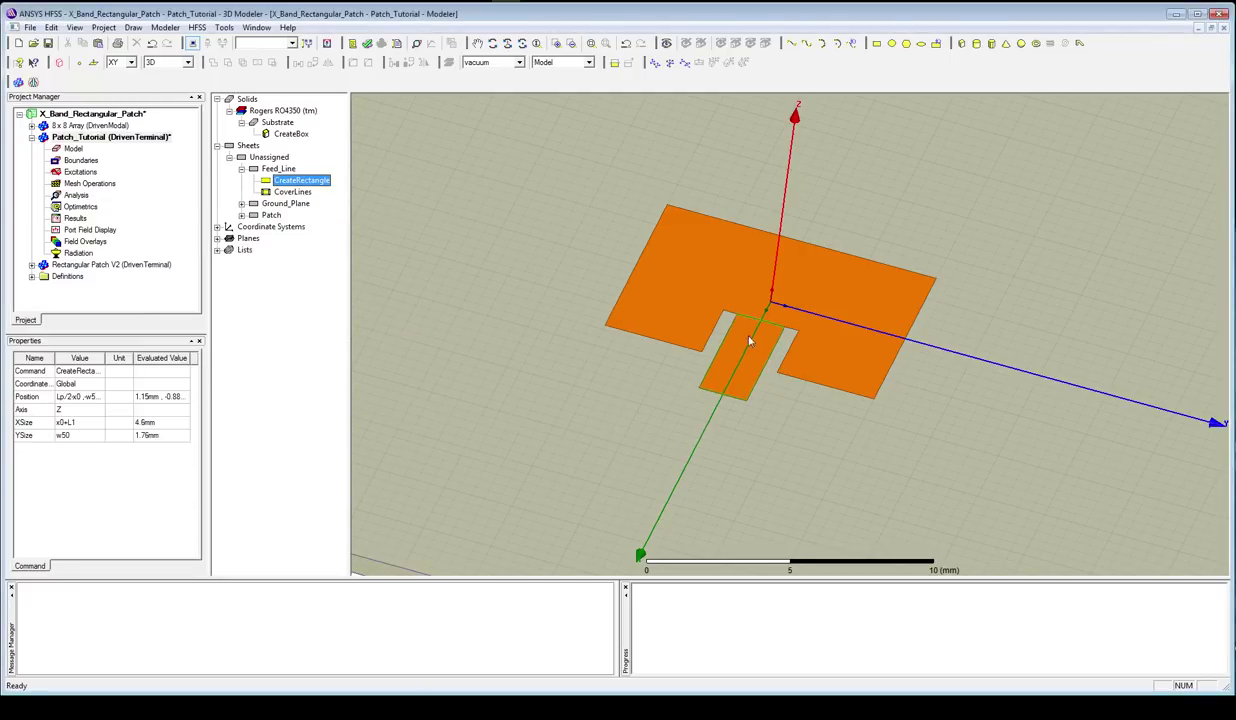
- Unite Patch and Feed_Line into a single sheet and select the united Patch
{"action": "left_click_drag", "start_coordinate": [818, 299], "coordinate": [716, 285], "text": "alt"}
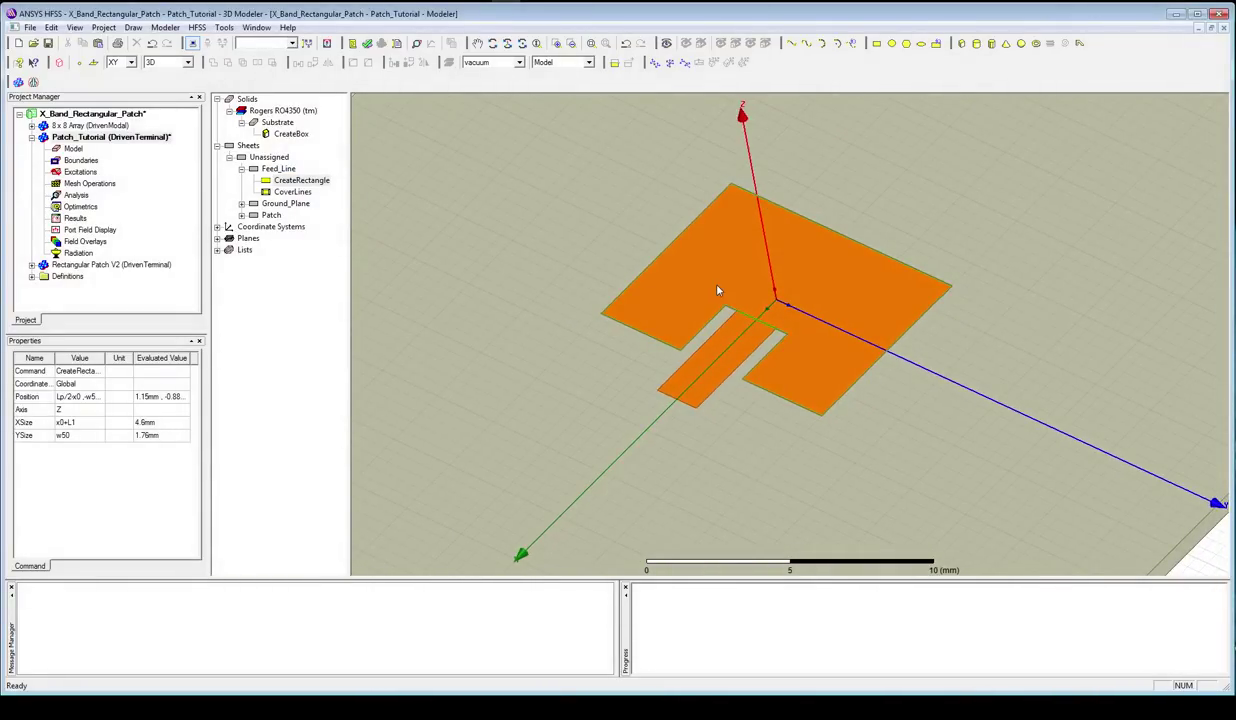
{"action": "left_click", "coordinate": [235, 174]}
{"action": "left_click", "coordinate": [240, 169]}
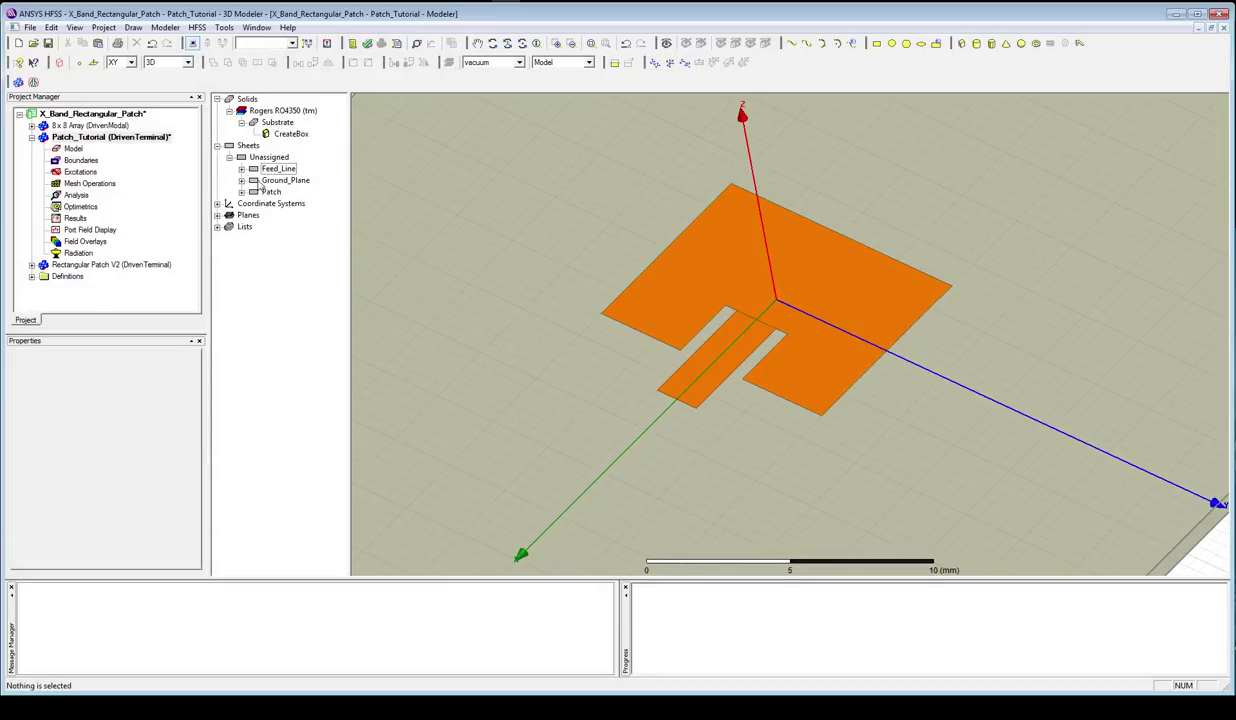
{"action": "left_click", "coordinate": [272, 180]}
{"action": "left_click", "coordinate": [268, 191]}
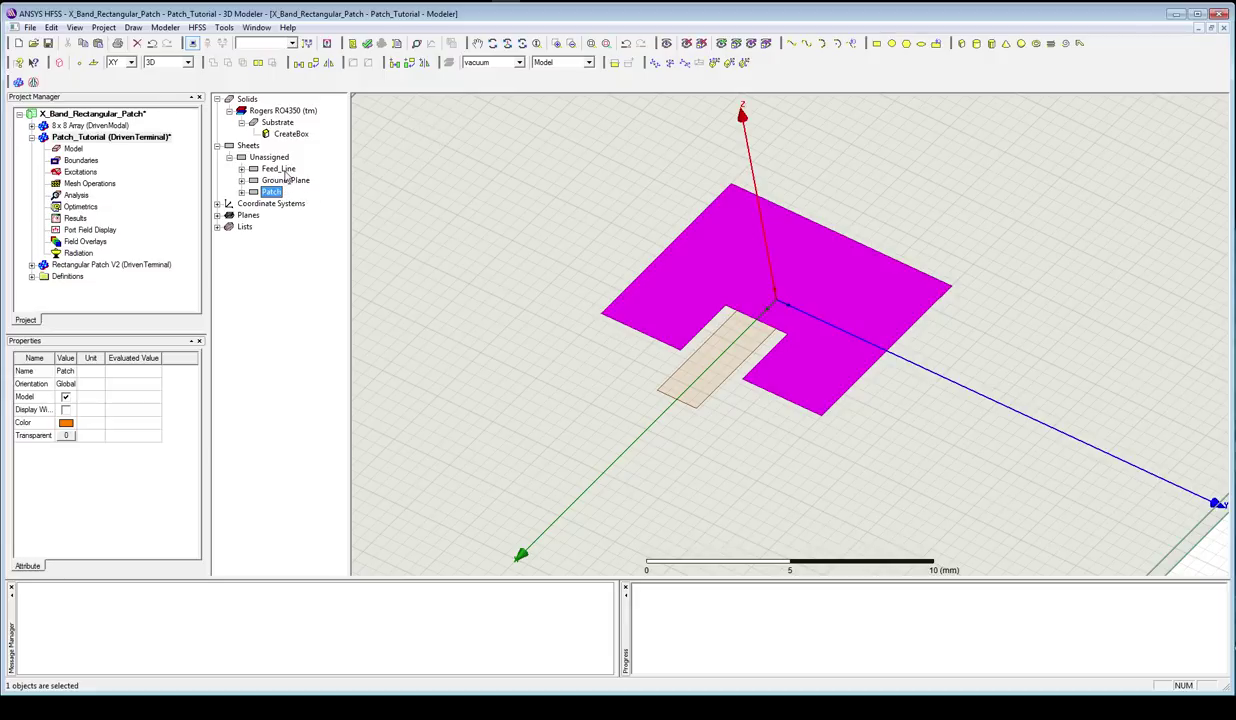
{"action": "left_click", "coordinate": [285, 172], "text": "ctrl"}
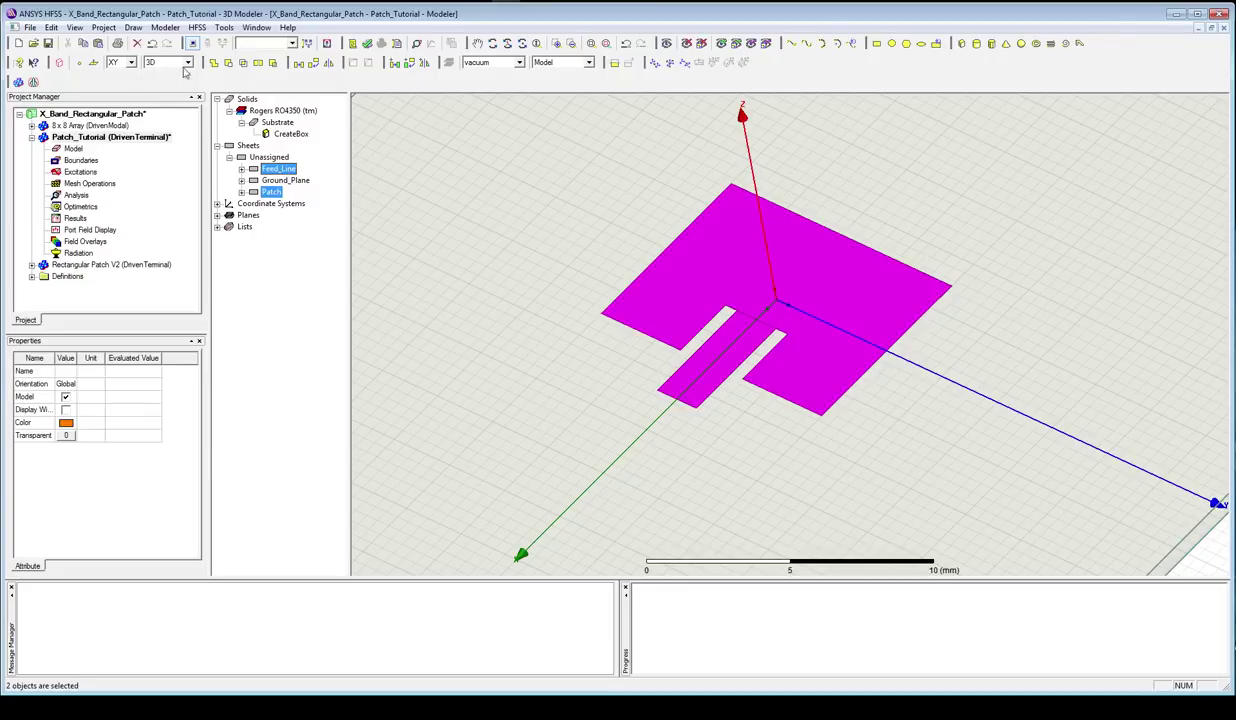
{"action": "left_click", "coordinate": [213, 63]}
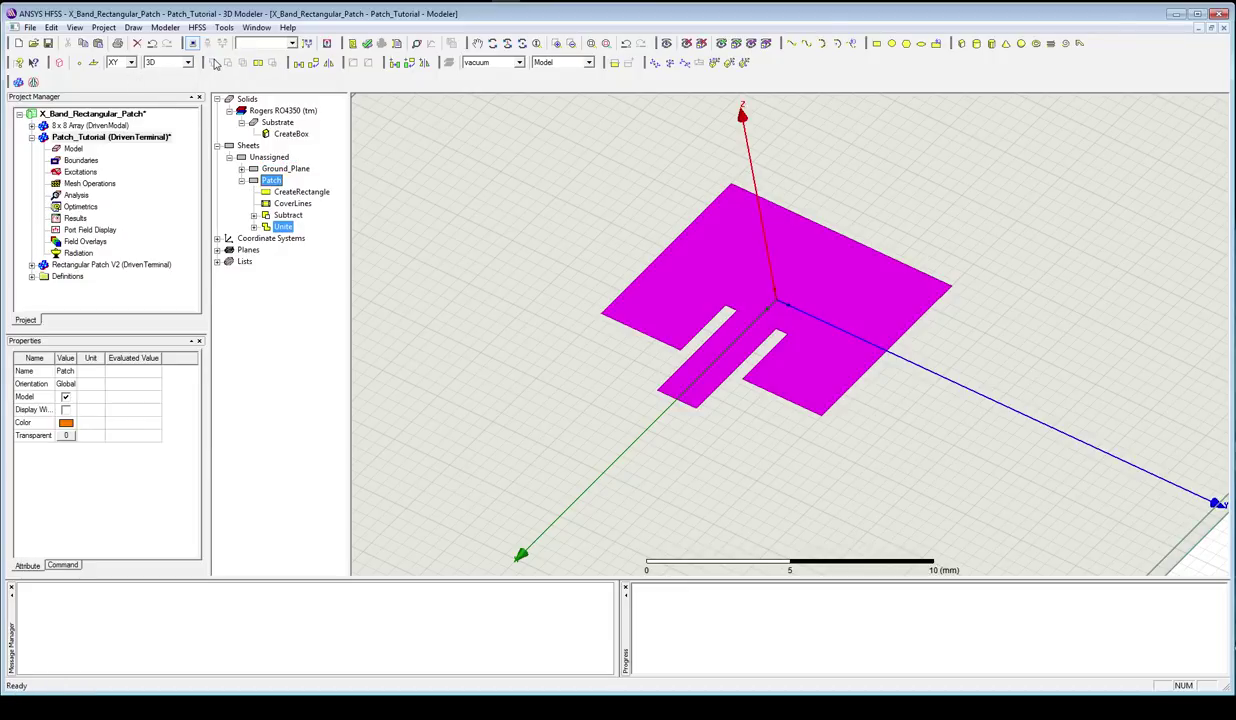
{"action": "left_click", "coordinate": [235, 182]}
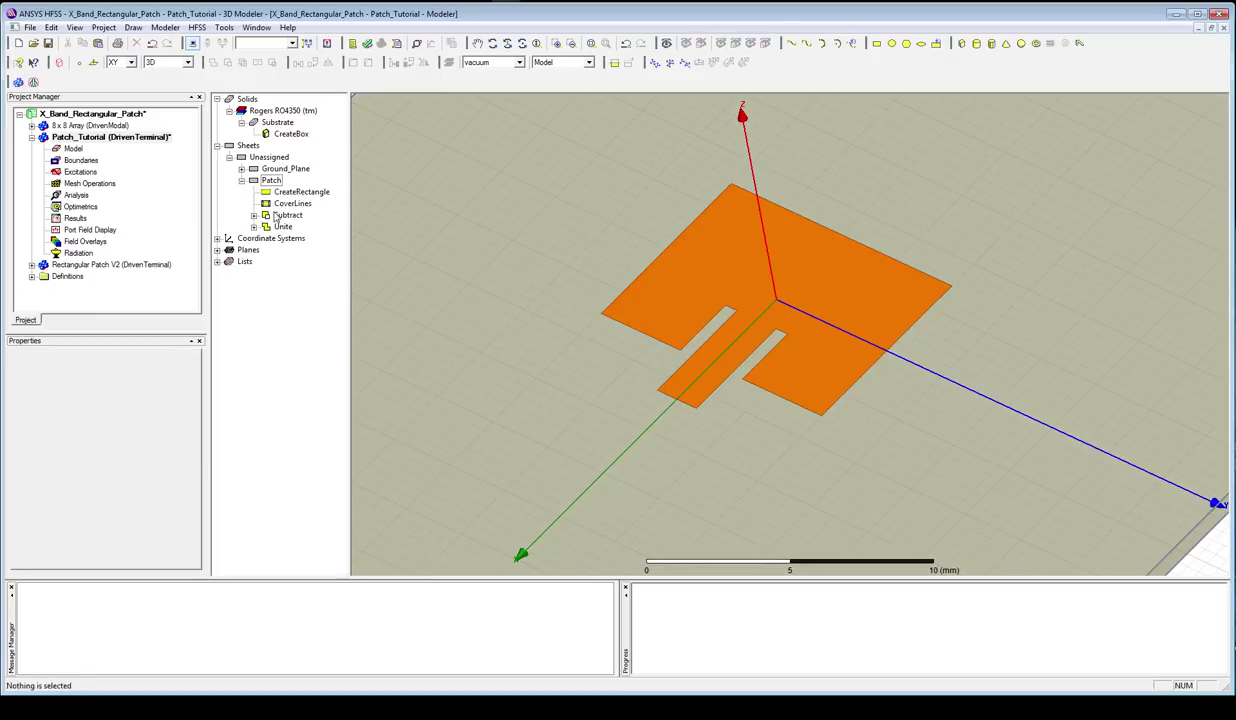
{"action": "left_click", "coordinate": [241, 180]}
{"action": "left_click", "coordinate": [270, 181]}
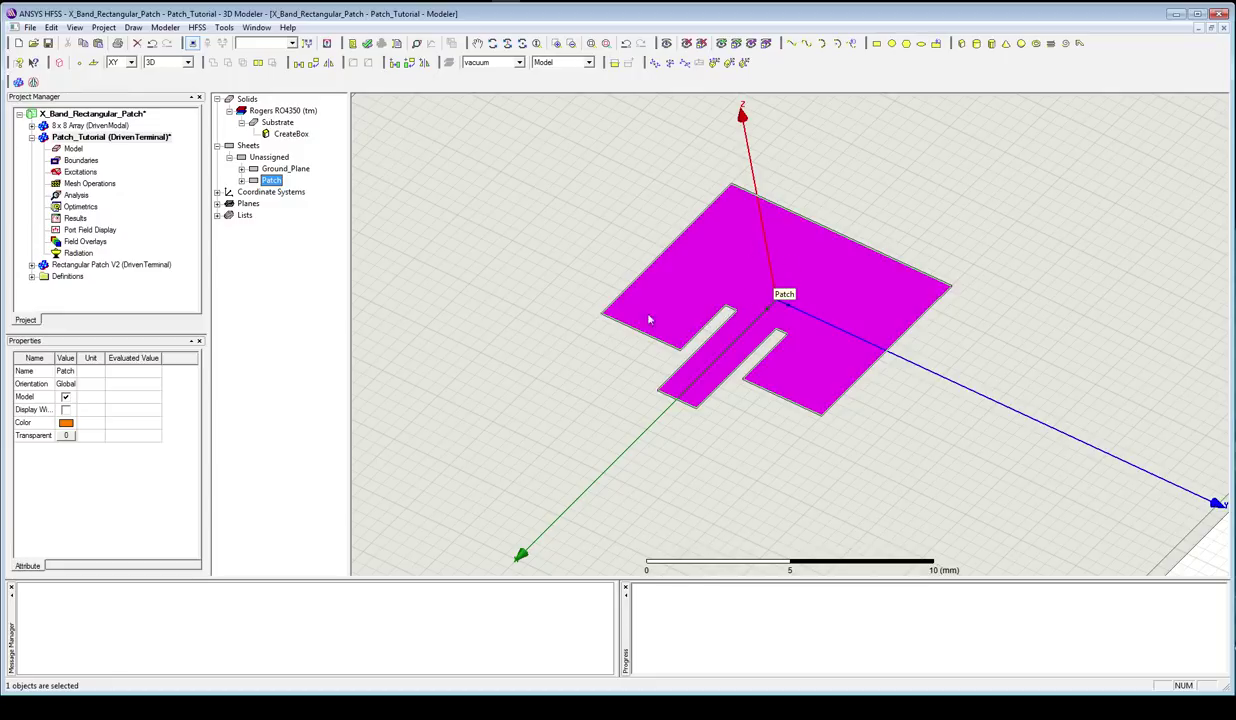
- Draw a rectangle about 2 mm along X and 3 mm along Y on the substrate, beside the feed line's end
{"action": "left_click", "coordinate": [610, 305]}
{"action": "scroll", "coordinate": [593, 291], "scroll_direction": "down", "scroll_amount": 3}
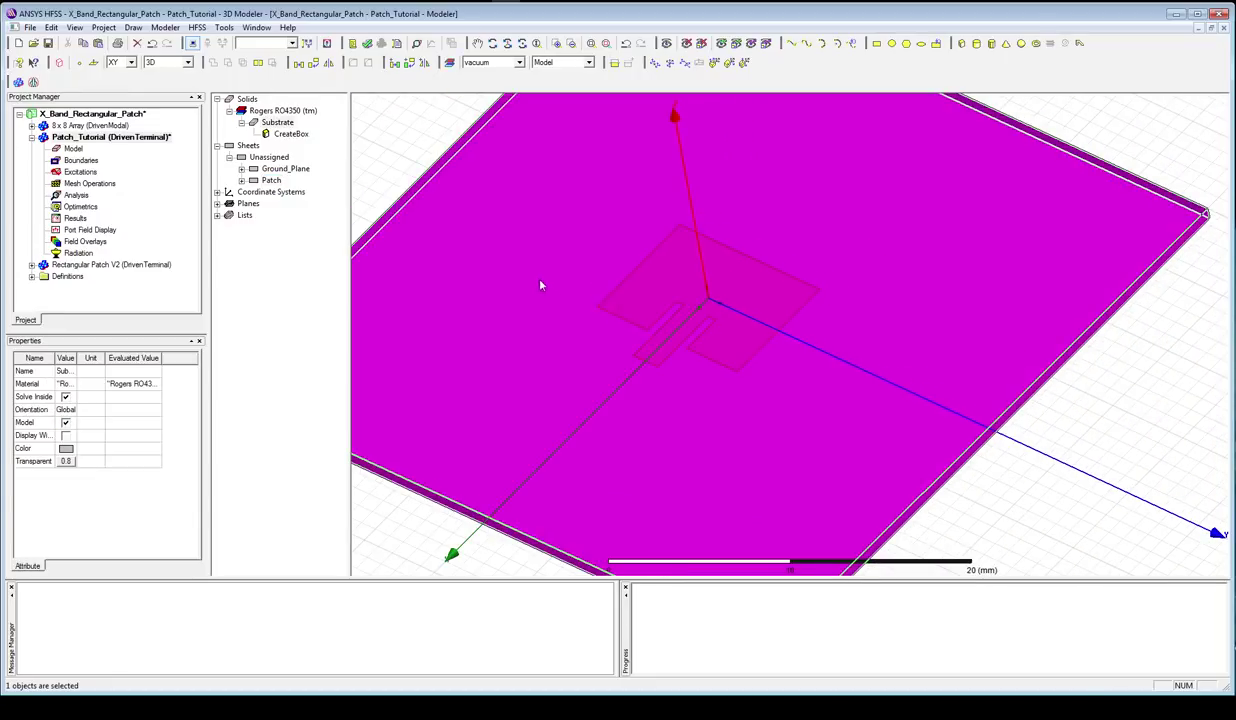
{"action": "left_click", "coordinate": [443, 134]}
{"action": "left_click_drag", "start_coordinate": [515, 198], "coordinate": [568, 237], "text": "shift"}
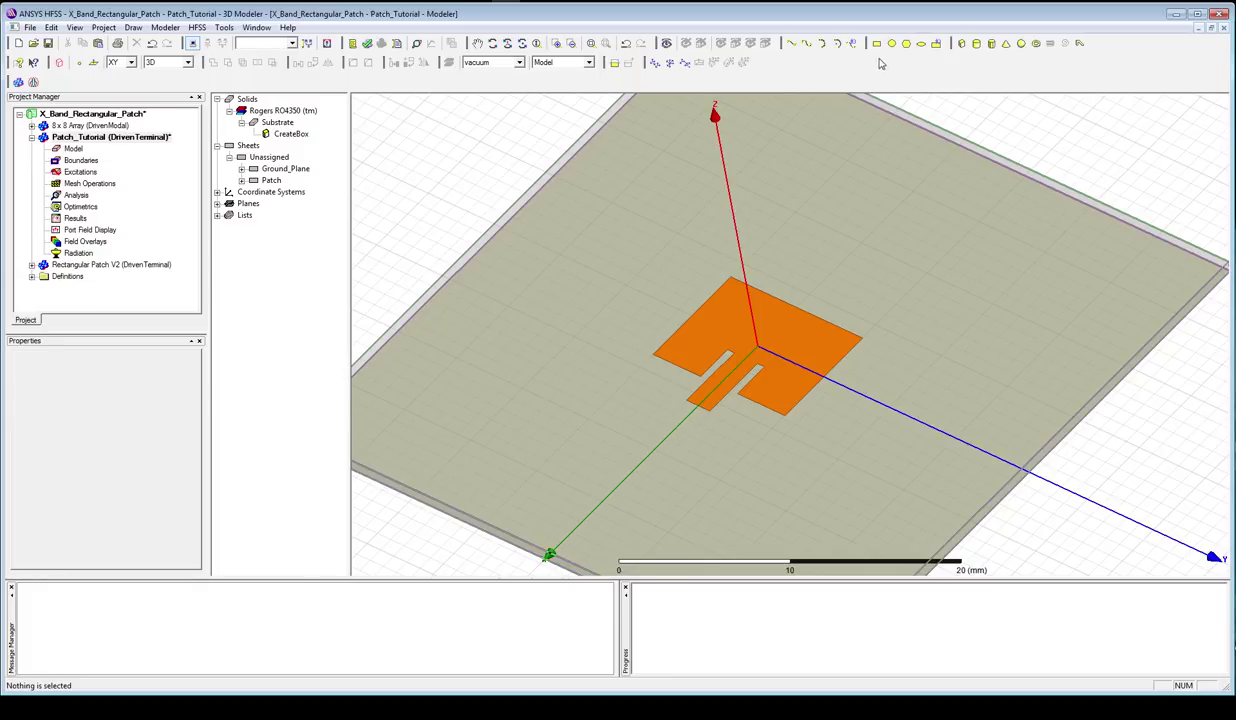
{"action": "left_click", "coordinate": [848, 43]}
{"action": "left_click", "coordinate": [586, 406]}
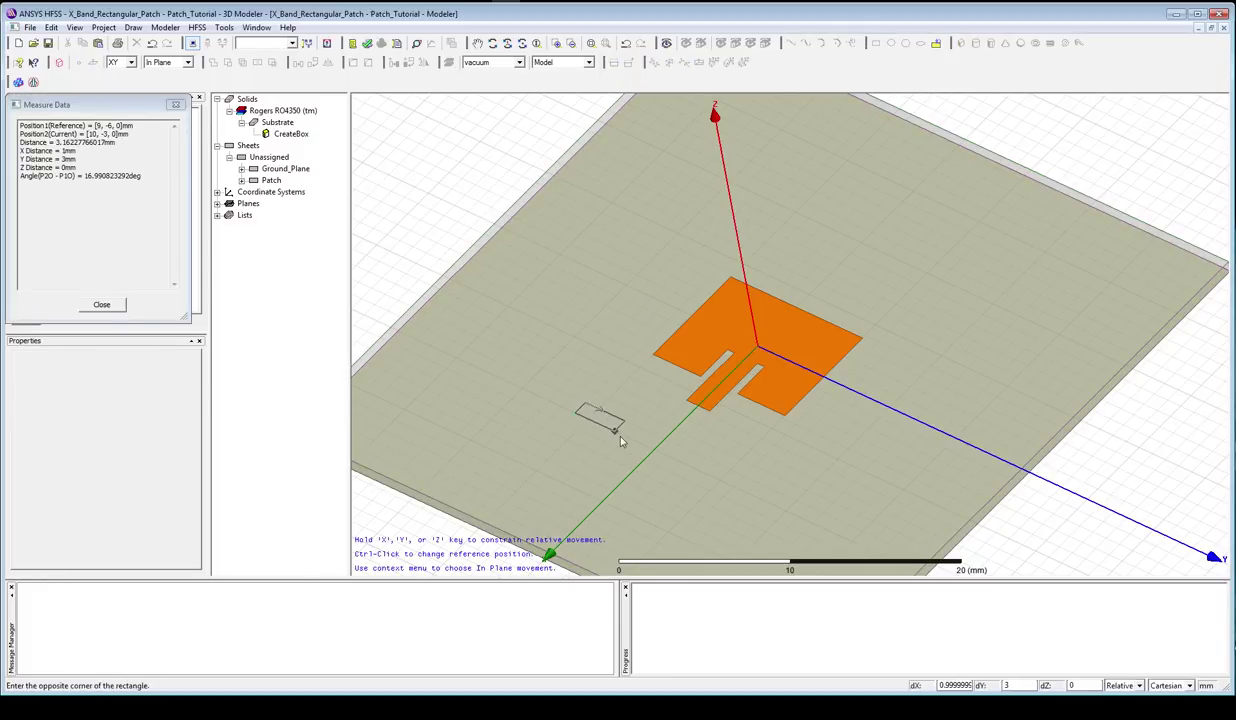
{"action": "left_click", "coordinate": [605, 441]}
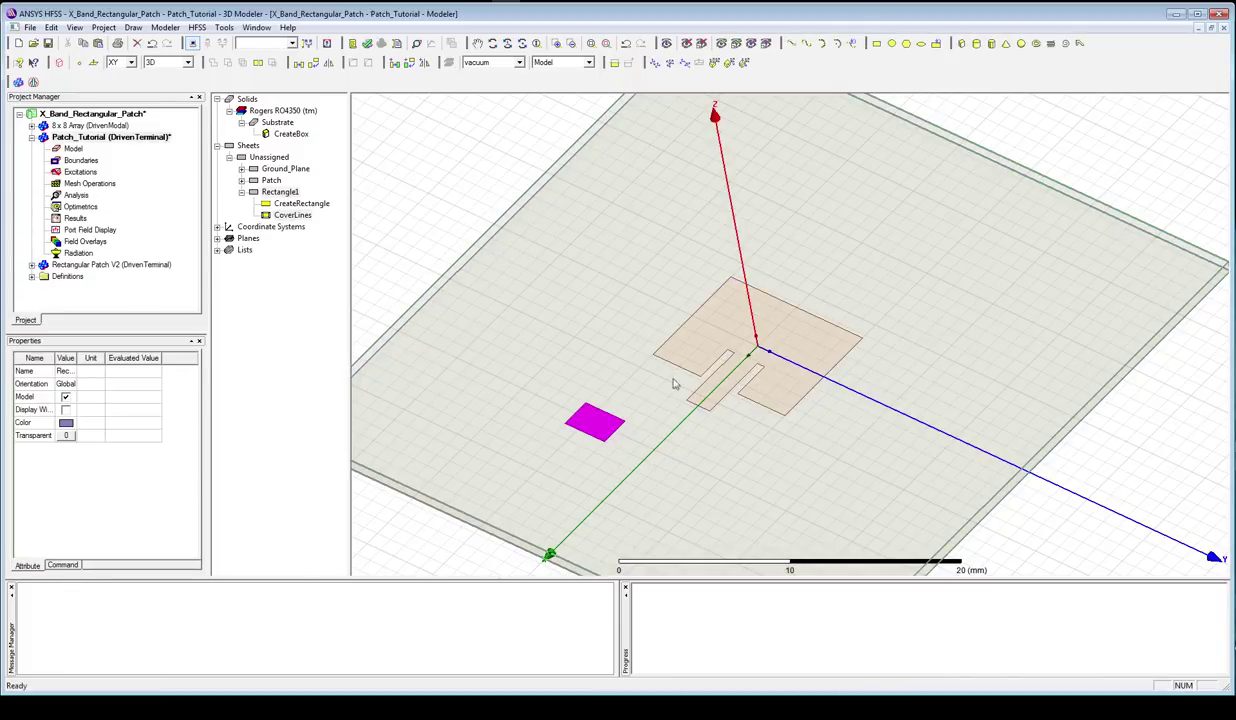
- Examine the port sheet at the feed line's end in the Rectangular Patch V2 design, and return to the Patch_Tutorial design
{"action": "left_click", "coordinate": [148, 265]}
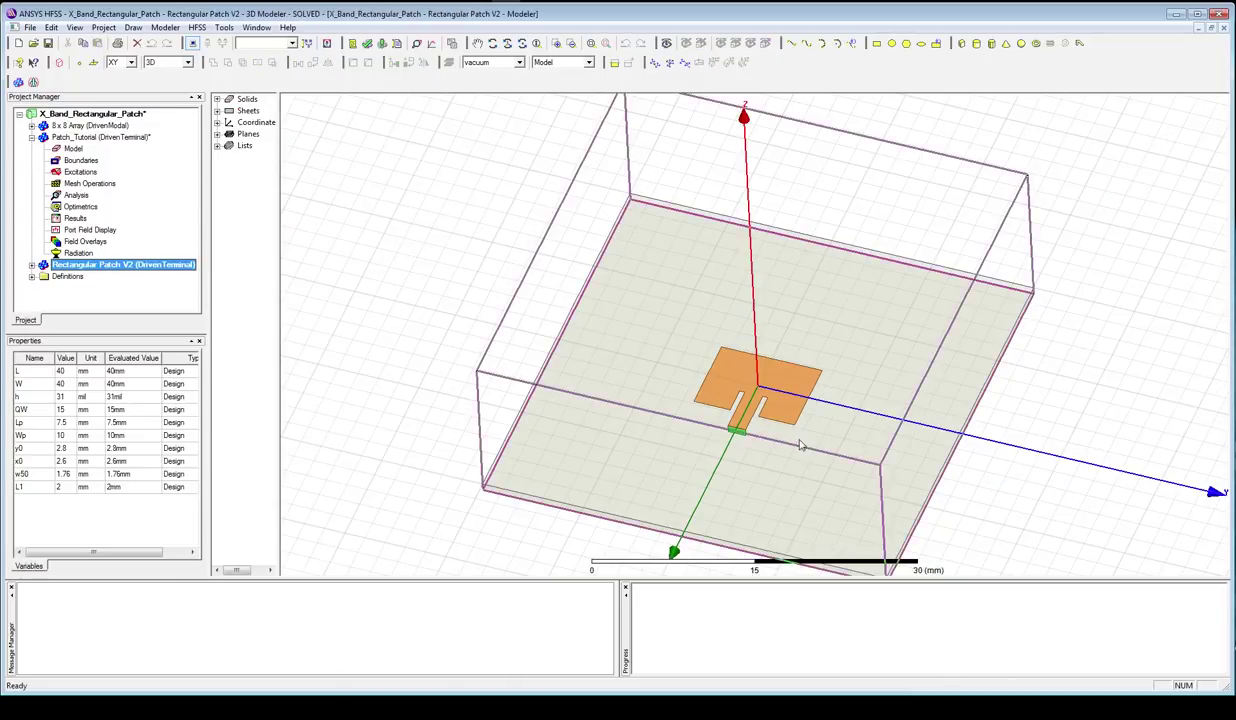
{"action": "scroll", "coordinate": [833, 461], "scroll_direction": "up", "scroll_amount": 5}
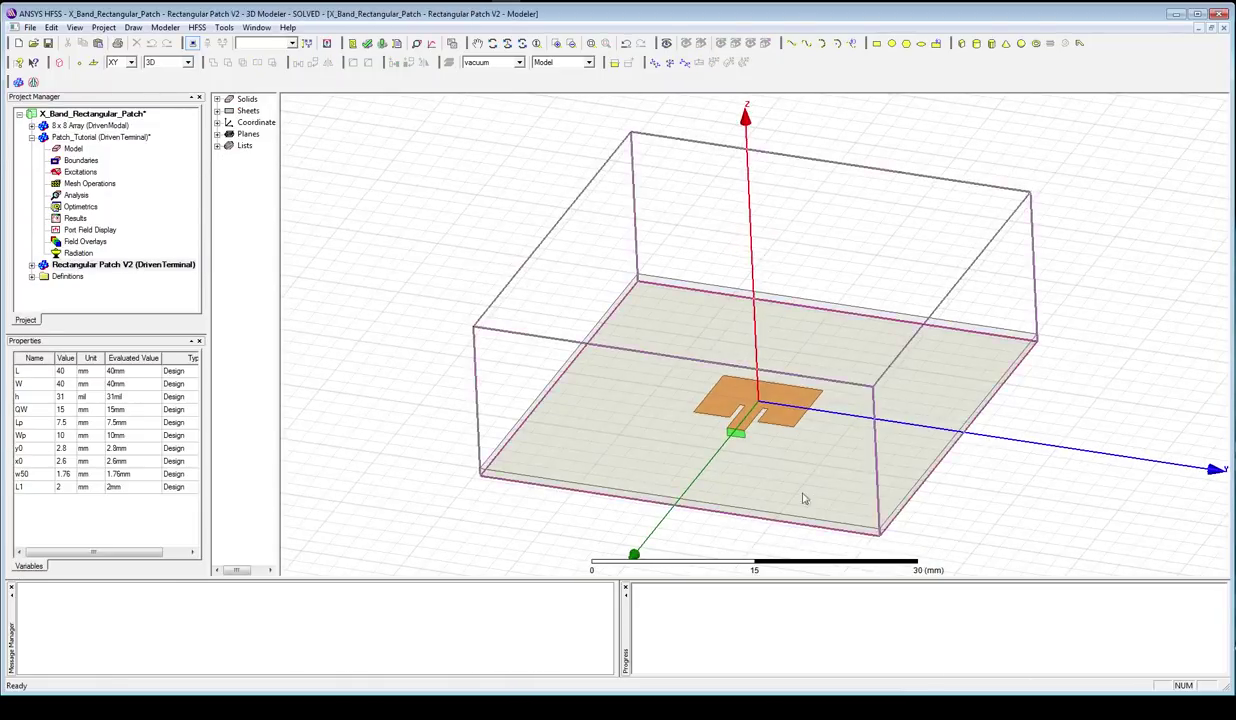
{"action": "left_click_drag", "start_coordinate": [741, 452], "coordinate": [700, 482], "text": "alt"}
{"action": "scroll", "coordinate": [700, 482], "scroll_direction": "down", "scroll_amount": 3}
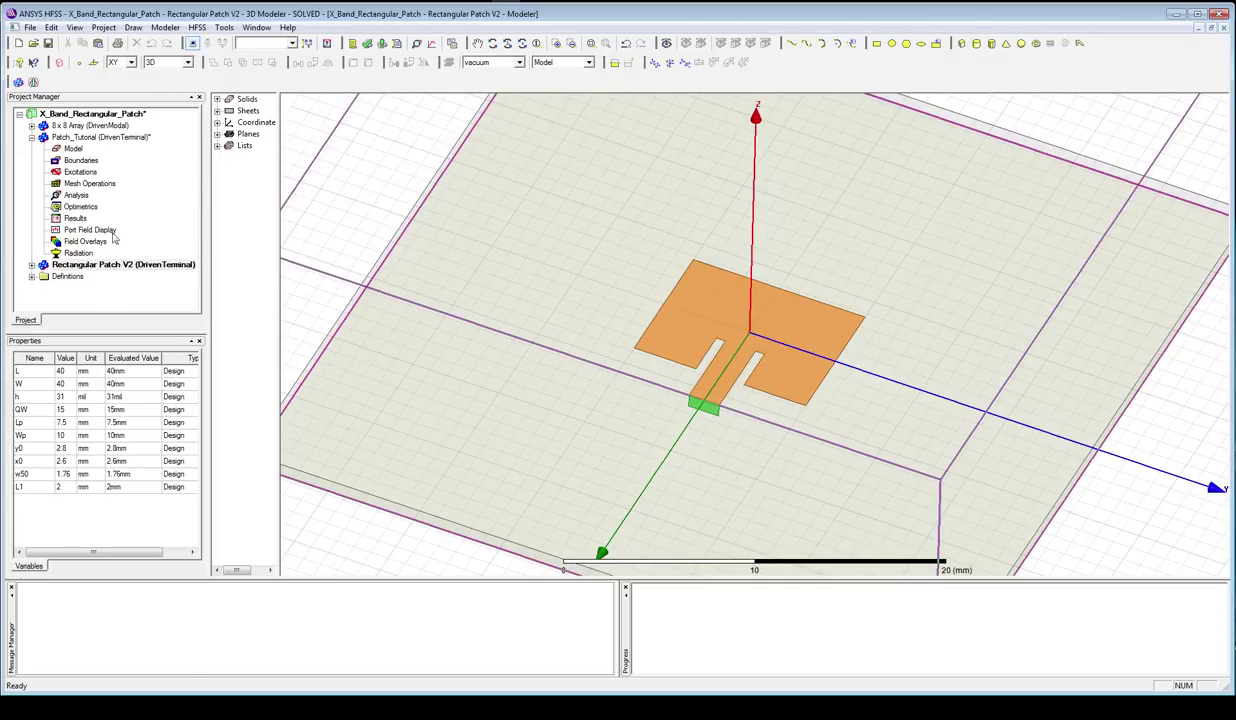
{"action": "left_click", "coordinate": [87, 137]}
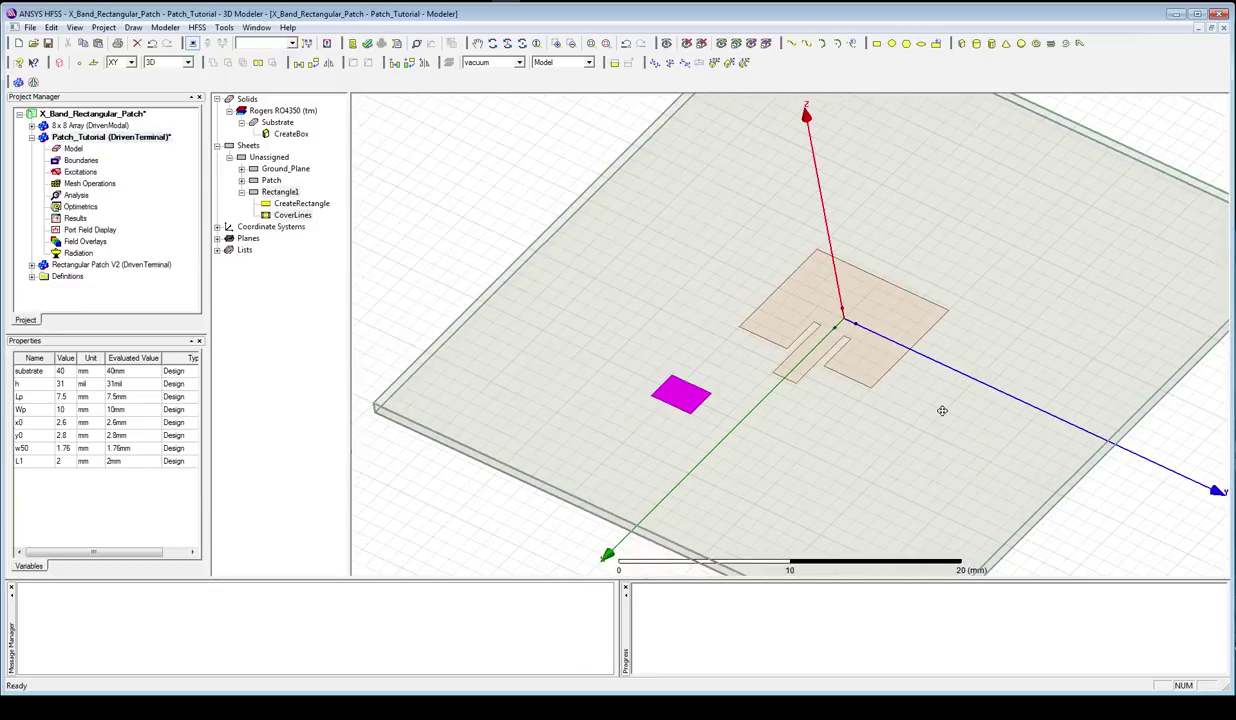
- Rename the new rectangle as Source and change its colour to bright green
{"action": "double_click", "coordinate": [284, 192]}
{"action": "left_click", "coordinate": [350, 259]}
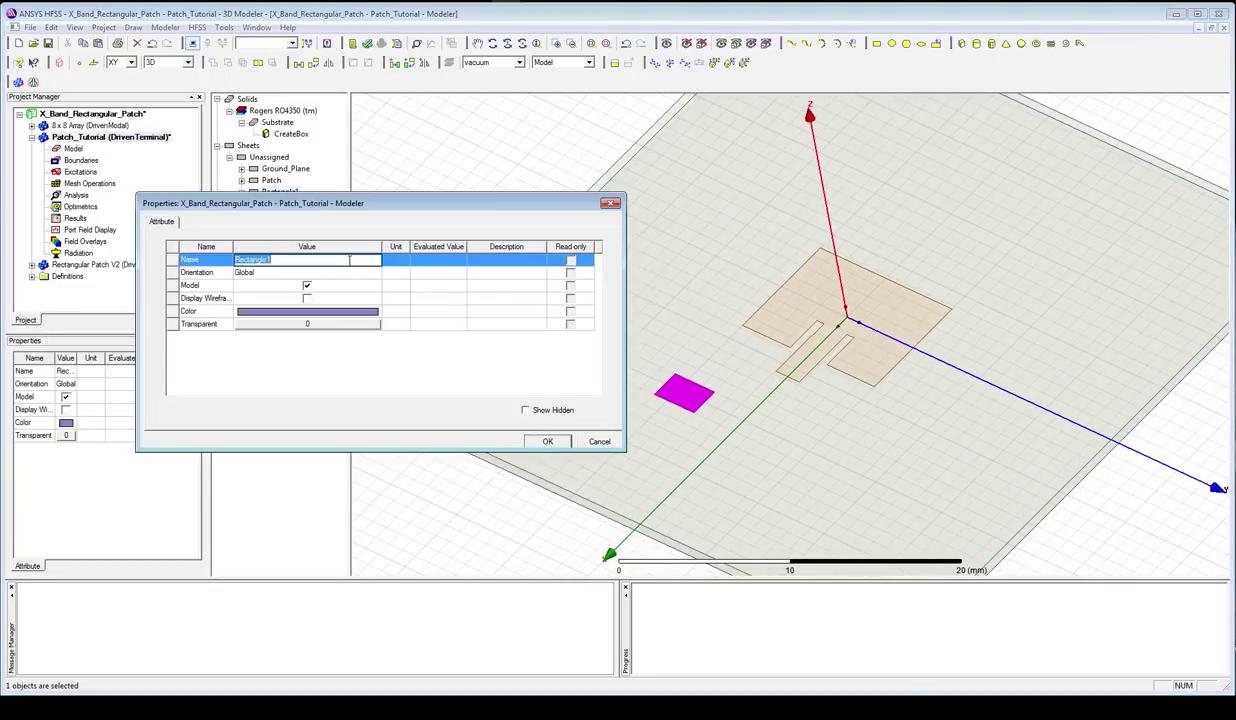
{"action": "type", "text": "Source"}
{"action": "key", "text": "Return"}
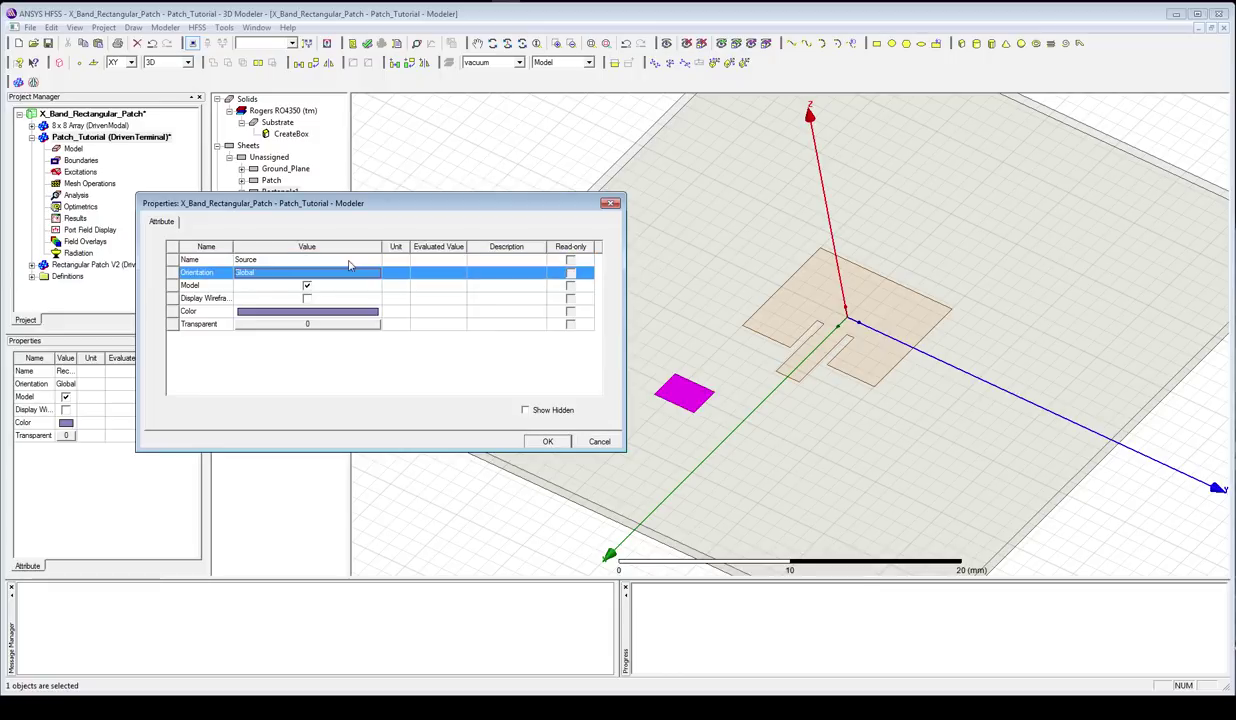
{"action": "left_click", "coordinate": [309, 312]}
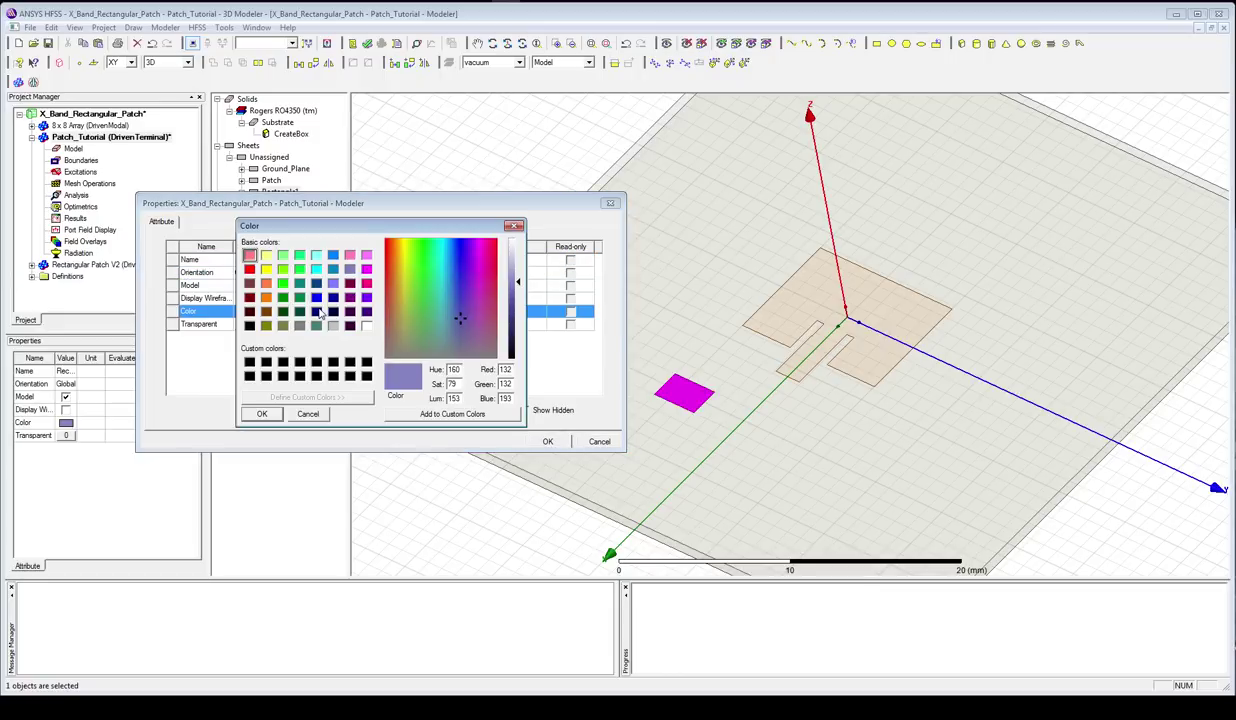
{"action": "left_click", "coordinate": [284, 284]}
{"action": "left_click", "coordinate": [262, 413]}
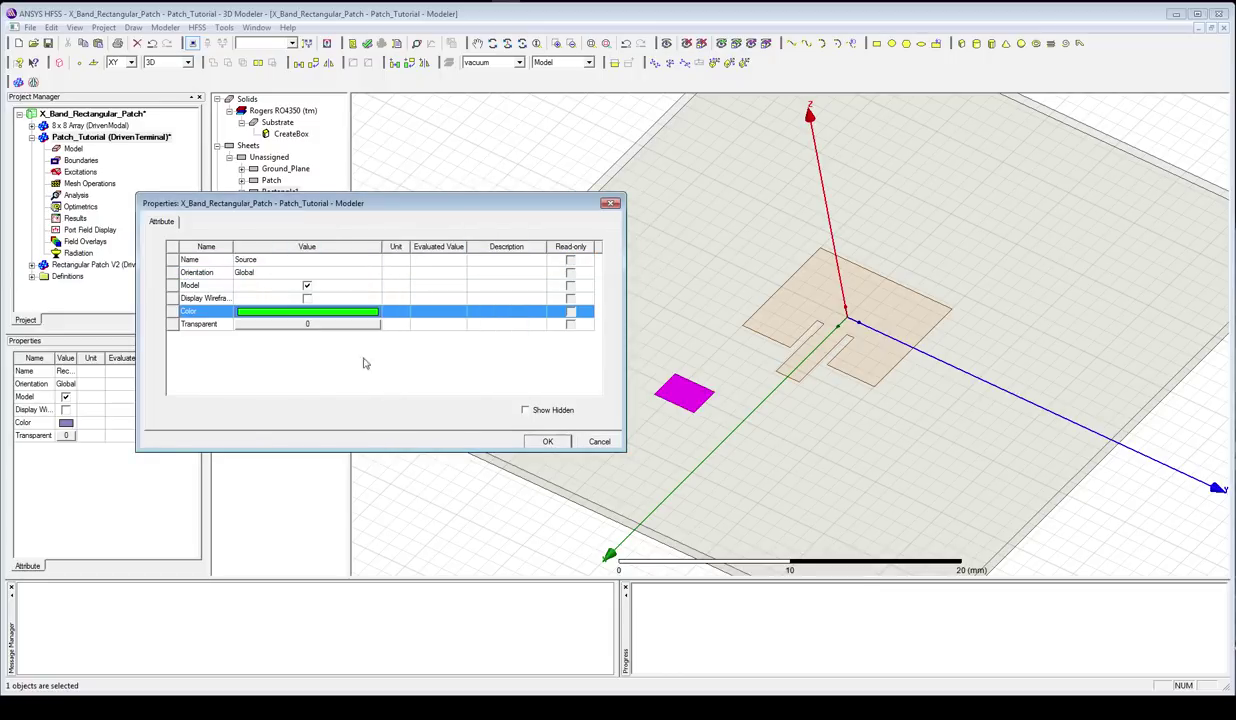
{"action": "left_click", "coordinate": [548, 441]}
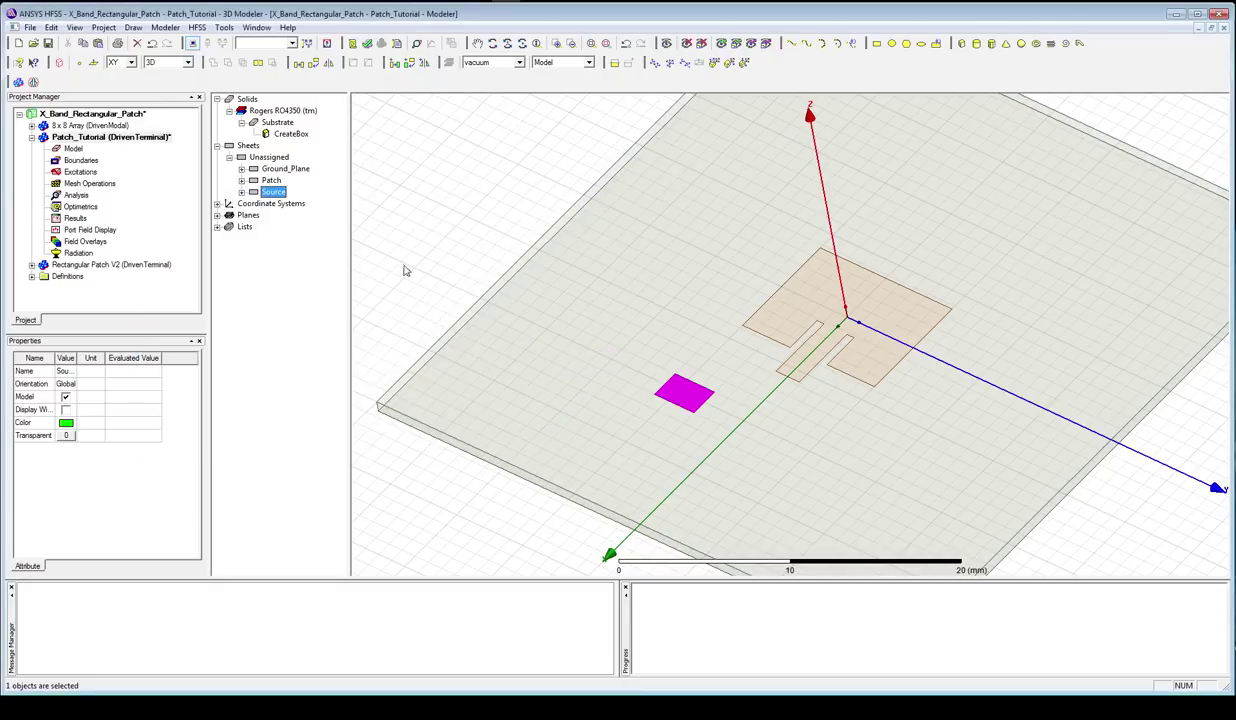
{"action": "left_click", "coordinate": [390, 239]}
- Set the Source rectangle's axis to X so that it stands perpendicular to the substrate
{"action": "left_click", "coordinate": [241, 191]}
{"action": "double_click", "coordinate": [262, 203]}
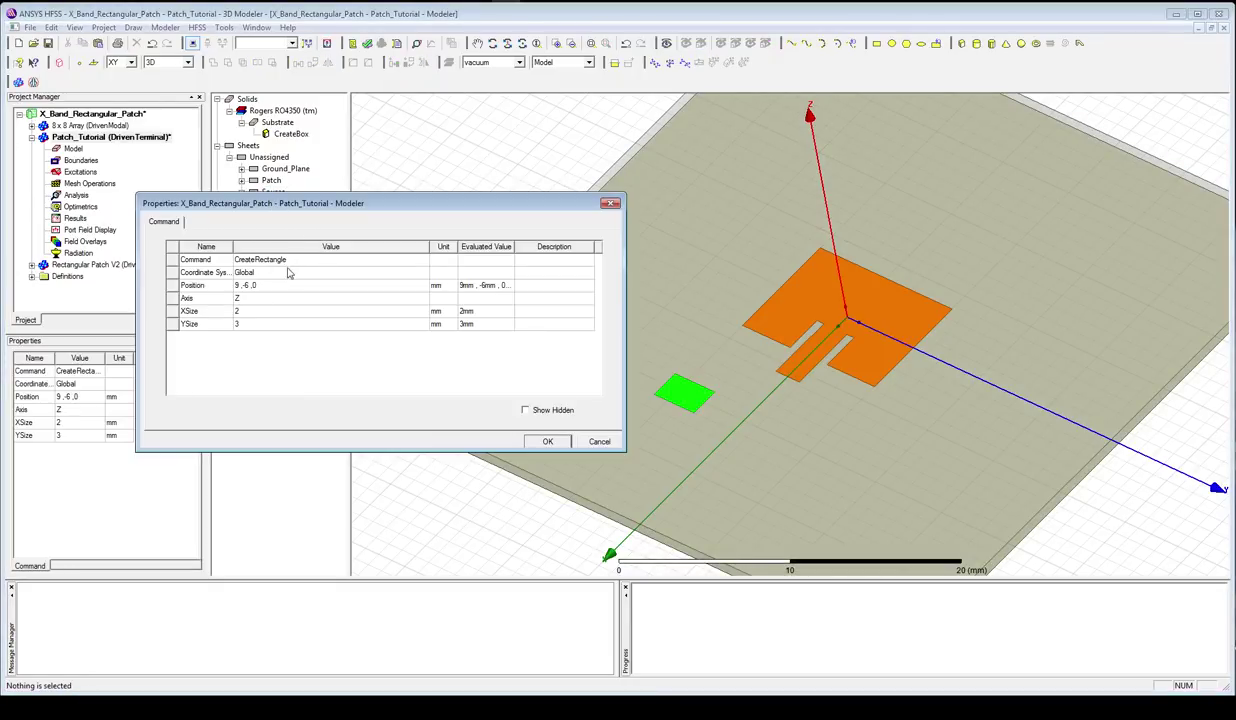
{"action": "left_click", "coordinate": [281, 301]}
{"action": "left_click", "coordinate": [281, 301]}
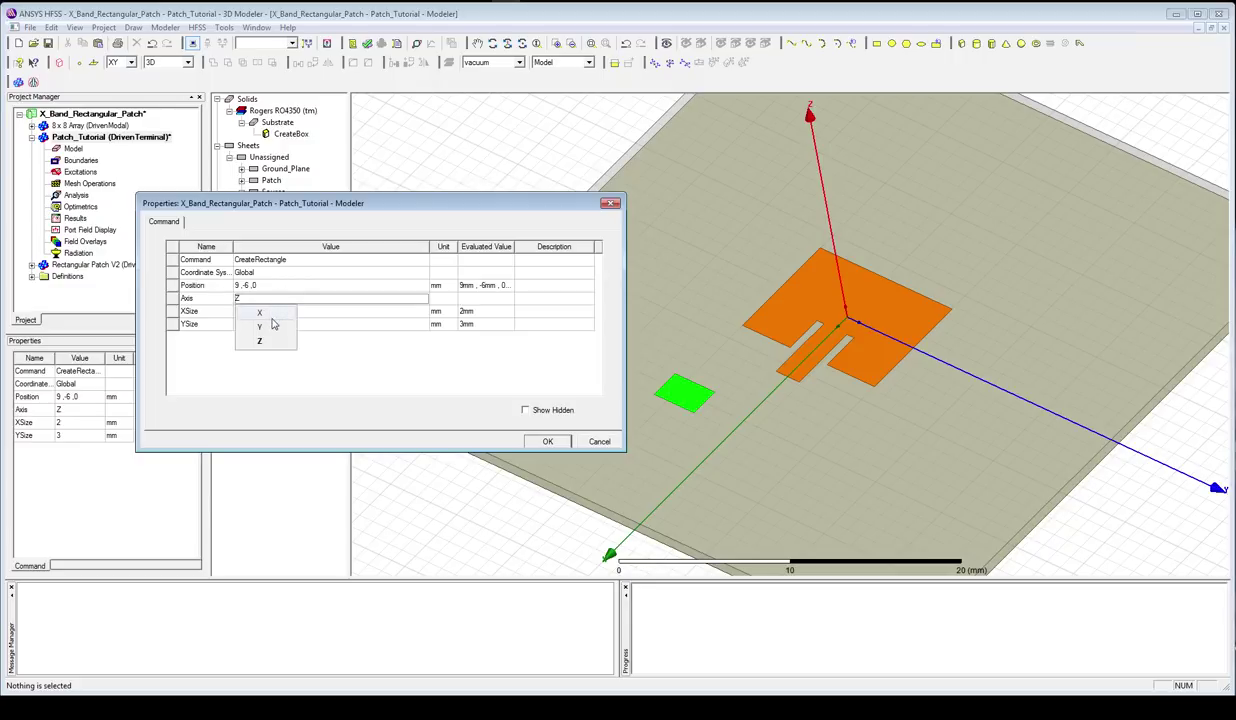
{"action": "left_click", "coordinate": [270, 316]}
{"action": "left_click", "coordinate": [547, 441]}
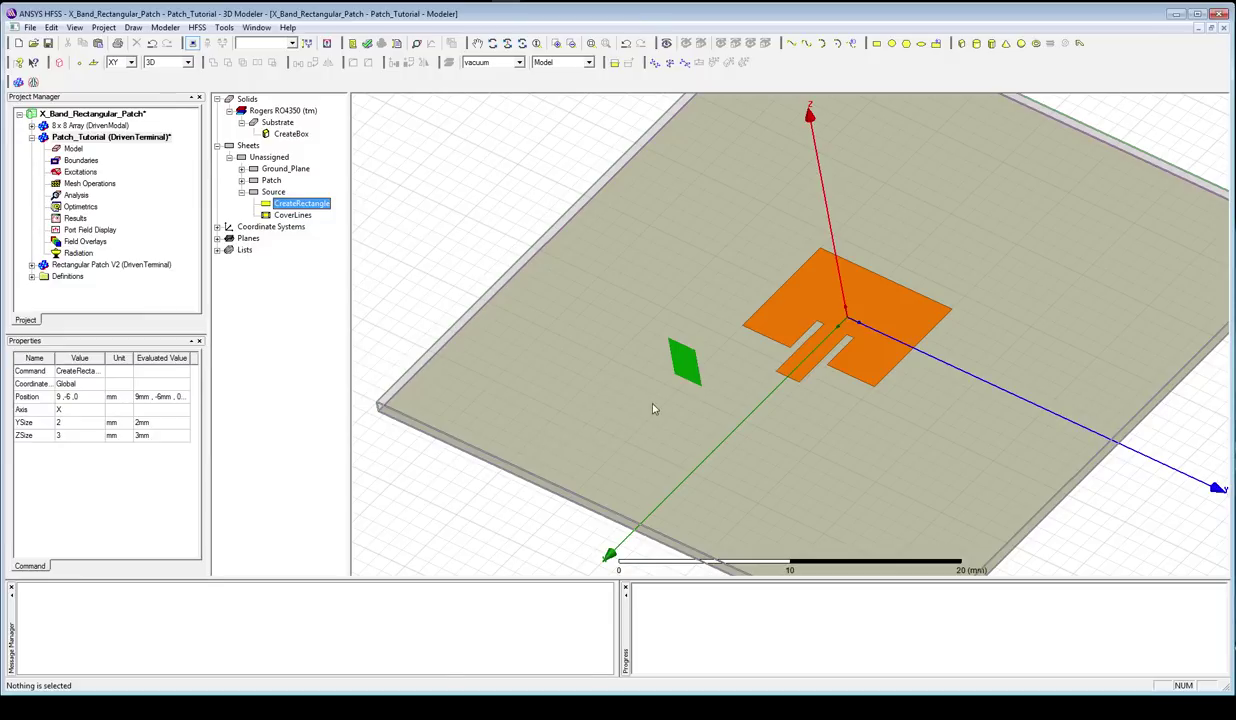
- Set the Source rectangle's position to Lp/2+L1, -w50/2, 0mm, at the end of the feed line
{"action": "left_click_drag", "start_coordinate": [638, 421], "coordinate": [657, 340], "text": "alt"}
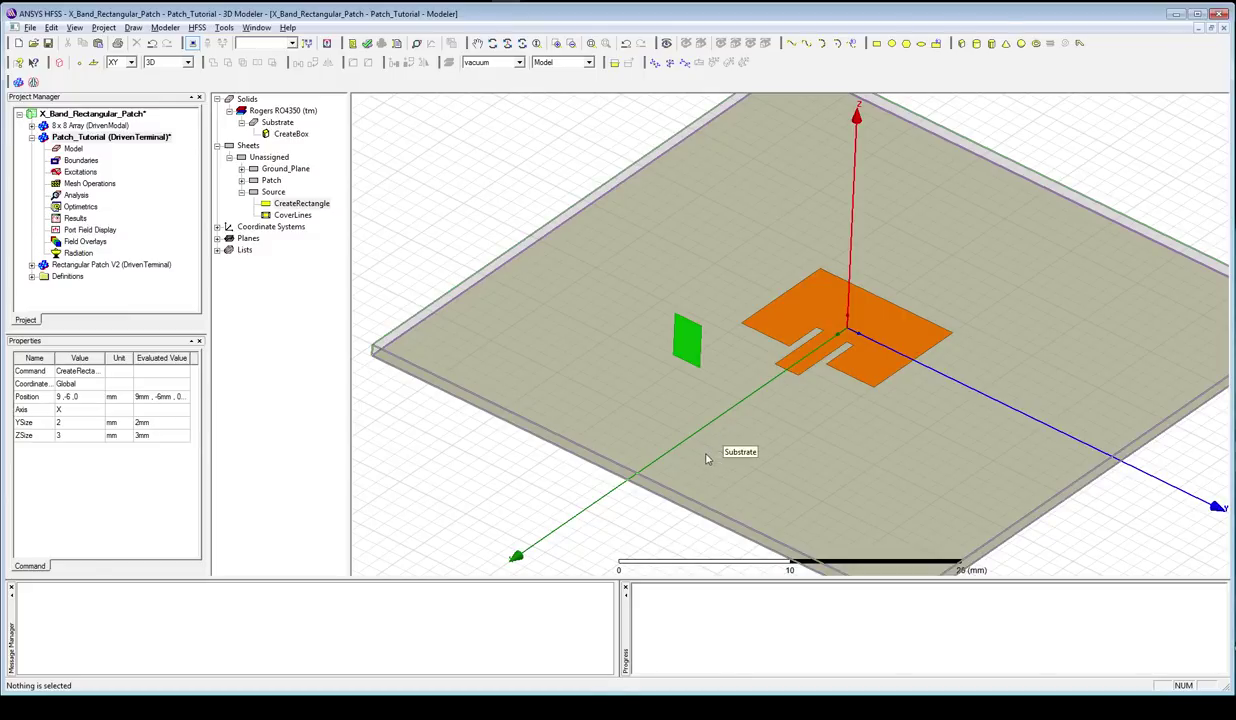
{"action": "left_click_drag", "start_coordinate": [691, 444], "coordinate": [621, 461], "text": "alt"}
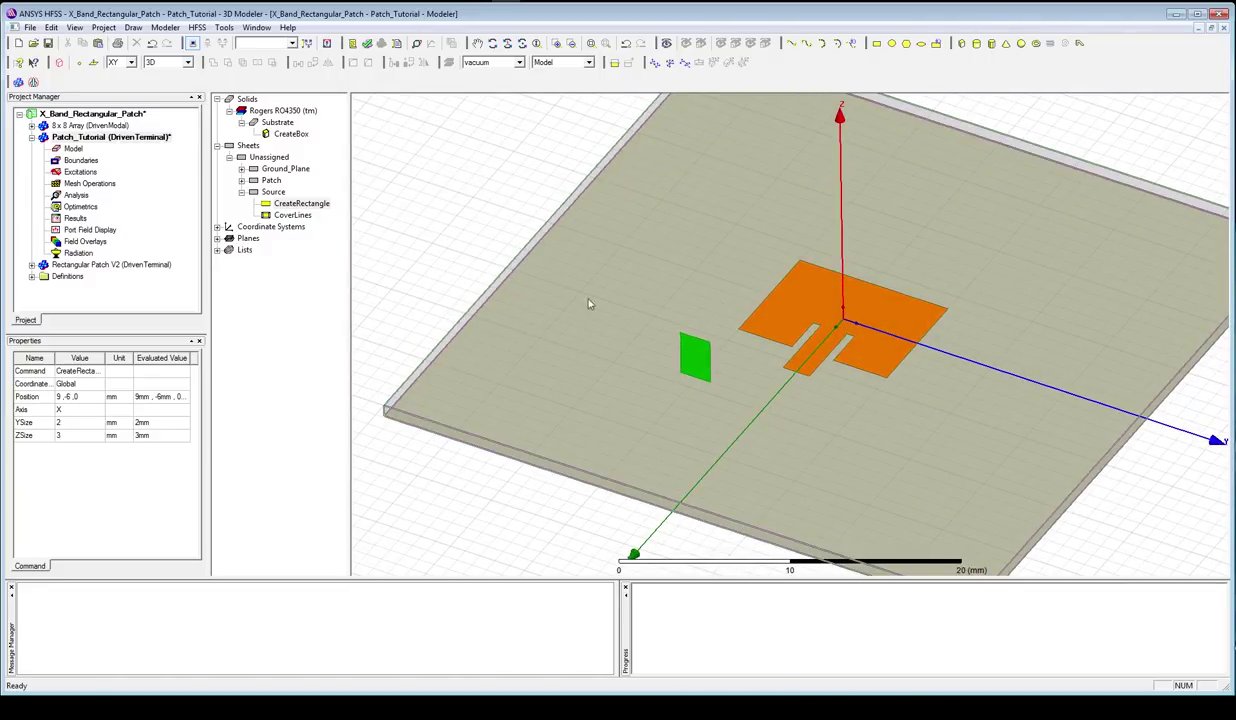
{"action": "double_click", "coordinate": [270, 205]}
{"action": "left_click", "coordinate": [290, 287]}
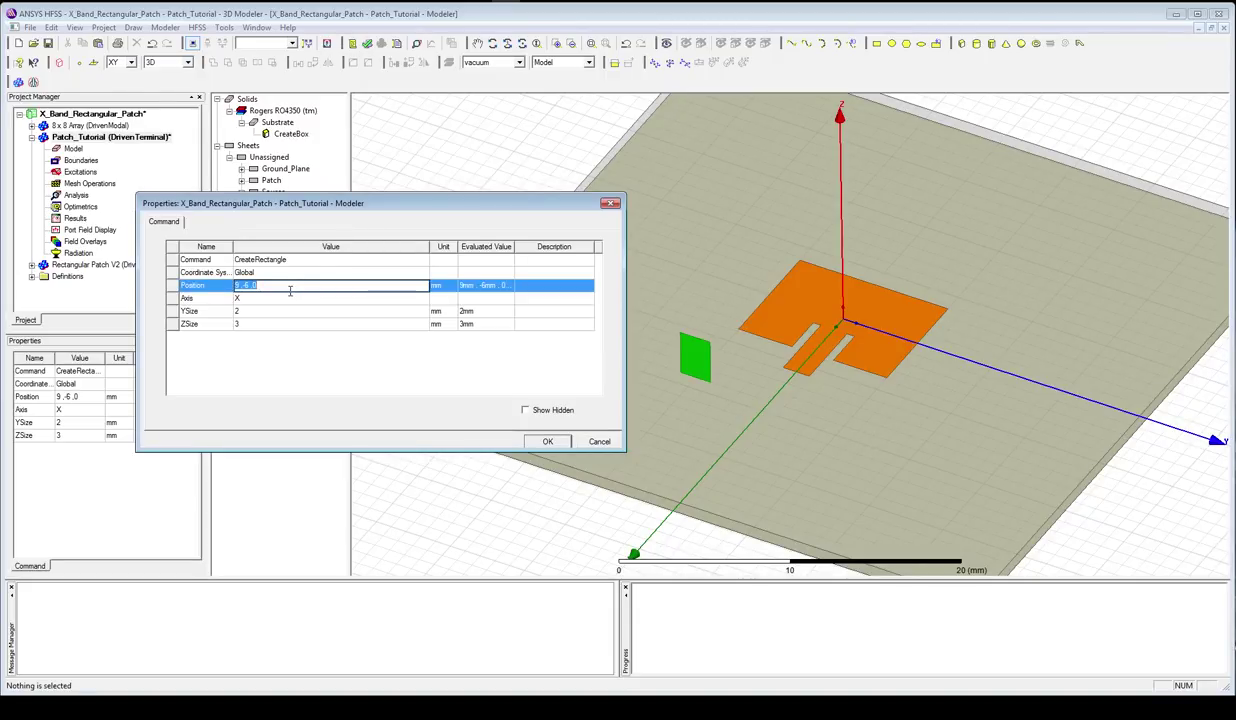
{"action": "type", "text": "Lp/2+L1, -w50/2"}
{"action": "type", "text": ",0"}
{"action": "left_click", "coordinate": [291, 297]}
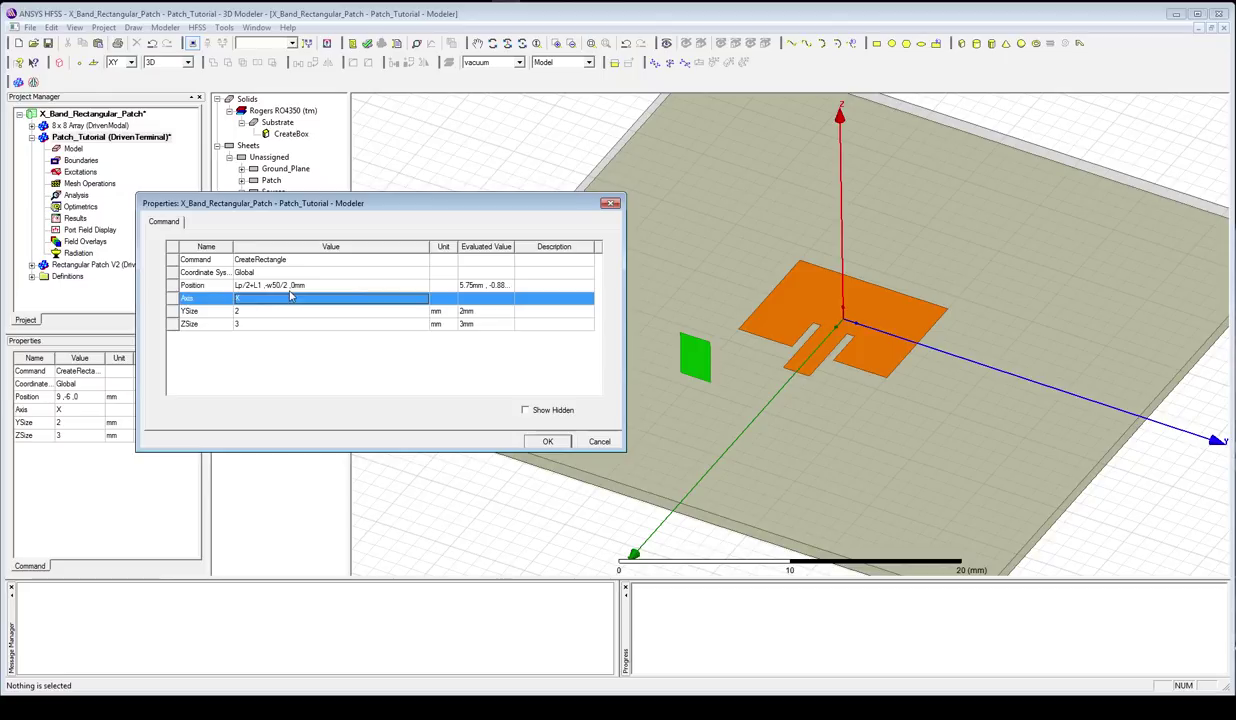
{"action": "key", "text": "Return"}
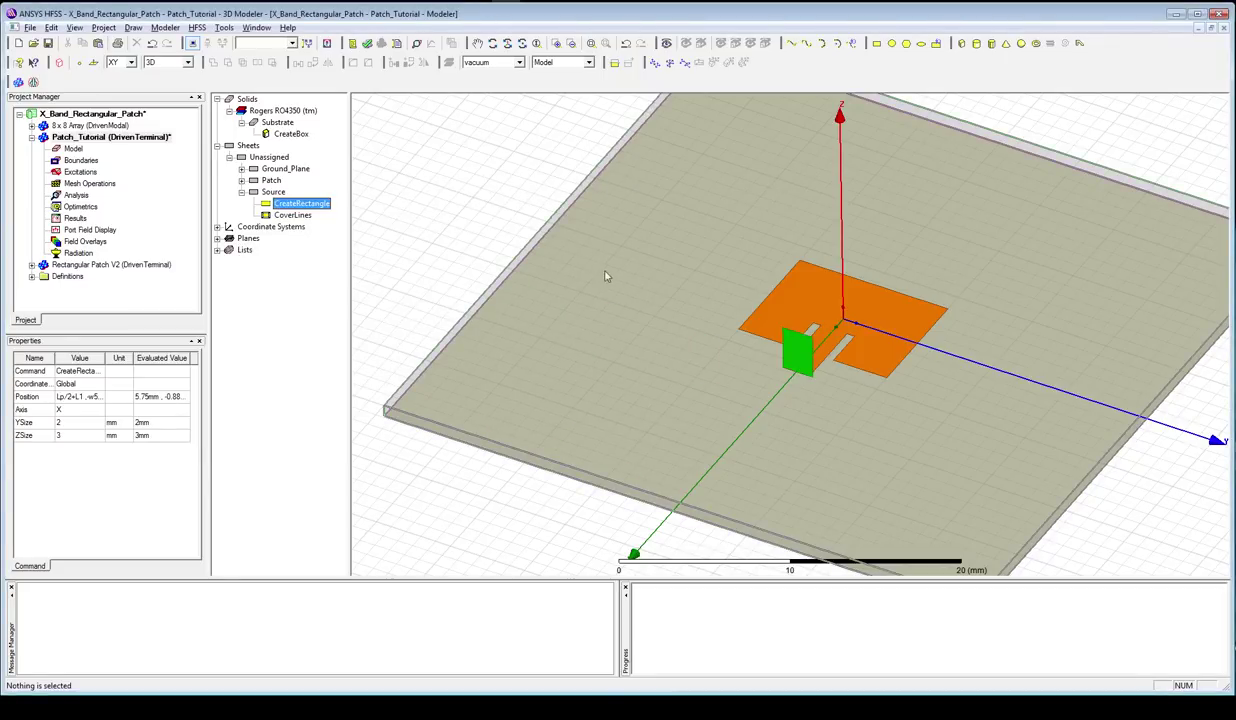
- Set the Source rectangle's Y size to w50 and its Z size to -h
{"action": "left_click_drag", "start_coordinate": [794, 348], "coordinate": [789, 392], "text": "alt"}
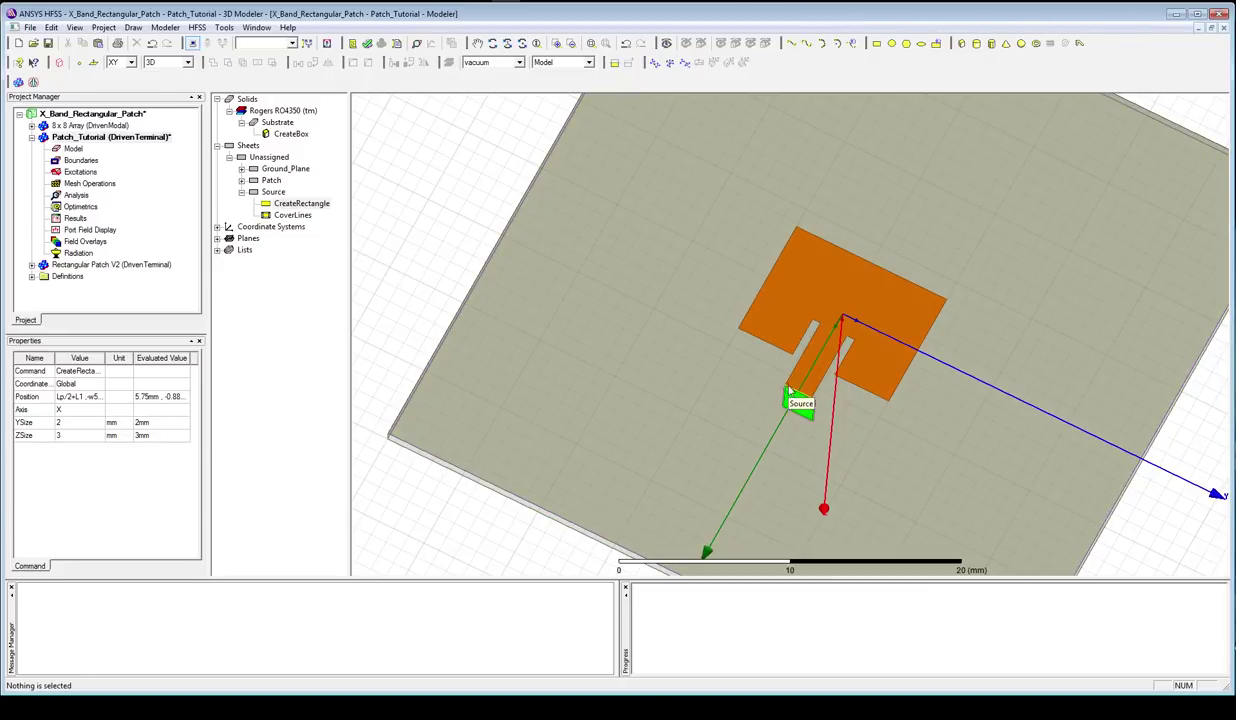
{"action": "scroll", "coordinate": [789, 391], "scroll_direction": "up", "scroll_amount": 5}
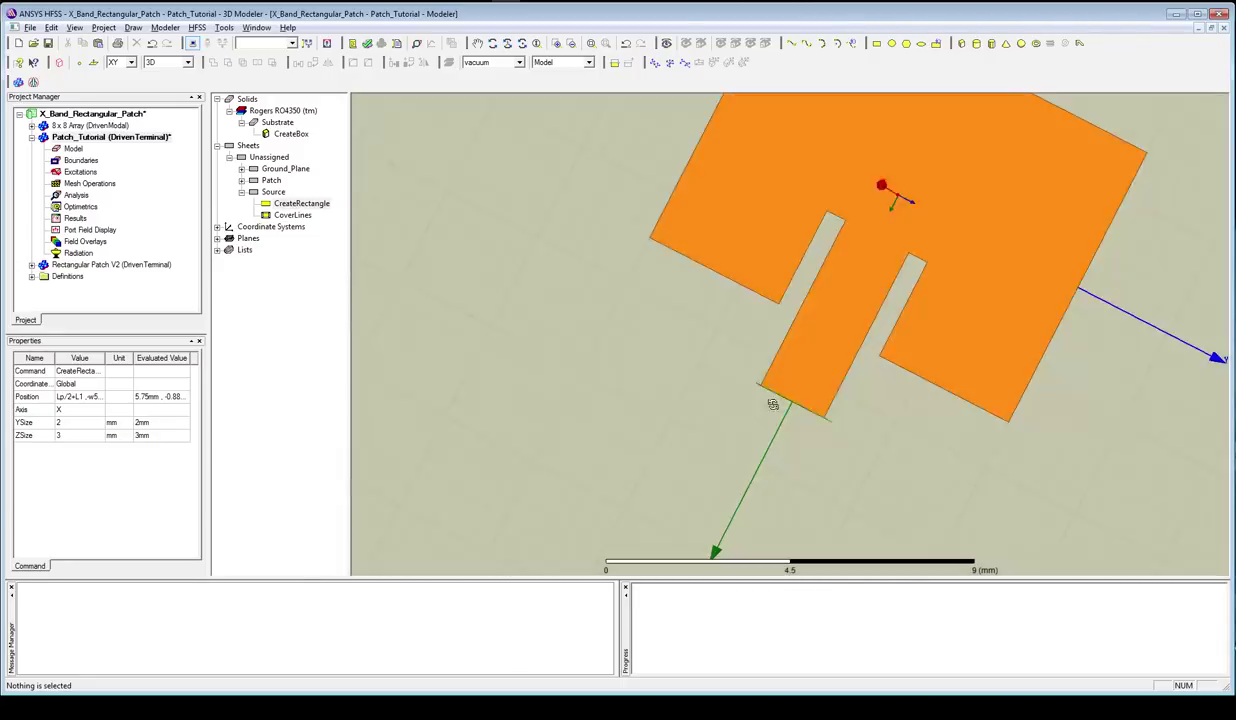
{"action": "left_click_drag", "start_coordinate": [772, 404], "coordinate": [810, 356], "text": "alt"}
{"action": "double_click", "coordinate": [300, 203]}
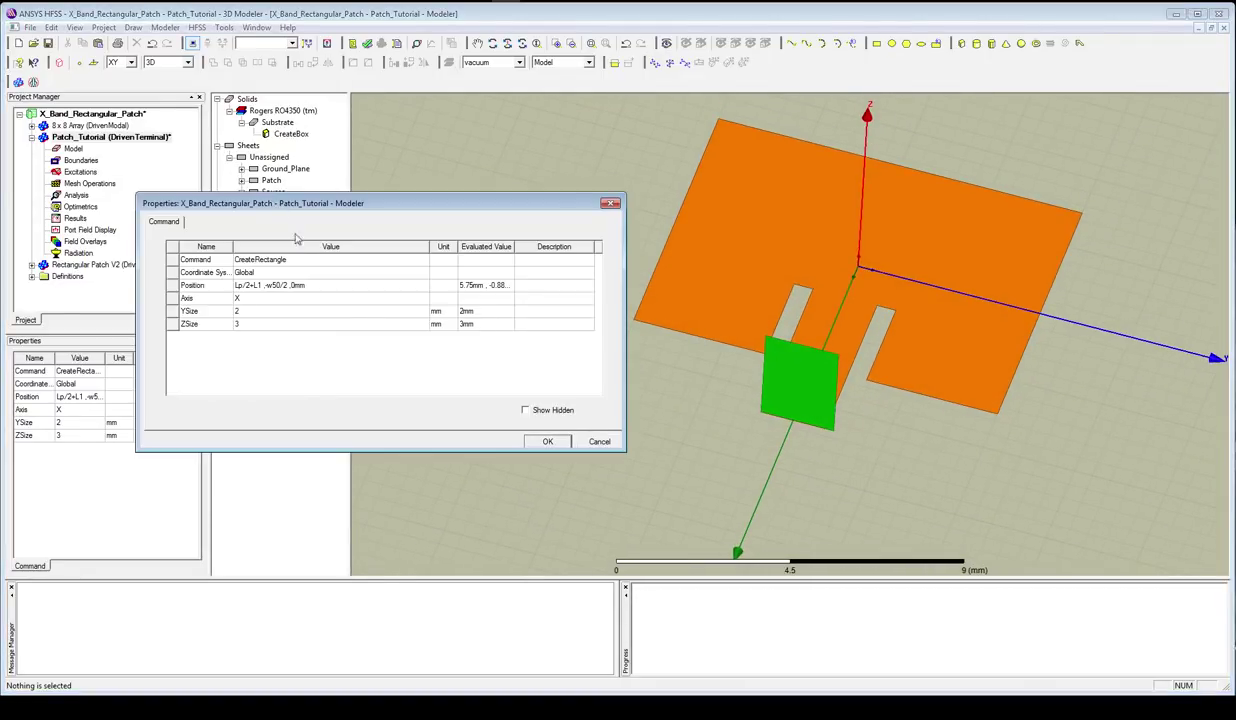
{"action": "left_click", "coordinate": [311, 313]}
{"action": "left_click", "coordinate": [310, 311]}
{"action": "type", "text": "w50"}
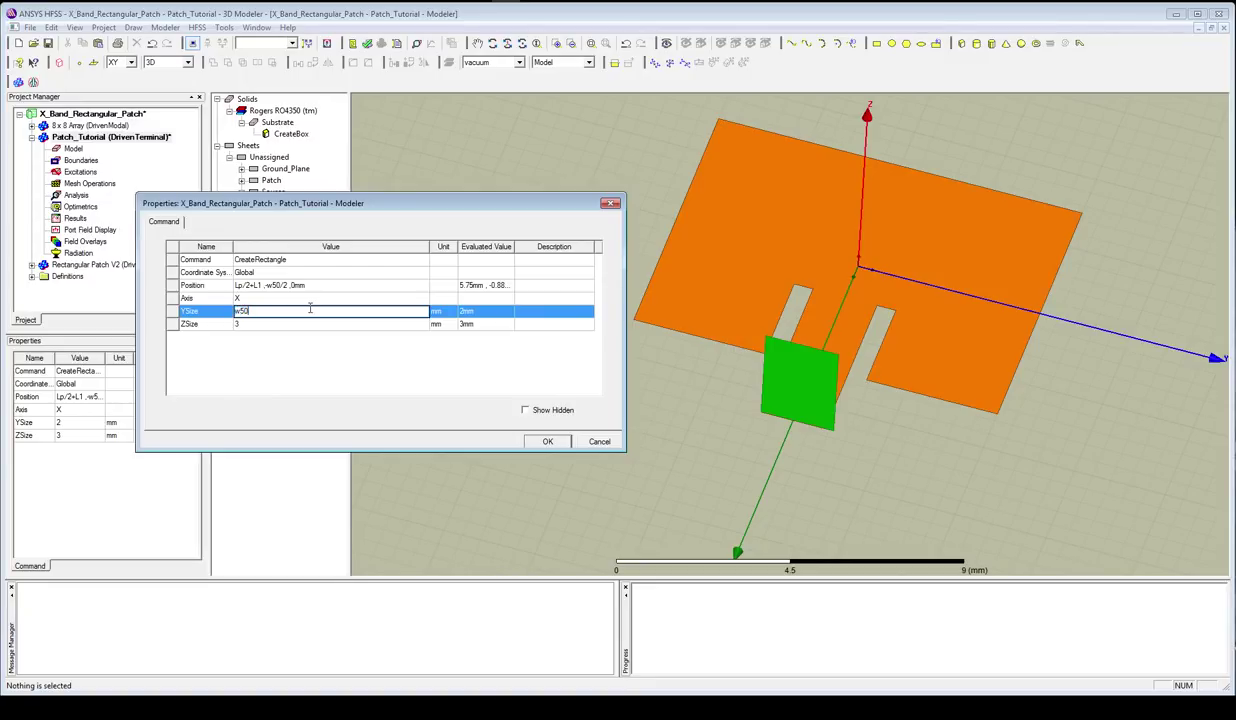
{"action": "key", "text": "Tab"}
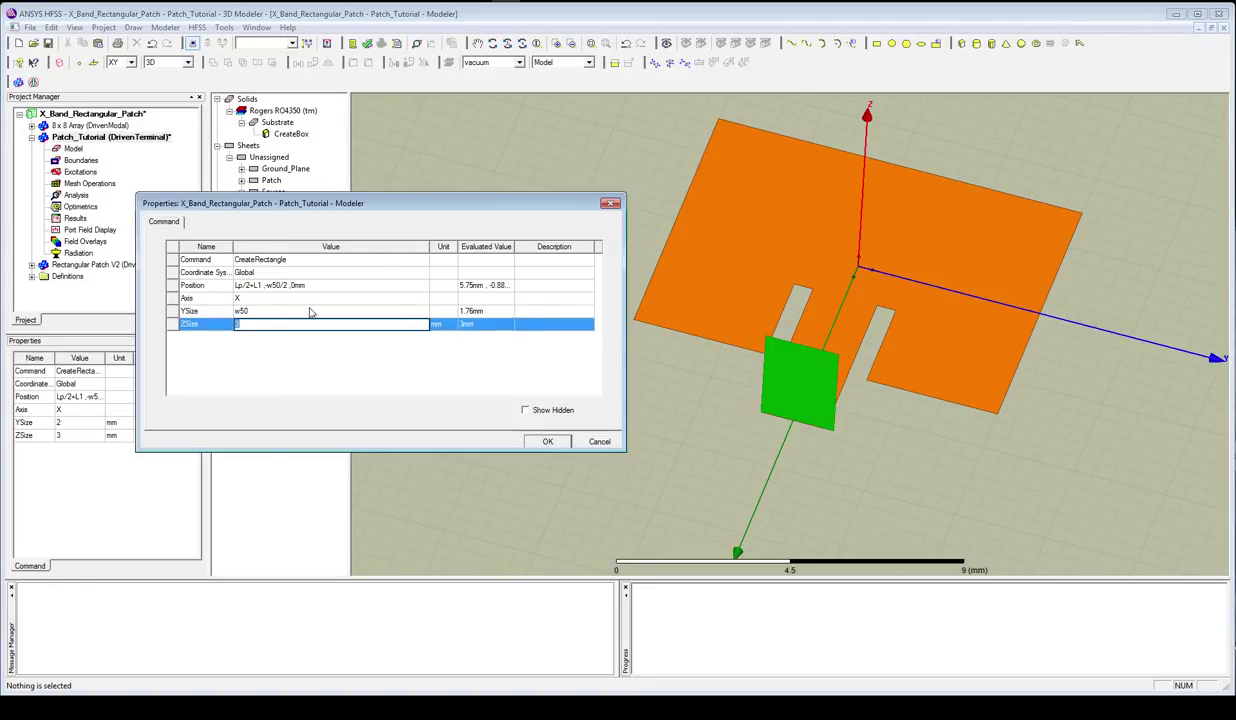
{"action": "key", "text": "BackSpace"}
{"action": "type", "text": "-h"}
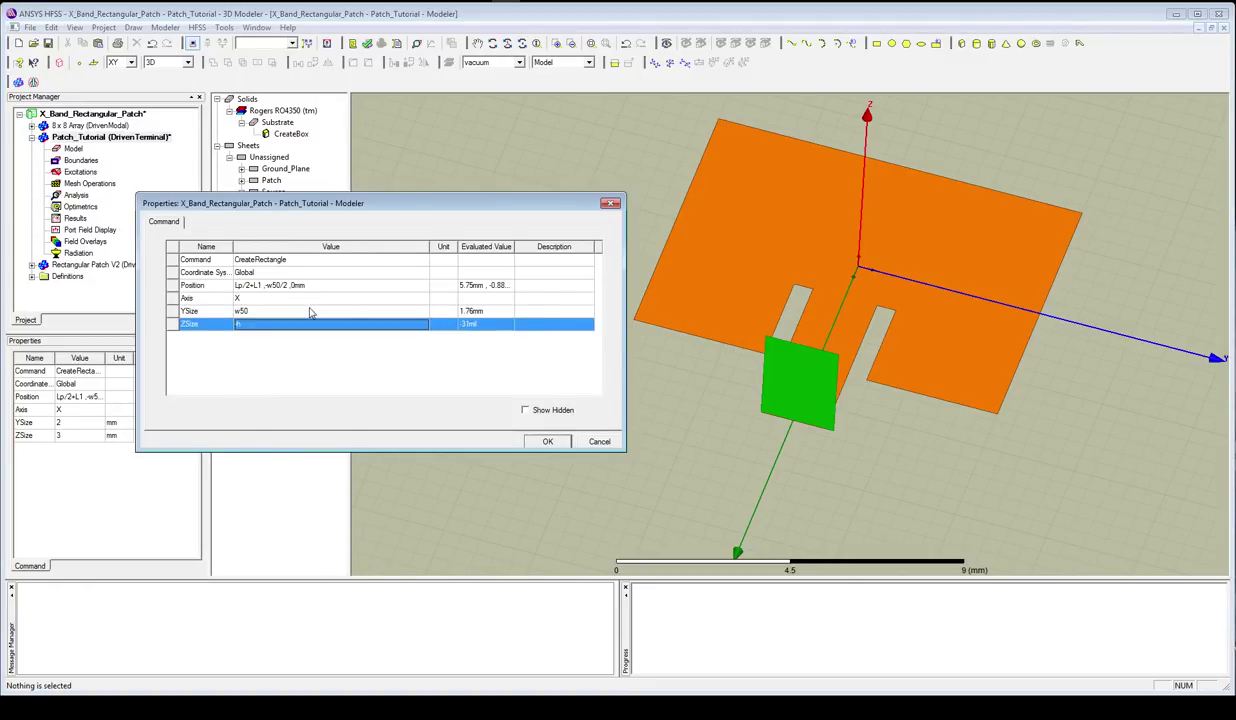
{"action": "key", "text": "Return"}
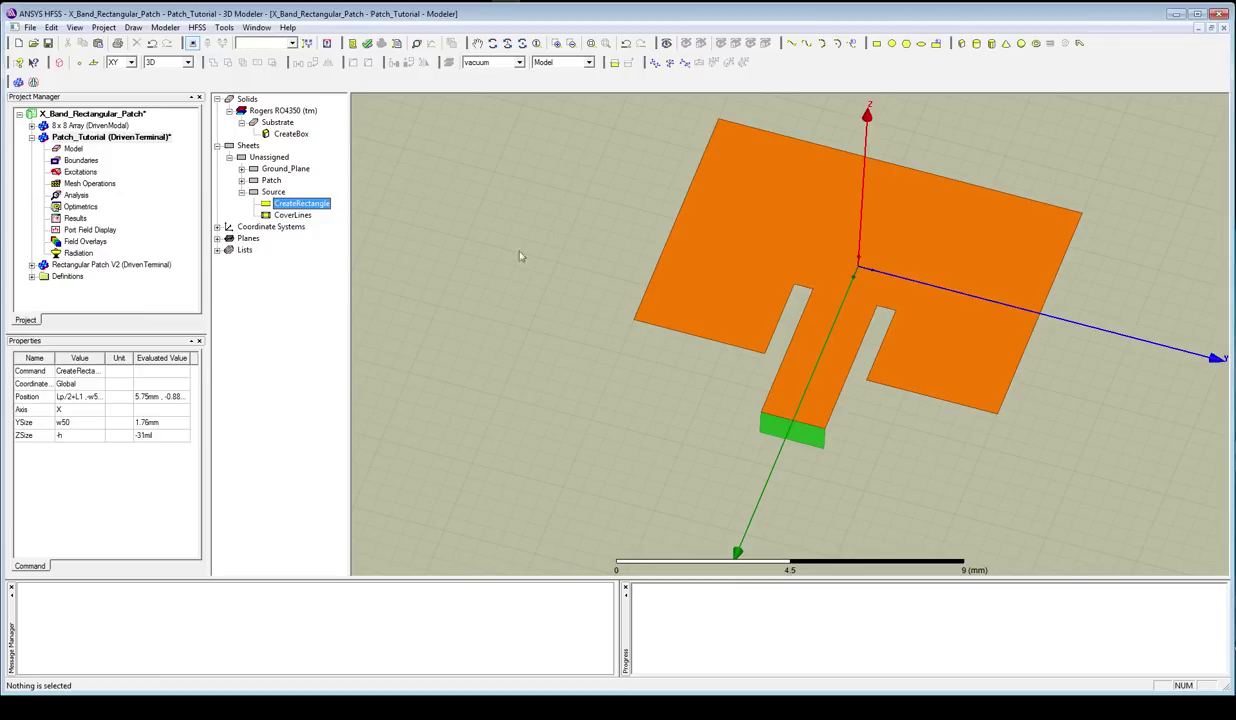
- Delete the Source sheet at the feed line's end
{"action": "left_click_drag", "start_coordinate": [652, 334], "coordinate": [680, 335], "text": "alt"}
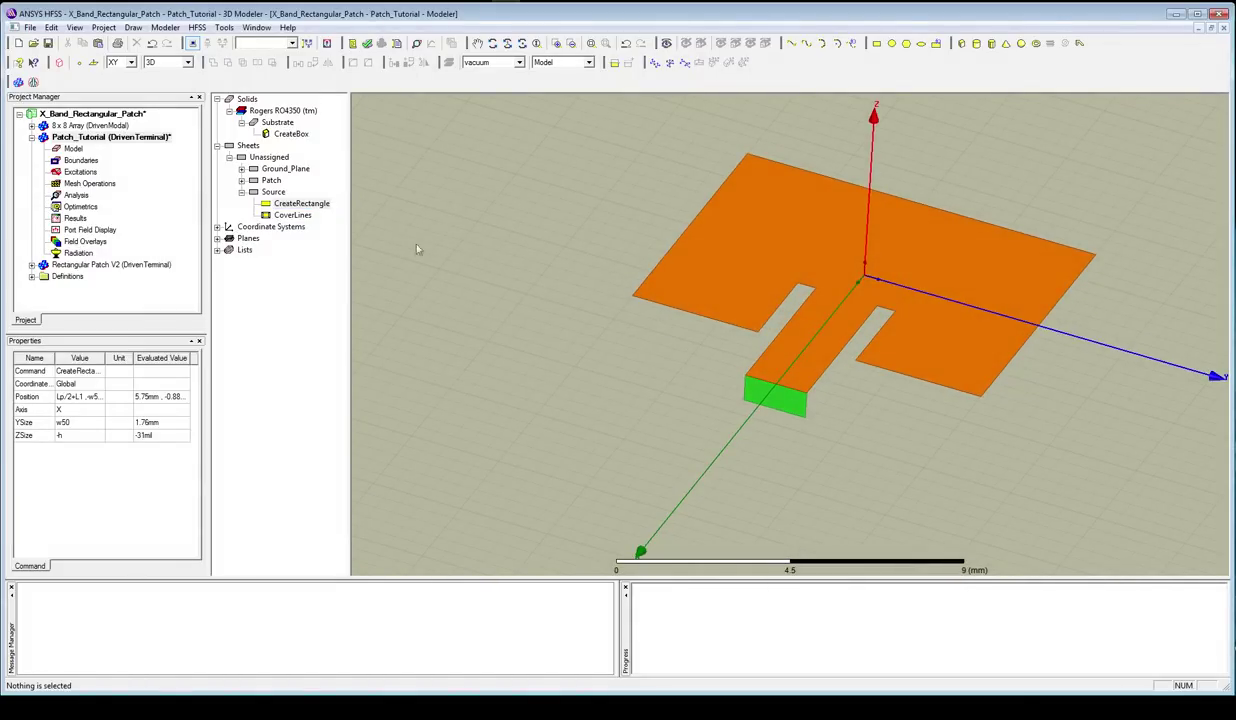
{"action": "left_click", "coordinate": [263, 192]}
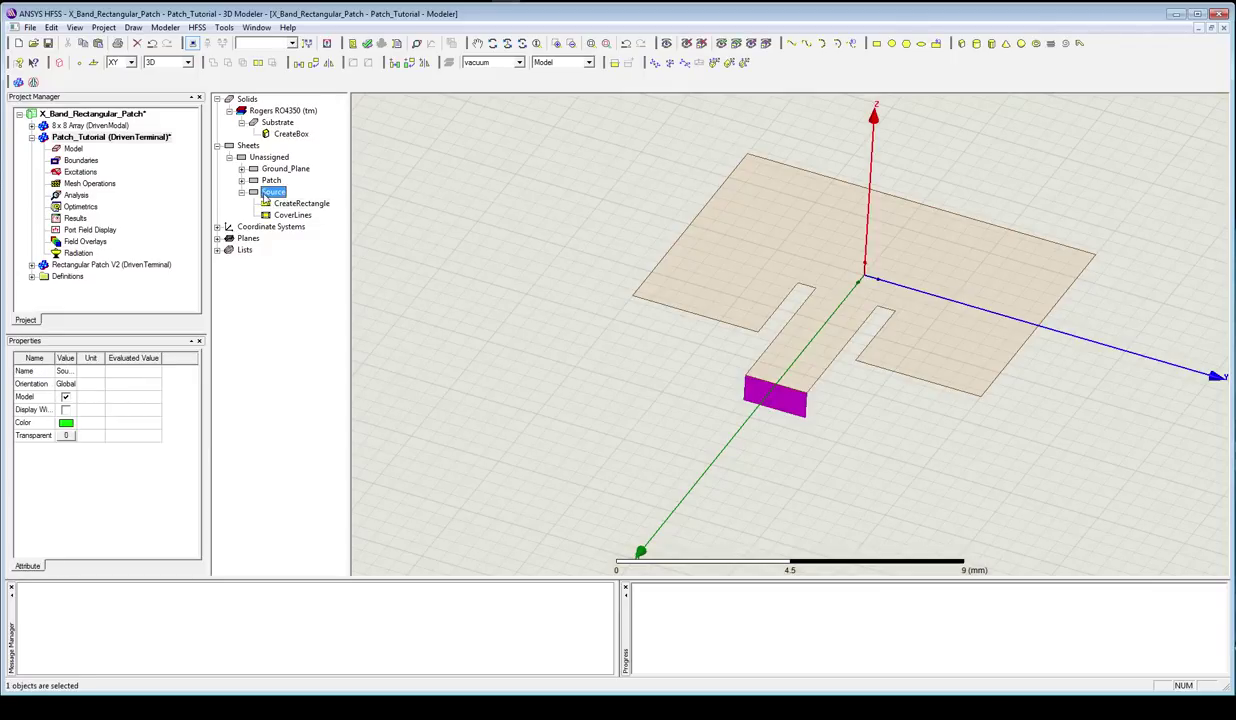
{"action": "key", "text": "Delete"}
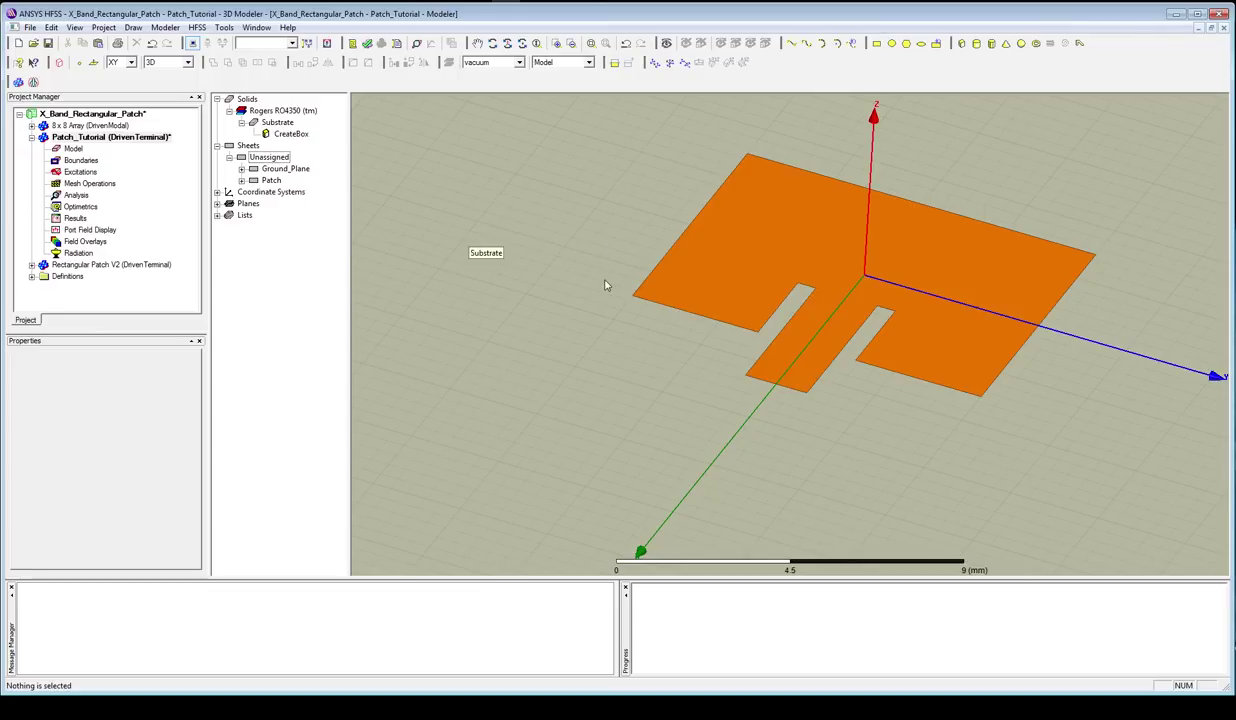
- Create a line object from the outer end edge of the patch's feed line
{"action": "key", "text": "e"}
{"action": "left_click", "coordinate": [787, 390]}
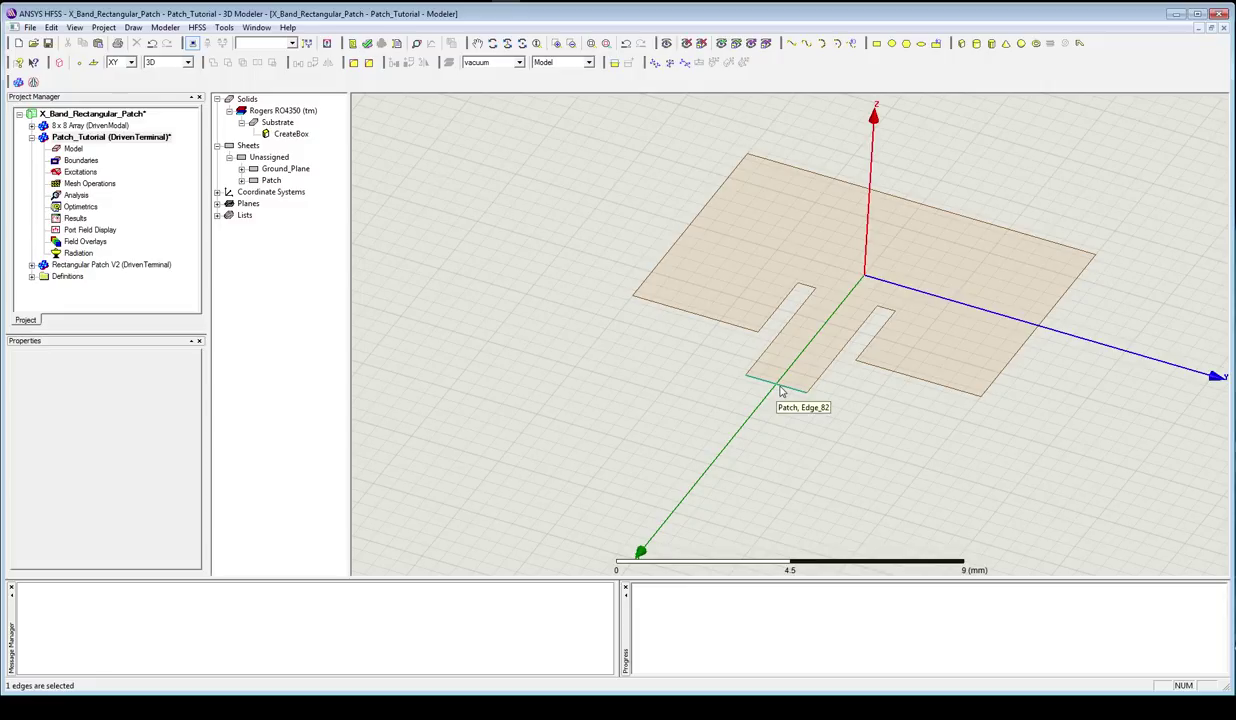
{"action": "left_click", "coordinate": [134, 27]}
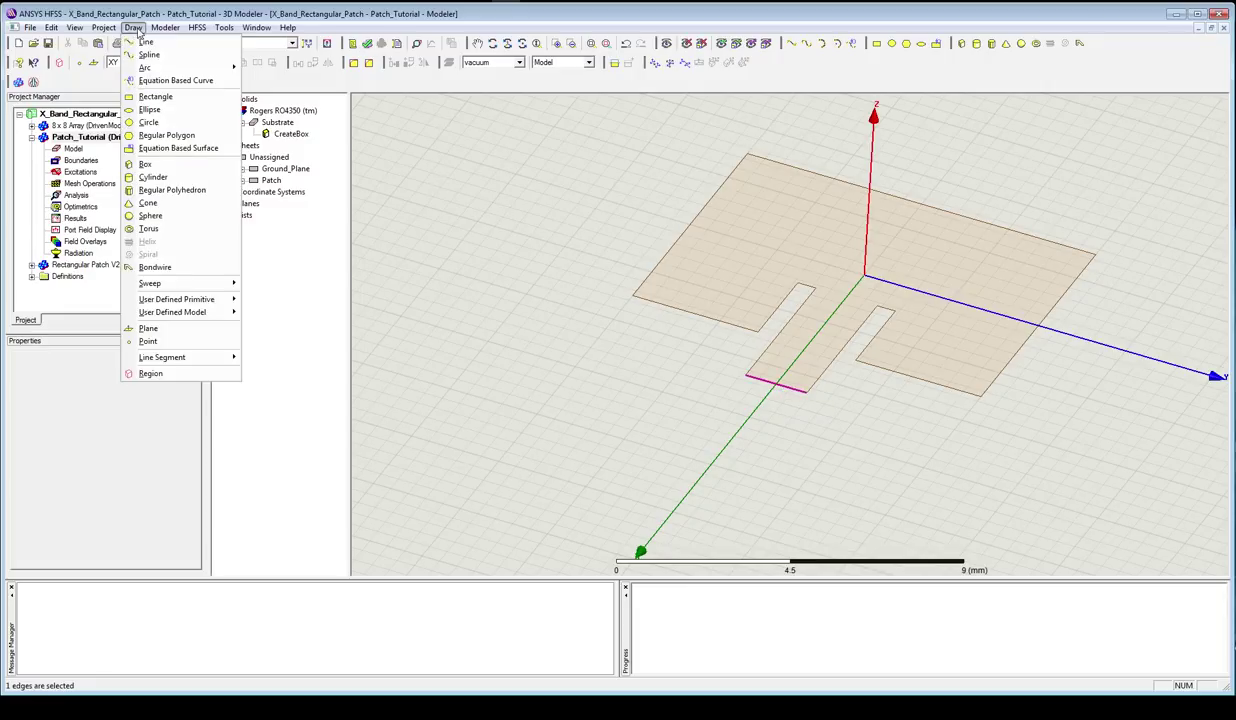
{"action": "mouse_move", "coordinate": [165, 27]}
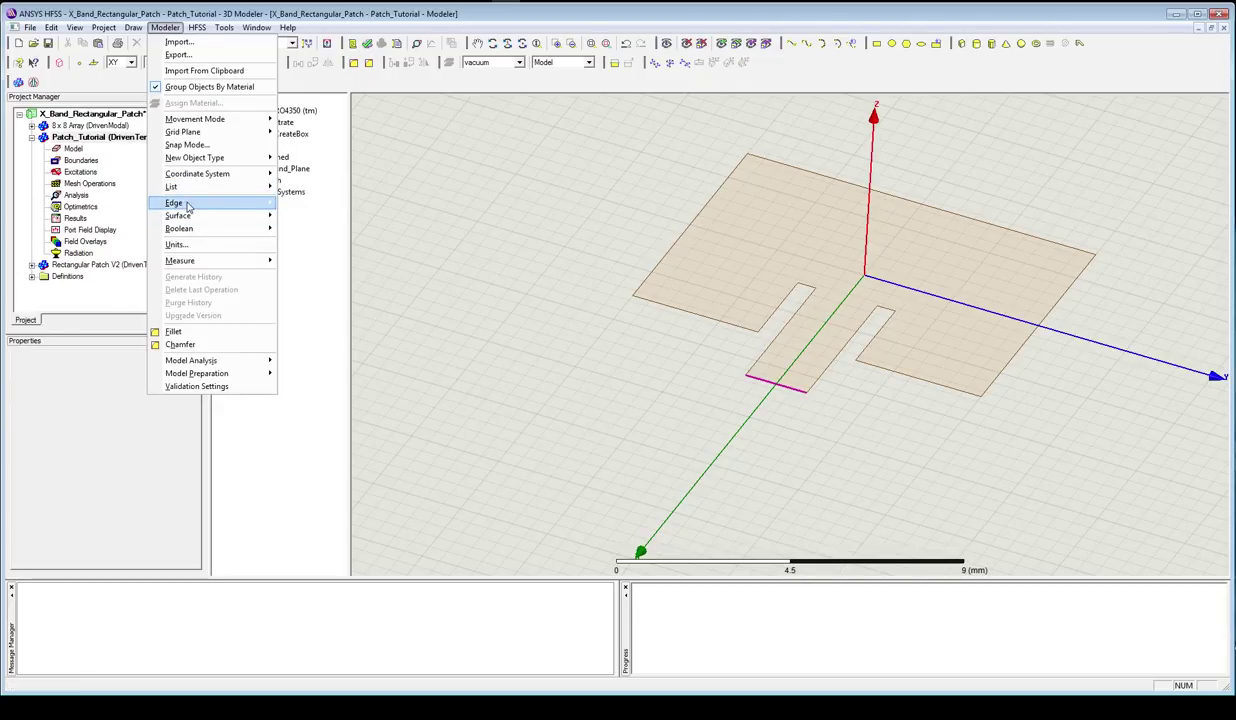
{"action": "mouse_move", "coordinate": [213, 205]}
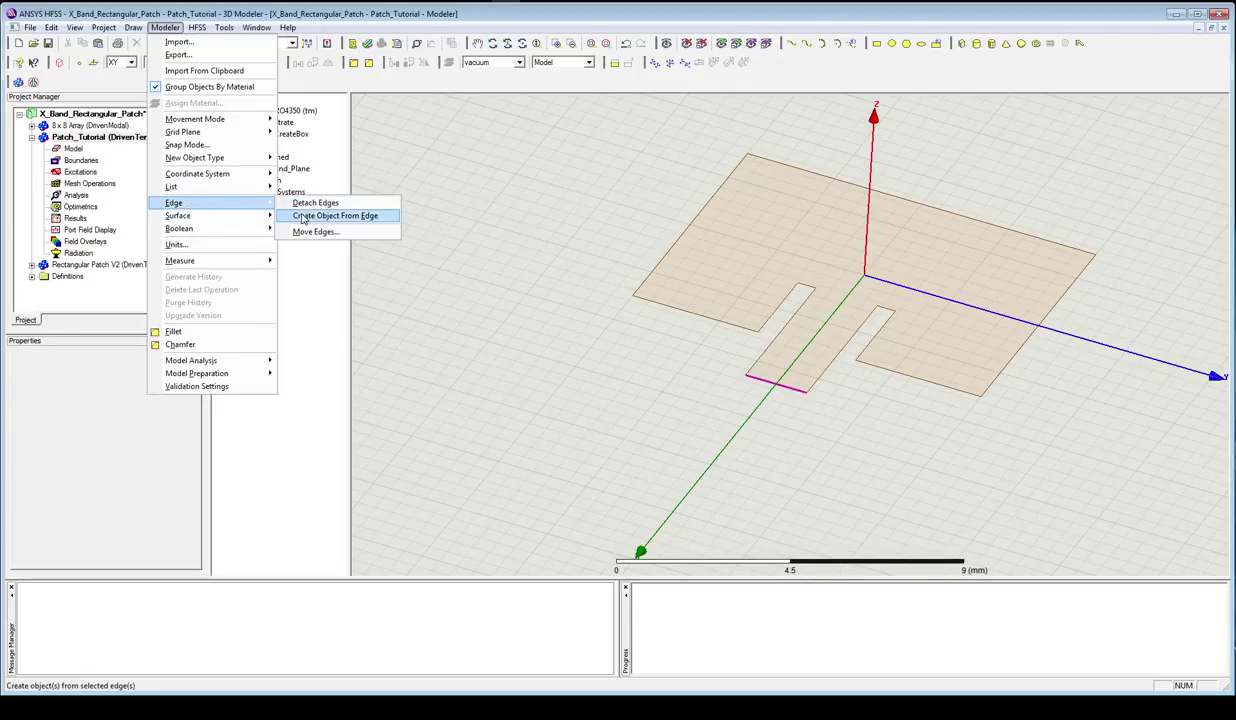
{"action": "left_click", "coordinate": [303, 218]}
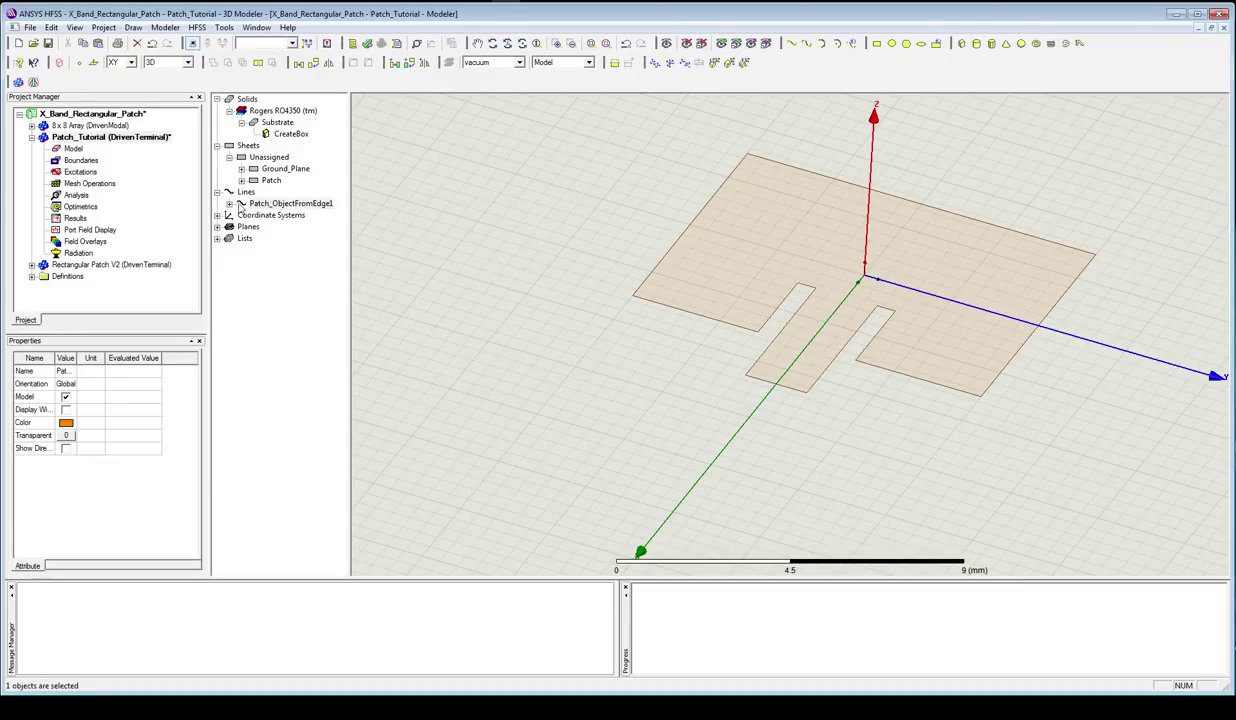
- Sweep the feed-end line object along a freehand vector of about 2.5 mm in X and -0.5 mm in Y, with a 0 deg draft angle
{"action": "left_click", "coordinate": [229, 204]}
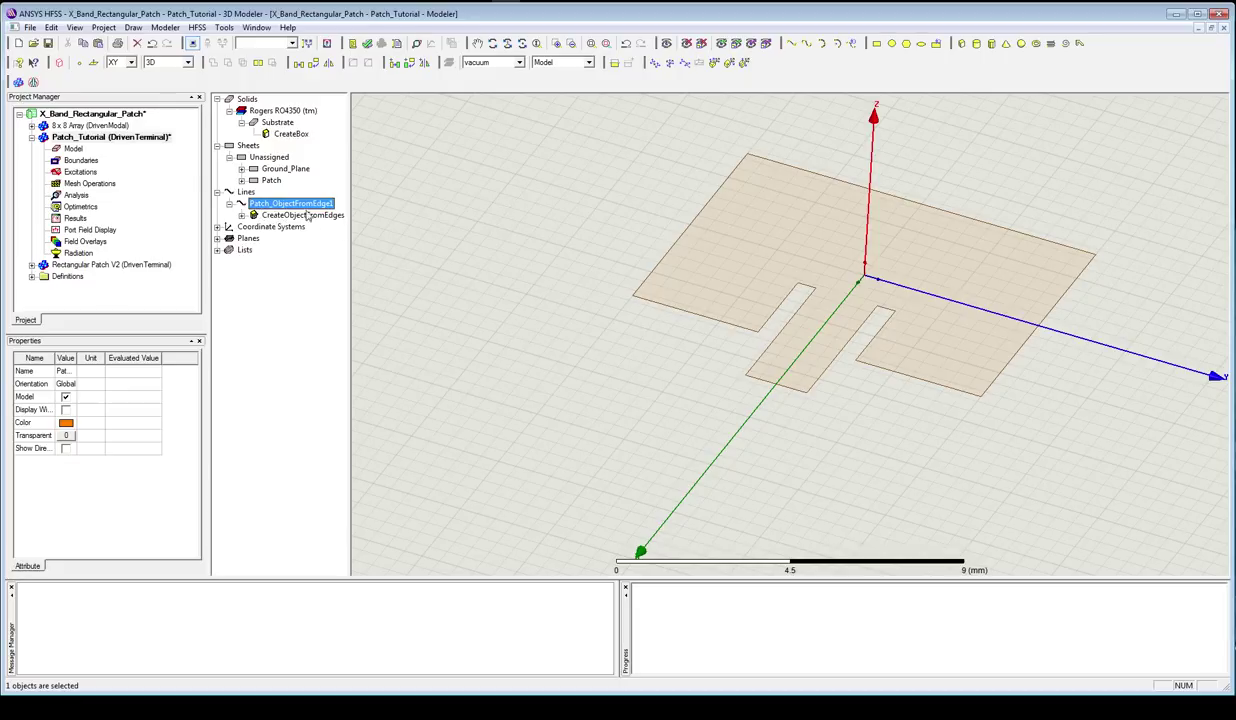
{"action": "left_click", "coordinate": [300, 215]}
{"action": "left_click", "coordinate": [305, 205]}
{"action": "left_click", "coordinate": [133, 27]}
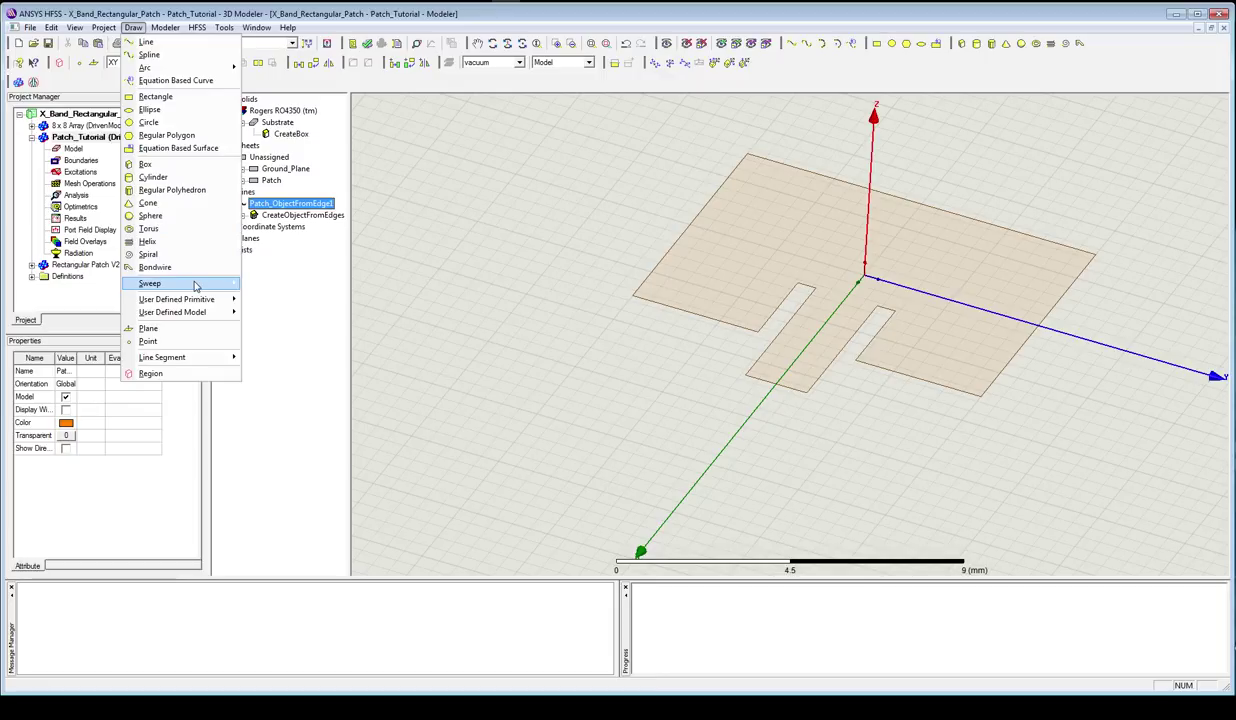
{"action": "mouse_move", "coordinate": [196, 286]}
{"action": "left_click", "coordinate": [279, 296]}
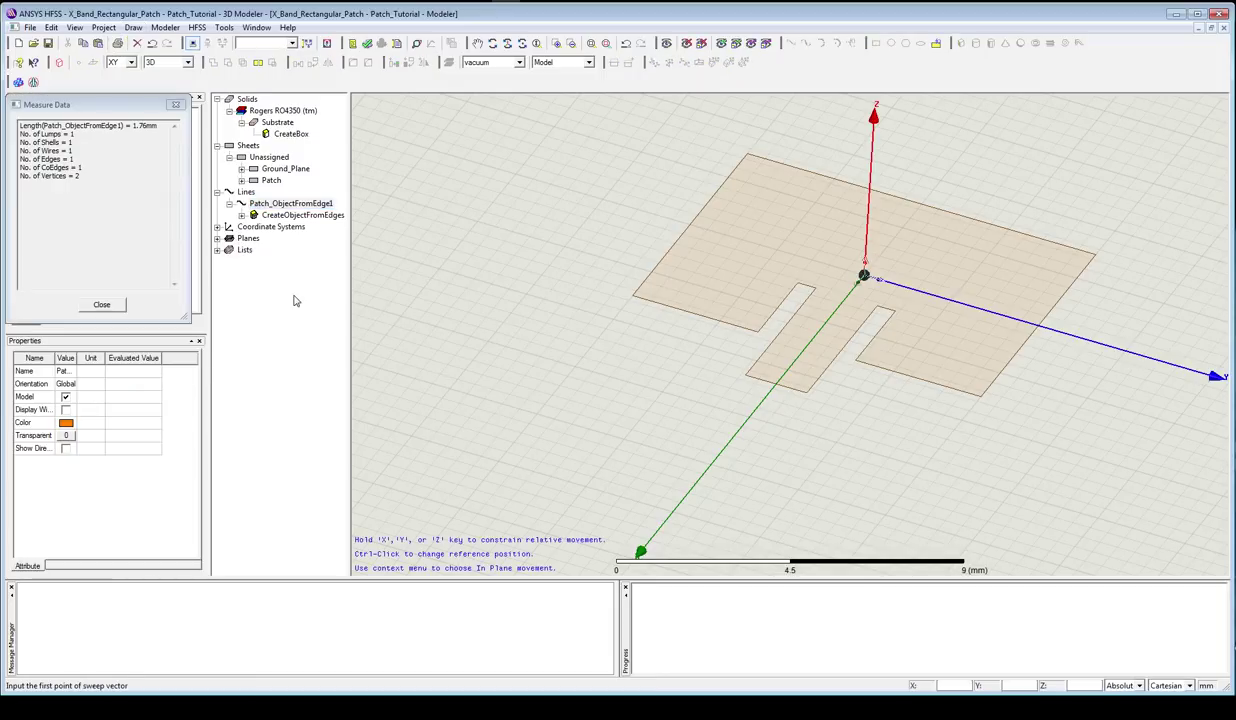
{"action": "left_click", "coordinate": [659, 371]}
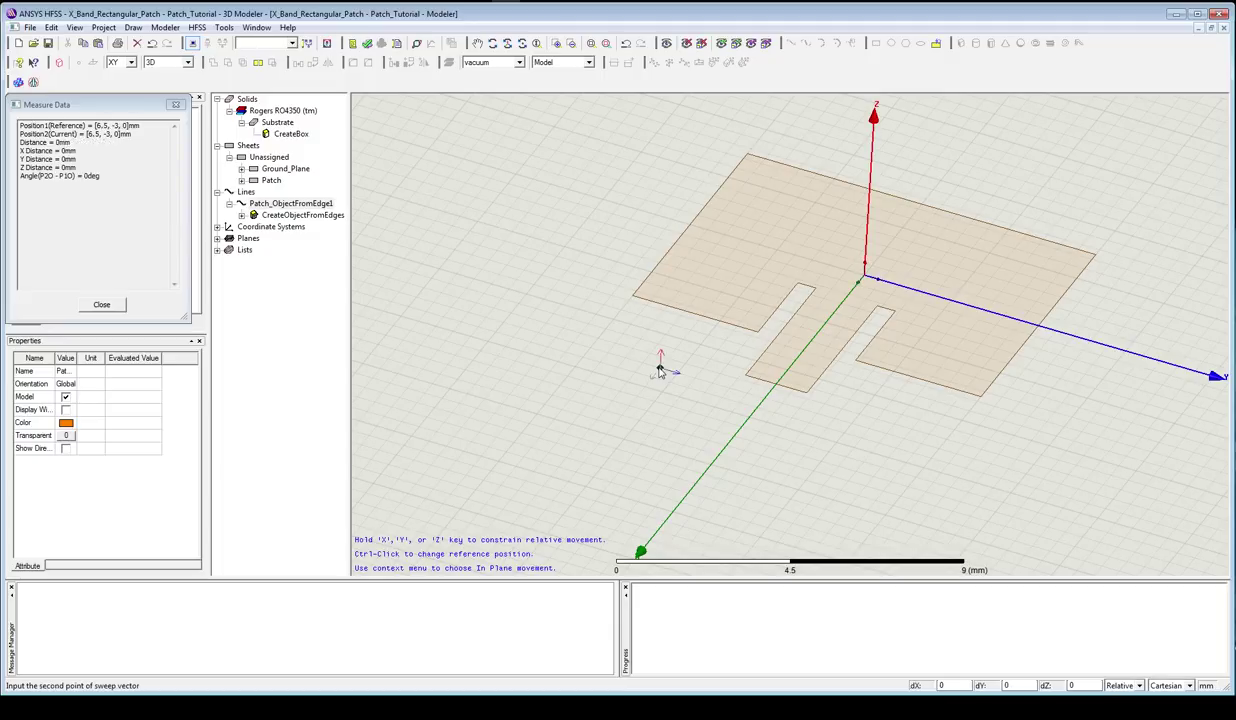
{"action": "left_click", "coordinate": [610, 410]}
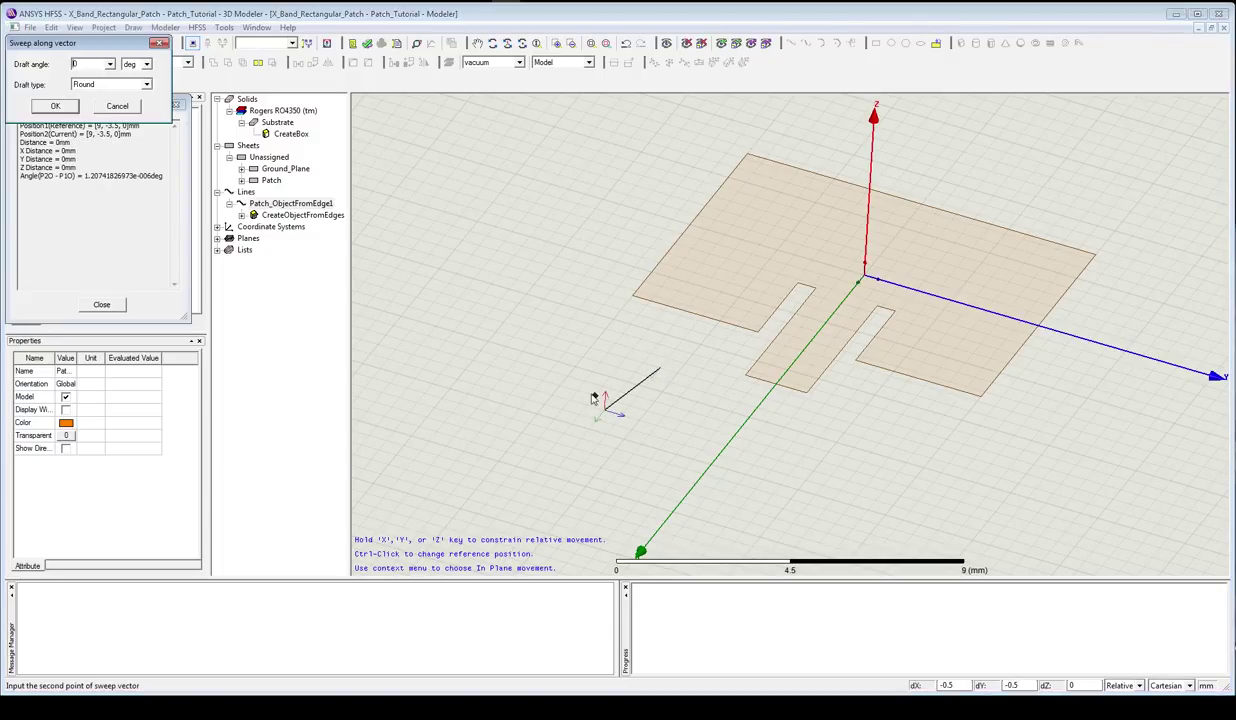
{"action": "left_click", "coordinate": [56, 107]}
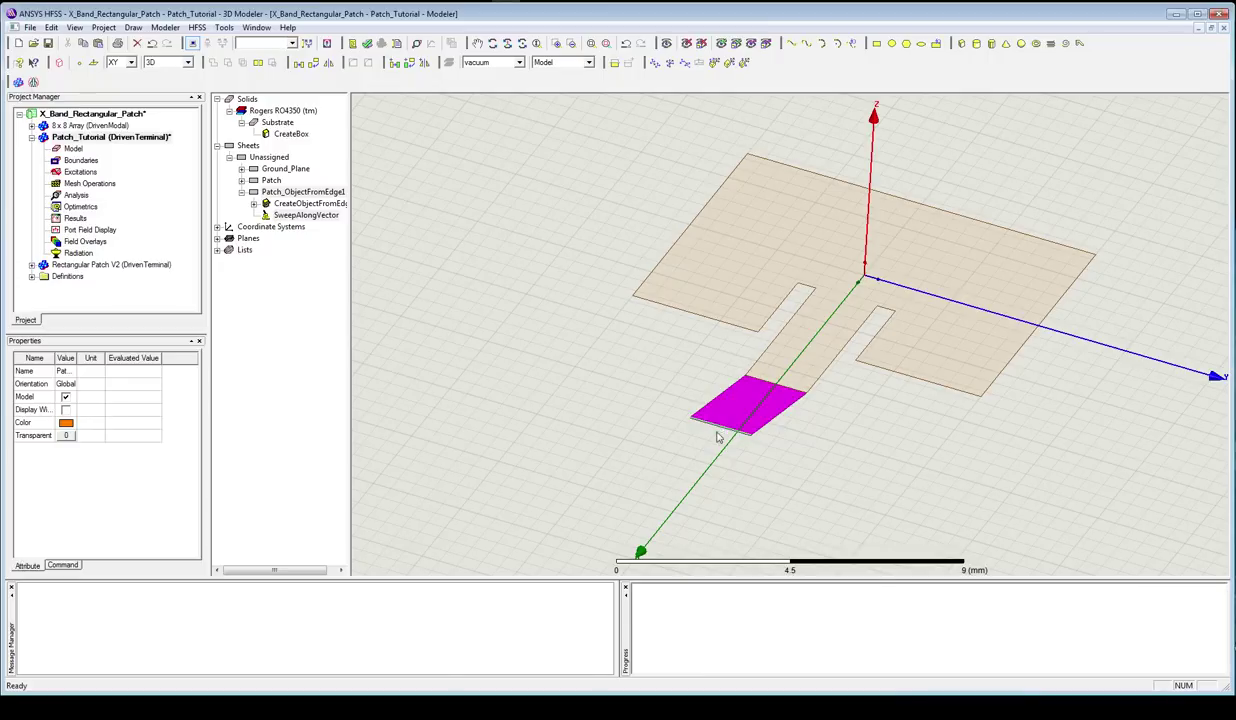
{"action": "left_click_drag", "start_coordinate": [724, 431], "coordinate": [660, 361], "text": "alt"}
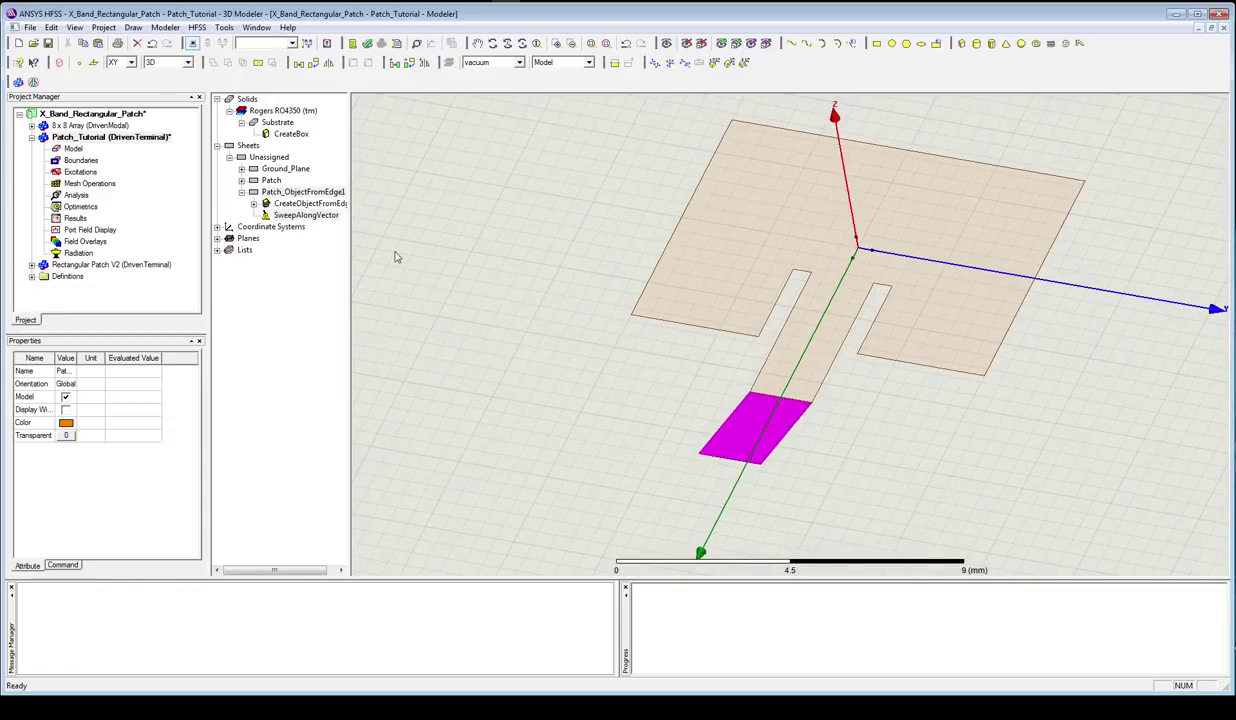
- Set the sweep vector of the feed-end sheet to 0mm, 0mm, -h
{"action": "double_click", "coordinate": [305, 215]}
{"action": "left_click", "coordinate": [361, 286]}
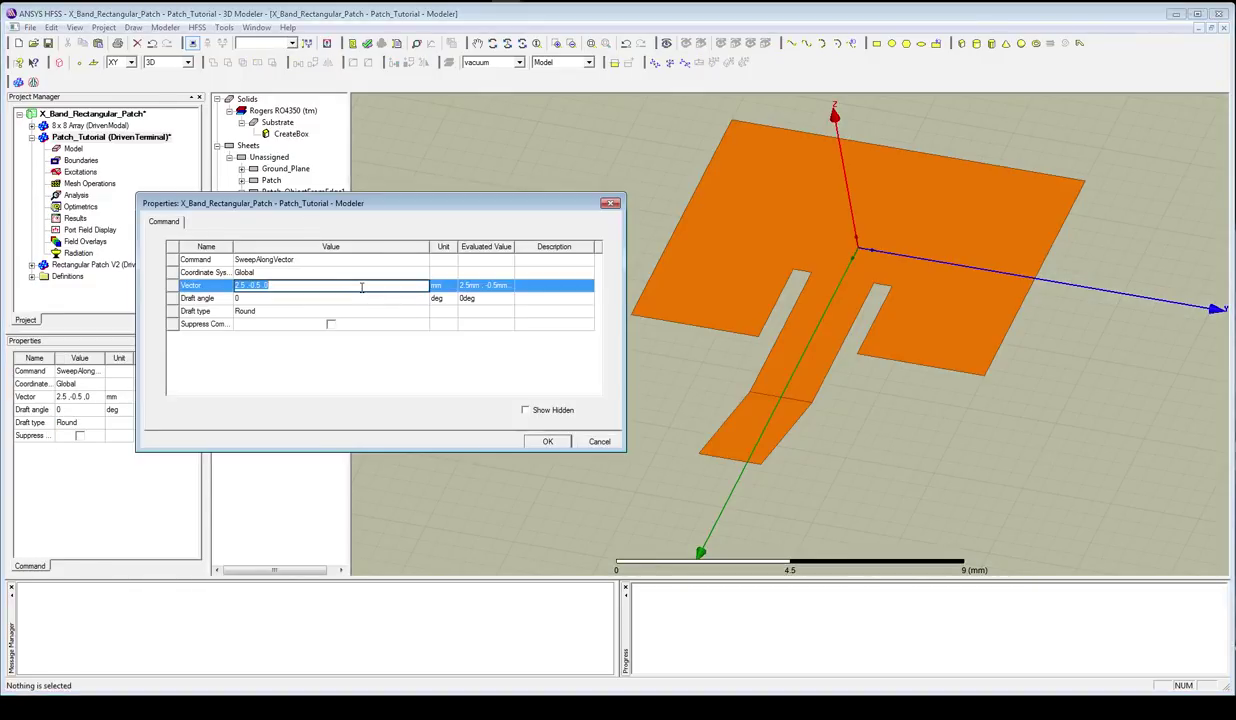
{"action": "type", "text": "0mm ,0mm ,-h"}
{"action": "key", "text": "Tab"}
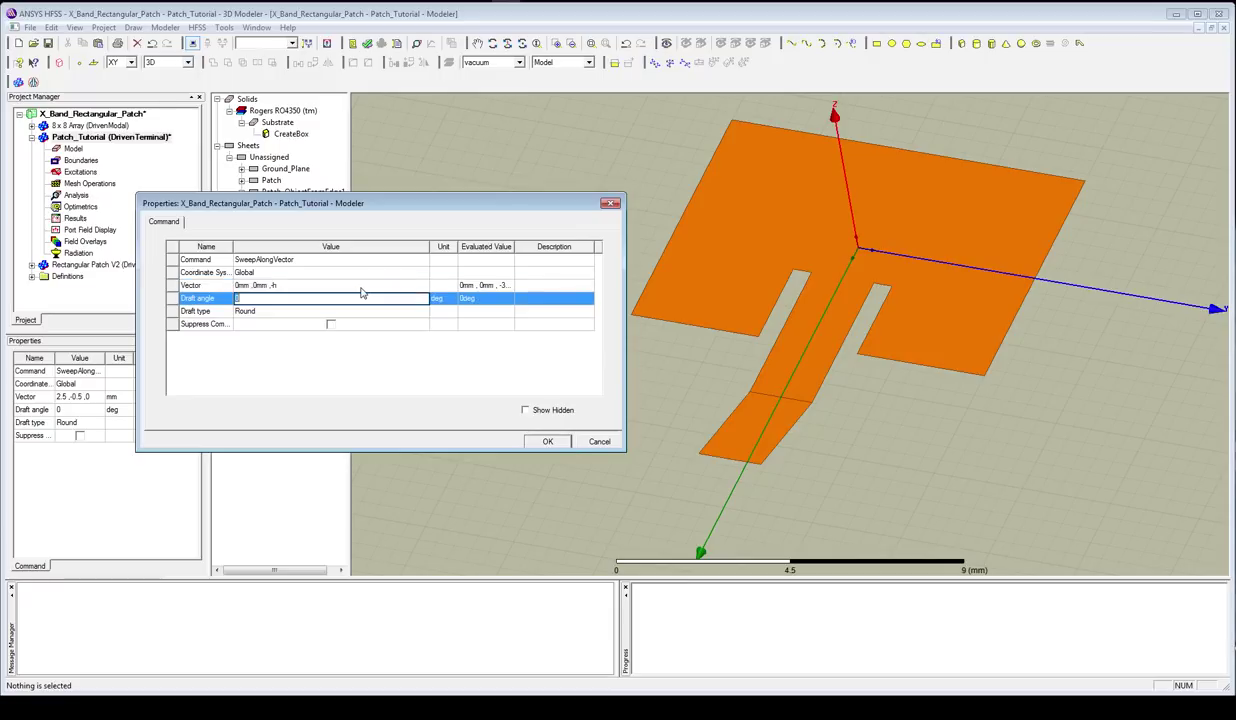
{"action": "key", "text": "Return"}
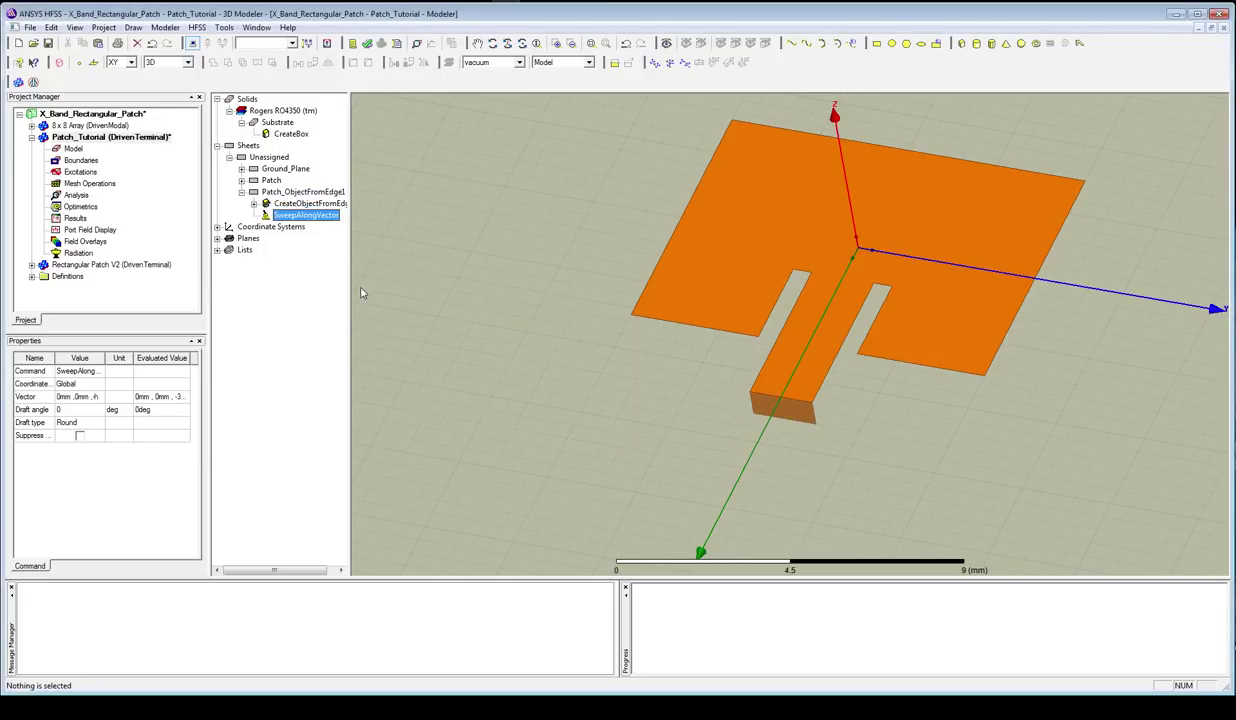
- Rename the swept feed-end sheet as Source and set its color to bright green, keeping transparency at 0
{"action": "double_click", "coordinate": [302, 191]}
{"action": "left_click", "coordinate": [284, 262]}
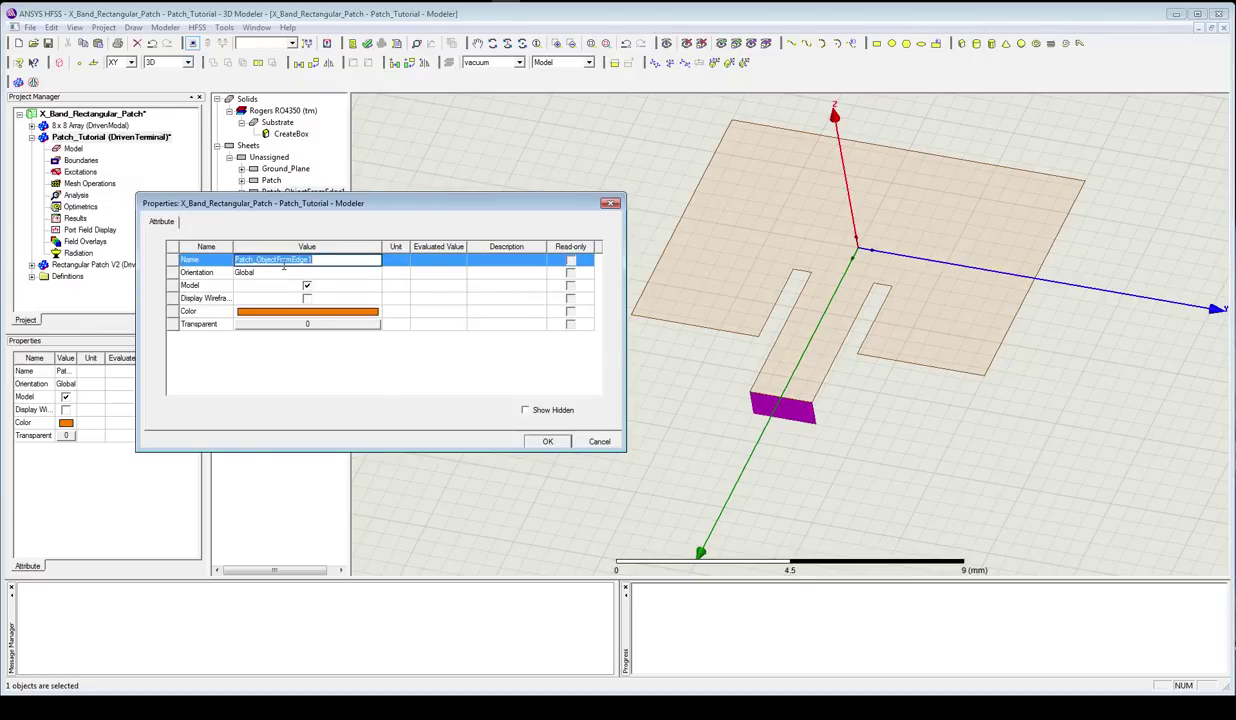
{"action": "type", "text": "Source"}
{"action": "left_click", "coordinate": [284, 271]}
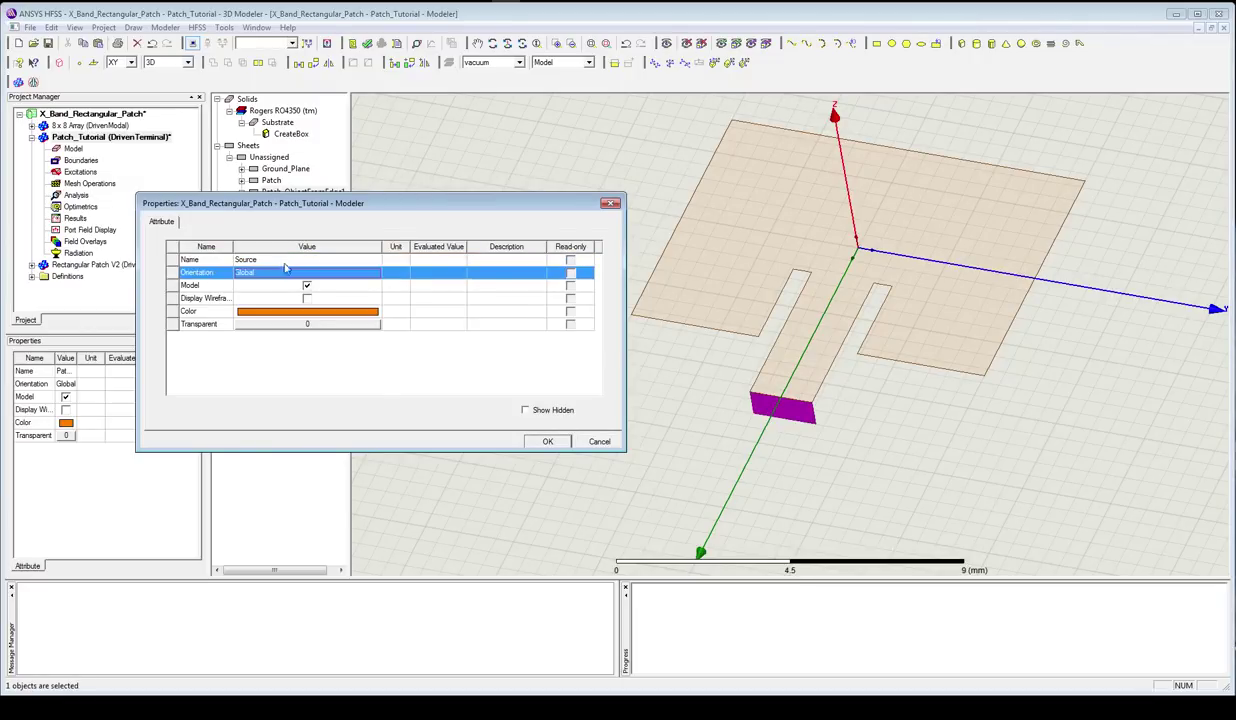
{"action": "left_click", "coordinate": [310, 311]}
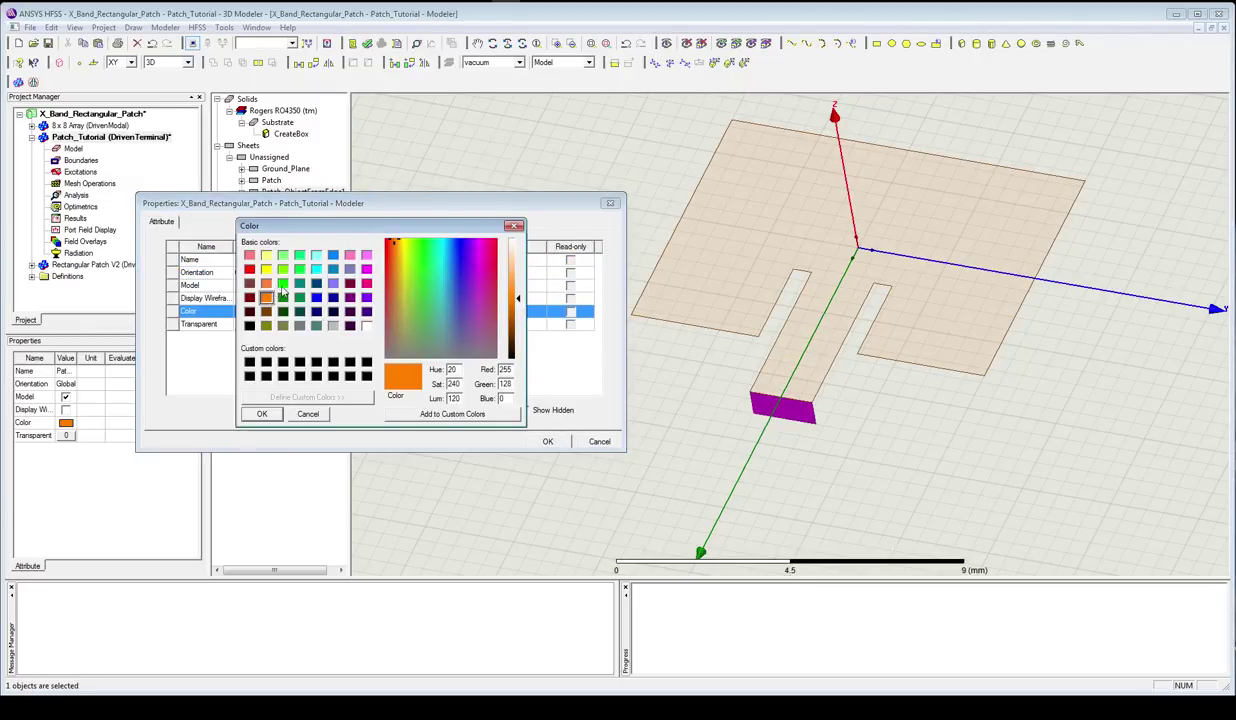
{"action": "left_click", "coordinate": [283, 284]}
{"action": "left_click", "coordinate": [262, 413]}
{"action": "left_click", "coordinate": [306, 324]}
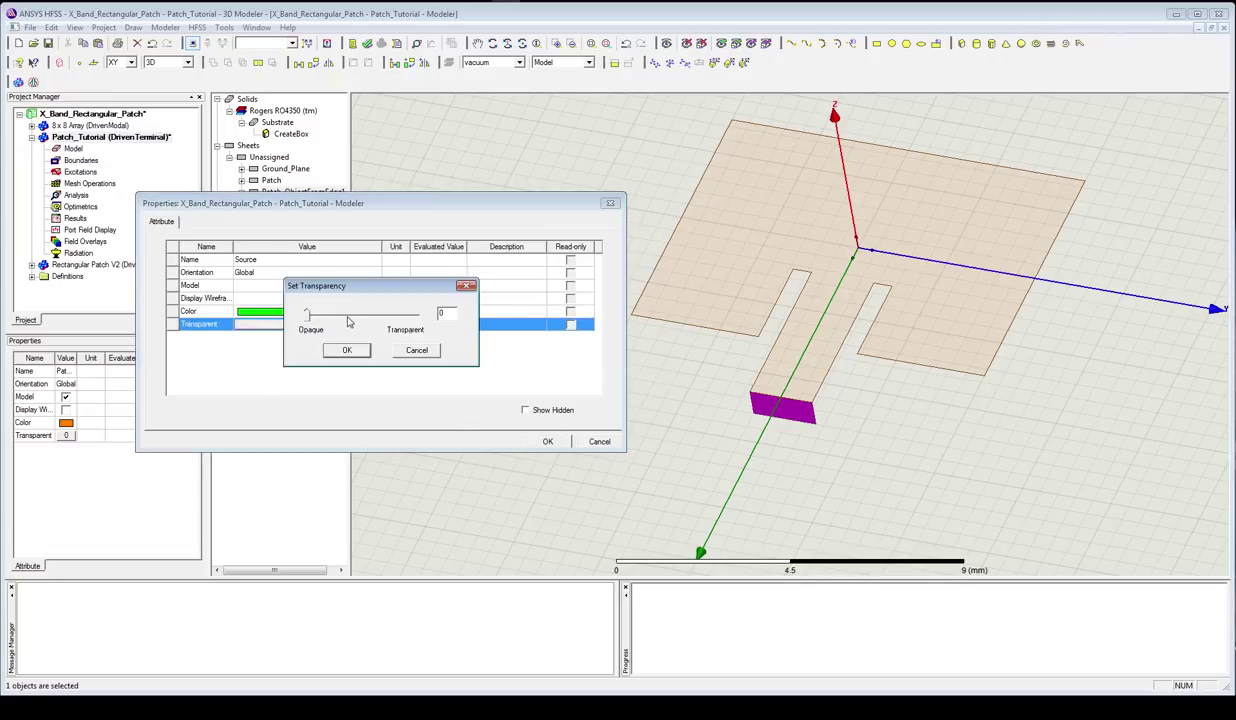
{"action": "left_click", "coordinate": [346, 350]}
{"action": "left_click", "coordinate": [547, 441]}
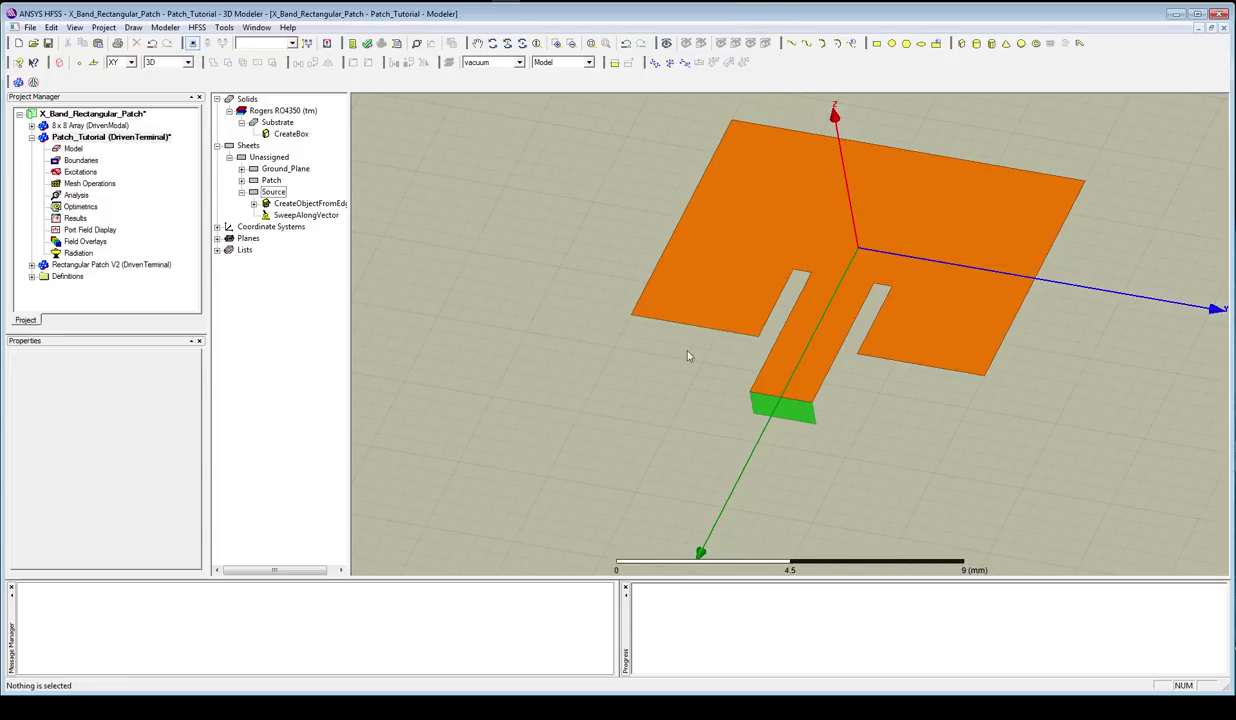
- Duplicate the Substrate box in place by copying and pasting it
{"action": "left_click", "coordinate": [666, 352]}
{"action": "mouse_move", "coordinate": [668, 352]}
{"action": "left_mouse_down", "text": "alt"}
{"action": "mouse_move", "coordinate": [675, 326]}
{"action": "mouse_move", "coordinate": [640, 326]}
{"action": "mouse_move", "coordinate": [692, 323]}
{"action": "mouse_move", "coordinate": [703, 298]}
{"action": "mouse_move", "coordinate": [654, 353]}
{"action": "left_mouse_up", "text": "alt"}
{"action": "scroll", "coordinate": [654, 353], "scroll_direction": "down", "scroll_amount": 4}
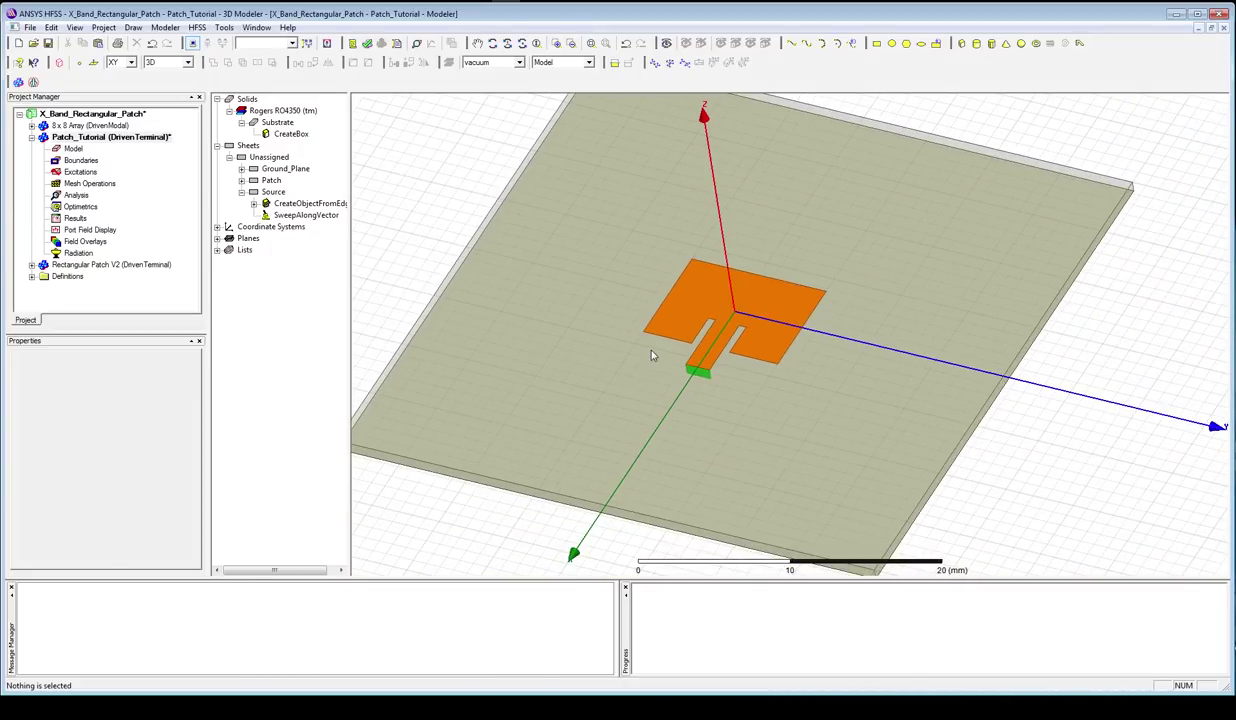
{"action": "scroll", "coordinate": [651, 355], "scroll_direction": "up", "scroll_amount": 1}
{"action": "left_click_drag", "start_coordinate": [645, 265], "coordinate": [689, 308], "text": "shift"}
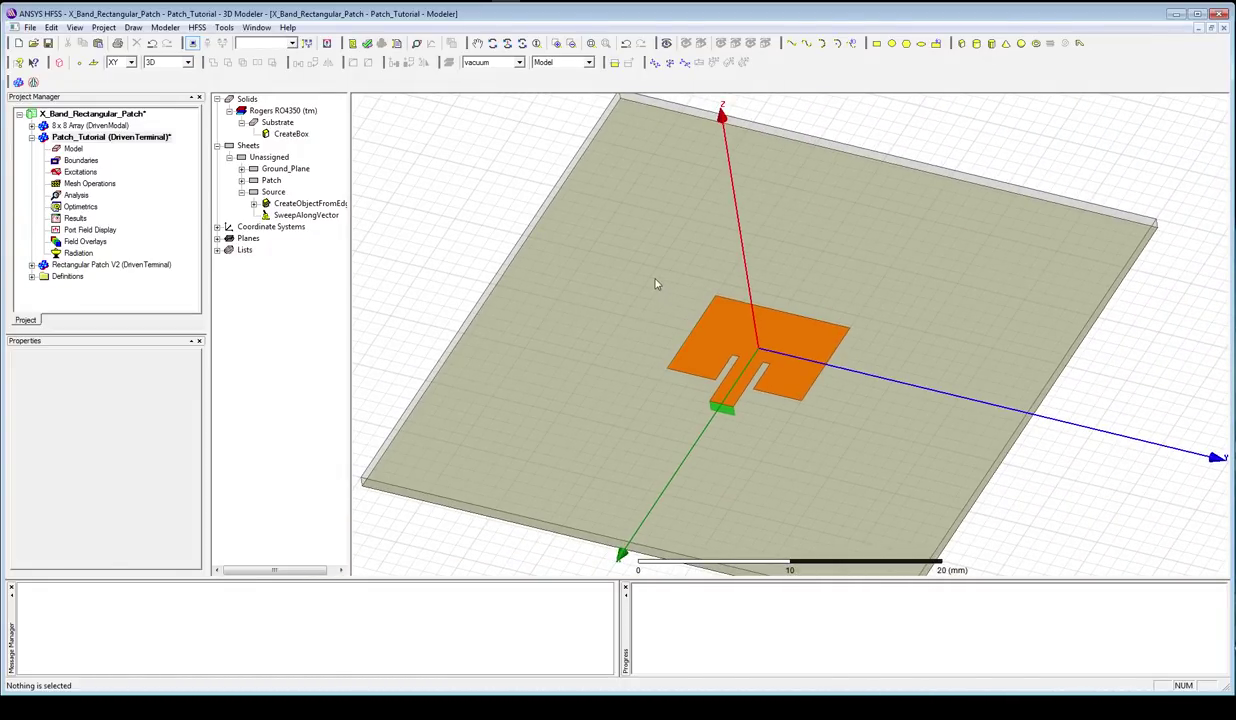
{"action": "left_click", "coordinate": [241, 122]}
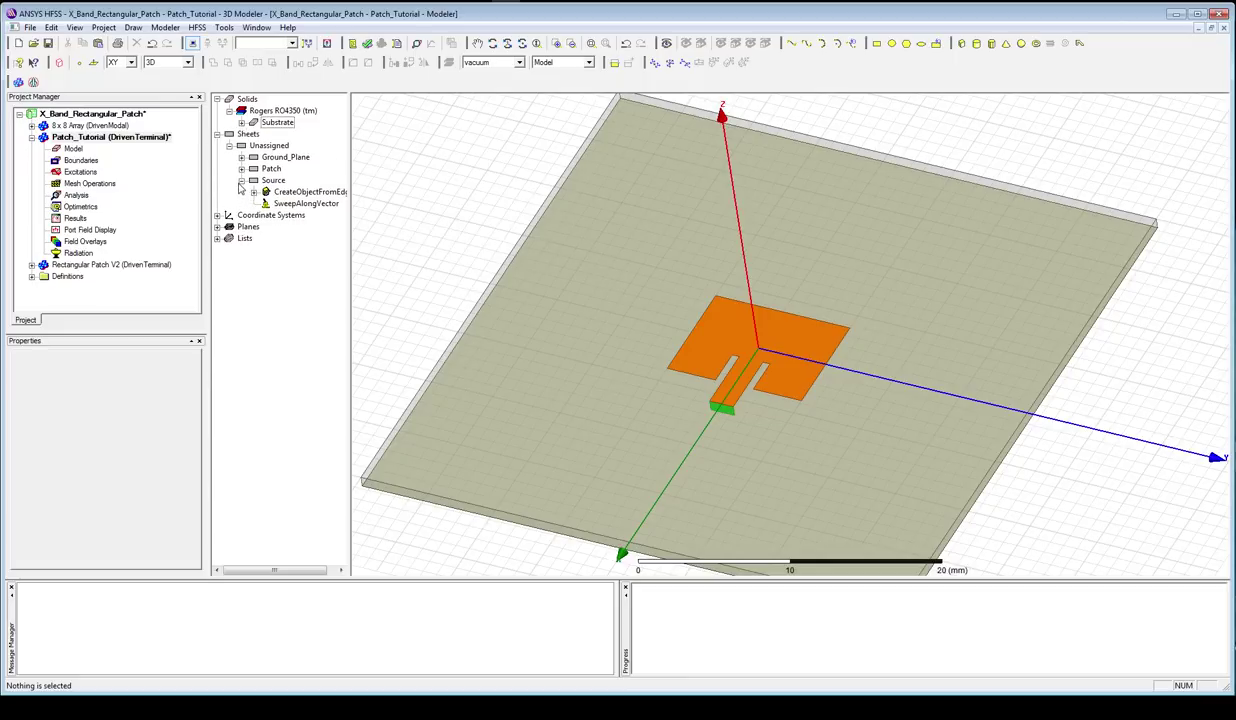
{"action": "left_click", "coordinate": [241, 181]}
{"action": "left_click", "coordinate": [270, 121]}
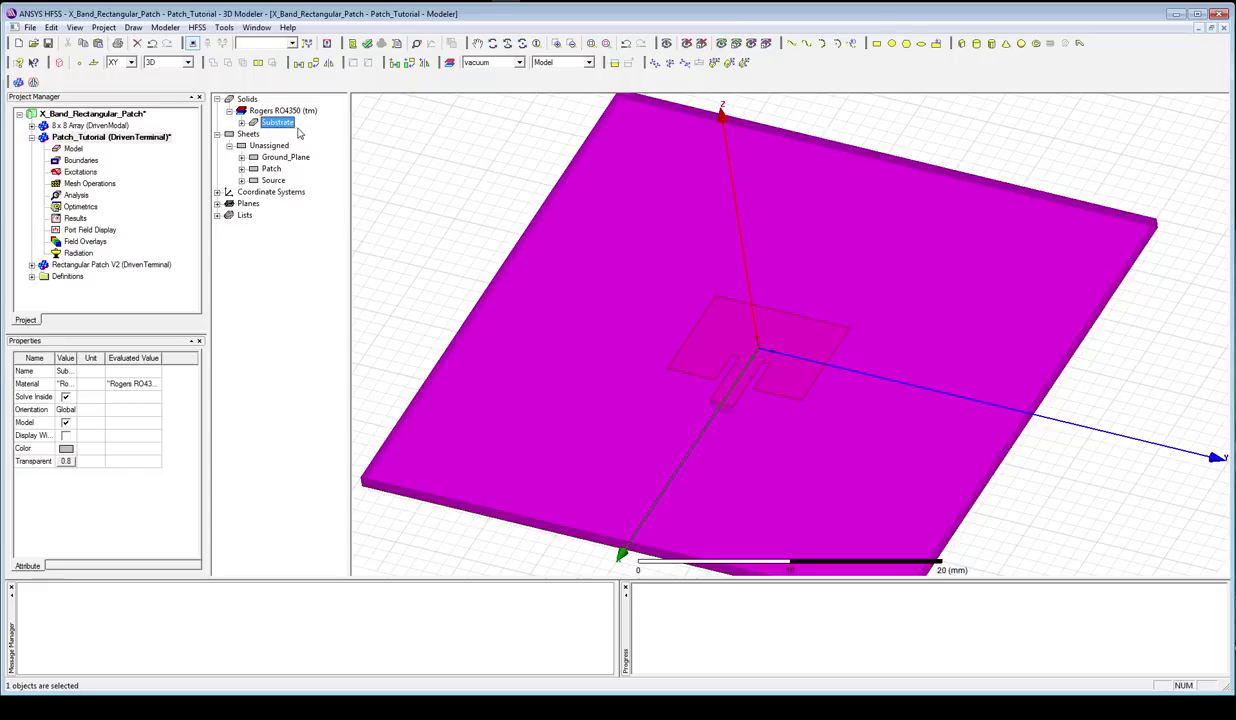
{"action": "key", "text": "ctrl+c"}
{"action": "key", "text": "ctrl+v"}
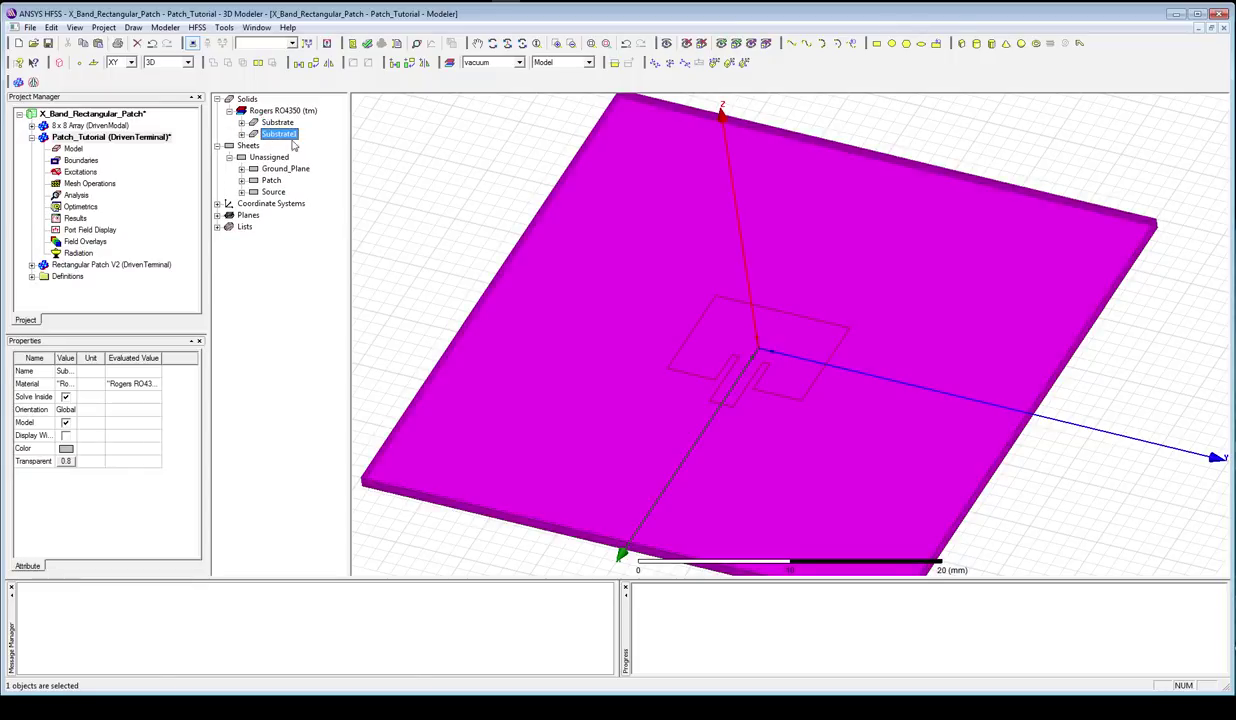
- Rename the copied substrate box as Air and assign it the vacuum material
{"action": "left_click", "coordinate": [241, 134]}
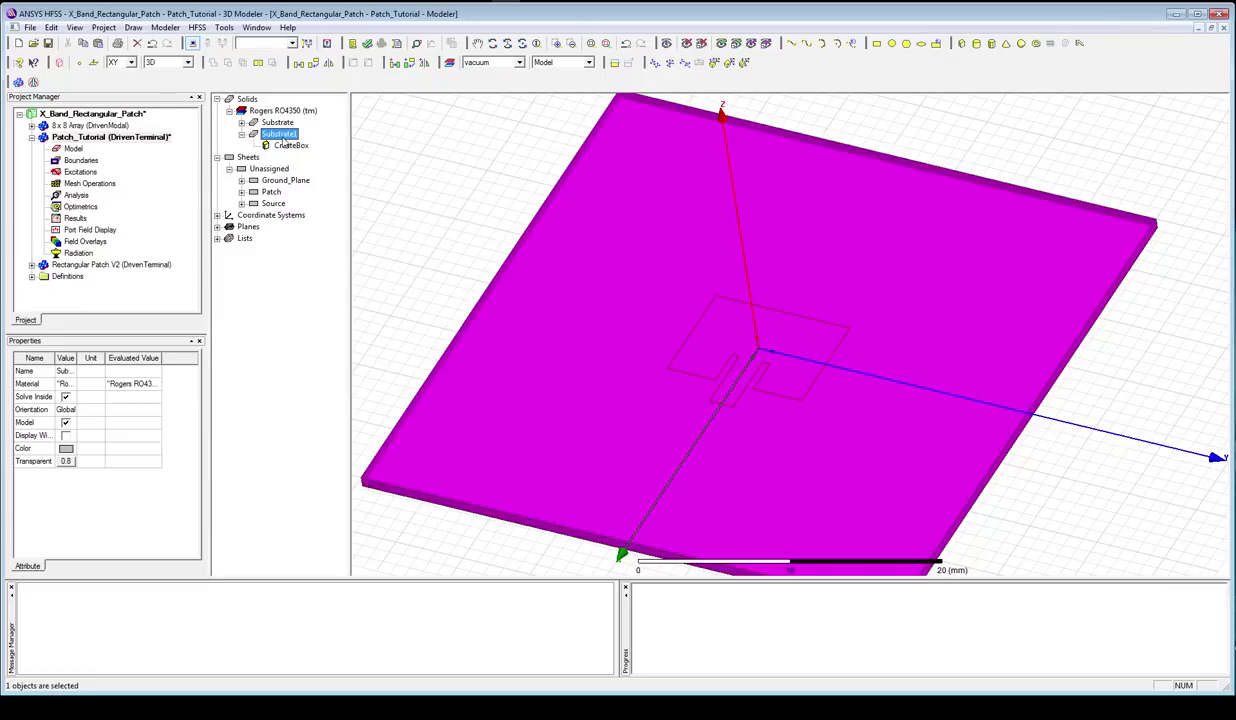
{"action": "double_click", "coordinate": [280, 134]}
{"action": "left_click", "coordinate": [325, 258]}
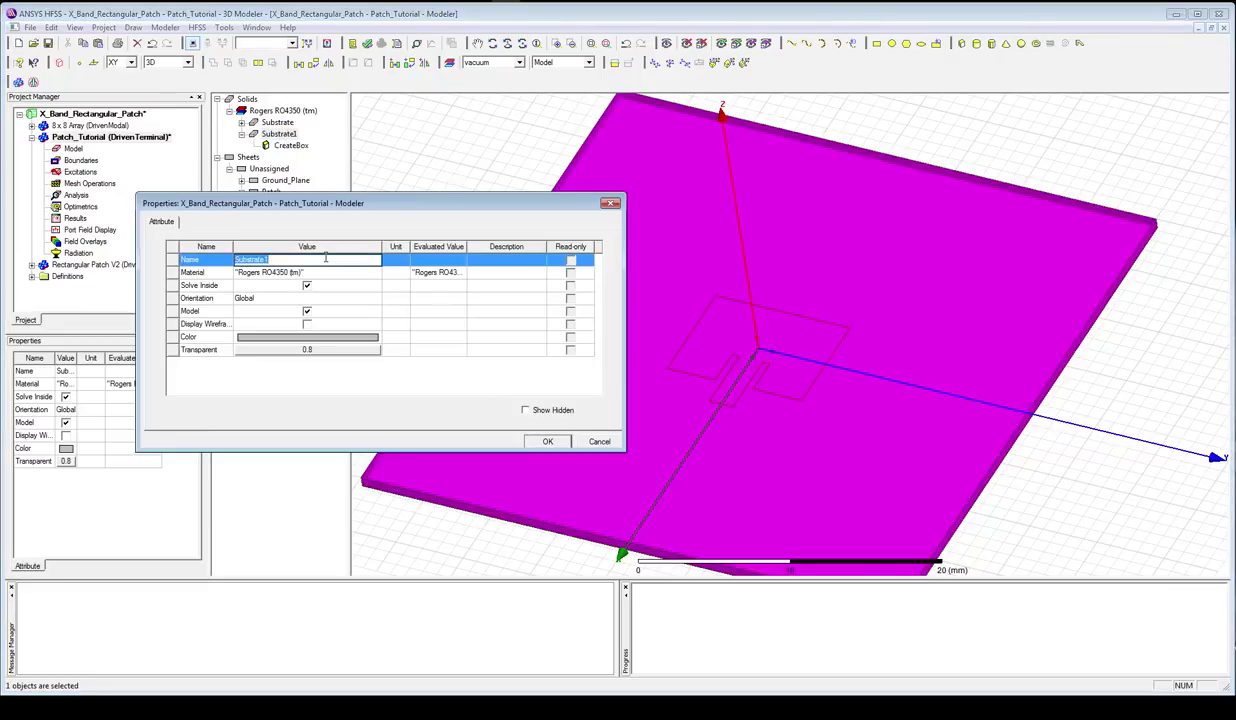
{"action": "type", "text": "Air"}
{"action": "key", "text": "Return"}
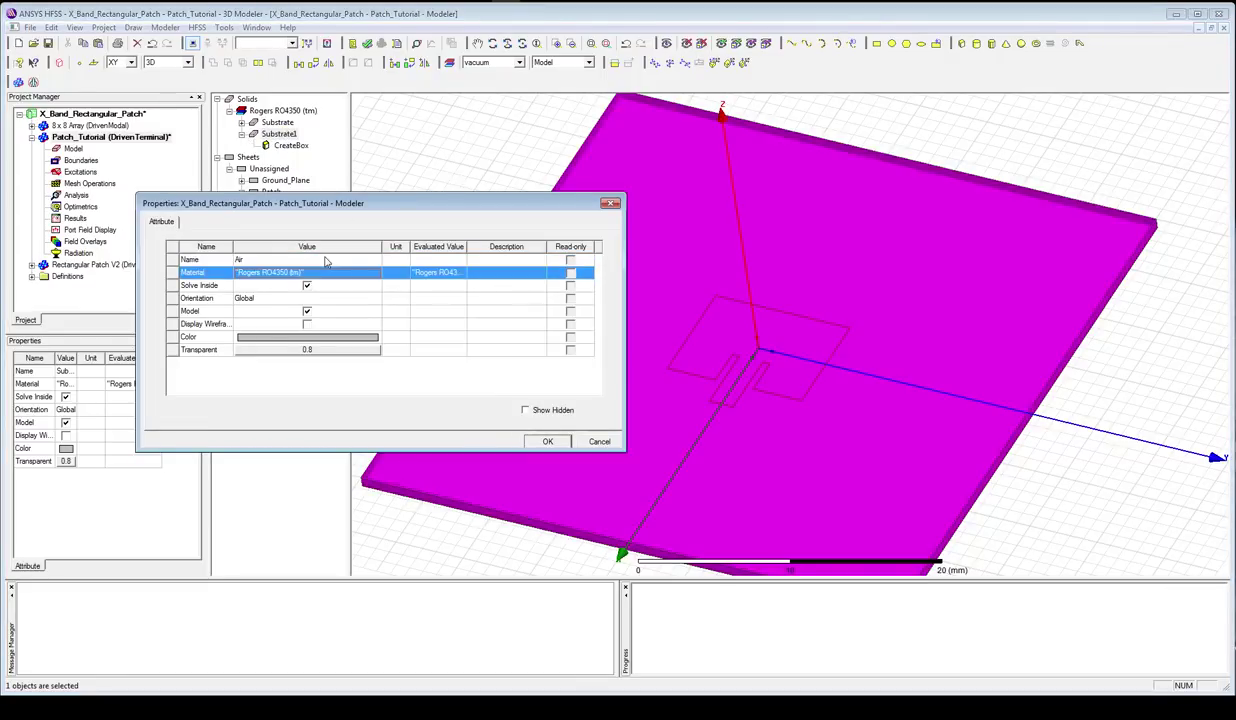
{"action": "left_click", "coordinate": [331, 272]}
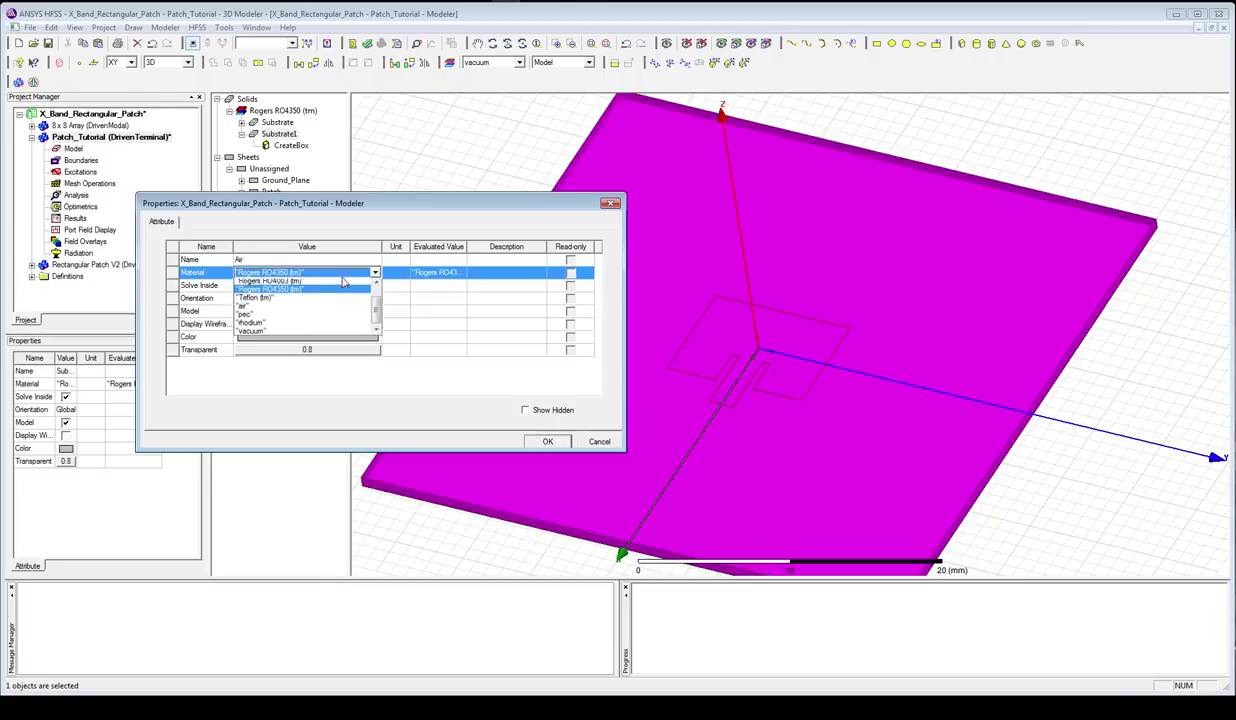
{"action": "left_click", "coordinate": [297, 334]}
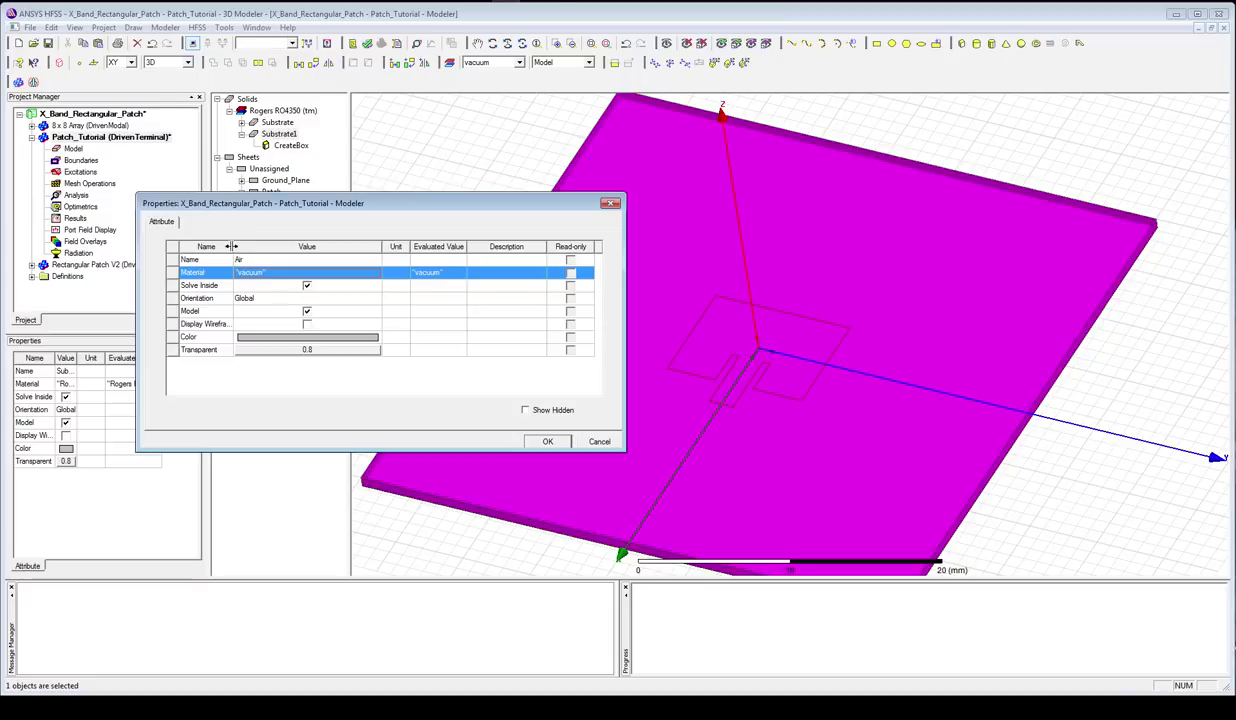
- Display the Air box as a wireframe in black with transparency 0
{"action": "left_click_drag", "start_coordinate": [233, 246], "coordinate": [248, 246]}
{"action": "left_click", "coordinate": [322, 326]}
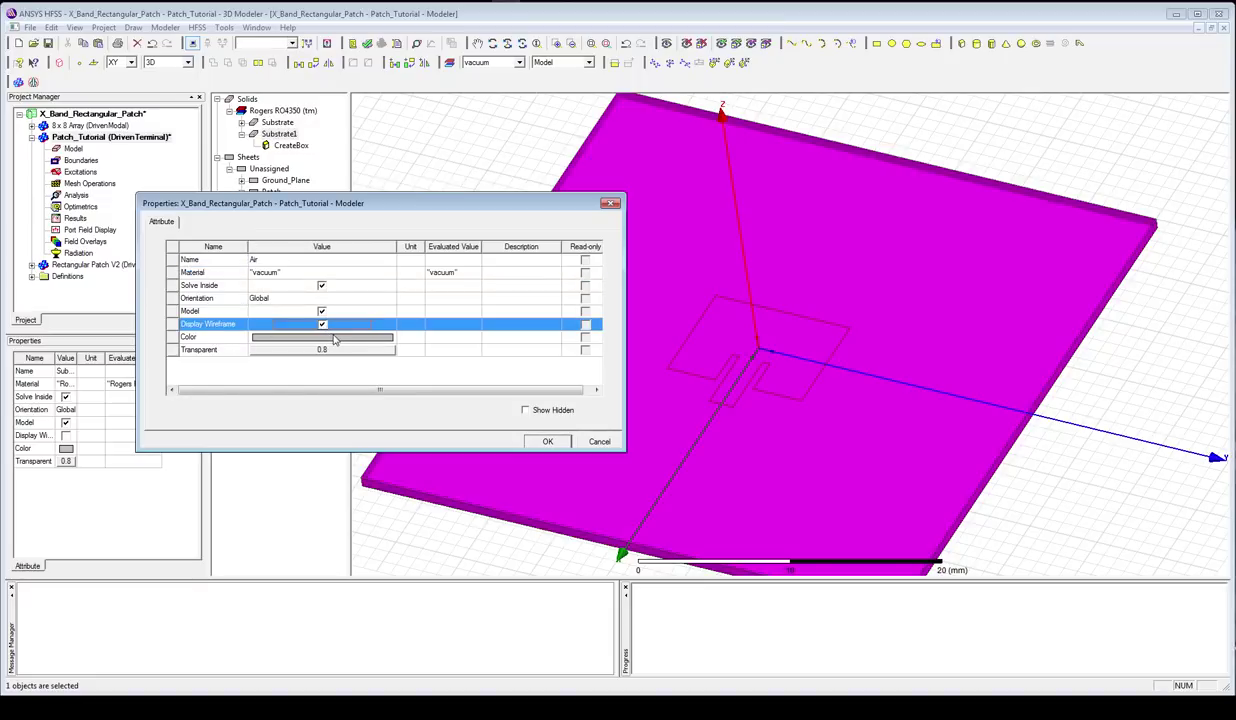
{"action": "left_click", "coordinate": [334, 340]}
{"action": "left_click", "coordinate": [249, 362]}
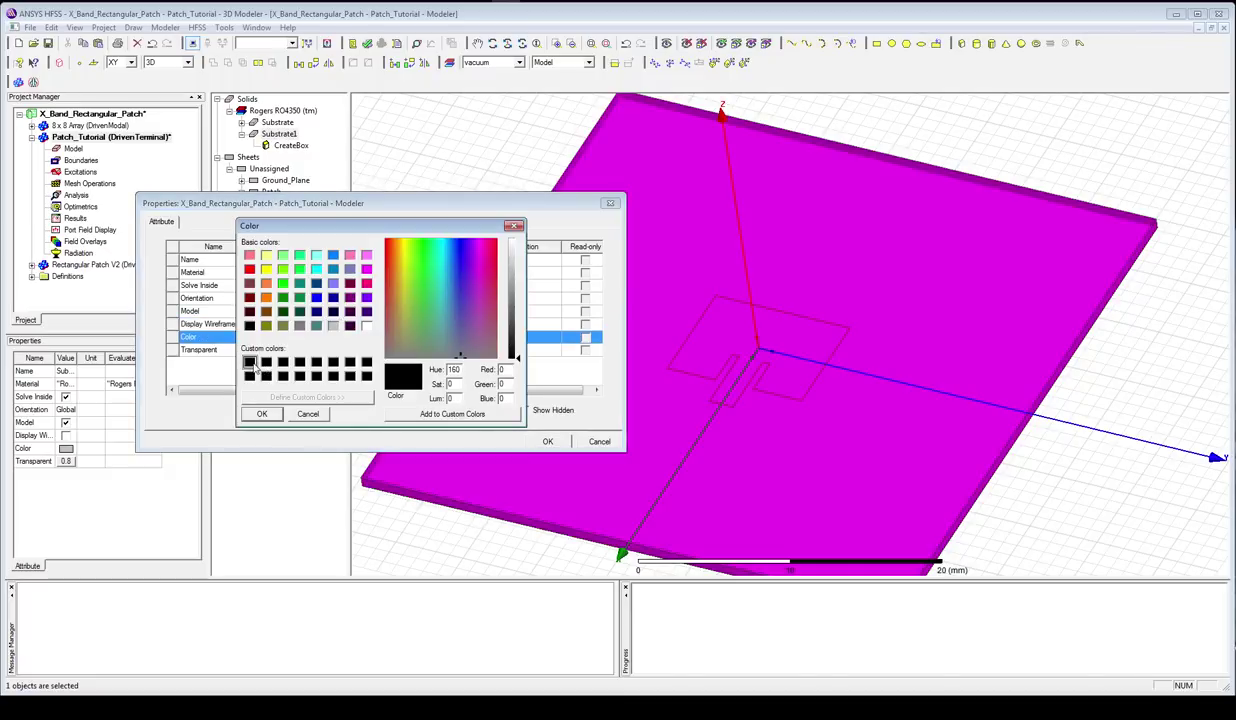
{"action": "left_click", "coordinate": [264, 414]}
{"action": "left_click", "coordinate": [307, 350]}
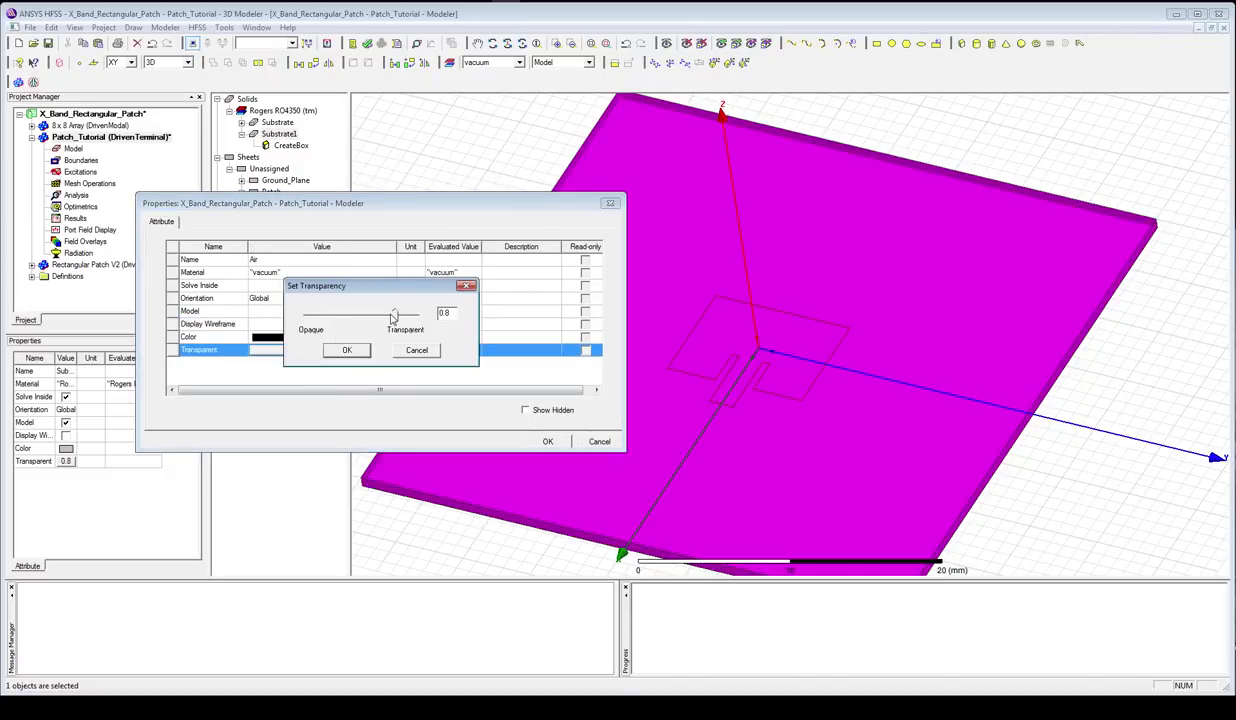
{"action": "left_click_drag", "start_coordinate": [386, 314], "coordinate": [300, 314]}
{"action": "left_click", "coordinate": [333, 350]}
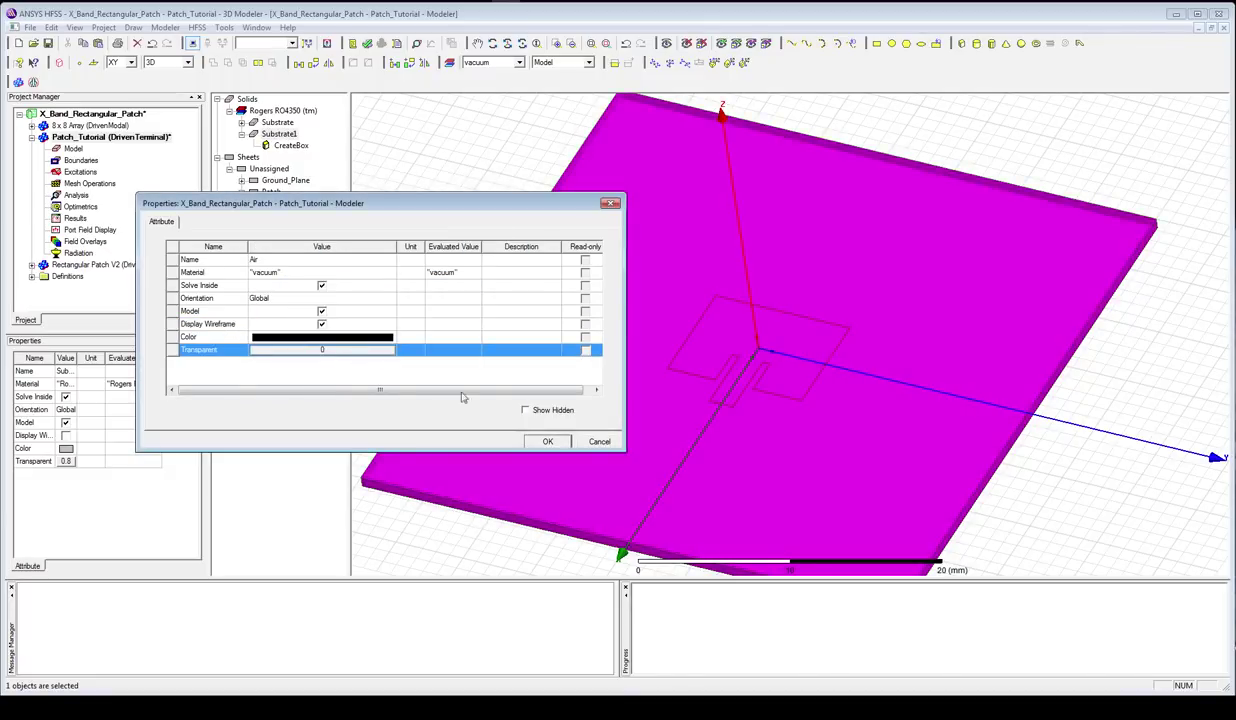
{"action": "left_click", "coordinate": [545, 441]}
- Set the Air box's Z size to a new variable QW with a value of 15 mm
{"action": "left_click", "coordinate": [368, 250]}
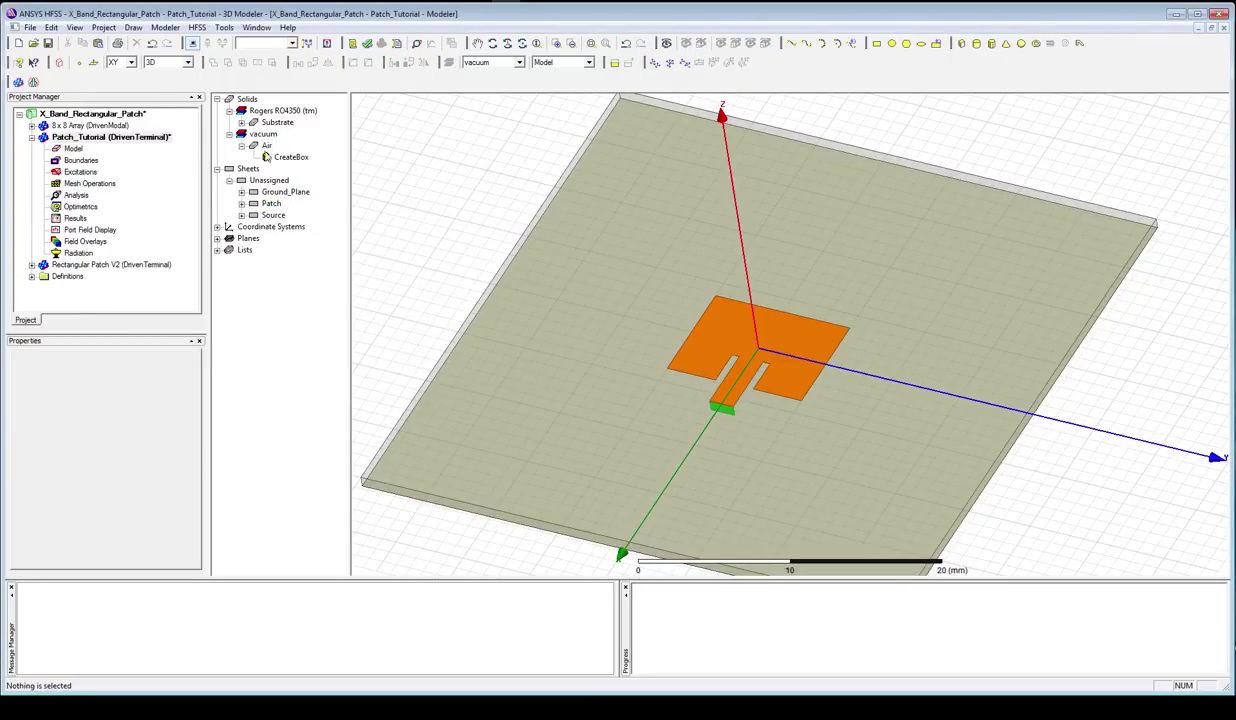
{"action": "left_click", "coordinate": [254, 147]}
{"action": "double_click", "coordinate": [268, 156]}
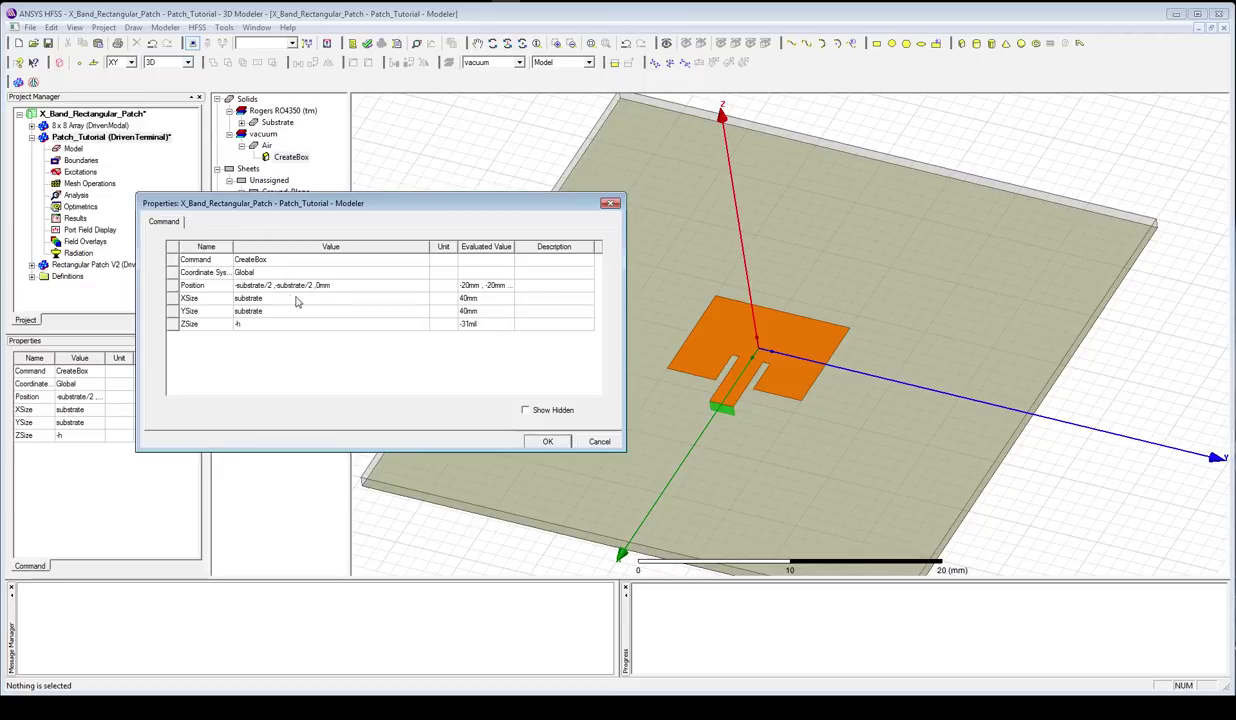
{"action": "left_click", "coordinate": [343, 284]}
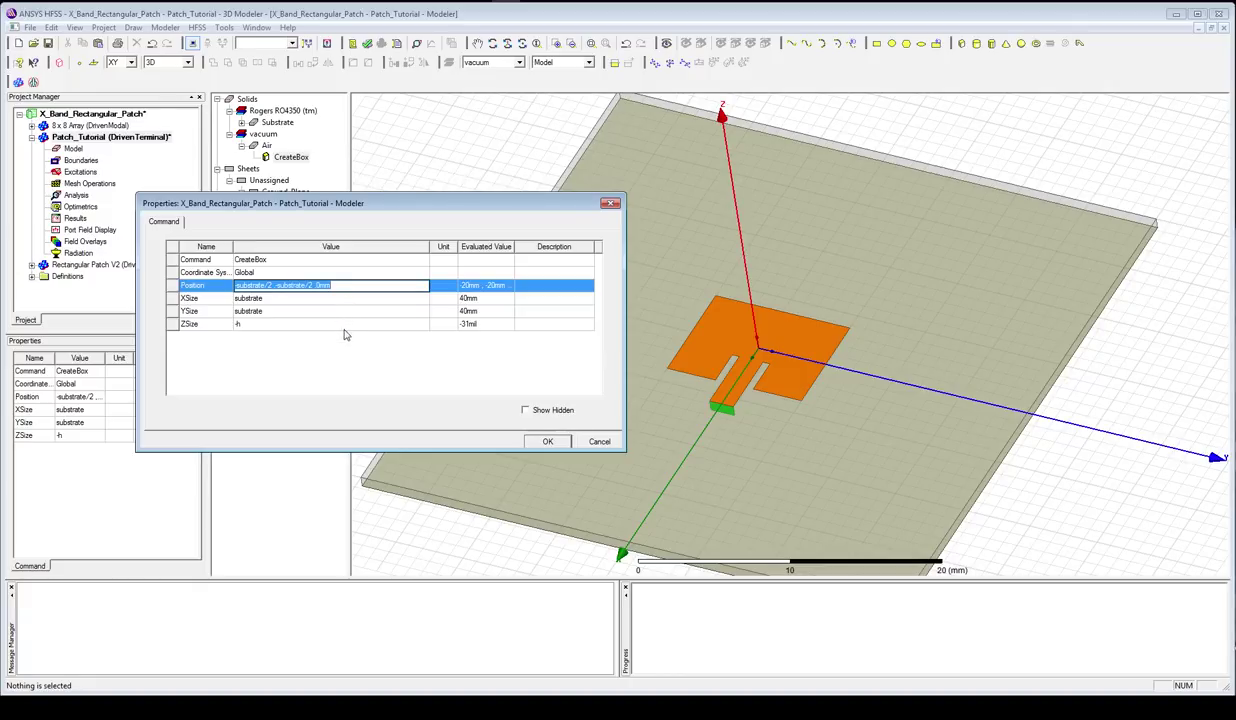
{"action": "left_click", "coordinate": [348, 324]}
{"action": "type", "text": "Q"}
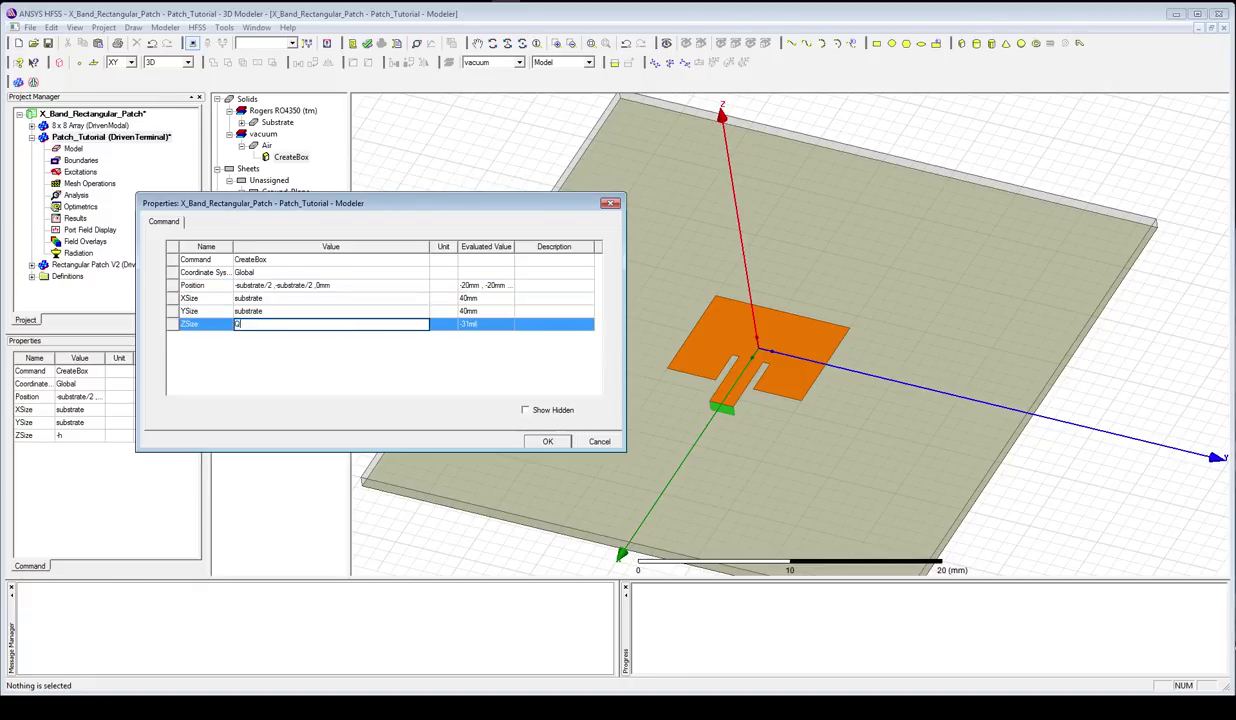
{"action": "type", "text": "W"}
{"action": "key", "text": "Return"}
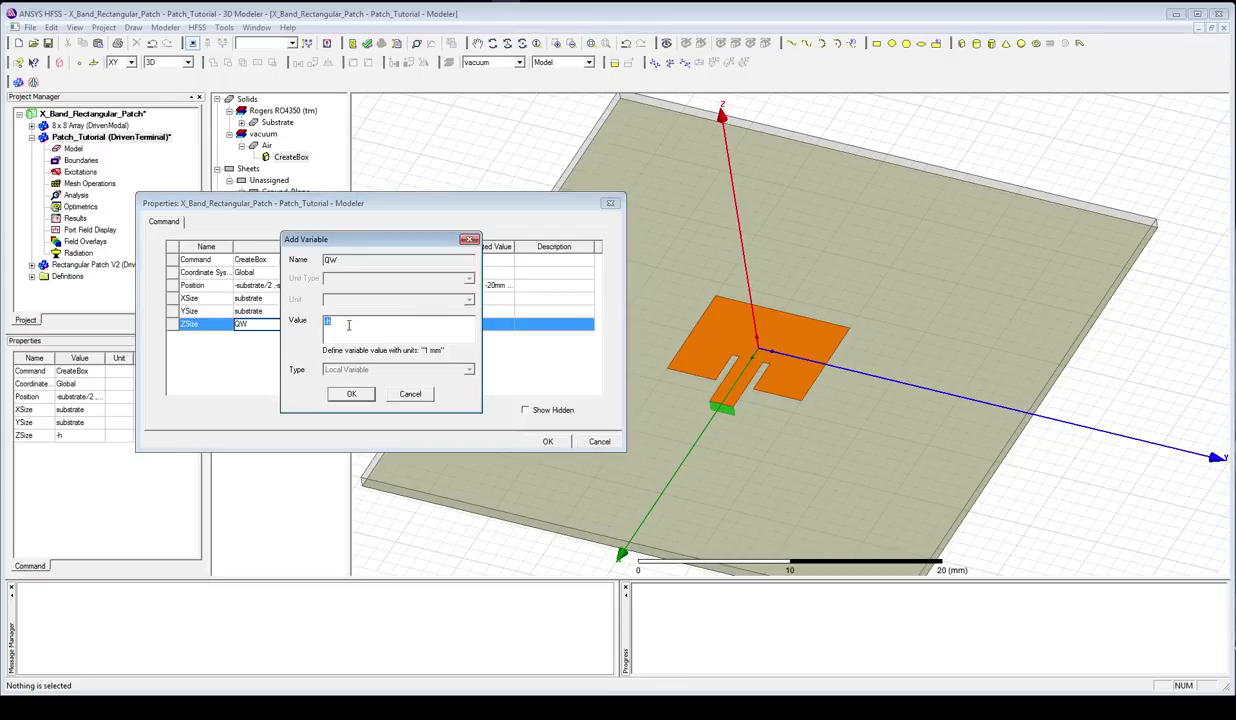
{"action": "type", "text": "15 mm"}
{"action": "key", "text": "Return"}
{"action": "key", "text": "Return"}
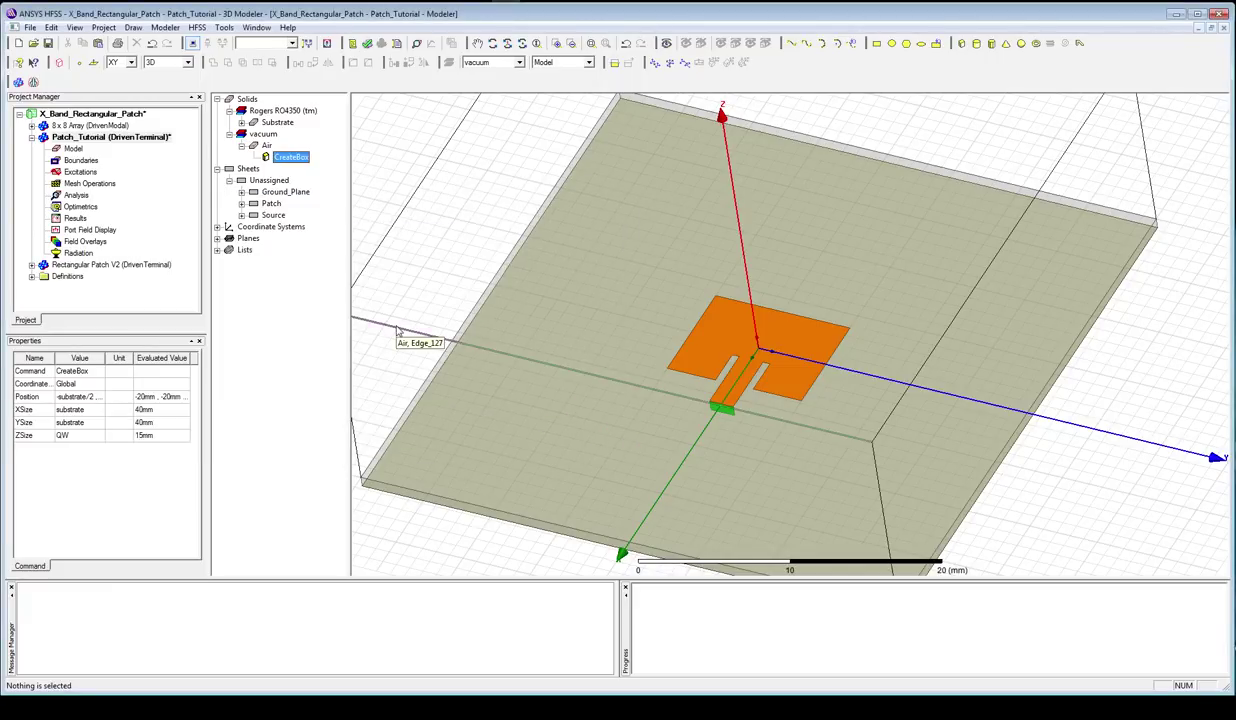
- Fit the whole model in view and examine the Air box enclosing the antenna
{"action": "key", "text": "ctrl+d"}
{"action": "left_click_drag", "start_coordinate": [660, 404], "coordinate": [620, 395]}
{"action": "left_click", "coordinate": [266, 146]}
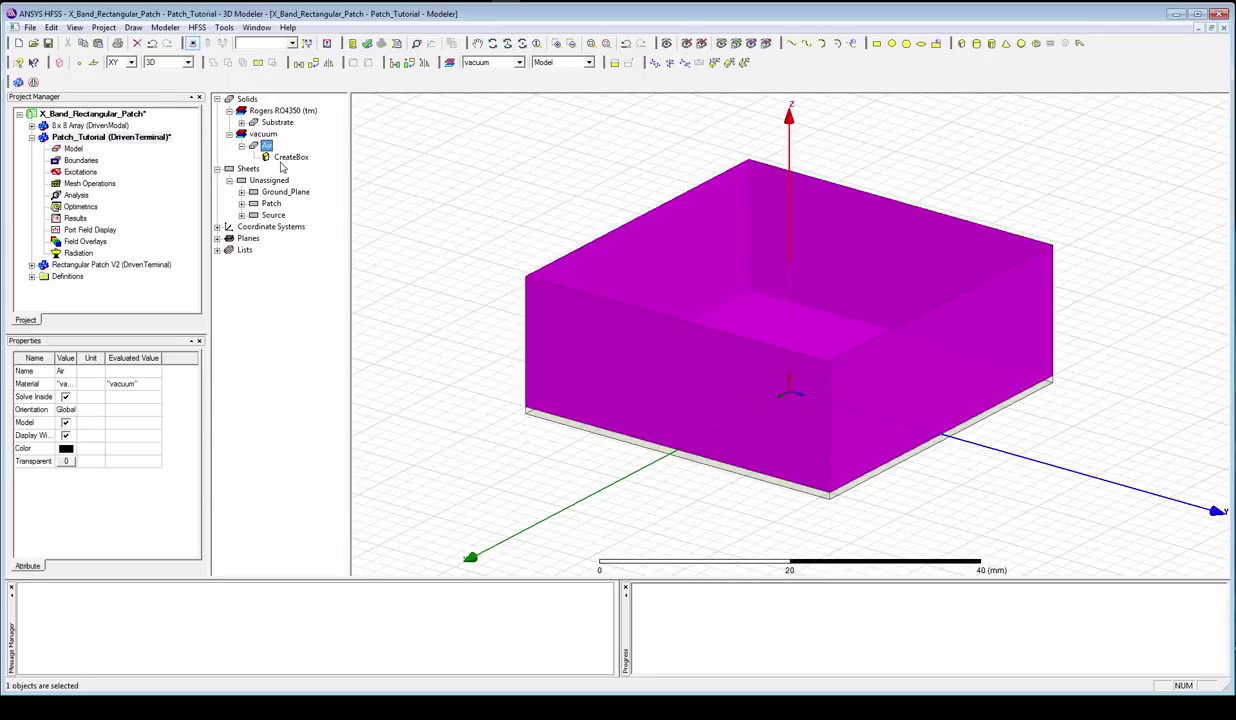
{"action": "left_click", "coordinate": [408, 160]}
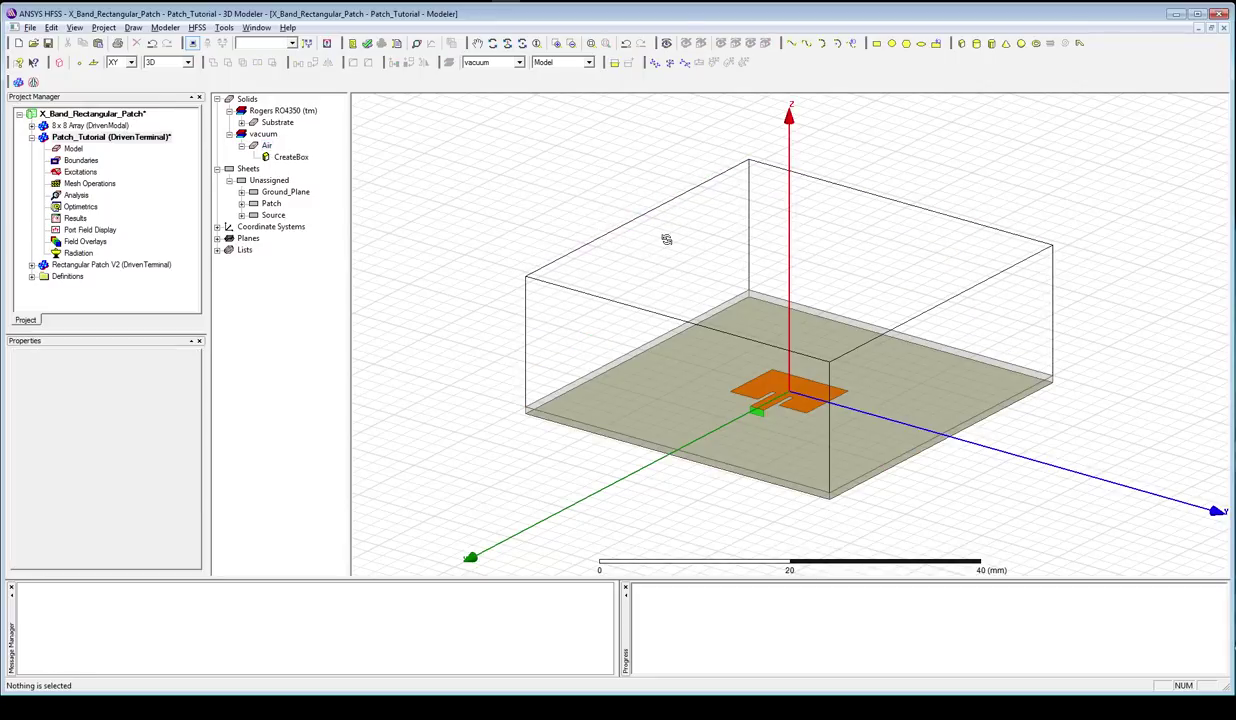
{"action": "left_click_drag", "start_coordinate": [666, 240], "coordinate": [582, 265], "text": "alt"}
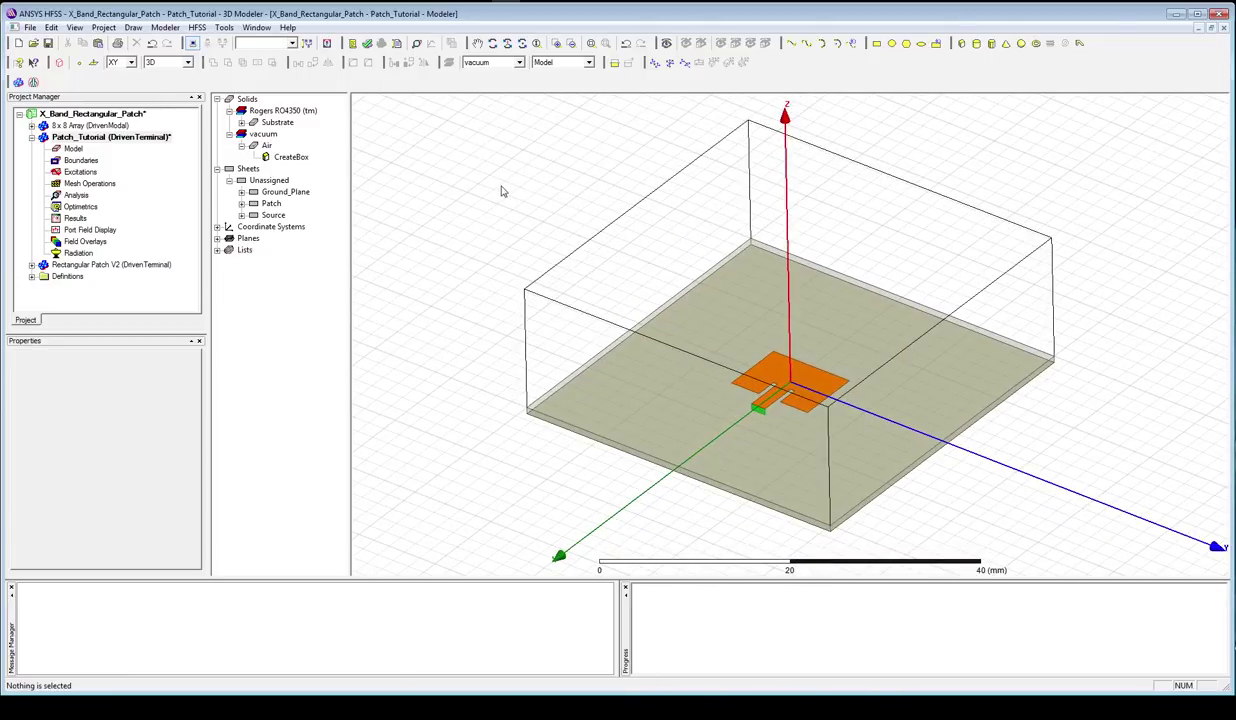
{"action": "left_click", "coordinate": [241, 146]}
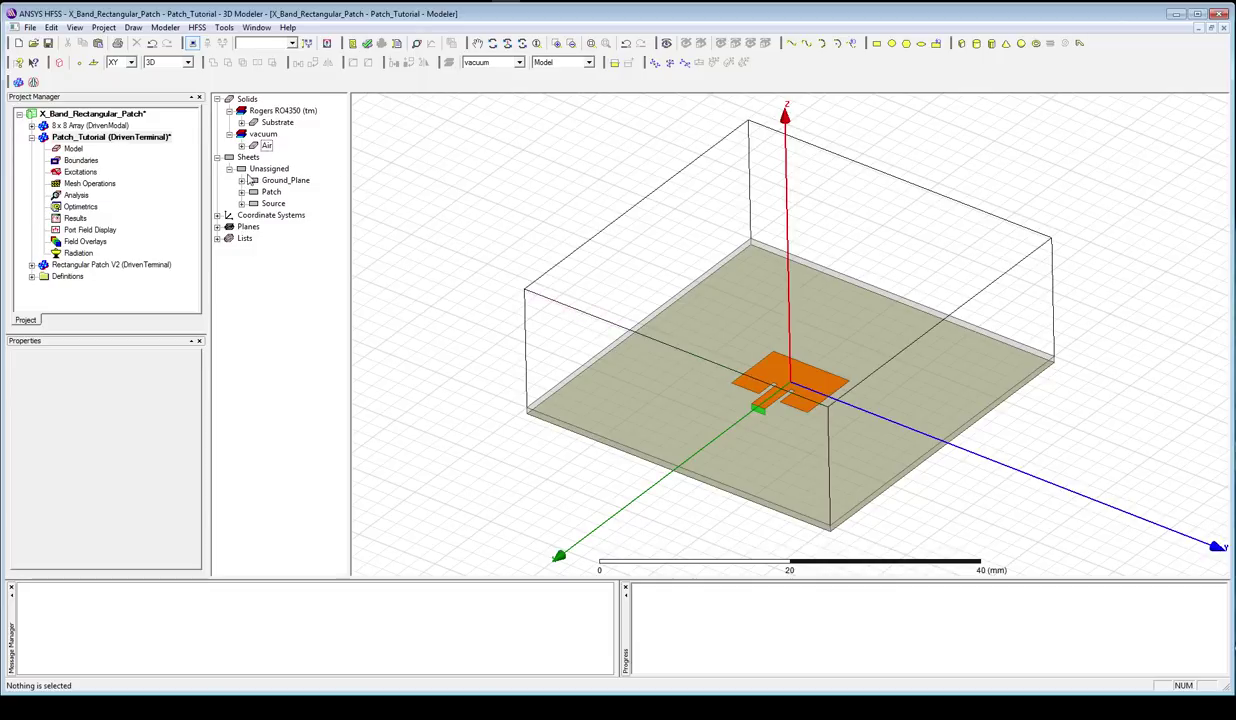
- Assign a Perfect E boundary named PerfE_Ground to the Ground_Plane sheet, without an infinite ground plane
{"action": "left_click", "coordinate": [266, 182]}
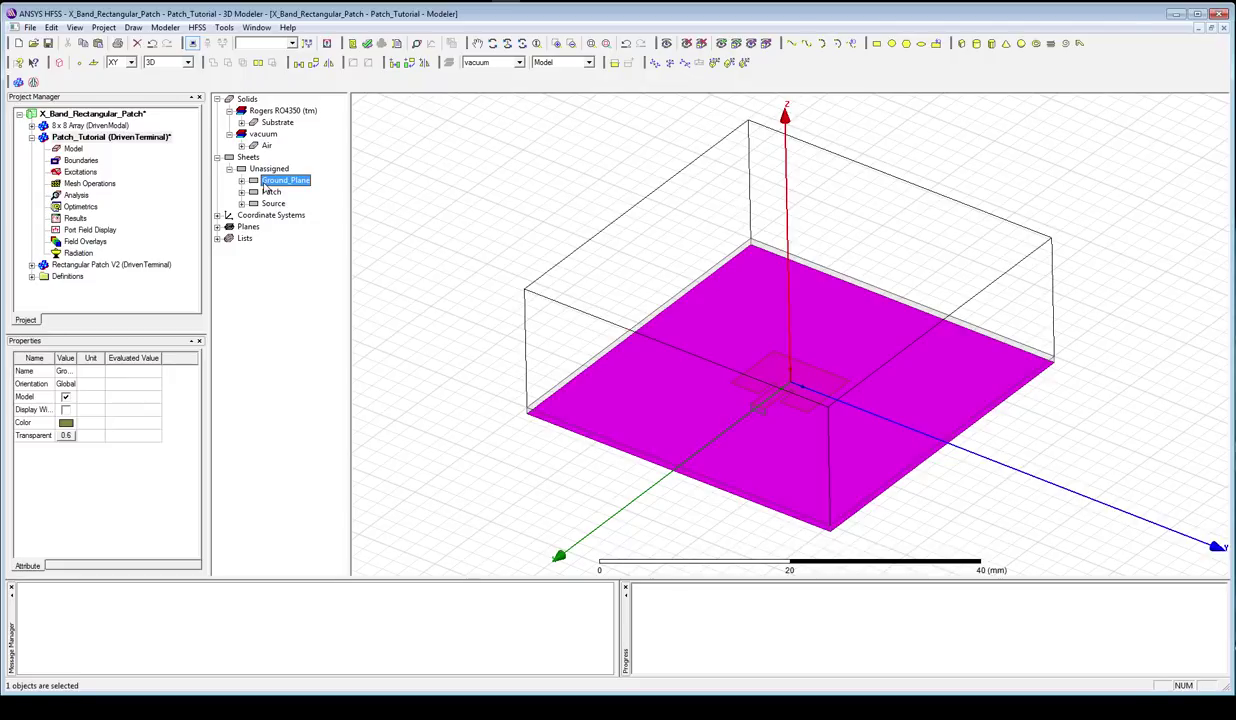
{"action": "right_click", "coordinate": [266, 190]}
{"action": "mouse_move", "coordinate": [340, 297]}
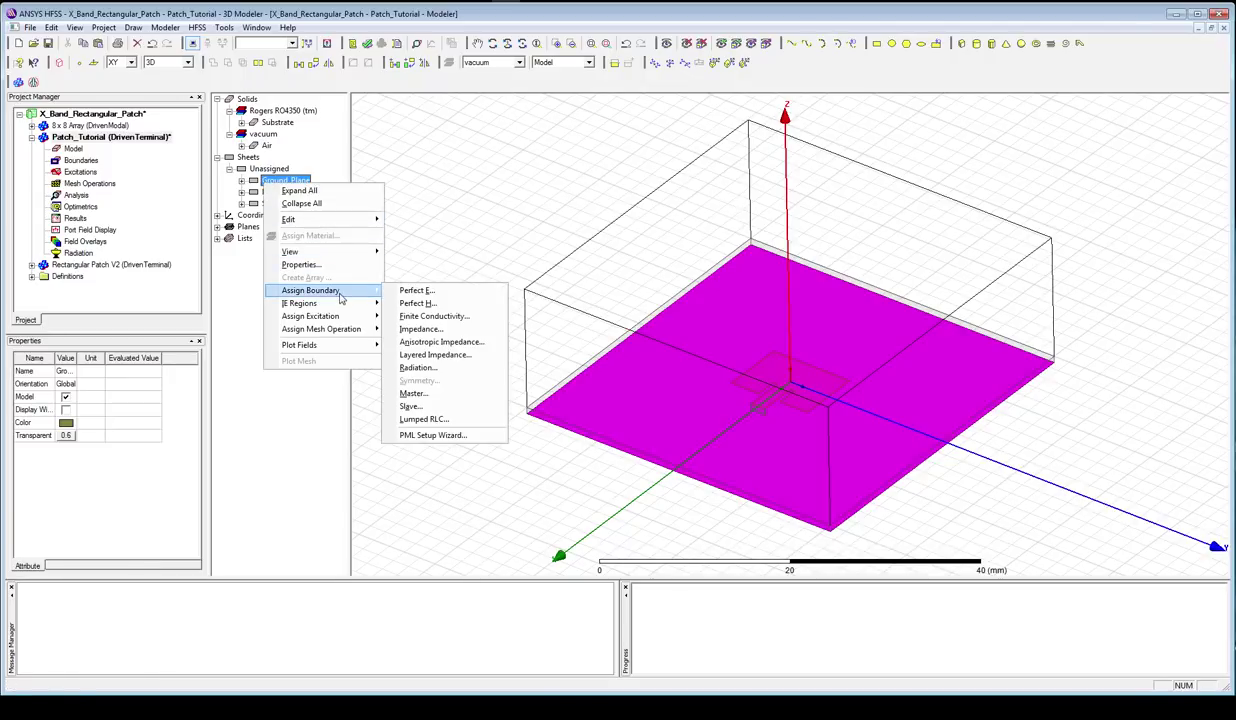
{"action": "left_click", "coordinate": [299, 180]}
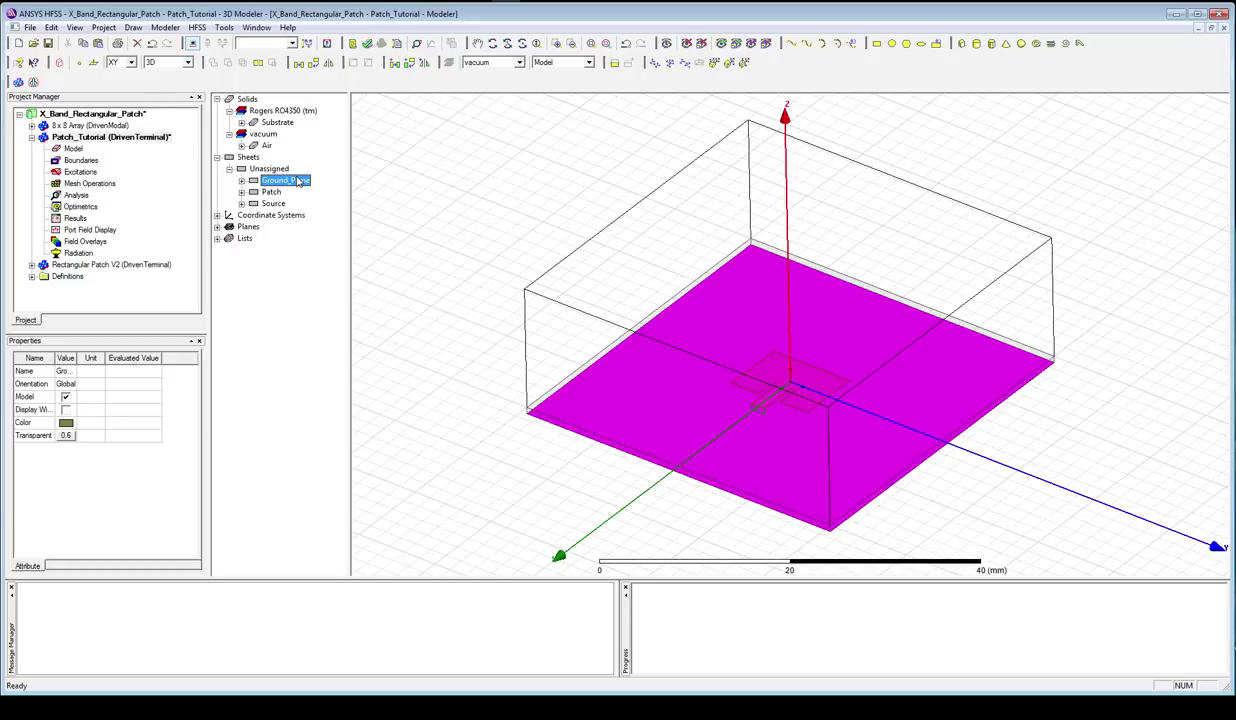
{"action": "right_click", "coordinate": [299, 180]}
{"action": "mouse_move", "coordinate": [387, 288]}
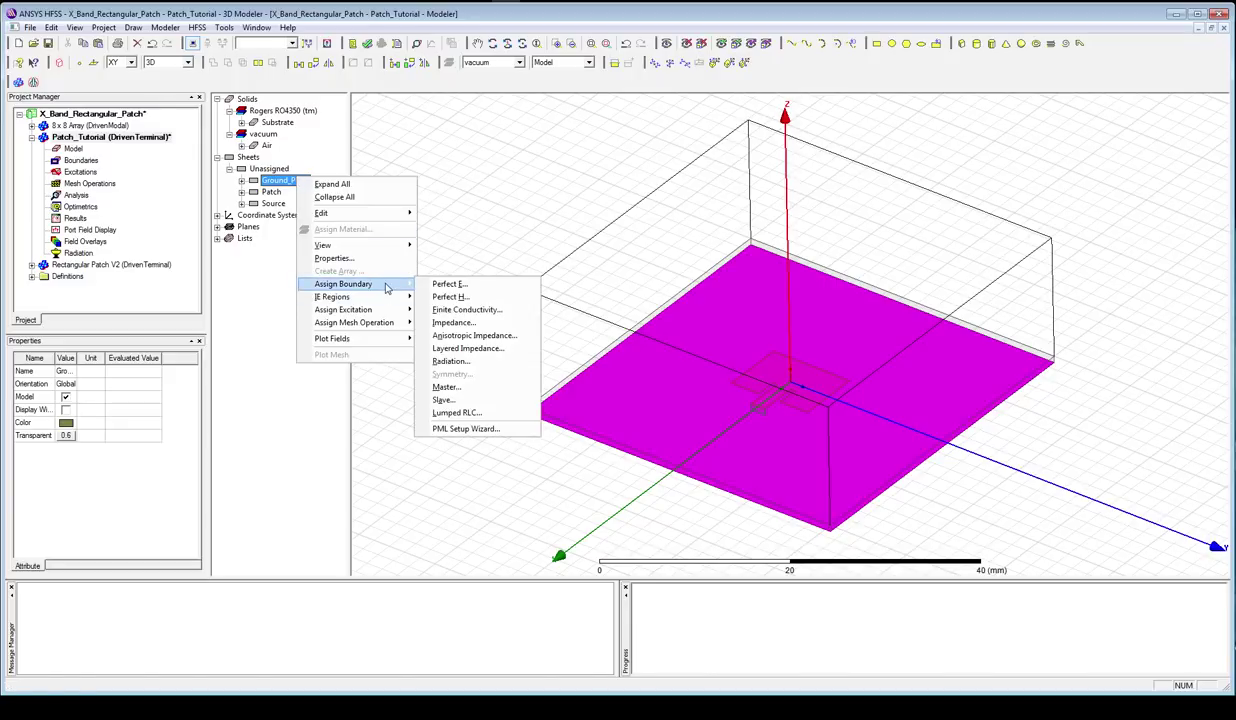
{"action": "left_click", "coordinate": [474, 286]}
{"action": "left_click", "coordinate": [599, 271]}
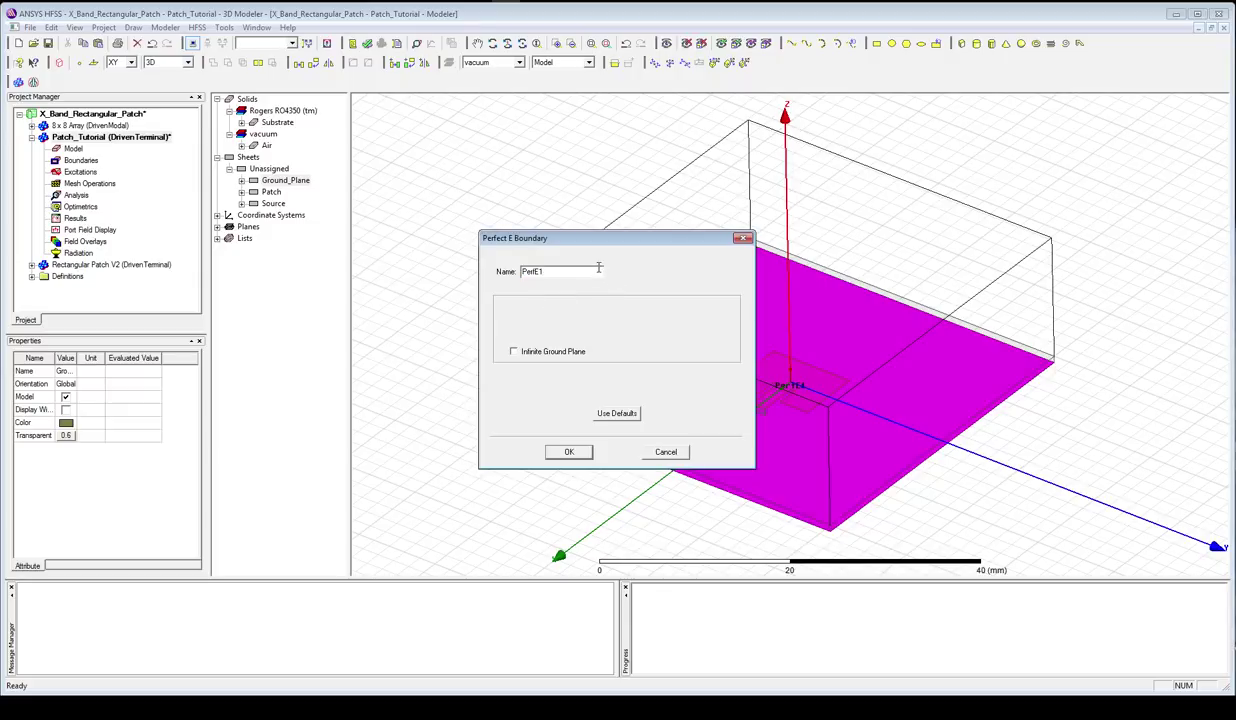
{"action": "key", "text": "BackSpace"}
{"action": "type", "text": "_Ground"}
{"action": "left_click", "coordinate": [569, 452]}
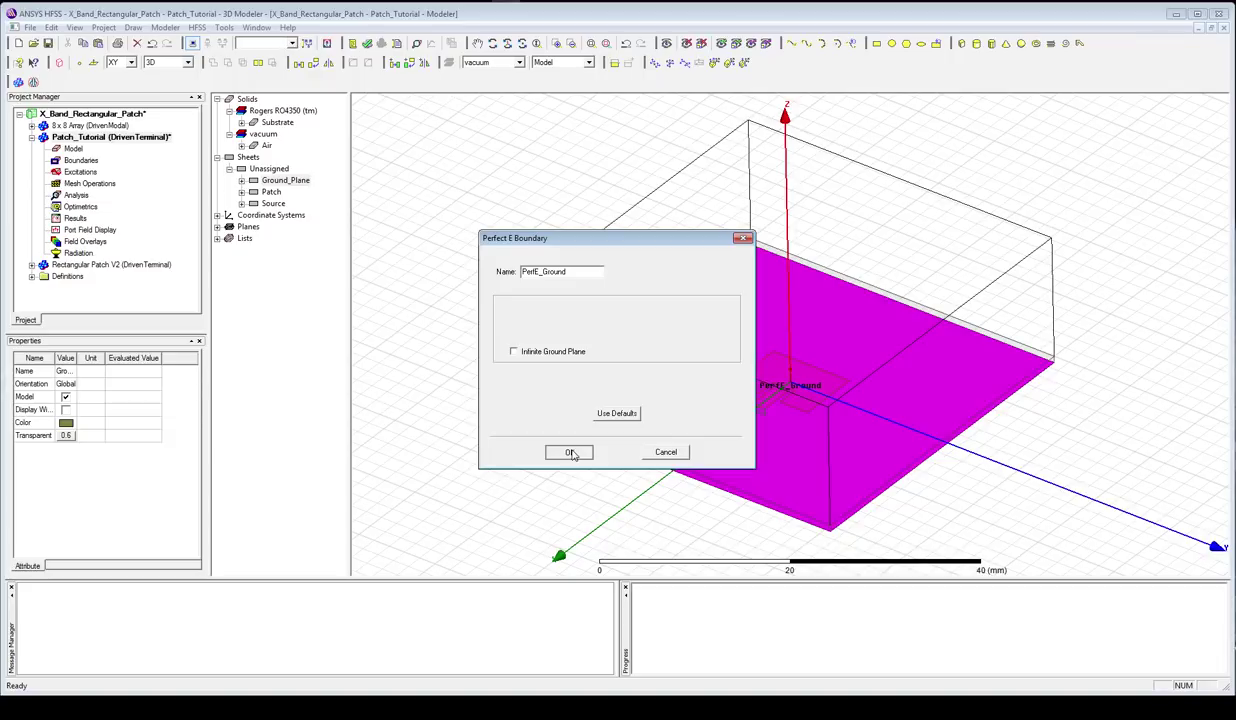
{"action": "left_click", "coordinate": [569, 452]}
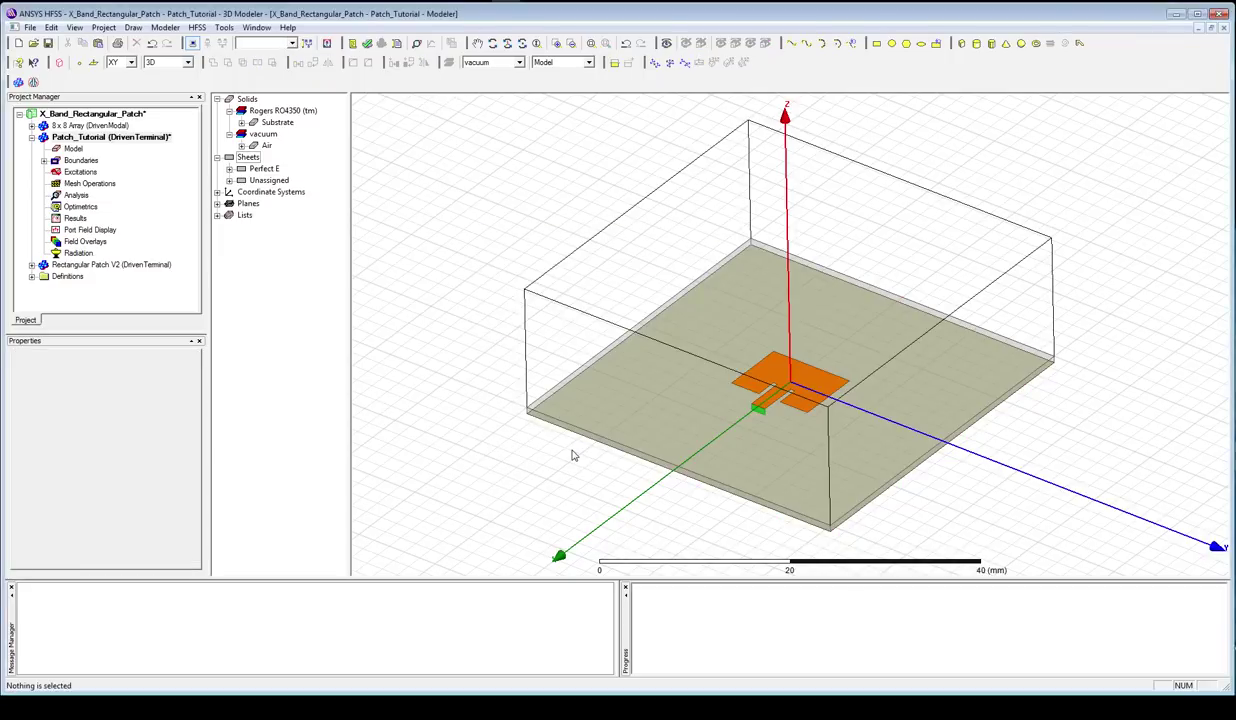
- Assign a Perfect E boundary named PerfE_Patch to the Patch sheet
{"action": "left_click", "coordinate": [229, 168]}
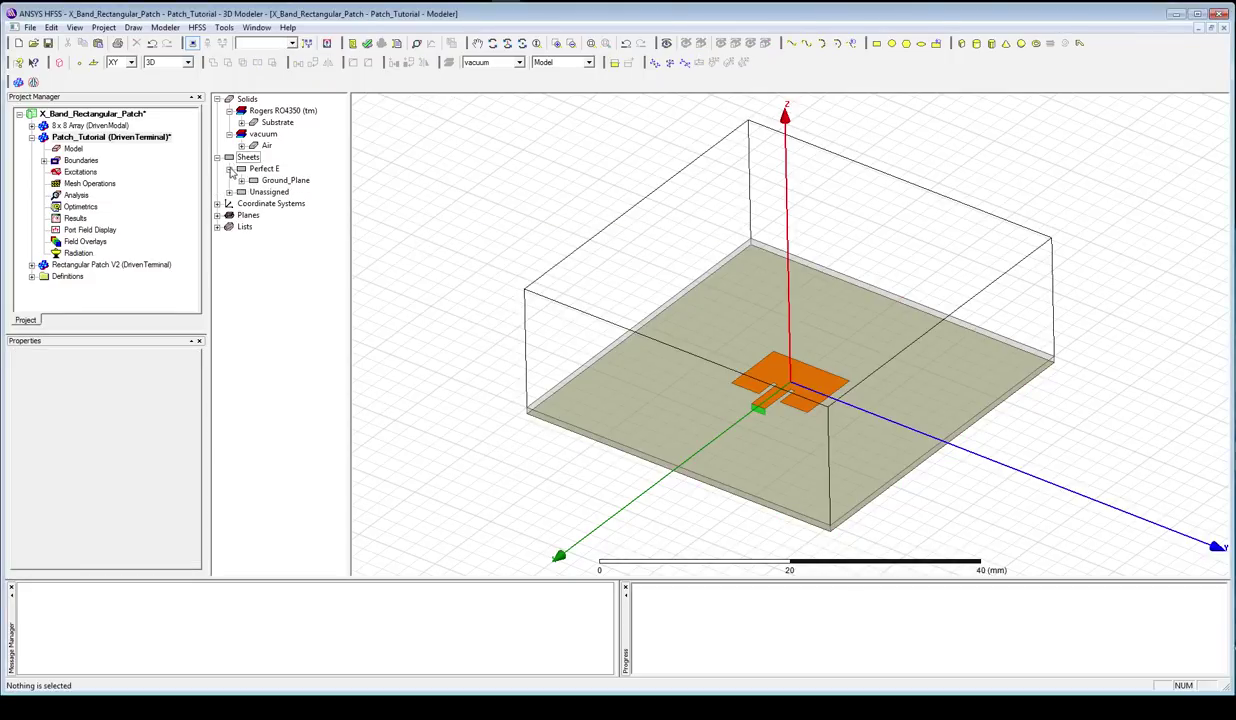
{"action": "left_click", "coordinate": [229, 191]}
{"action": "right_click", "coordinate": [268, 205]}
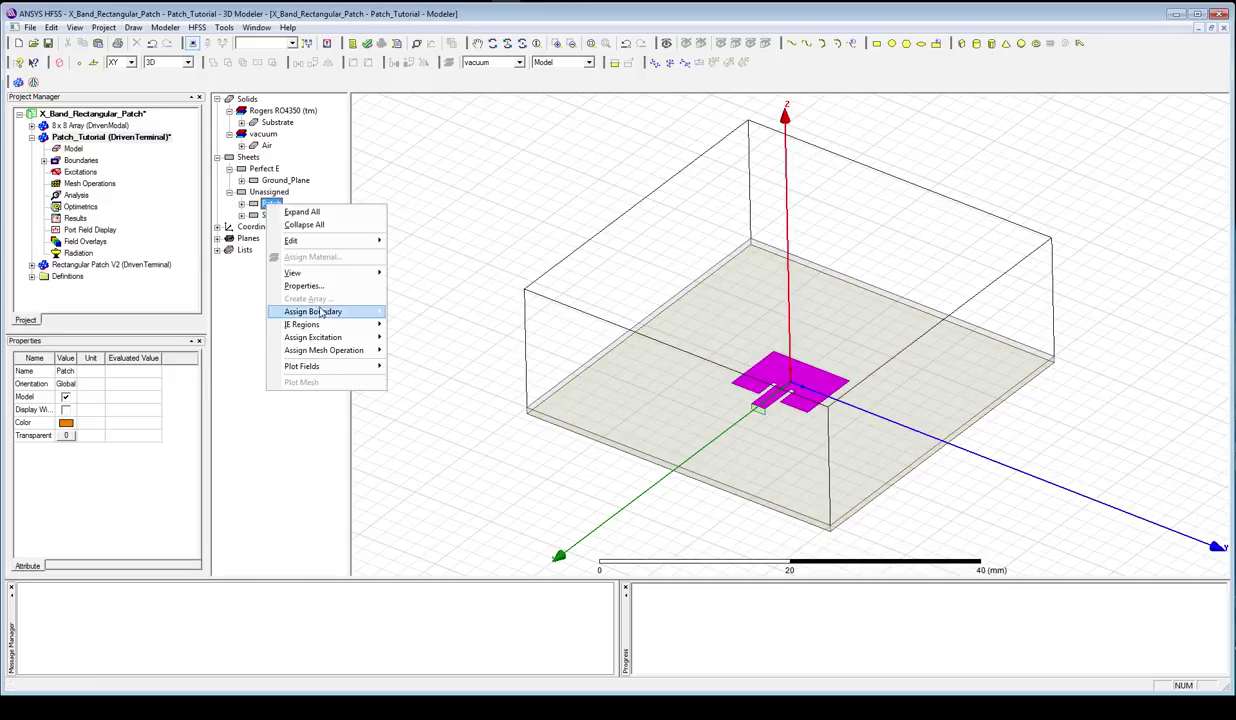
{"action": "mouse_move", "coordinate": [330, 311]}
{"action": "left_click", "coordinate": [428, 316]}
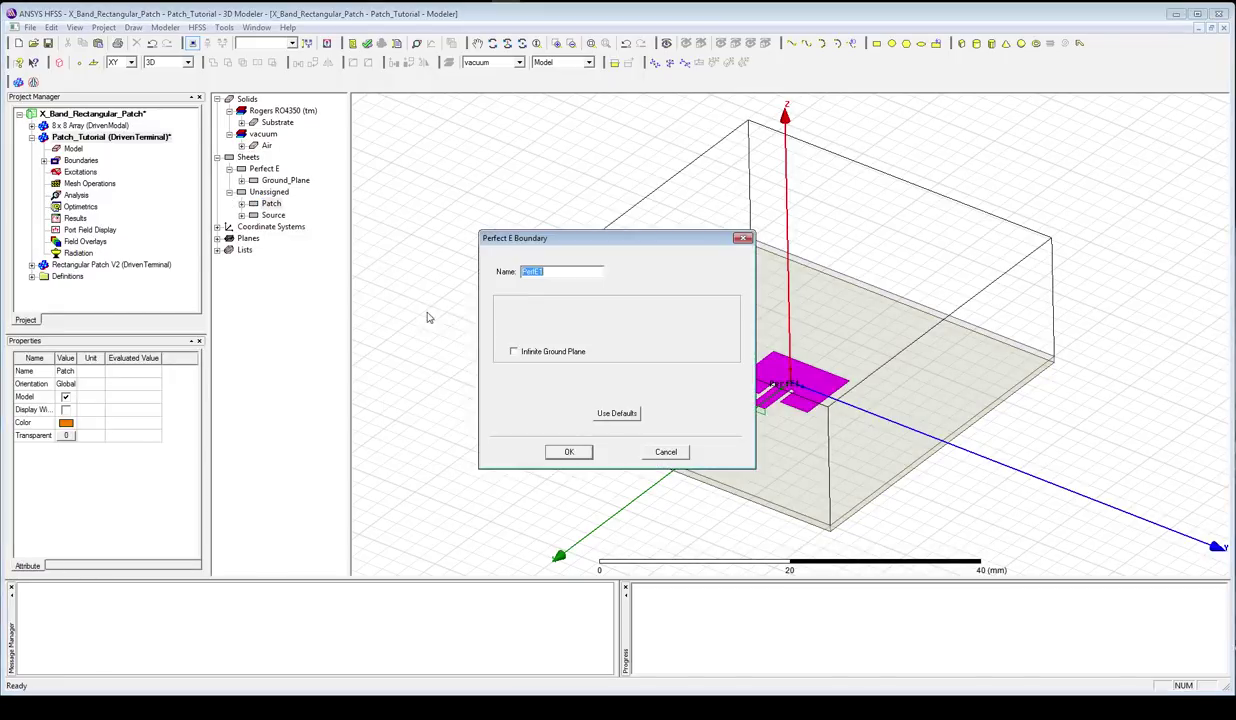
{"action": "left_click", "coordinate": [560, 271]}
{"action": "type", "text": "_Patch"}
{"action": "key", "text": "Return"}
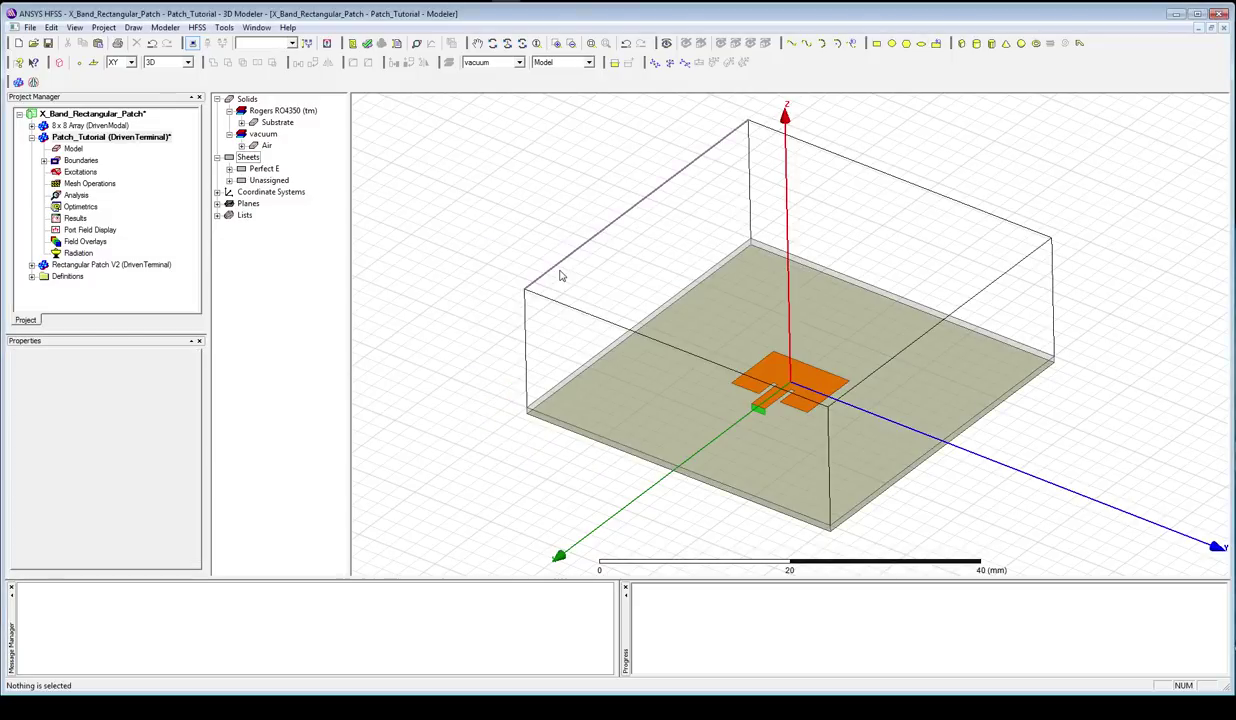
- Check which sheets the PerfE_Ground and PerfE_Patch boundaries cover in the model
{"action": "left_click", "coordinate": [44, 161]}
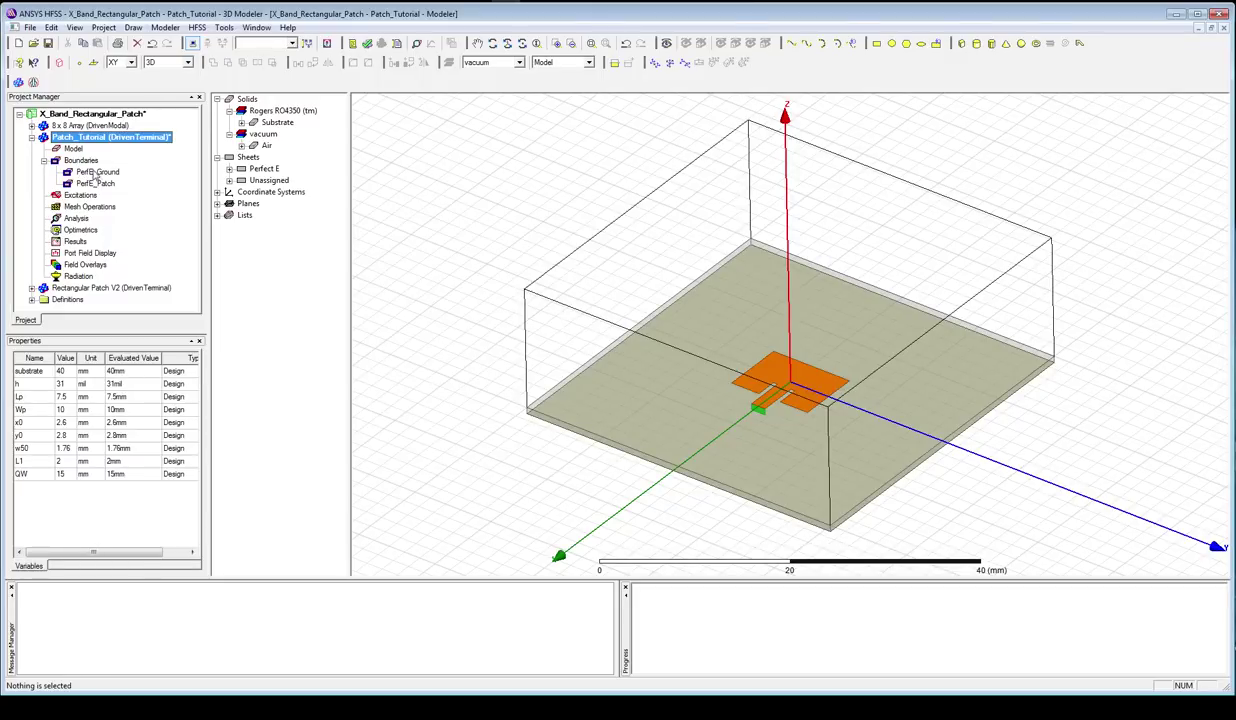
{"action": "left_click", "coordinate": [95, 172]}
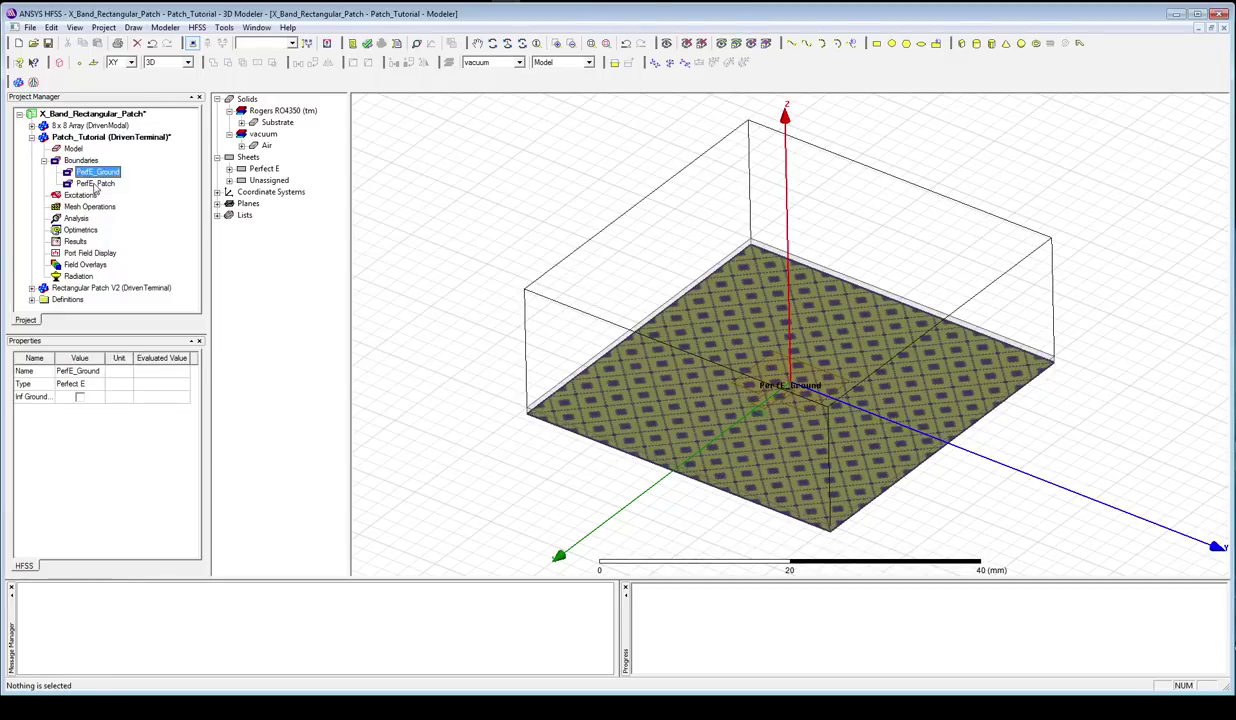
{"action": "left_click", "coordinate": [95, 184]}
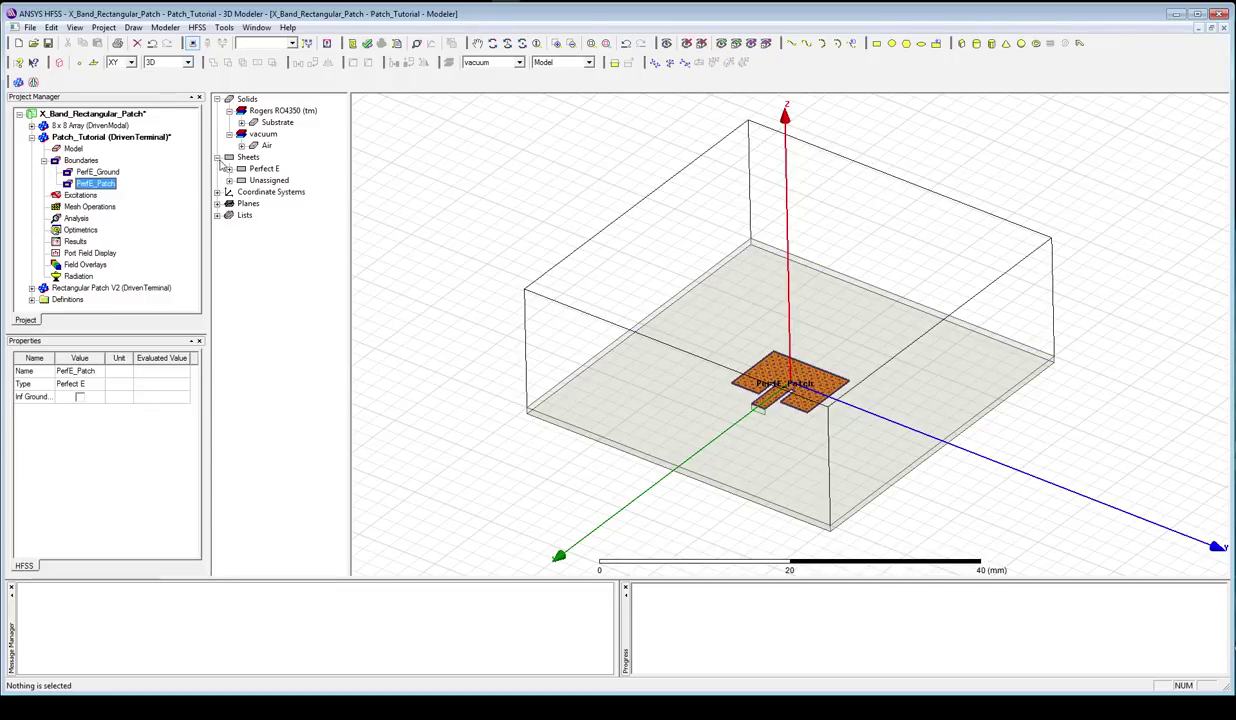
- Assign a lumped port named P1 to the Source sheet, using Ground_Plane as the reference conductor
{"action": "left_click", "coordinate": [229, 180]}
{"action": "left_click", "coordinate": [1035, 483]}
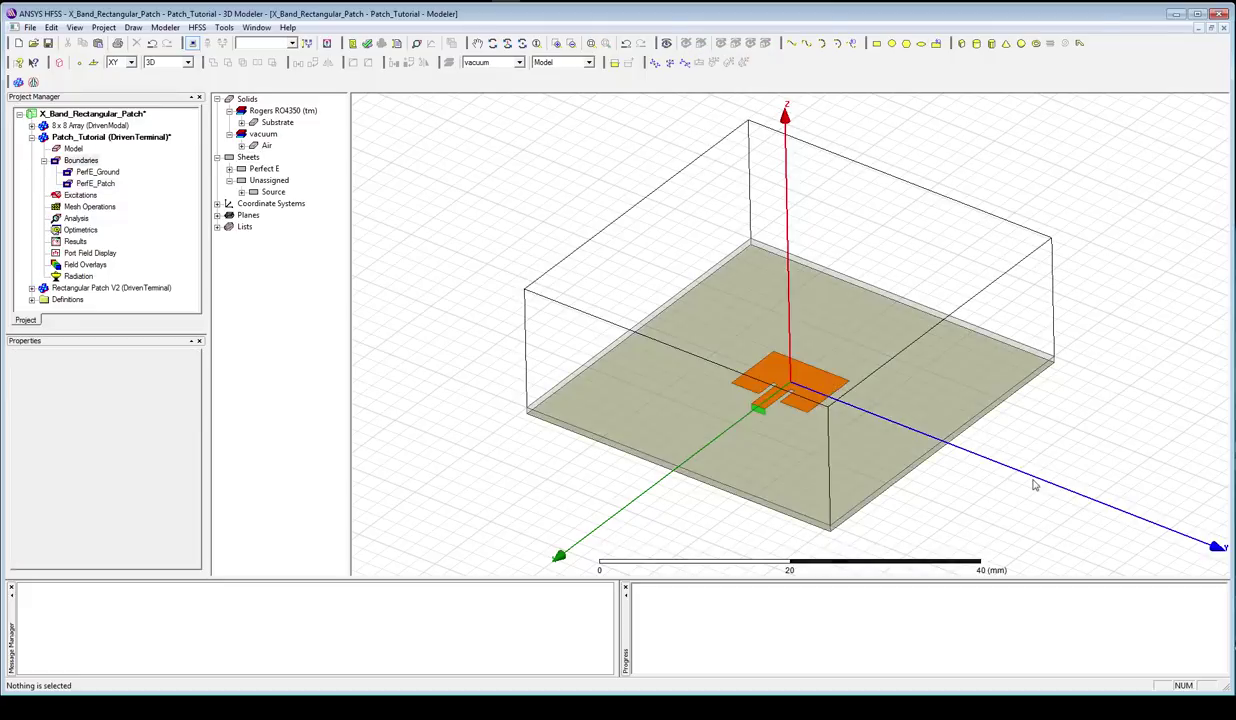
{"action": "scroll", "coordinate": [755, 444], "scroll_direction": "up", "scroll_amount": 3}
{"action": "scroll", "coordinate": [755, 444], "scroll_direction": "up", "scroll_amount": 10}
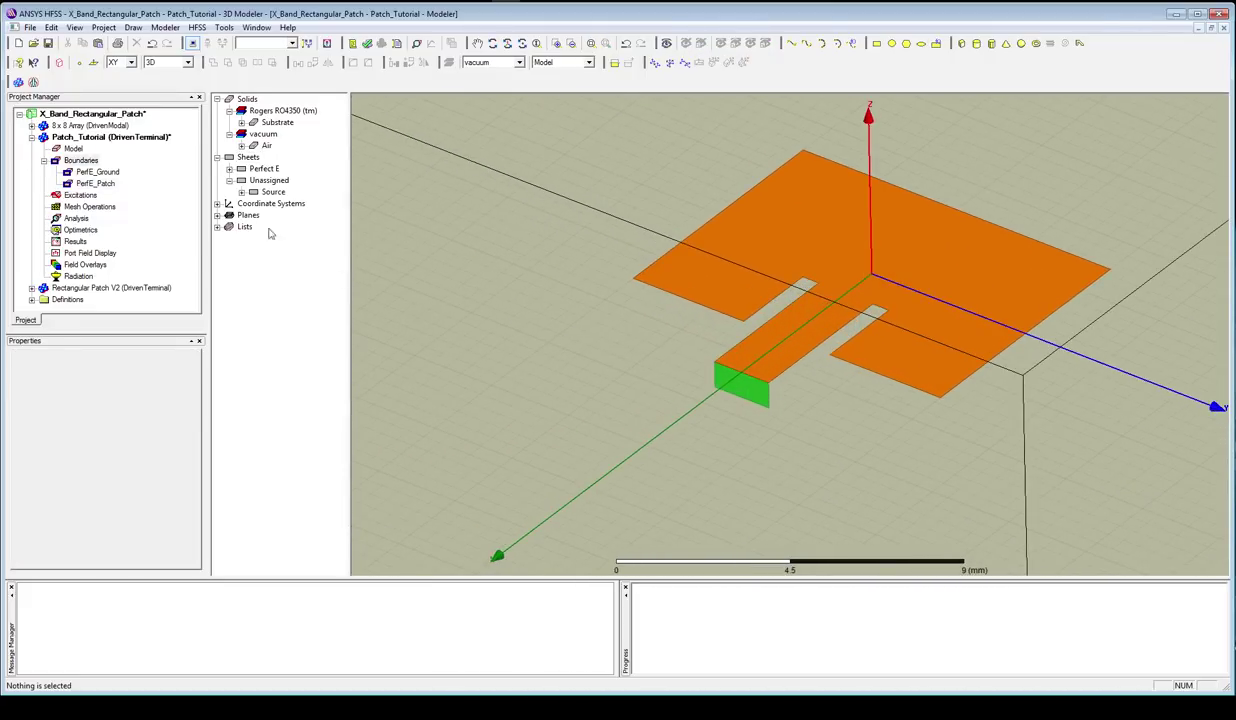
{"action": "right_click", "coordinate": [270, 192]}
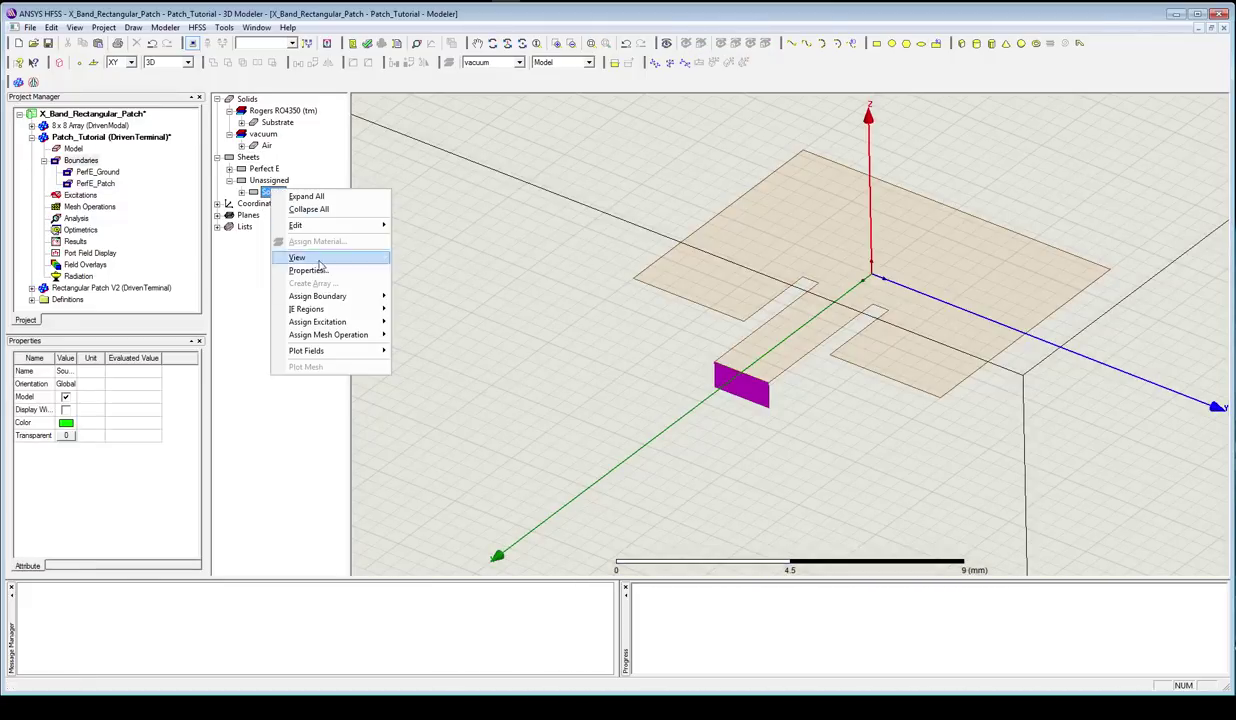
{"action": "left_click", "coordinate": [263, 195]}
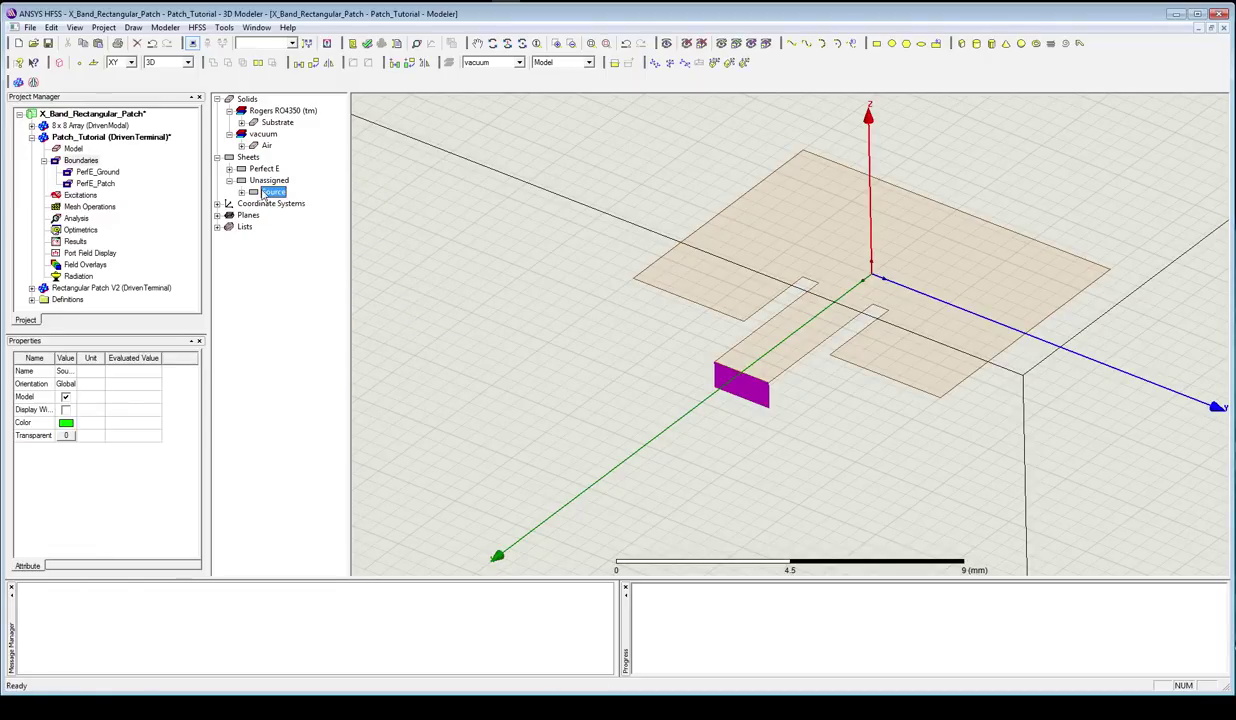
{"action": "right_click", "coordinate": [266, 196]}
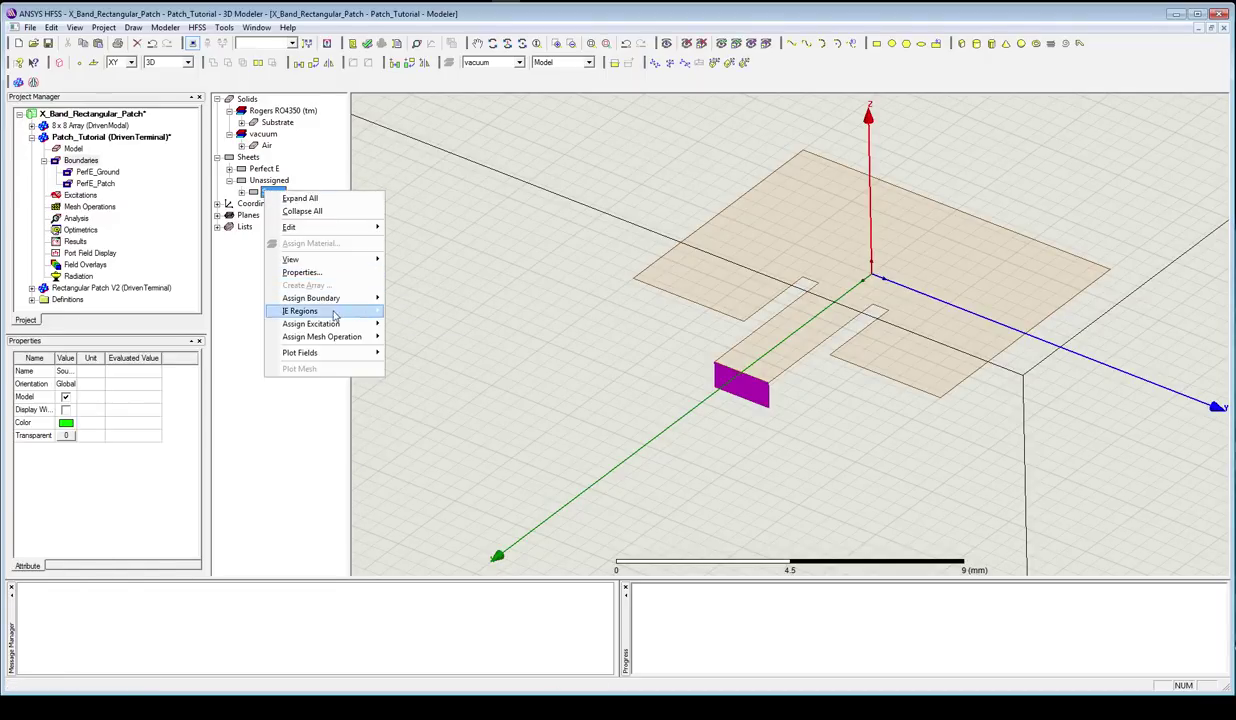
{"action": "mouse_move", "coordinate": [337, 327]}
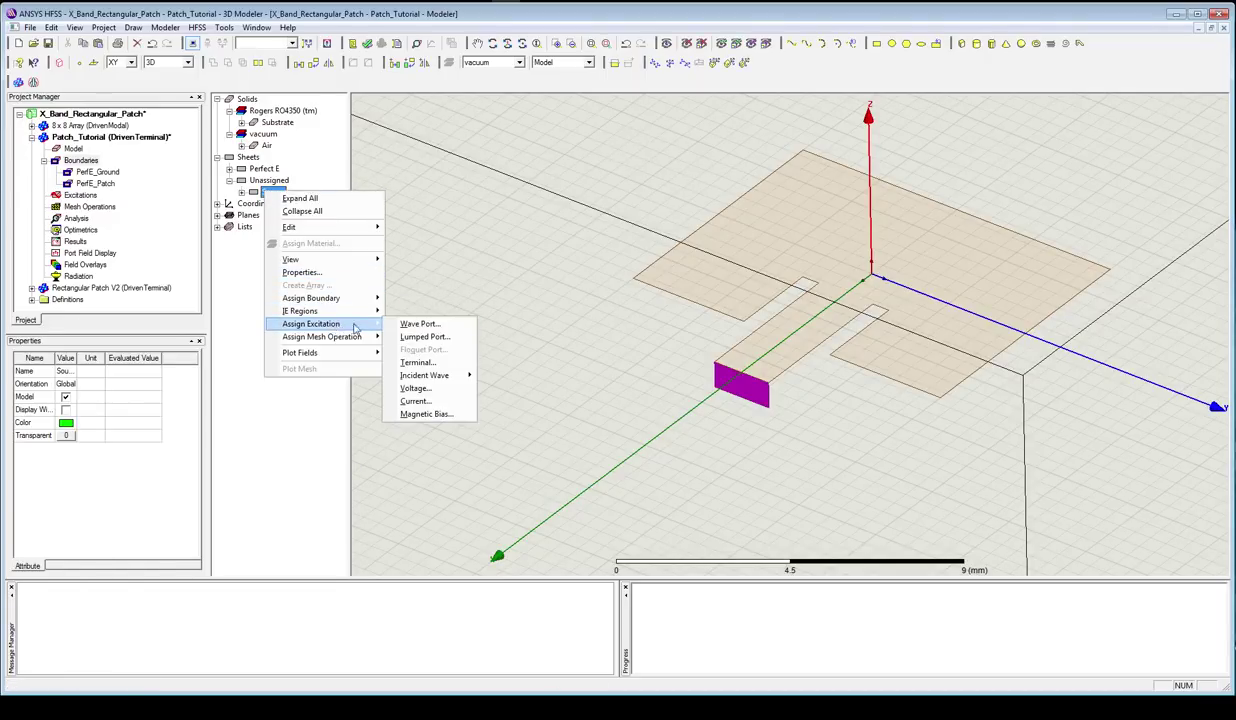
{"action": "left_click", "coordinate": [448, 339]}
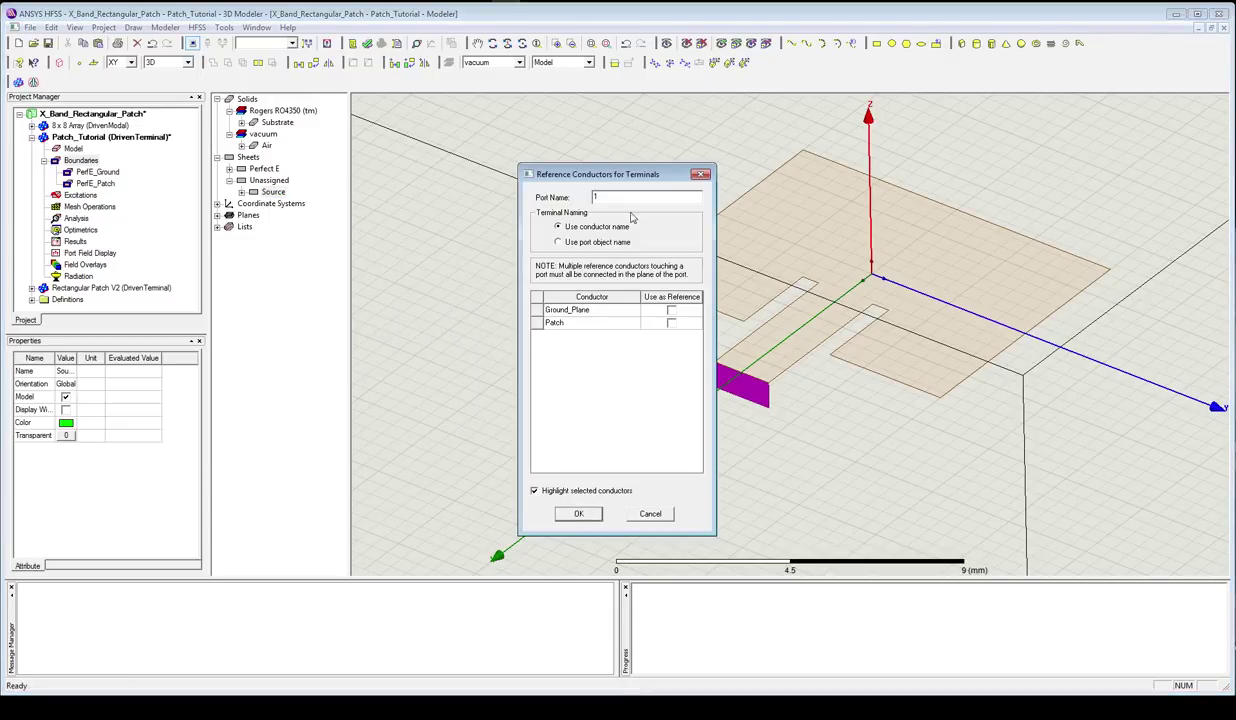
{"action": "type", "text": "0"}
{"action": "type", "text": "P1"}
{"action": "left_click", "coordinate": [672, 311]}
{"action": "left_click", "coordinate": [578, 513]}
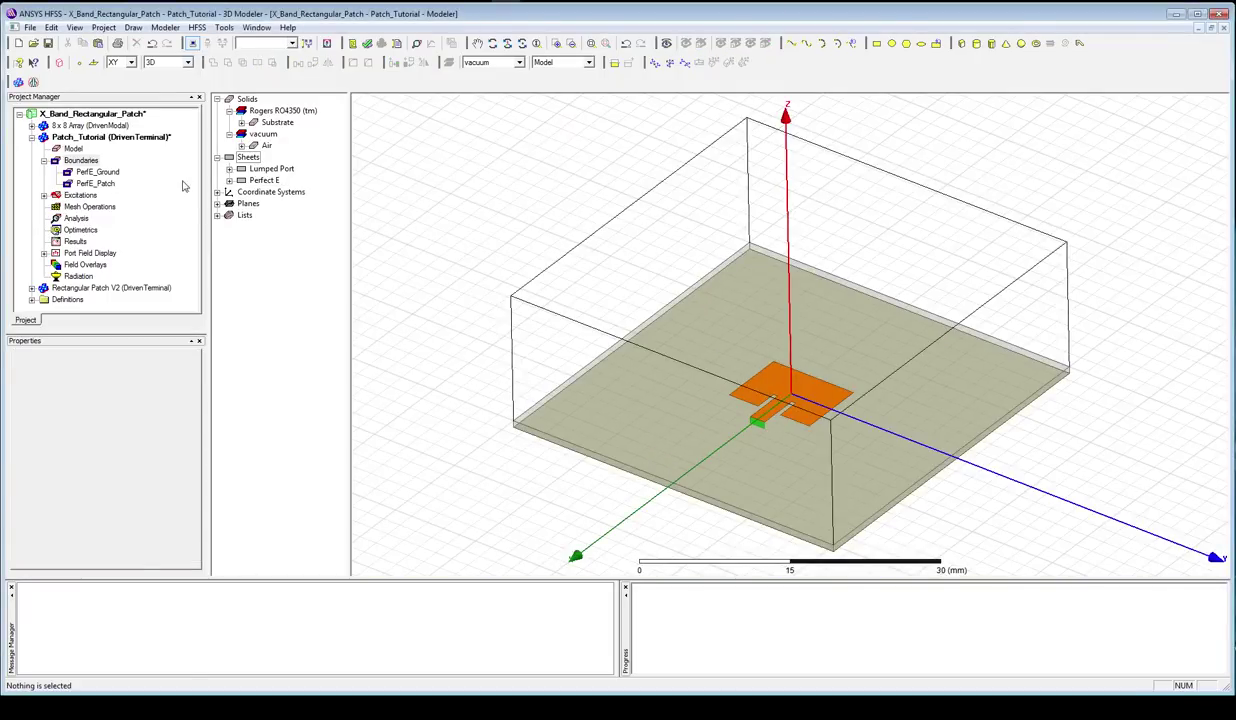
- Rename the terminal of port P1 as 1
{"action": "left_click", "coordinate": [44, 195]}
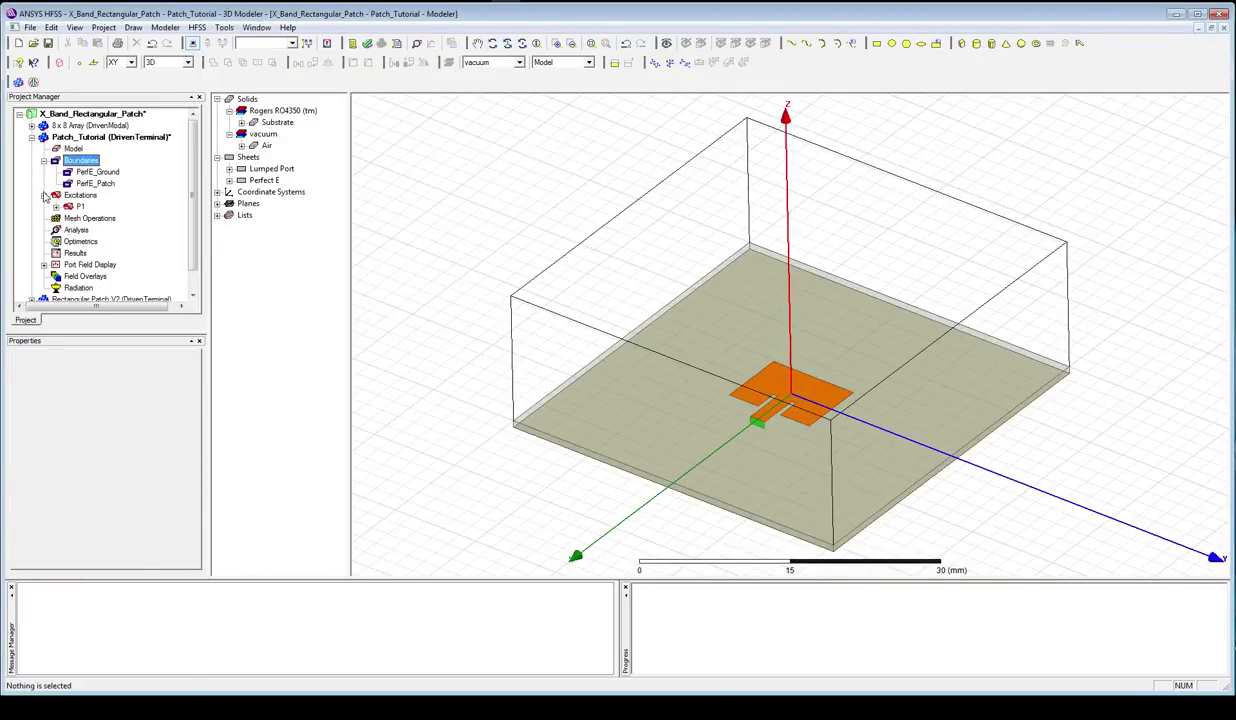
{"action": "left_click", "coordinate": [80, 206]}
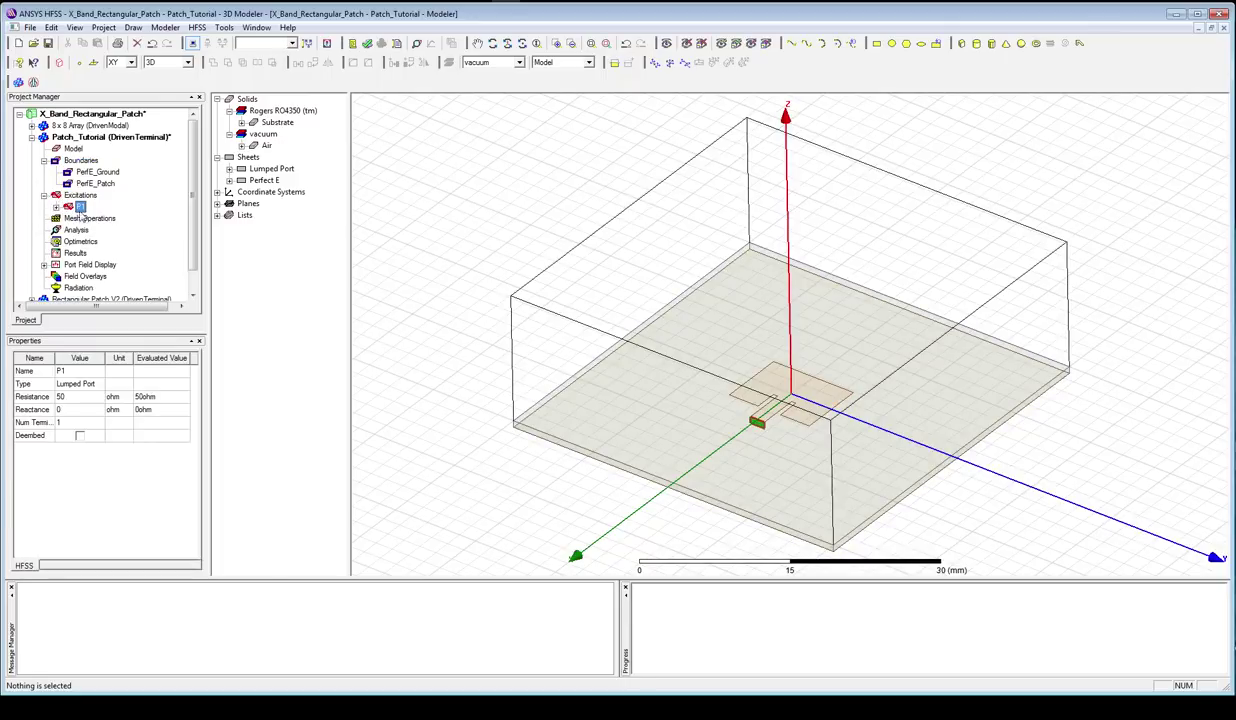
{"action": "left_click", "coordinate": [56, 206]}
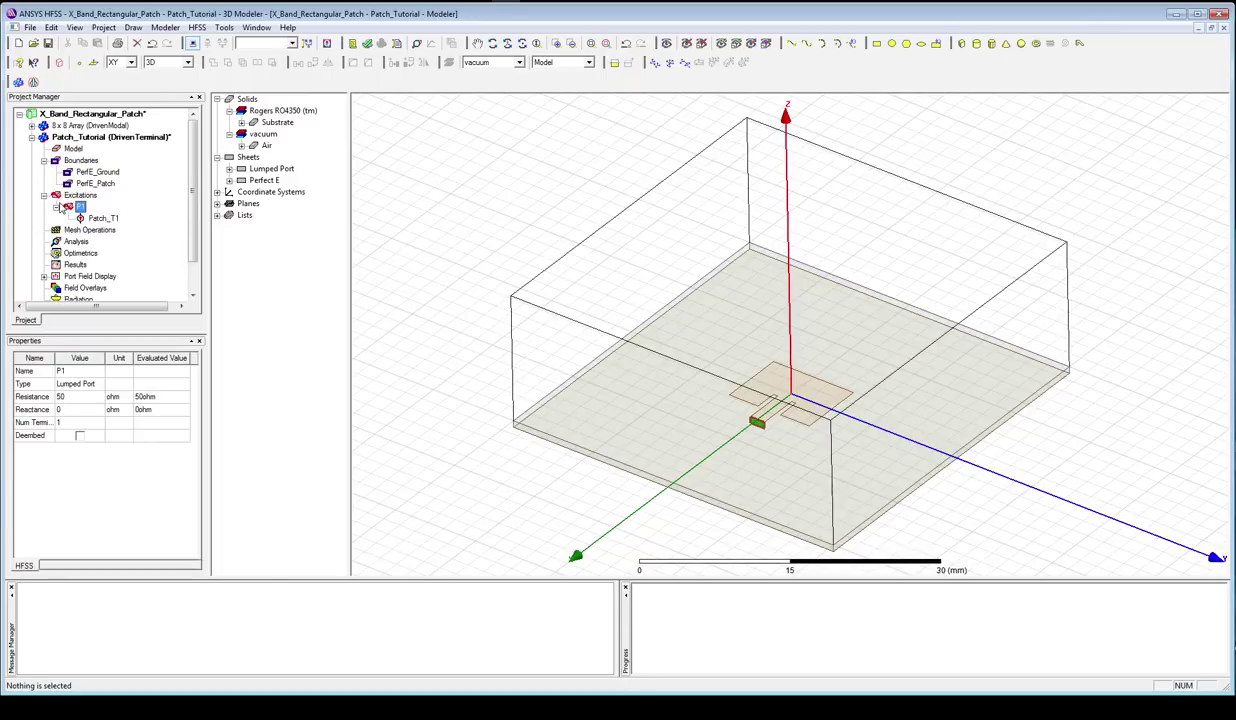
{"action": "left_click", "coordinate": [103, 218]}
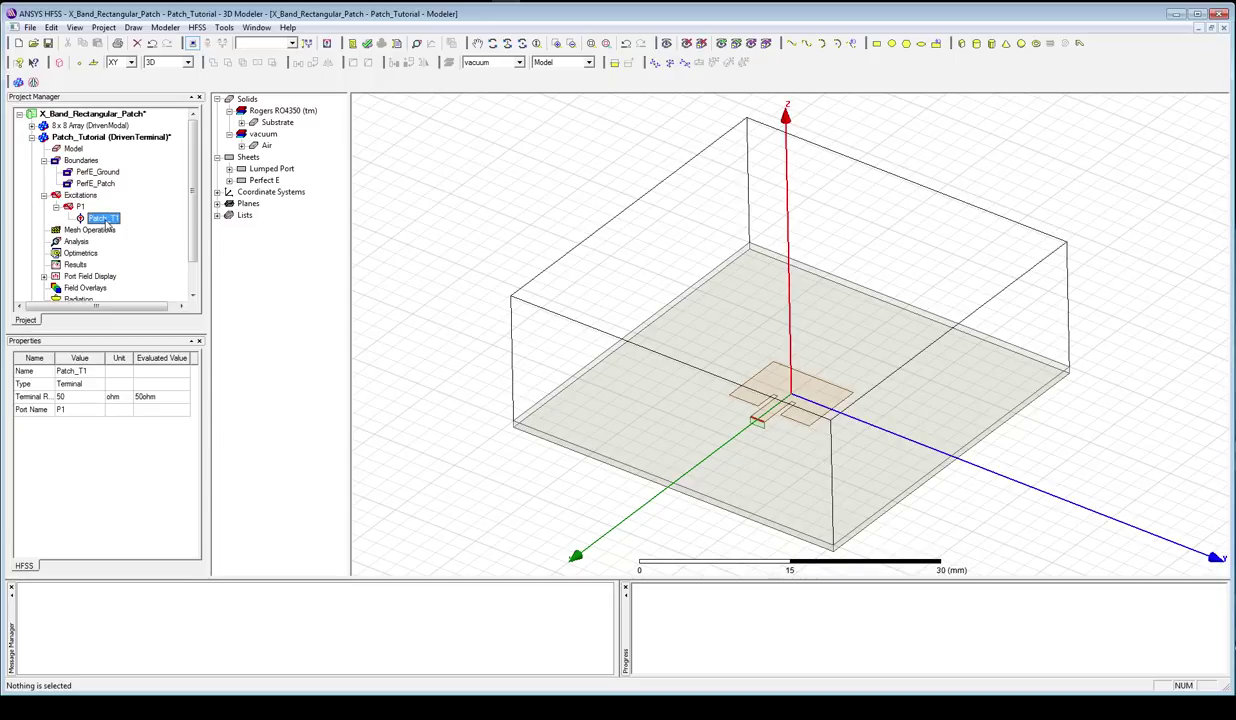
{"action": "double_click", "coordinate": [103, 218]}
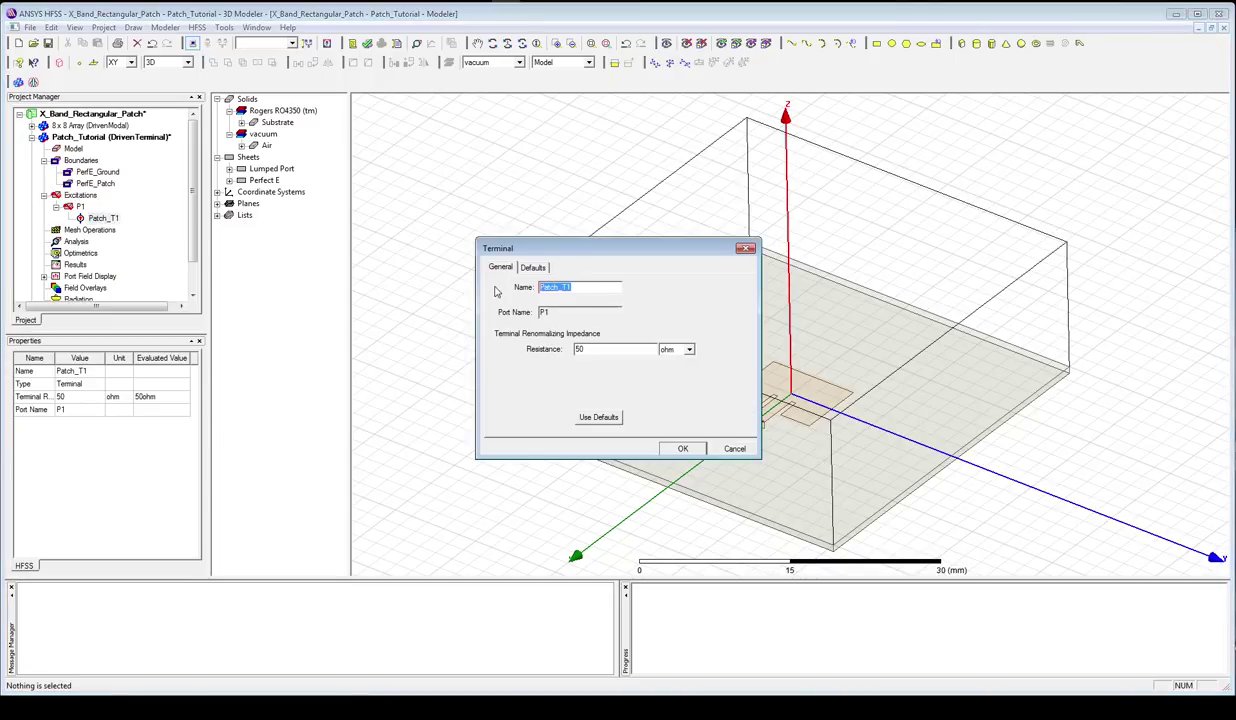
{"action": "type", "text": "1"}
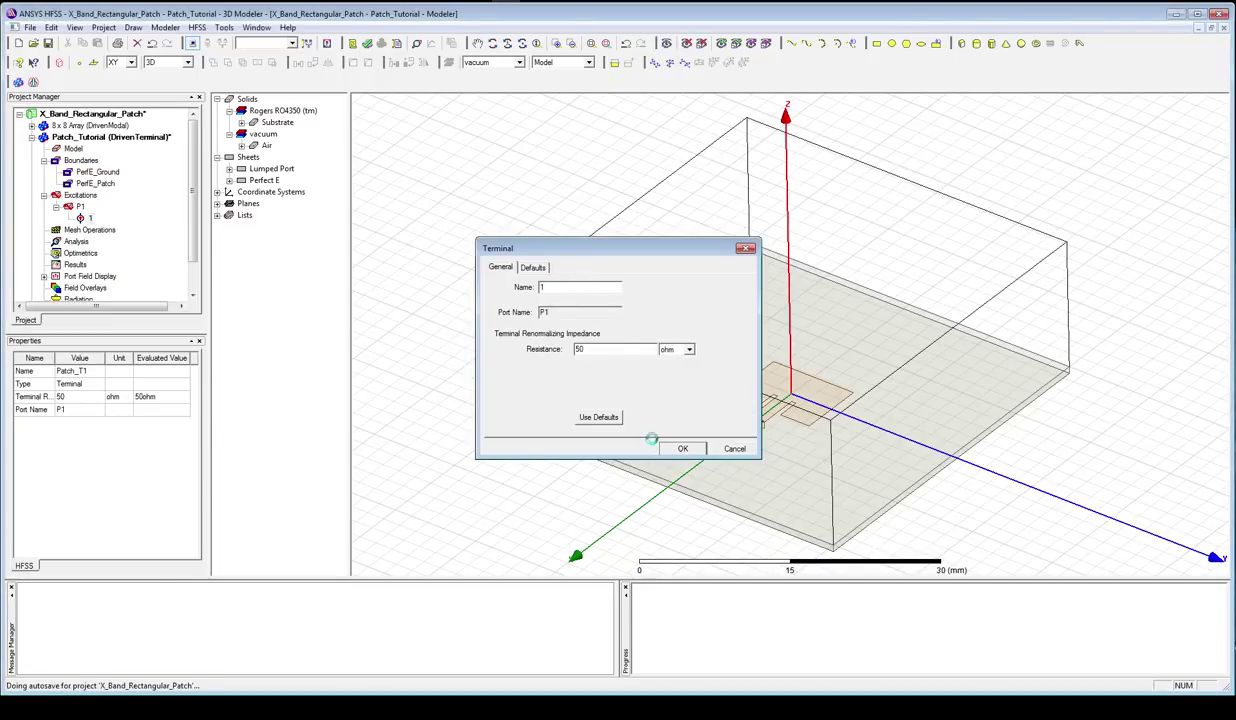
{"action": "left_click", "coordinate": [660, 446]}
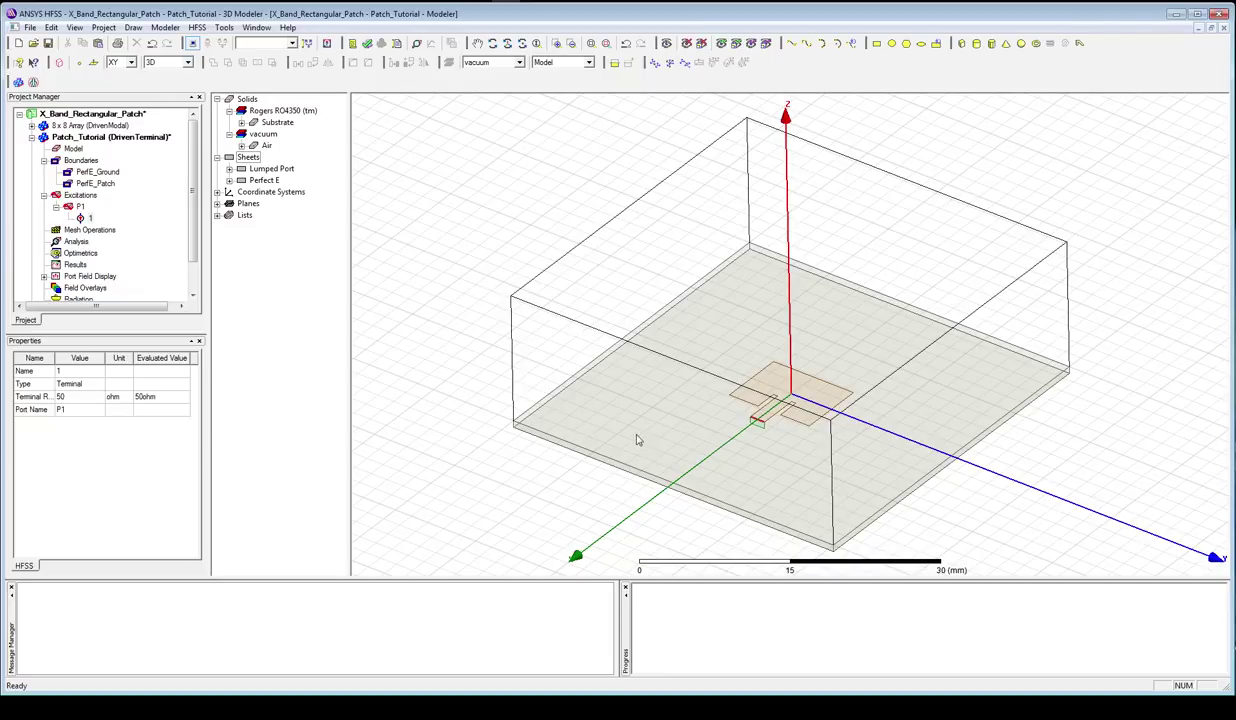
{"action": "left_click", "coordinate": [472, 279]}
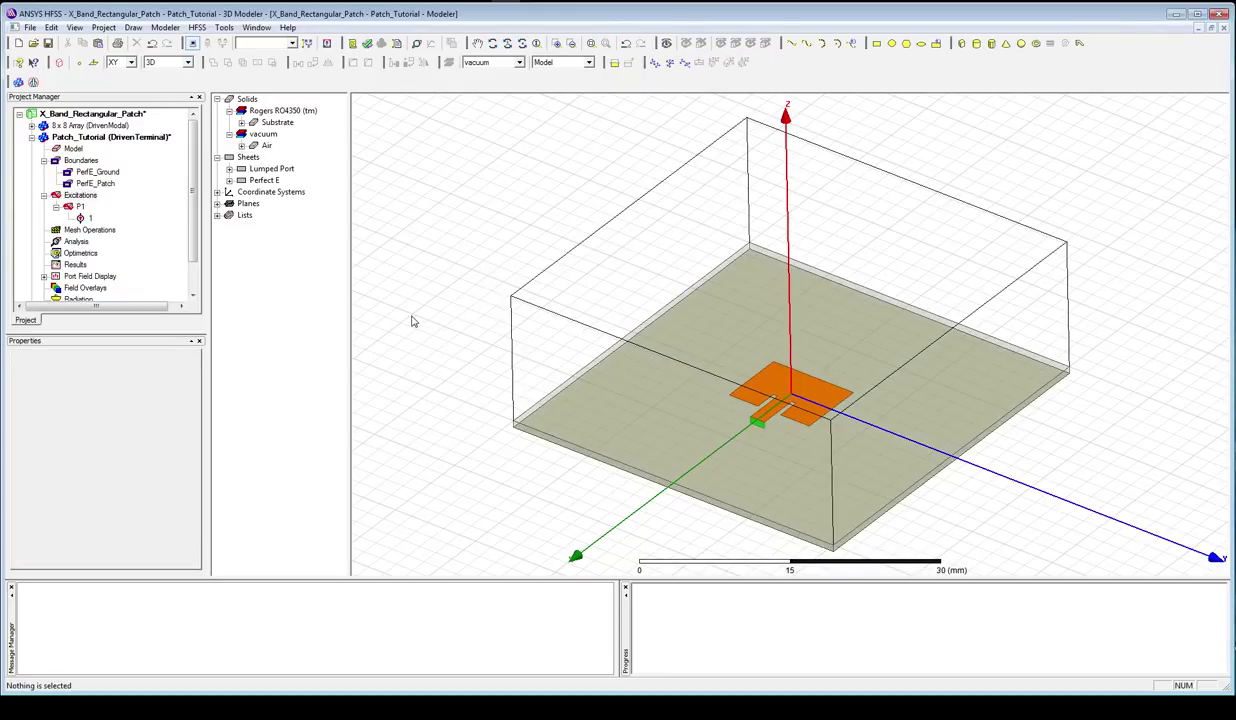
{"action": "scroll", "coordinate": [616, 383], "scroll_direction": "up", "scroll_amount": 10}
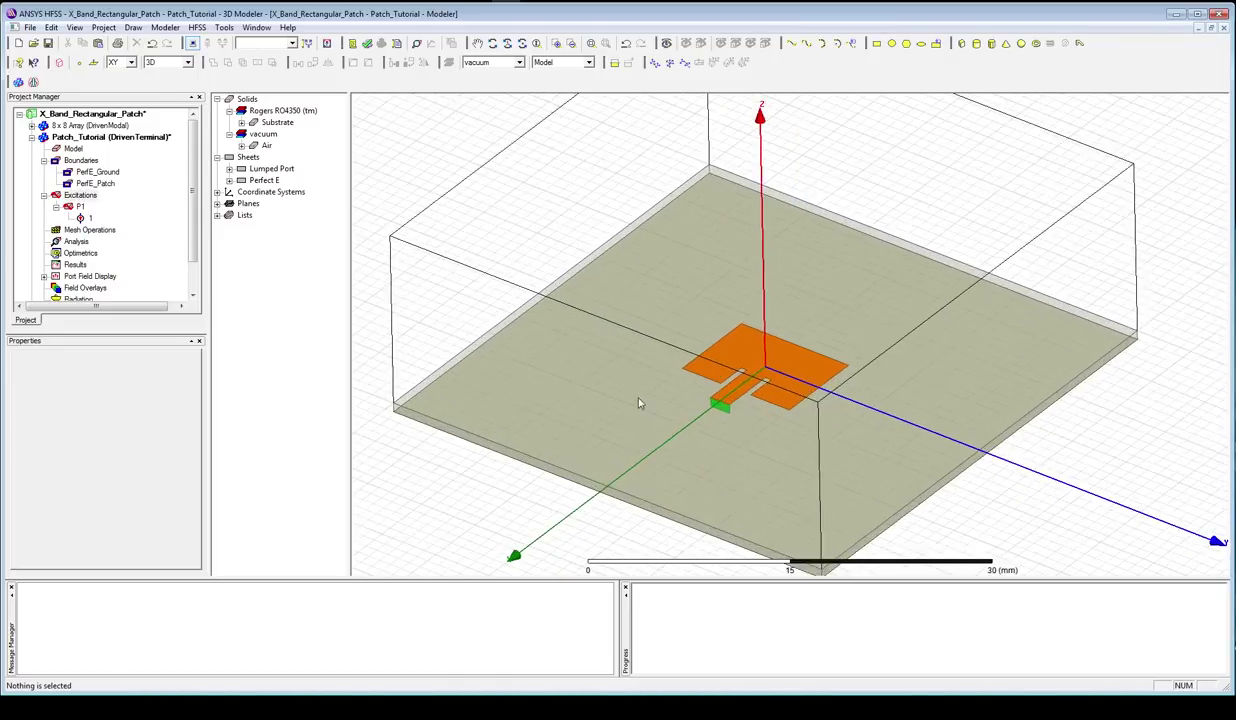
- Select faces Face121, Face123, Face124, Face125 and Face126 of the Air box, leaving out its bottom face
{"action": "scroll", "coordinate": [600, 465], "scroll_direction": "down", "scroll_amount": 6}
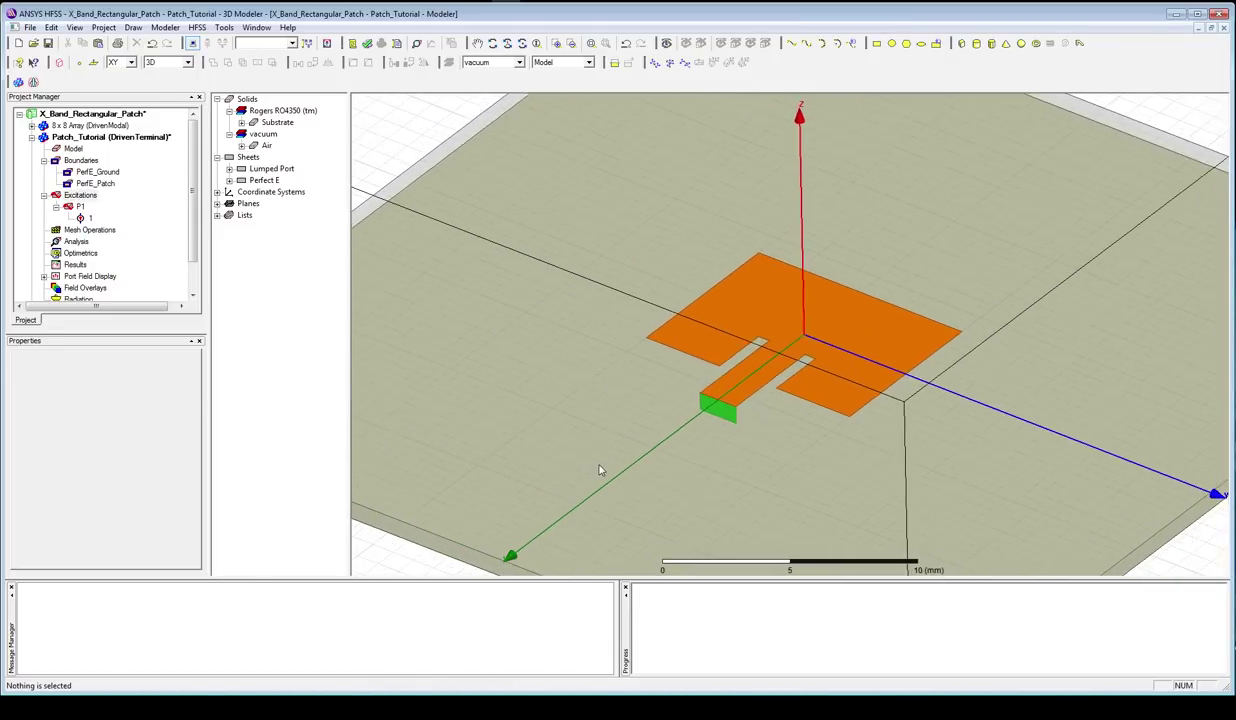
{"action": "scroll", "coordinate": [595, 460], "scroll_direction": "down", "scroll_amount": 3}
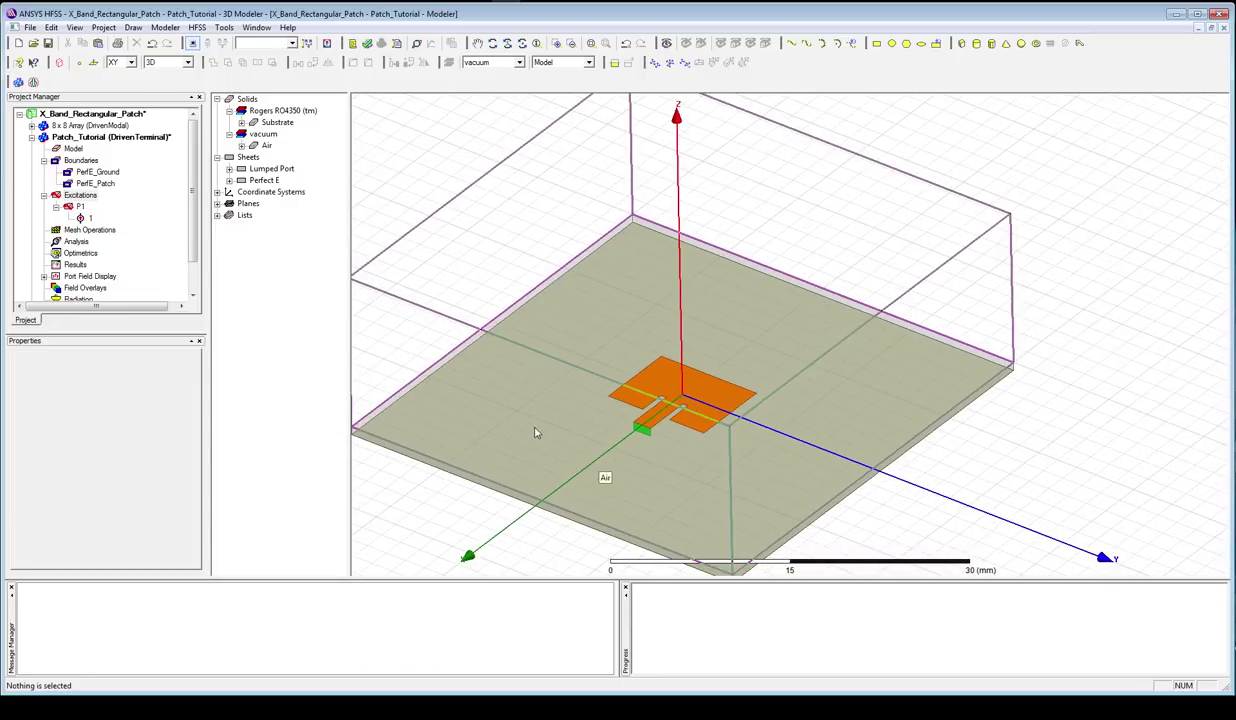
{"action": "middle_click_drag", "start_coordinate": [410, 172], "coordinate": [444, 188]}
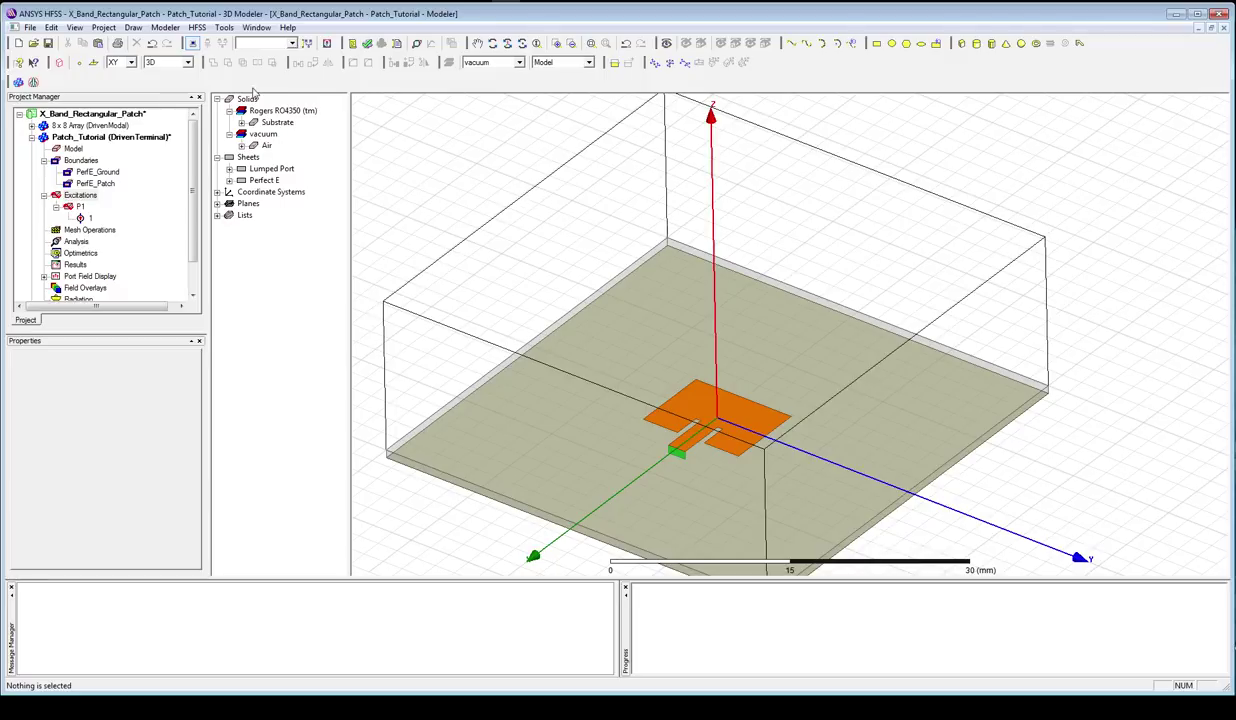
{"action": "left_click", "coordinate": [51, 29]}
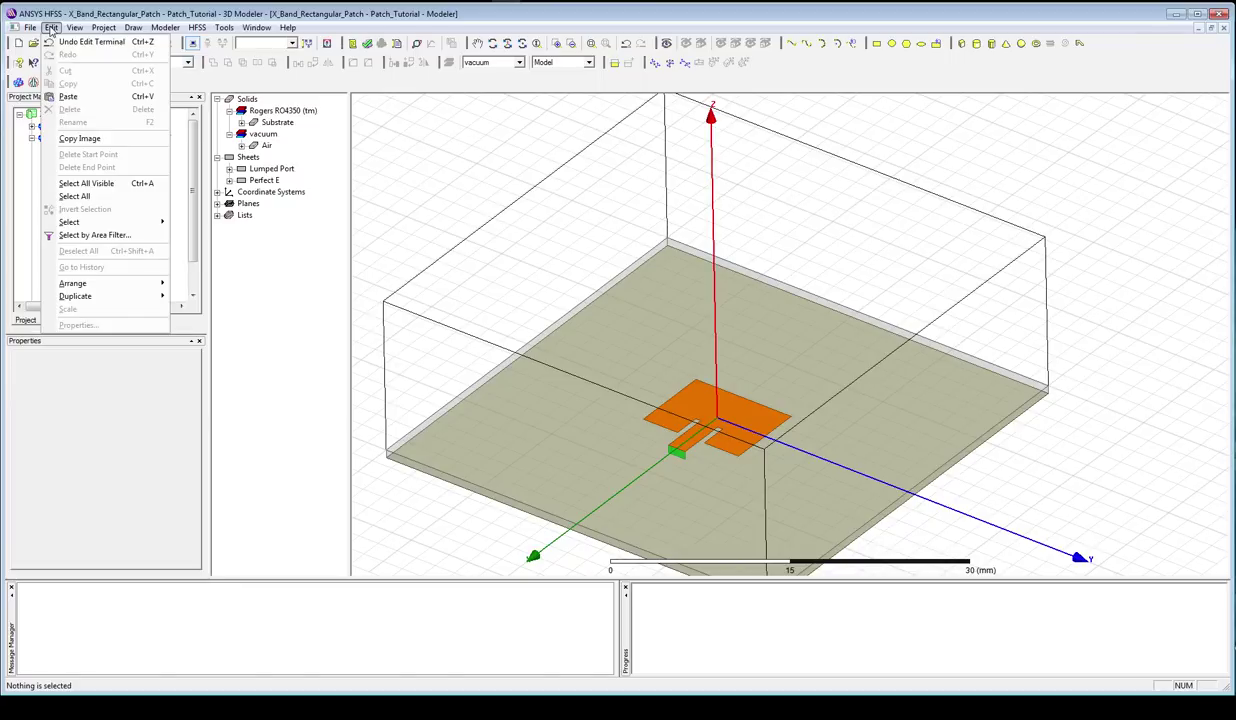
{"action": "mouse_move", "coordinate": [89, 224]}
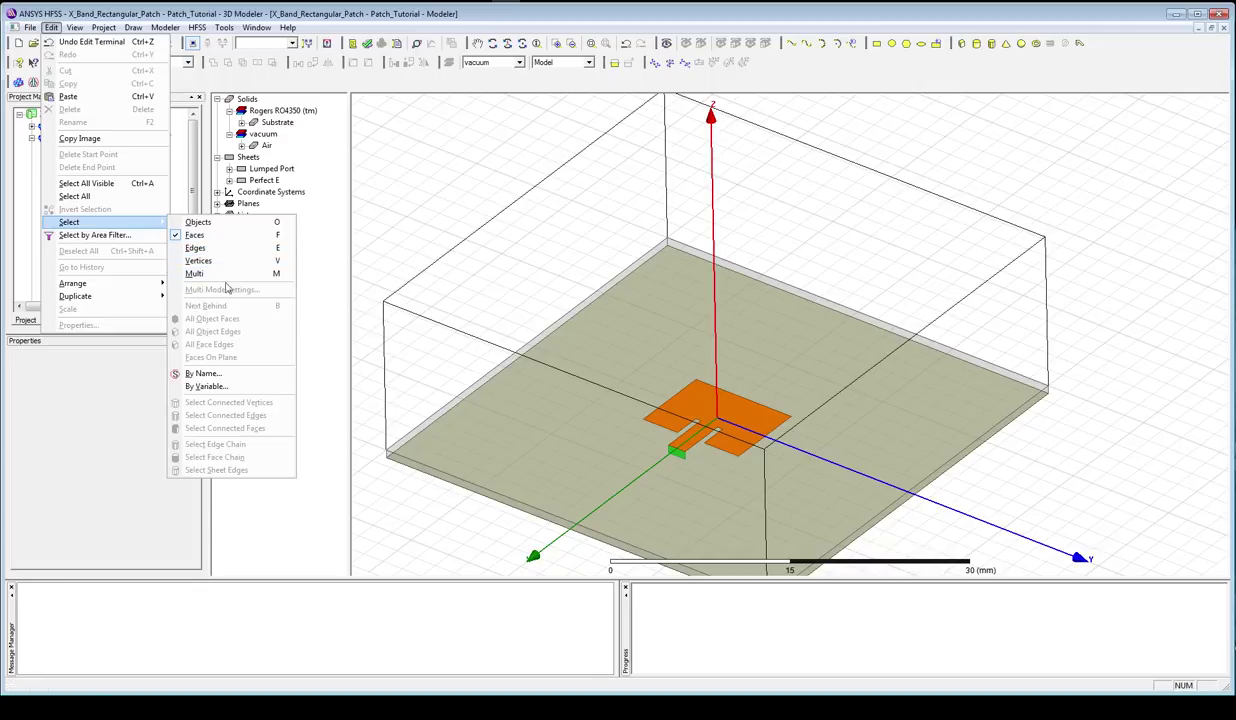
{"action": "left_click", "coordinate": [215, 376]}
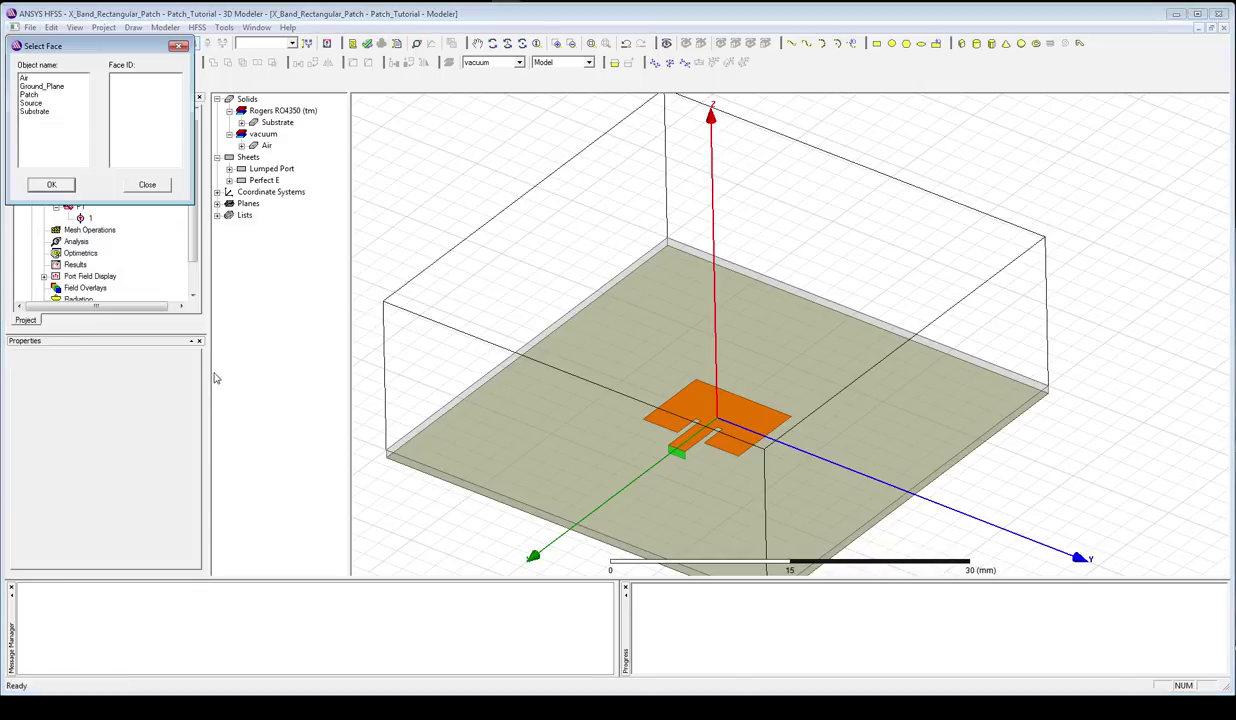
{"action": "left_click", "coordinate": [43, 78]}
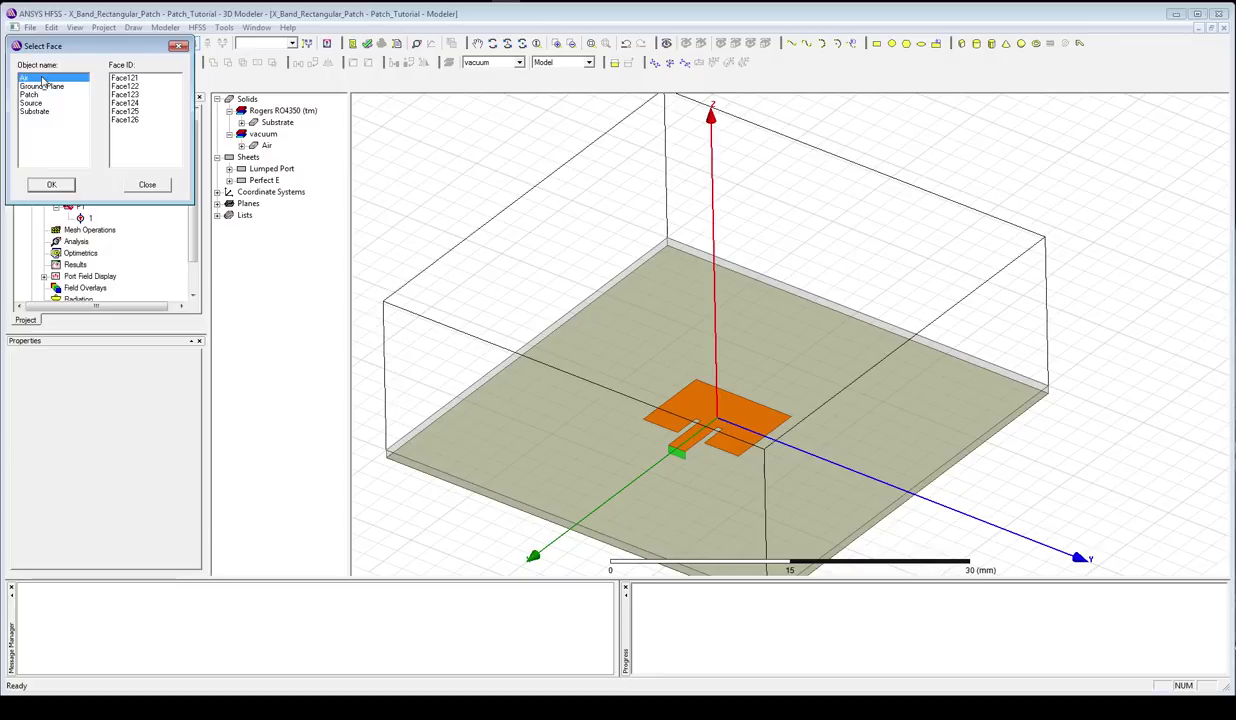
{"action": "left_click", "coordinate": [130, 86]}
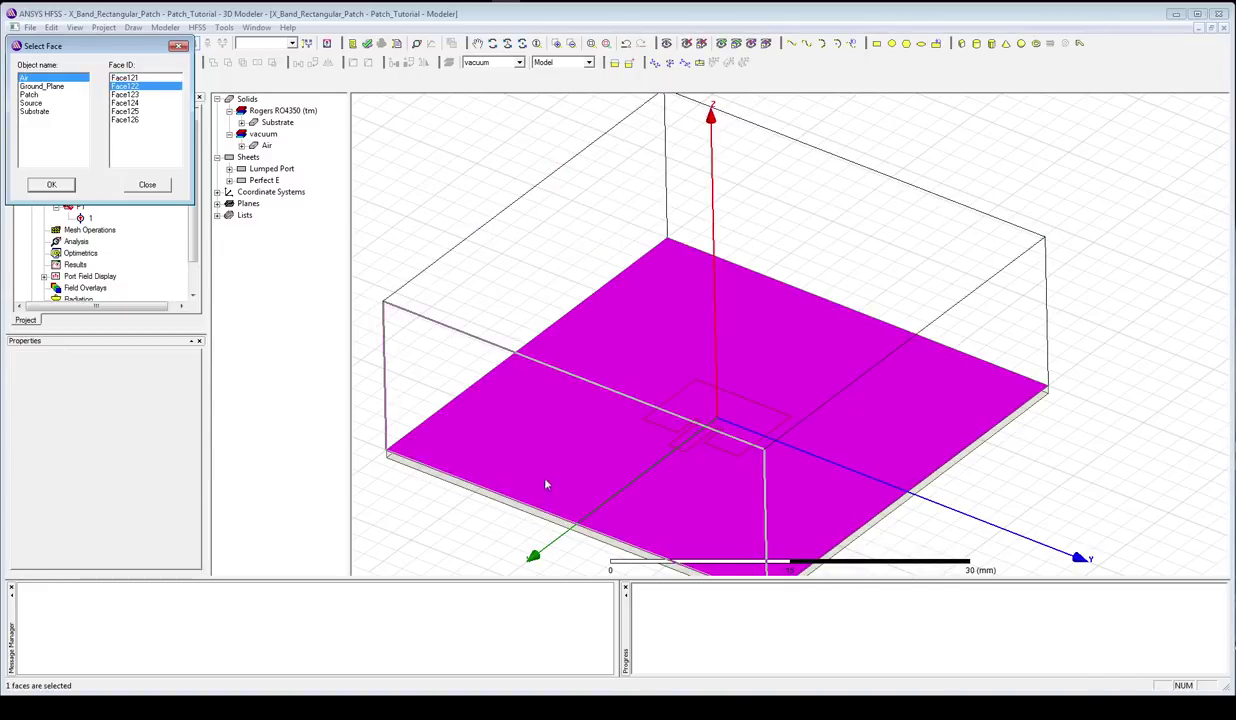
{"action": "left_click", "coordinate": [125, 120]}
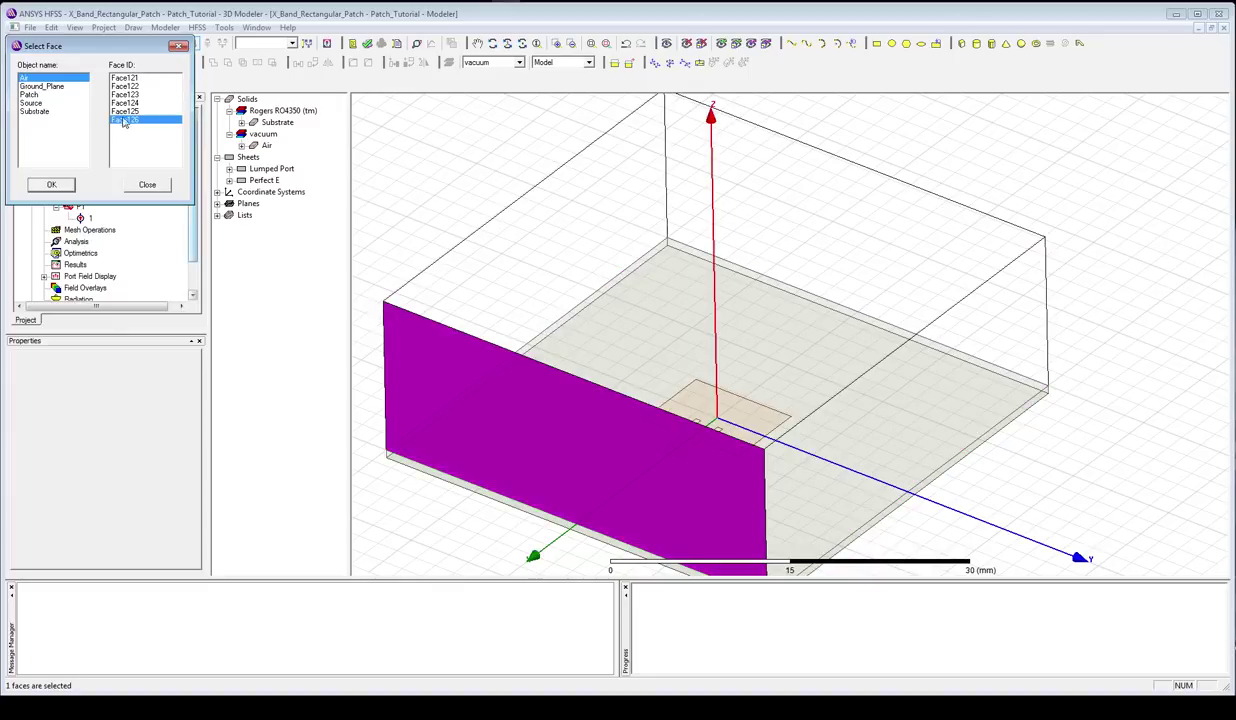
{"action": "left_click", "coordinate": [126, 78]}
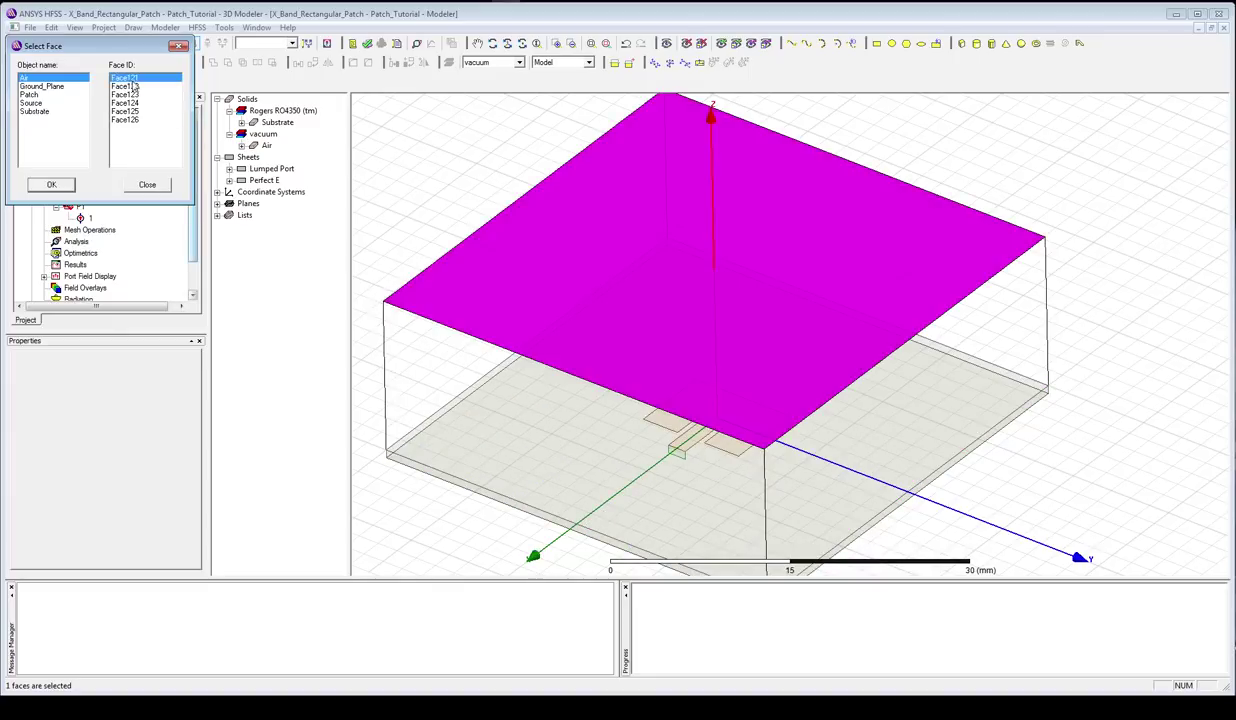
{"action": "left_click", "coordinate": [135, 94], "text": "ctrl"}
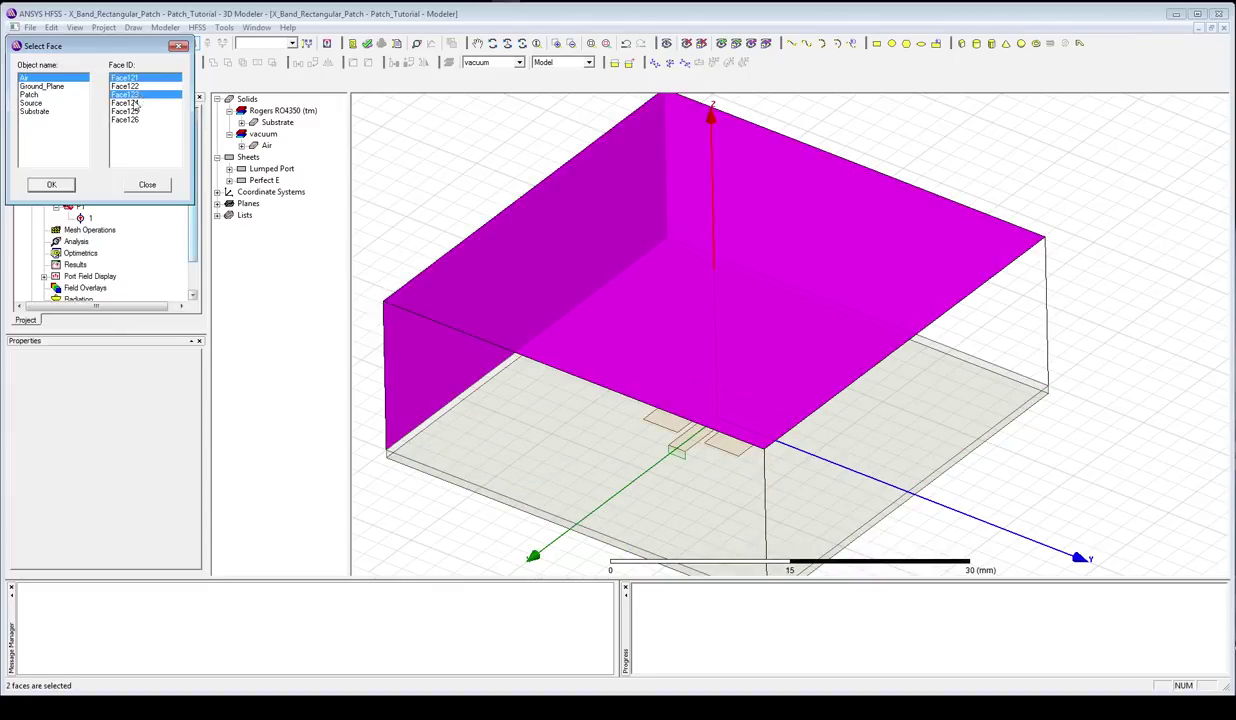
{"action": "left_click", "coordinate": [129, 103], "text": "ctrl"}
{"action": "left_click", "coordinate": [127, 111], "text": "ctrl"}
{"action": "left_click", "coordinate": [125, 120], "text": "ctrl"}
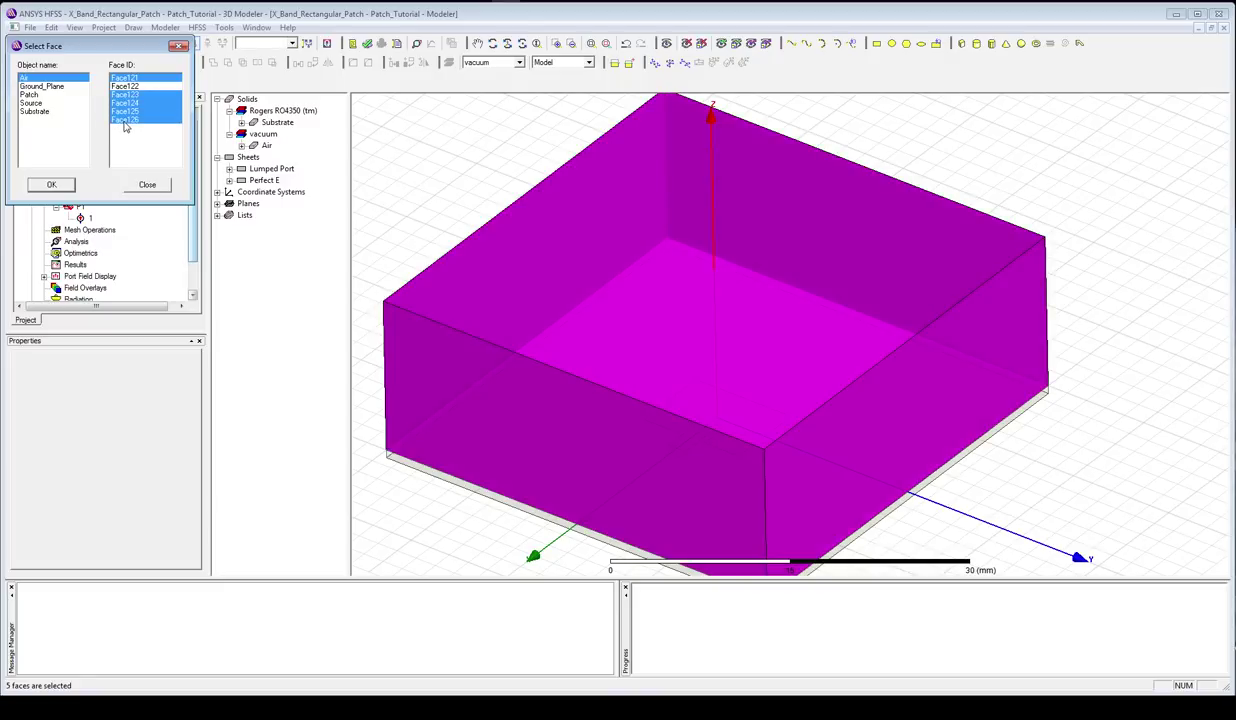
{"action": "left_click", "coordinate": [51, 187]}
- Assign a radiating-only radiation boundary named Radiation to the selected Air box faces
{"action": "left_click", "coordinate": [199, 29]}
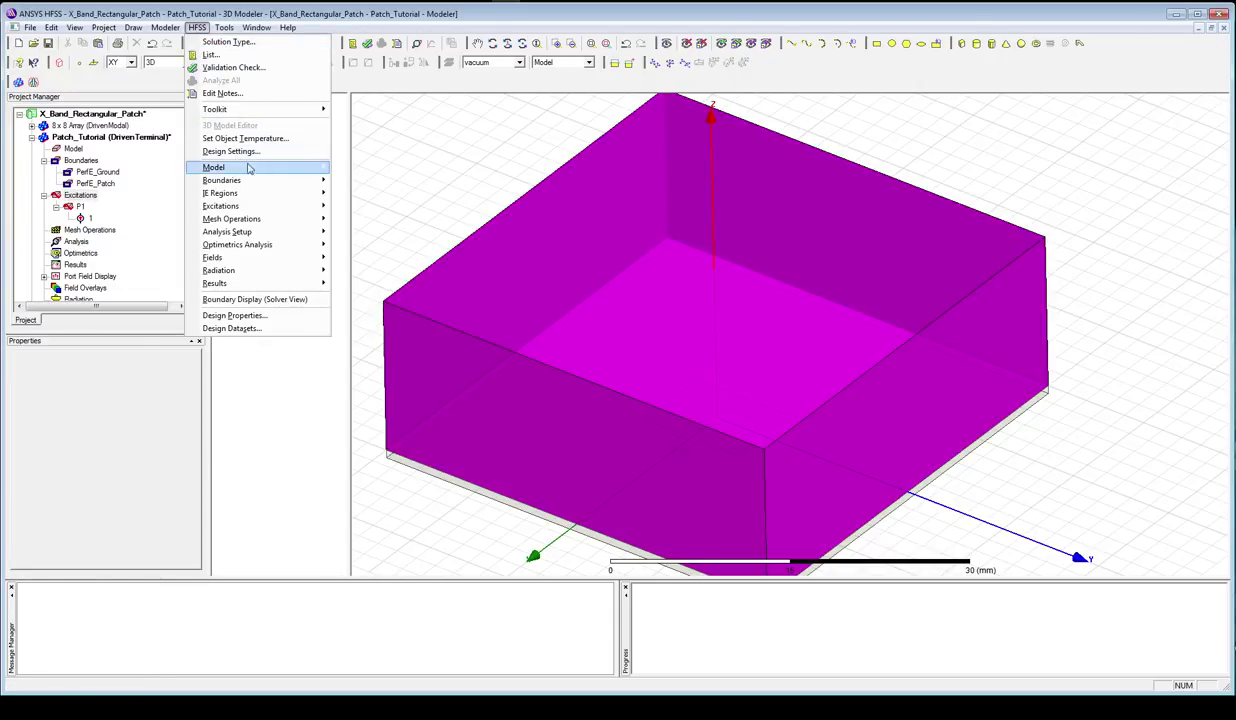
{"action": "mouse_move", "coordinate": [262, 181]}
{"action": "mouse_move", "coordinate": [356, 181]}
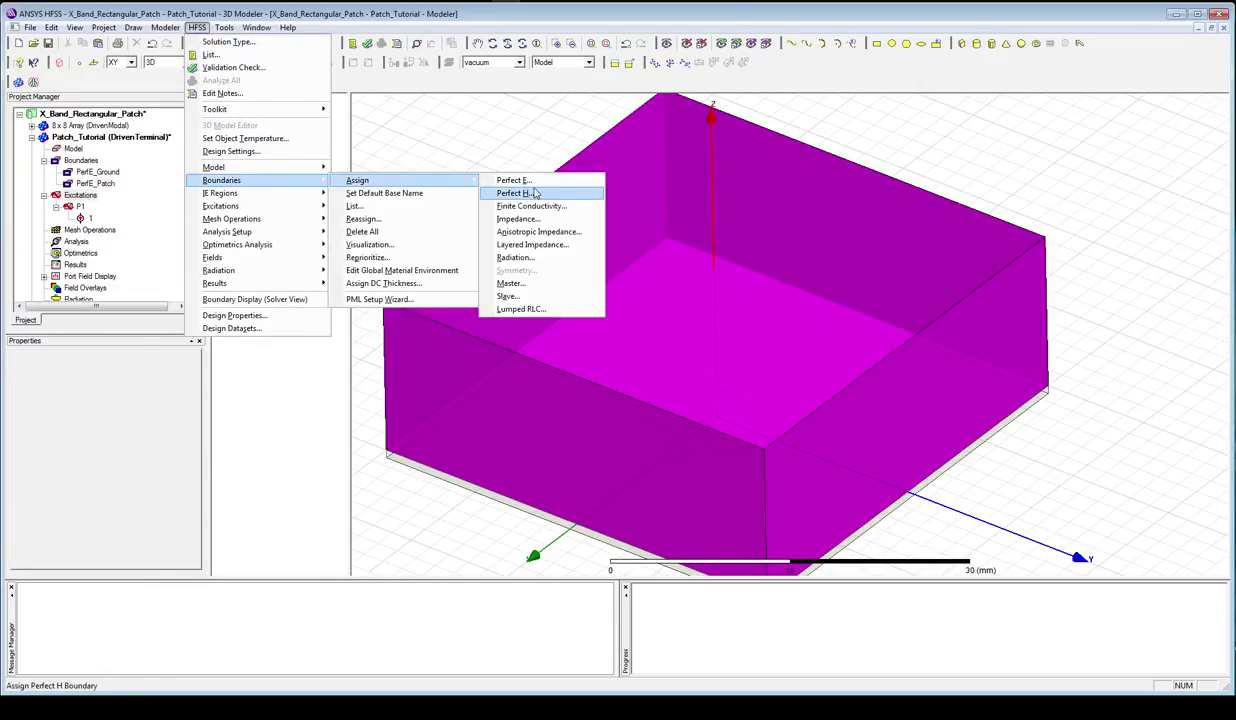
{"action": "left_click", "coordinate": [530, 257]}
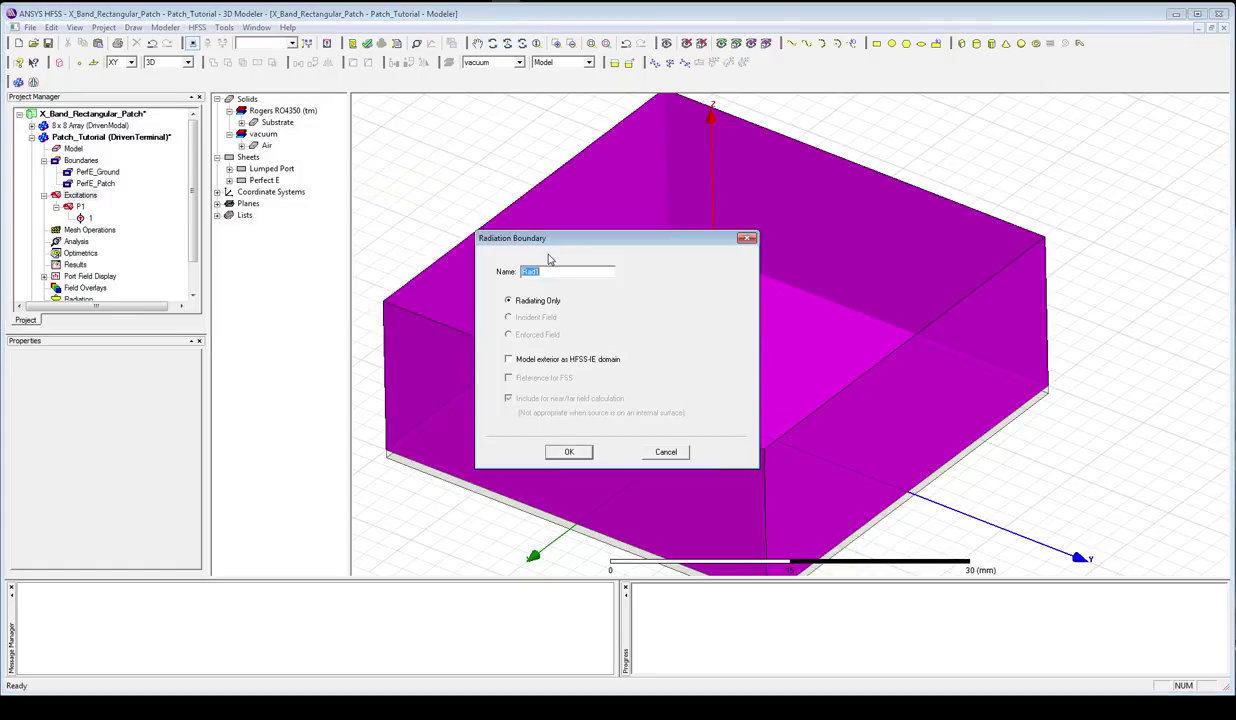
{"action": "left_click", "coordinate": [550, 273]}
{"action": "key", "text": "Return"}
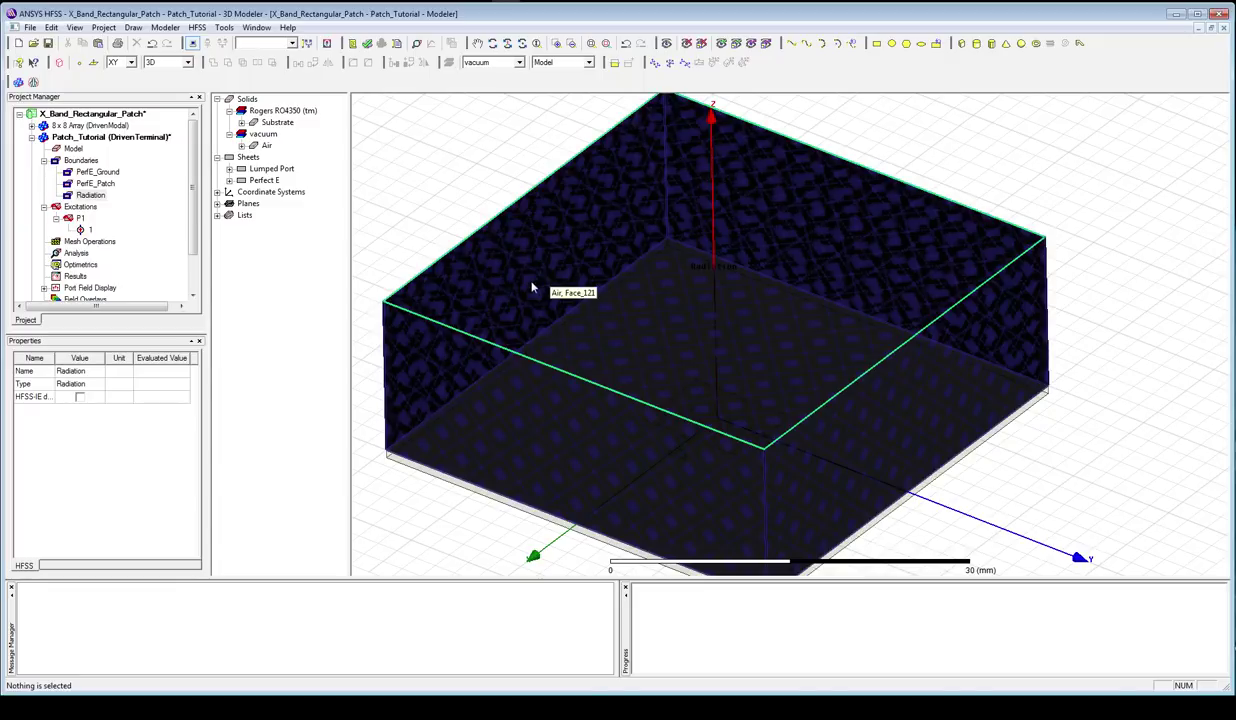
{"action": "left_click", "coordinate": [397, 217]}
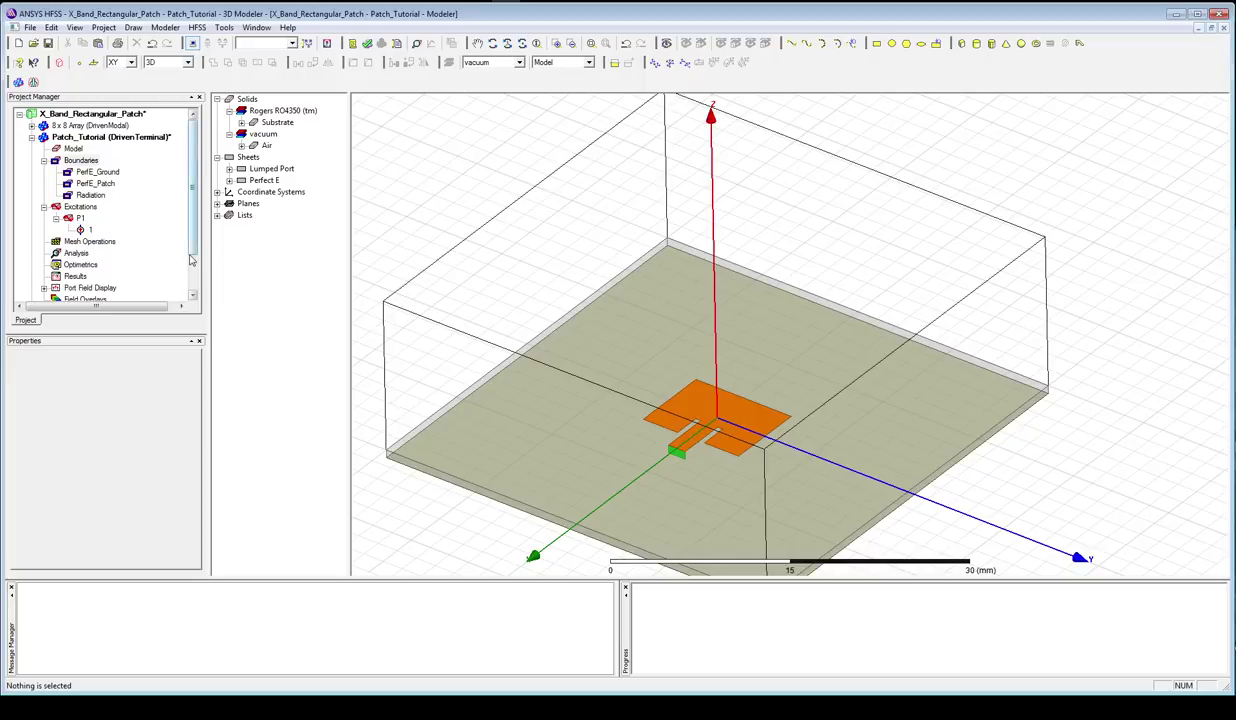
- Add a driven solution setup at 10 GHz with a maximum of 10 adaptive passes
{"action": "mouse_move", "coordinate": [189, 241]}
{"action": "left_mouse_down"}
{"action": "mouse_move", "coordinate": [190, 272]}
{"action": "mouse_move", "coordinate": [190, 226]}
{"action": "left_mouse_up"}
{"action": "double_click", "coordinate": [54, 161]}
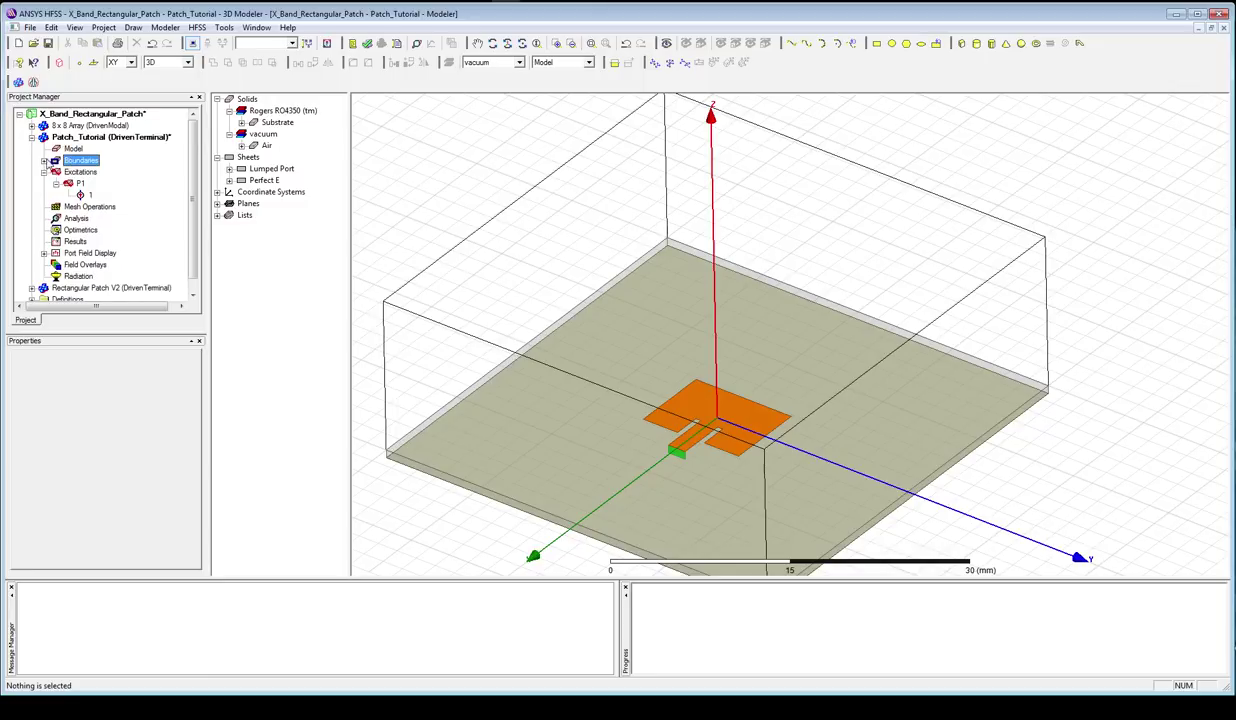
{"action": "left_click", "coordinate": [44, 172]}
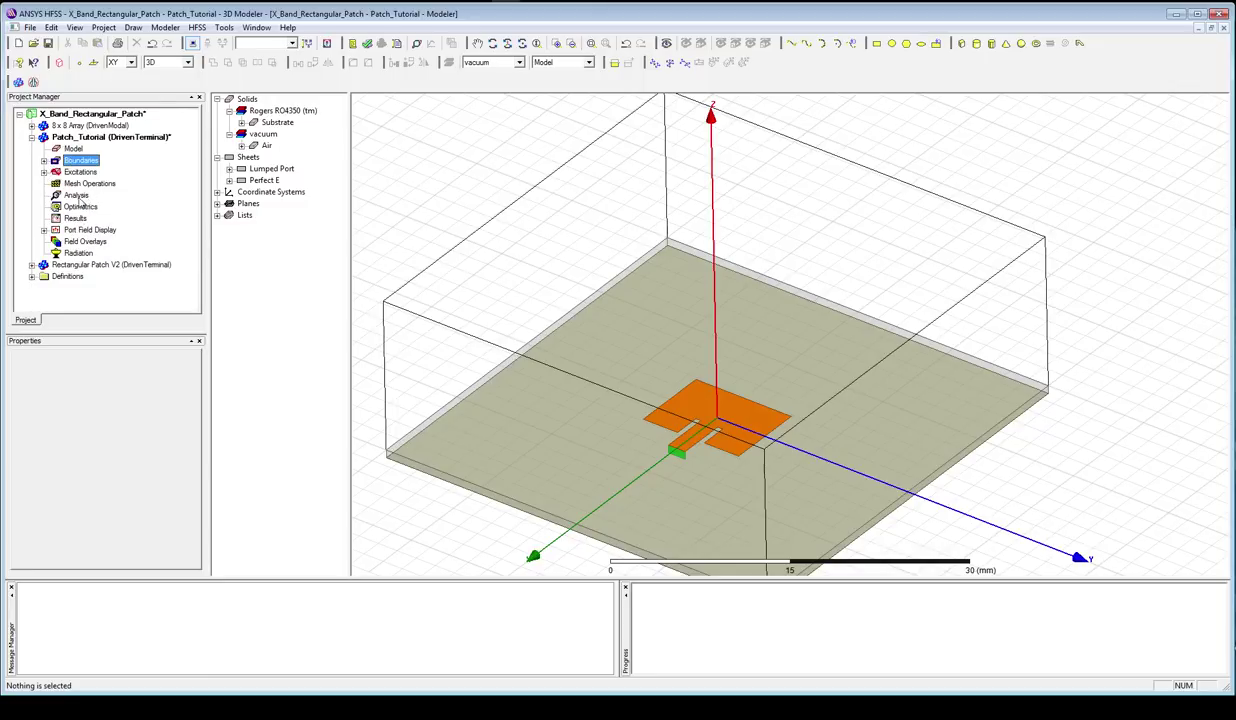
{"action": "left_click", "coordinate": [77, 196]}
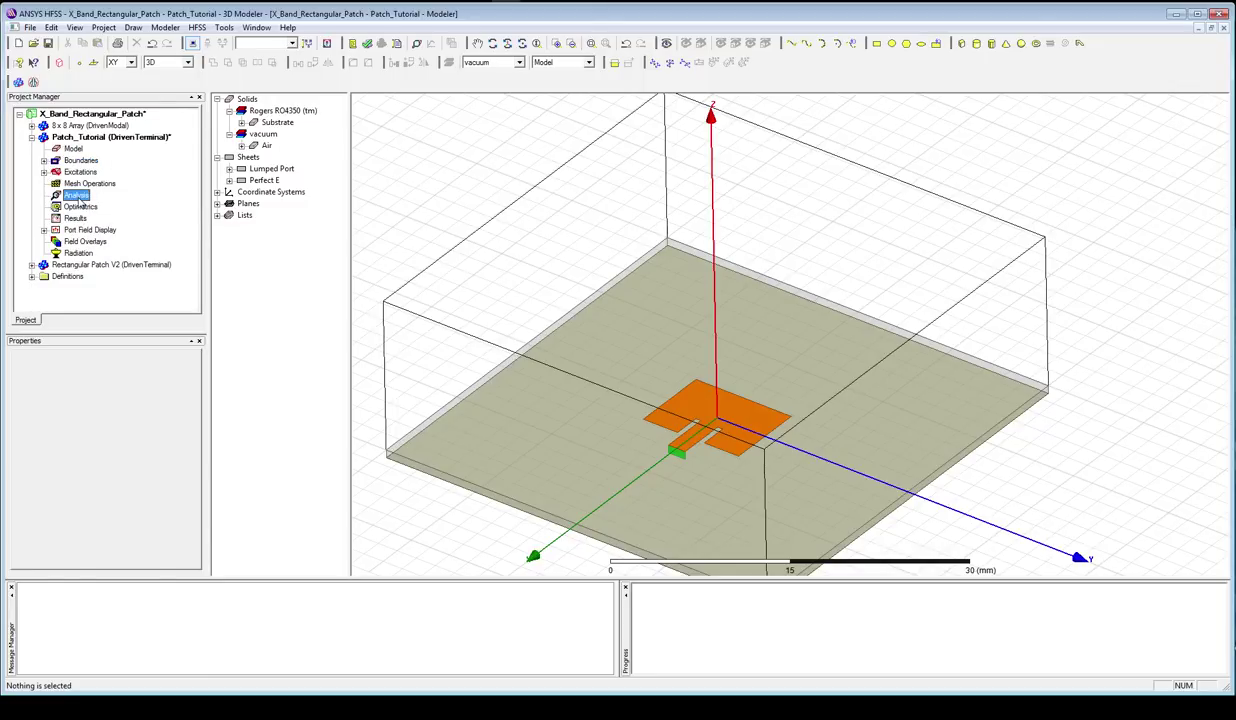
{"action": "right_click", "coordinate": [78, 199]}
{"action": "left_click", "coordinate": [130, 219]}
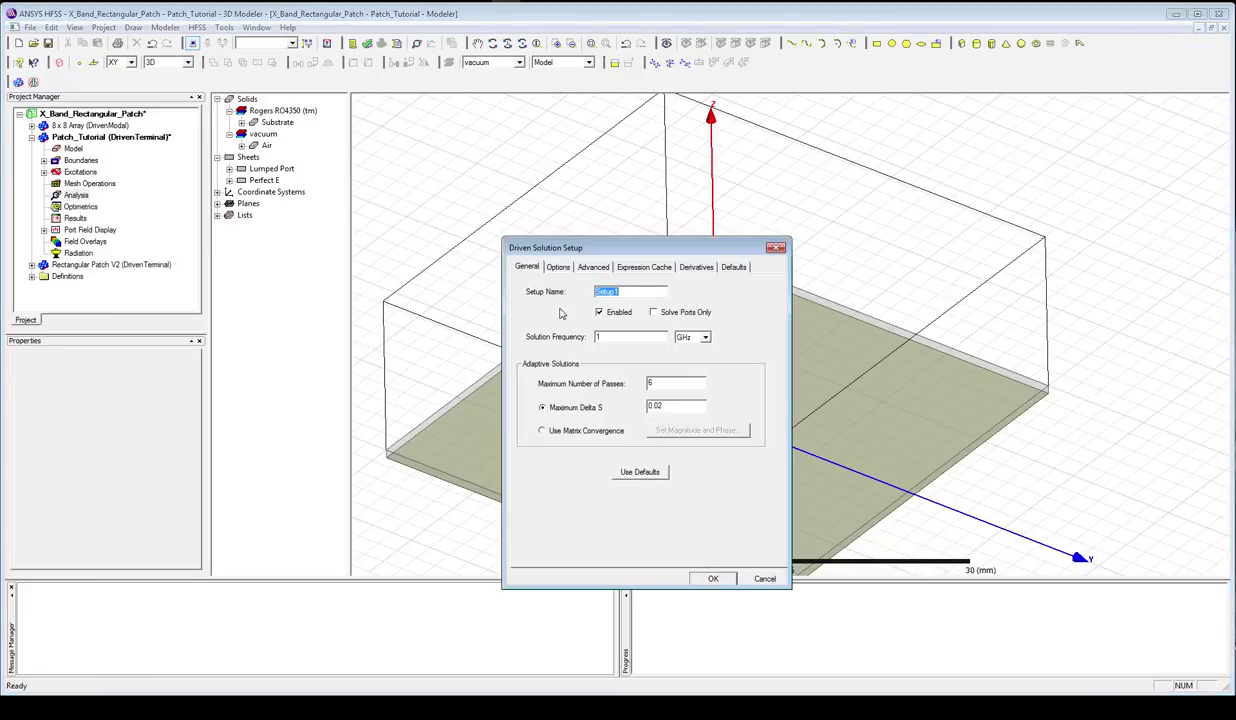
{"action": "left_click", "coordinate": [662, 338]}
{"action": "type", "text": "10"}
{"action": "double_click", "coordinate": [653, 382]}
{"action": "type", "text": "10"}
{"action": "left_click", "coordinate": [711, 579]}
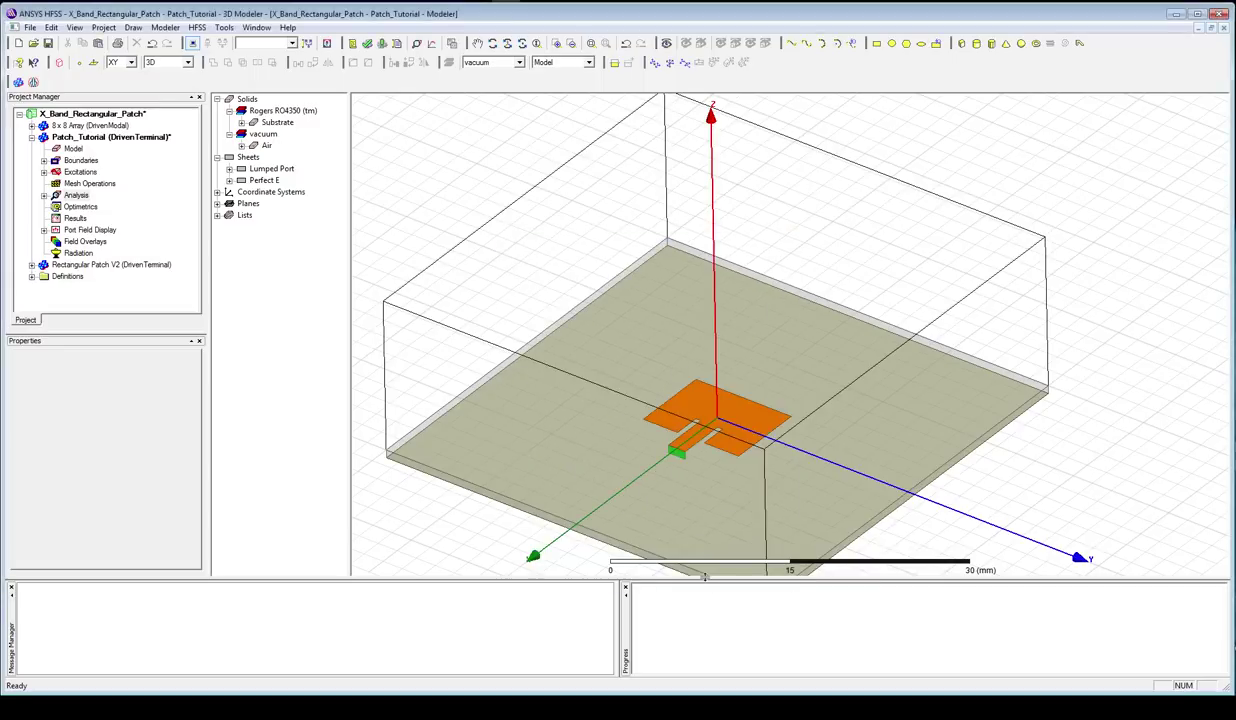
- Run the validation check on the Patch_Tutorial design
{"action": "left_click", "coordinate": [366, 44]}
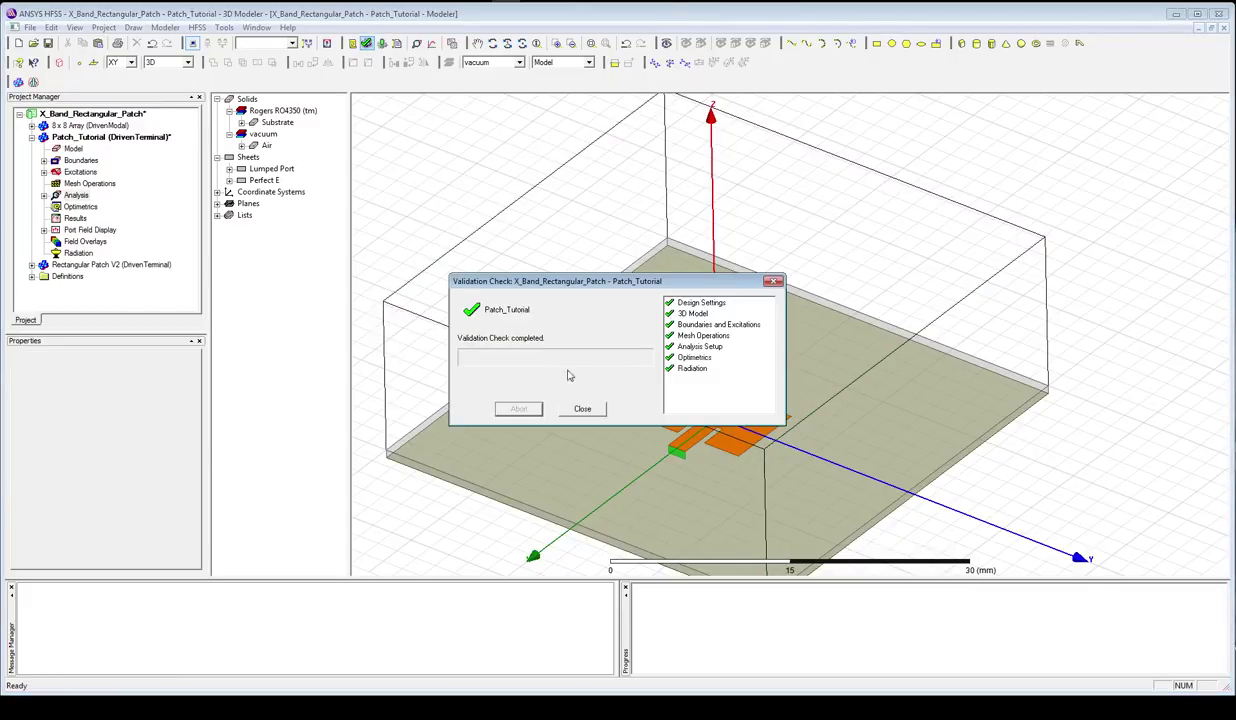
{"action": "left_click", "coordinate": [582, 408]}
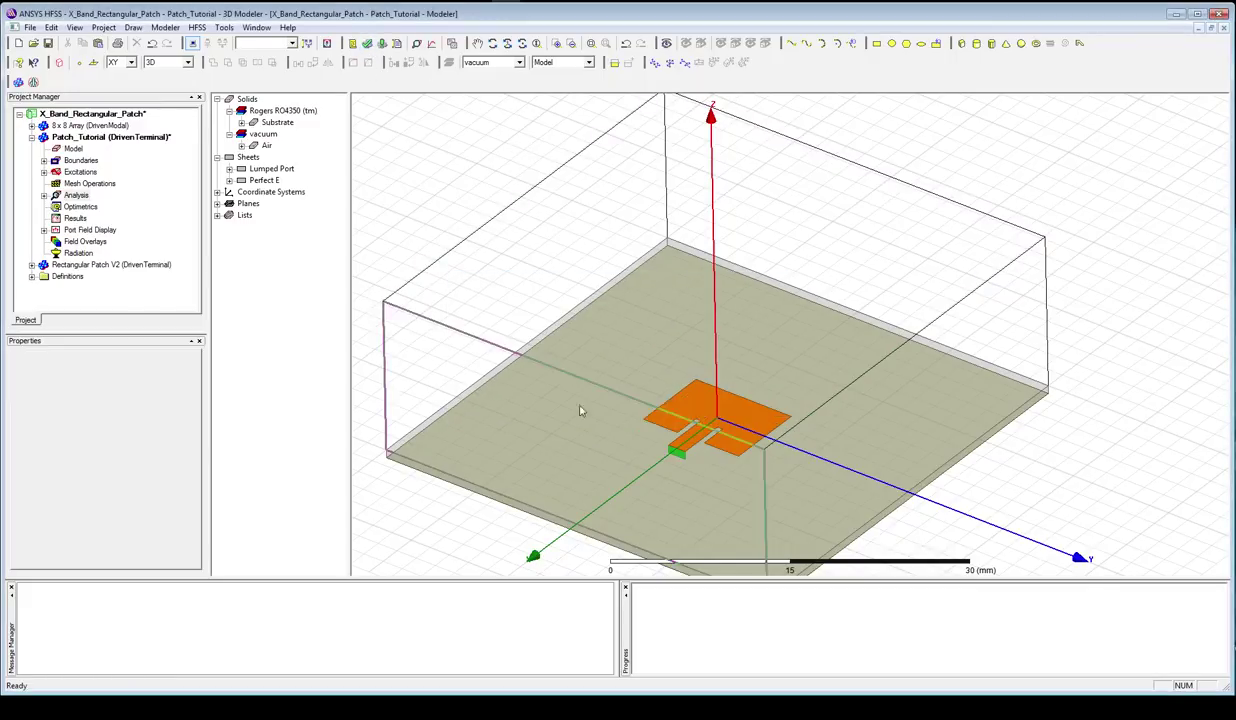
{"action": "left_click", "coordinate": [368, 44]}
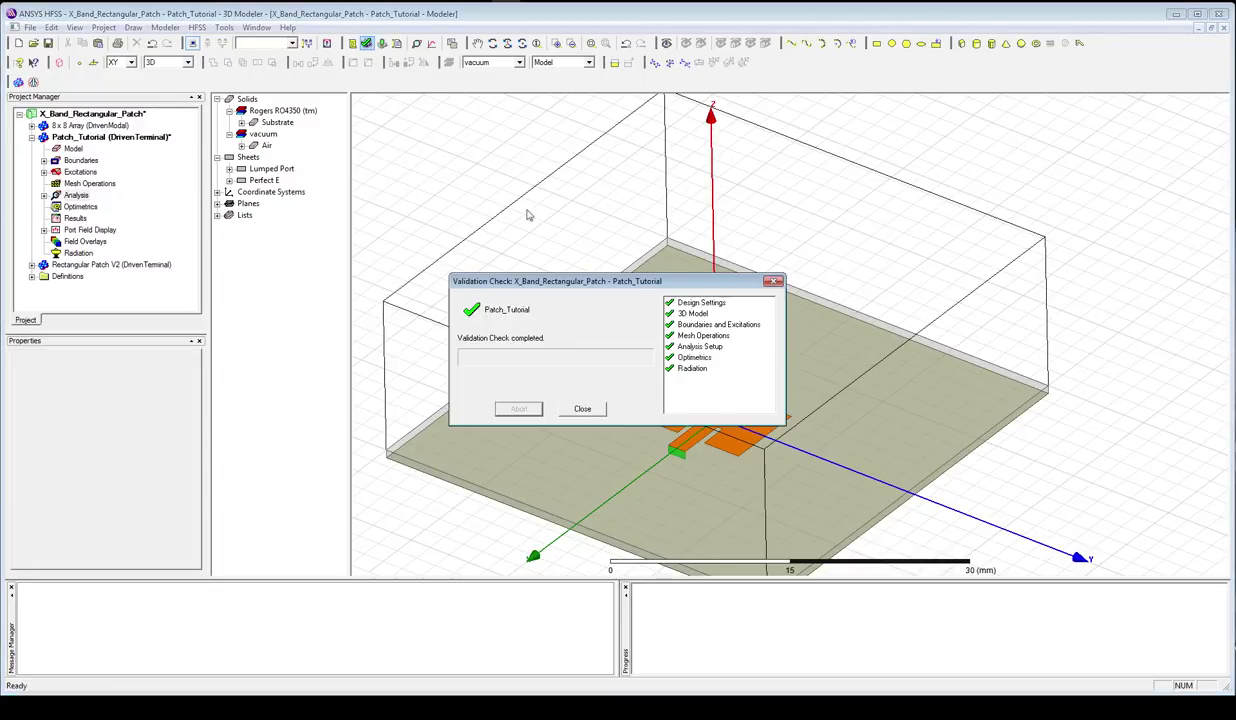
{"action": "left_click", "coordinate": [583, 410]}
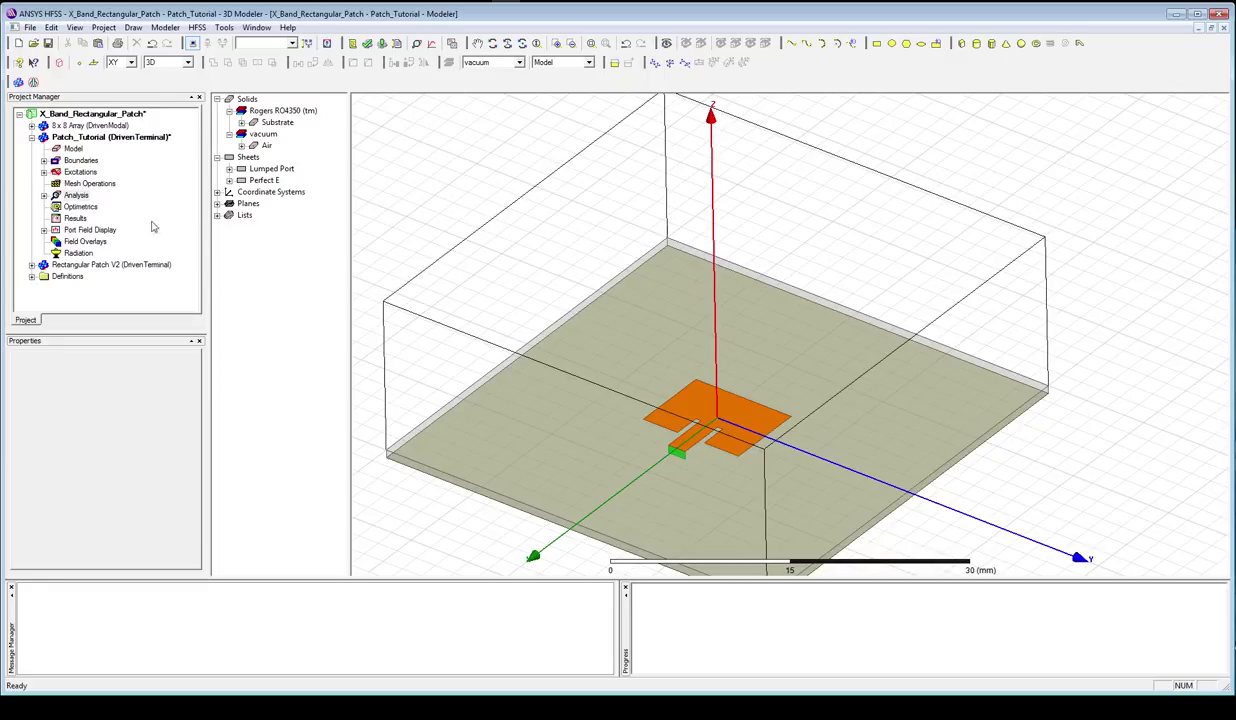
- Add a frequency sweep to Setup1 ranging from 8 to 12 GHz and display its frequency points
{"action": "left_click", "coordinate": [43, 195]}
{"action": "left_click", "coordinate": [72, 205]}
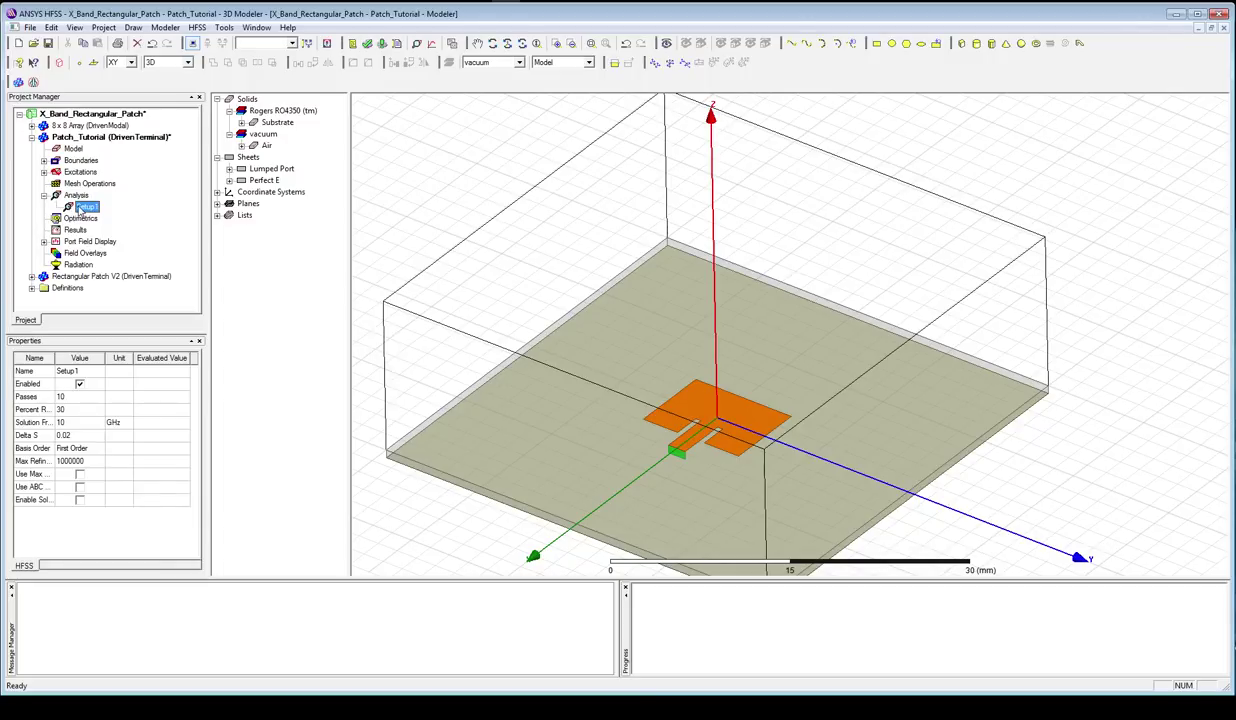
{"action": "right_click", "coordinate": [81, 208]}
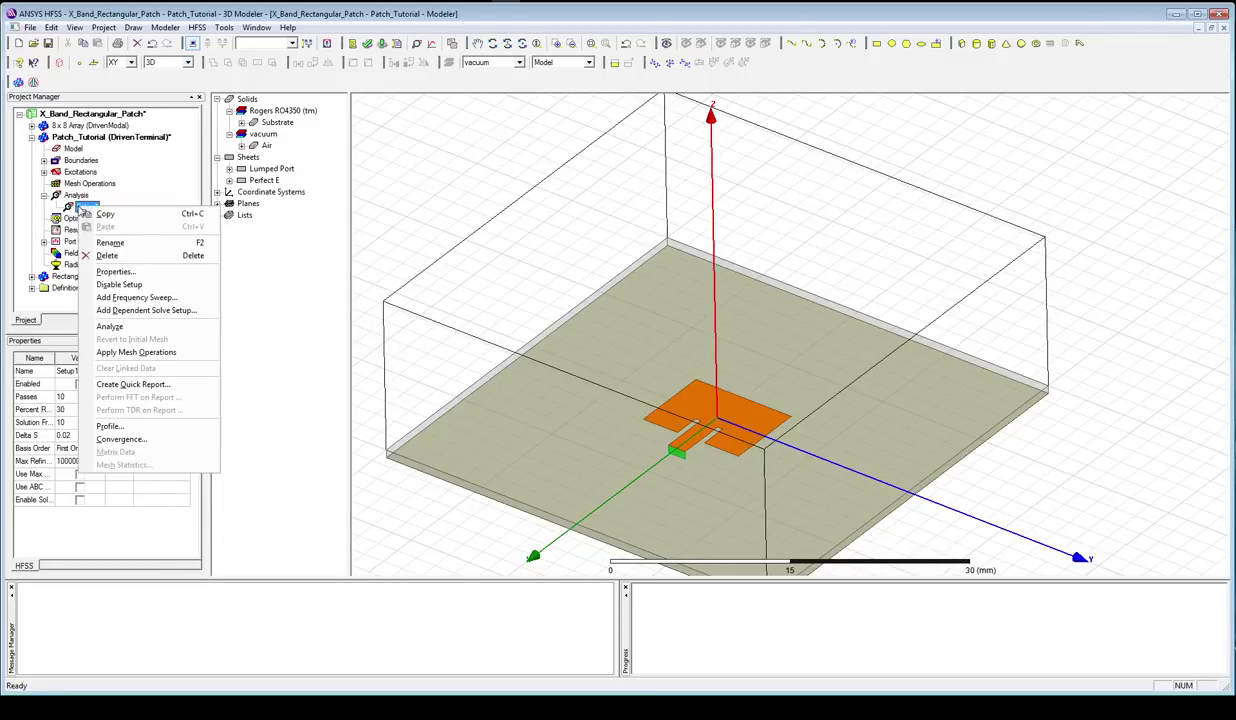
{"action": "left_click", "coordinate": [152, 296]}
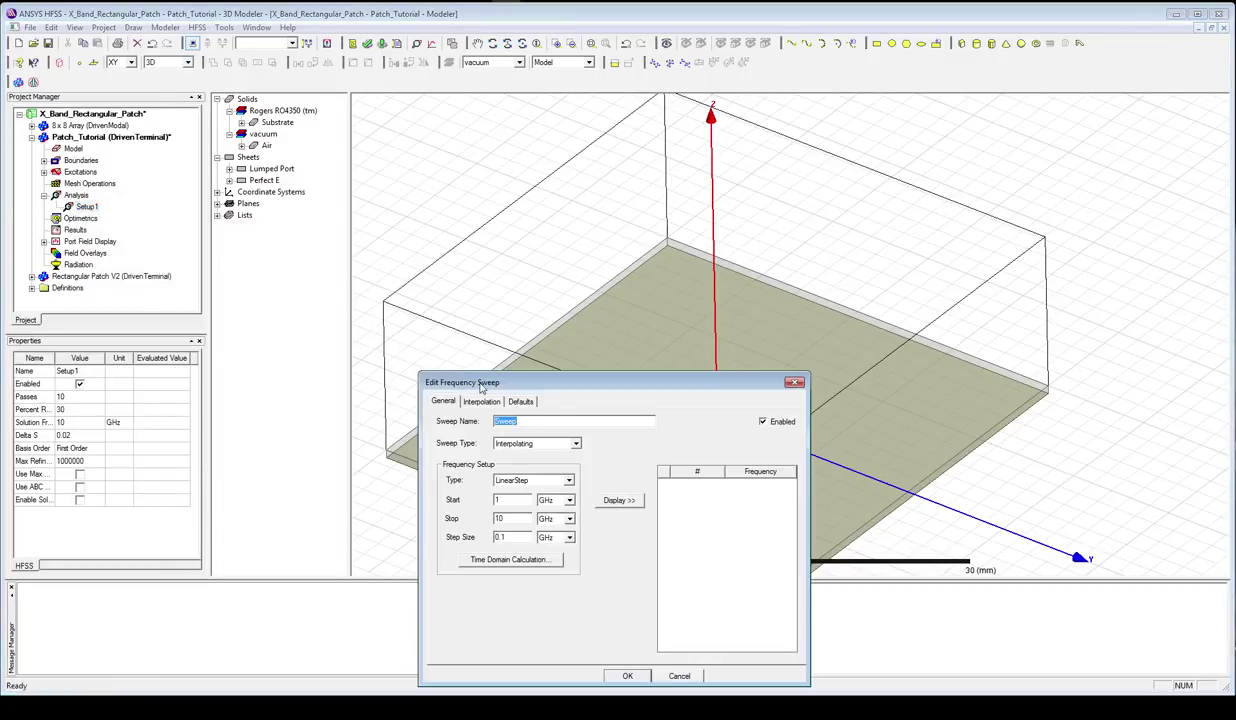
{"action": "left_click_drag", "start_coordinate": [481, 388], "coordinate": [497, 188]}
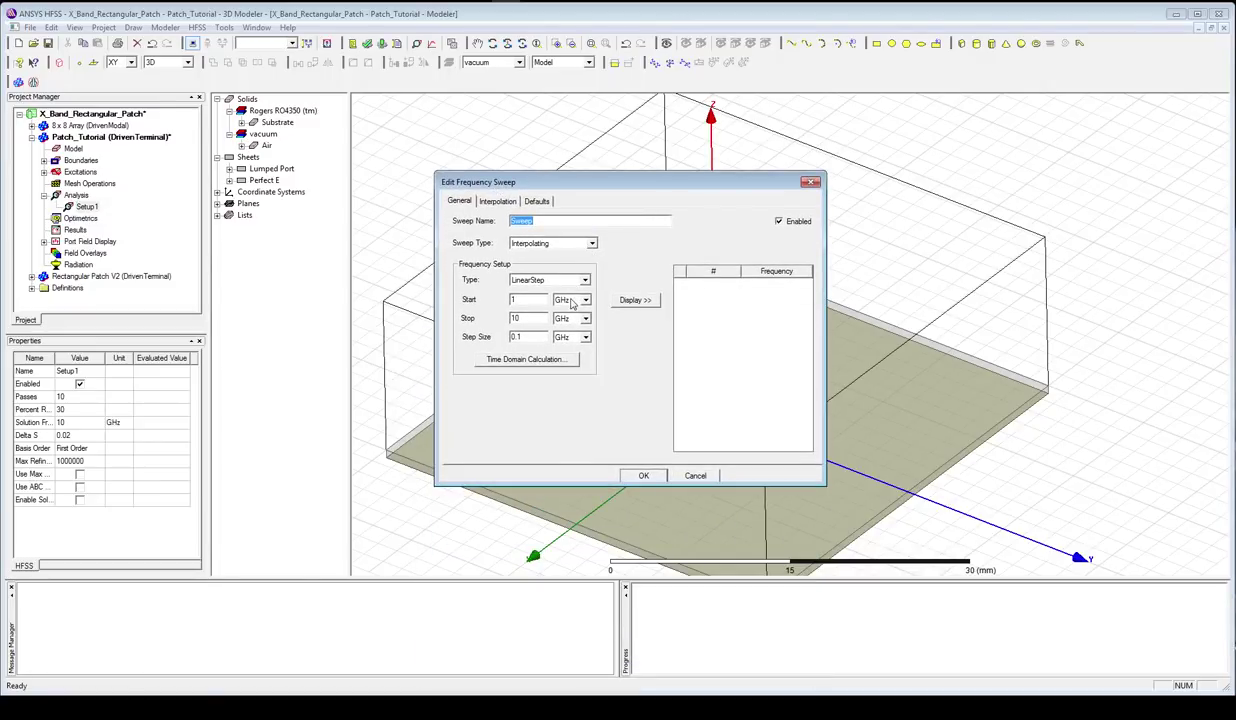
{"action": "double_click", "coordinate": [538, 300]}
{"action": "type", "text": "8"}
{"action": "key", "text": "Tab"}
{"action": "type", "text": "12"}
{"action": "left_click", "coordinate": [636, 302]}
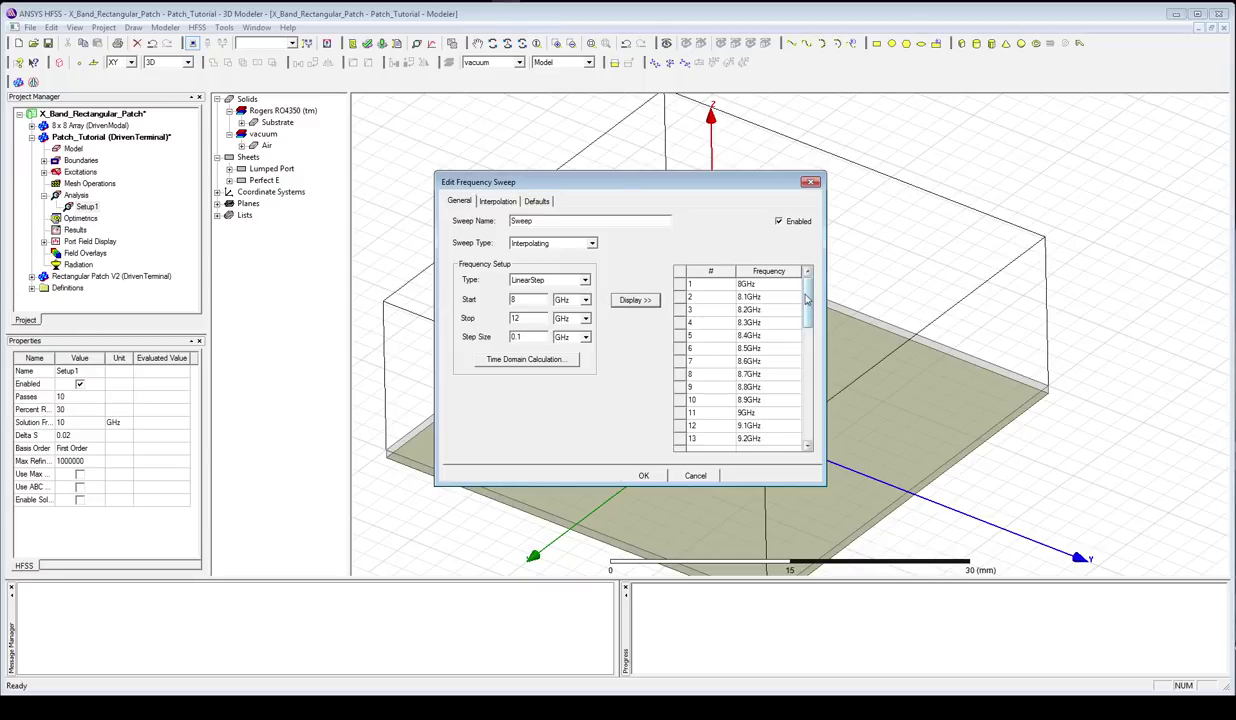
{"action": "mouse_move", "coordinate": [807, 296]}
{"action": "left_mouse_down"}
{"action": "mouse_move", "coordinate": [809, 422]}
{"action": "mouse_move", "coordinate": [807, 296]}
{"action": "left_mouse_up"}
- Make the frequency sweep Discrete with fields saved at all frequencies, and accept it
{"action": "left_click", "coordinate": [590, 248]}
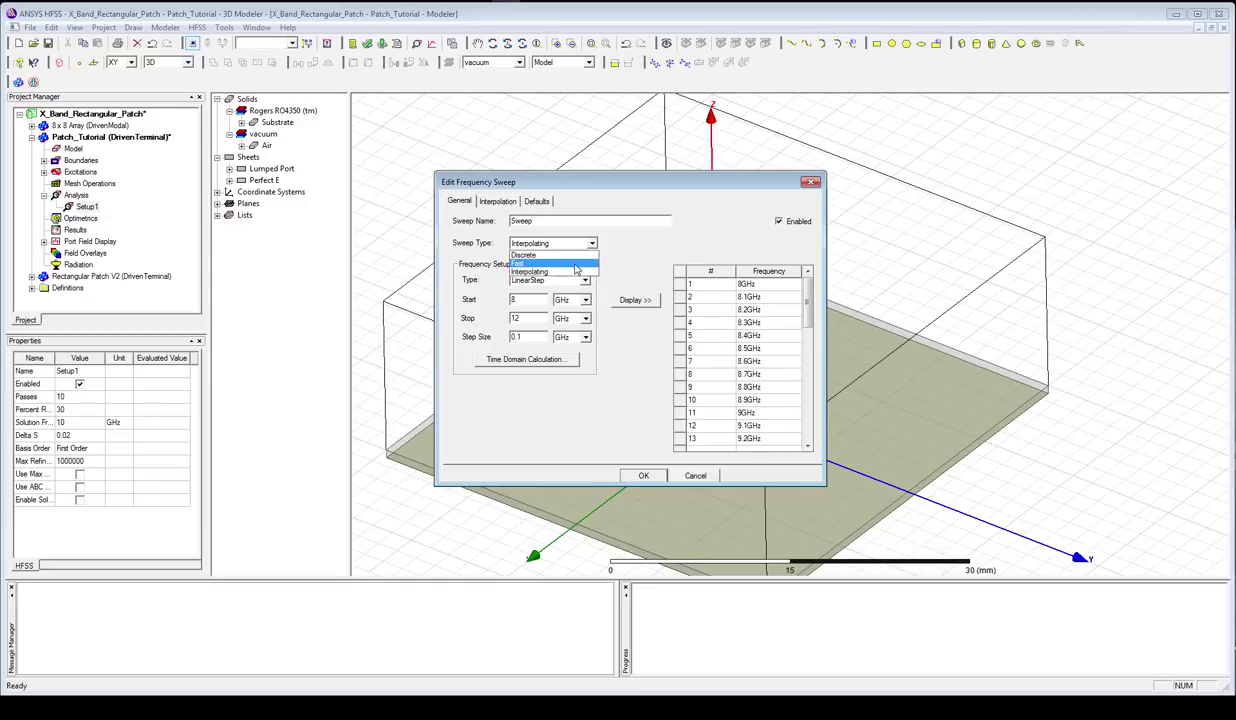
{"action": "left_click", "coordinate": [576, 256]}
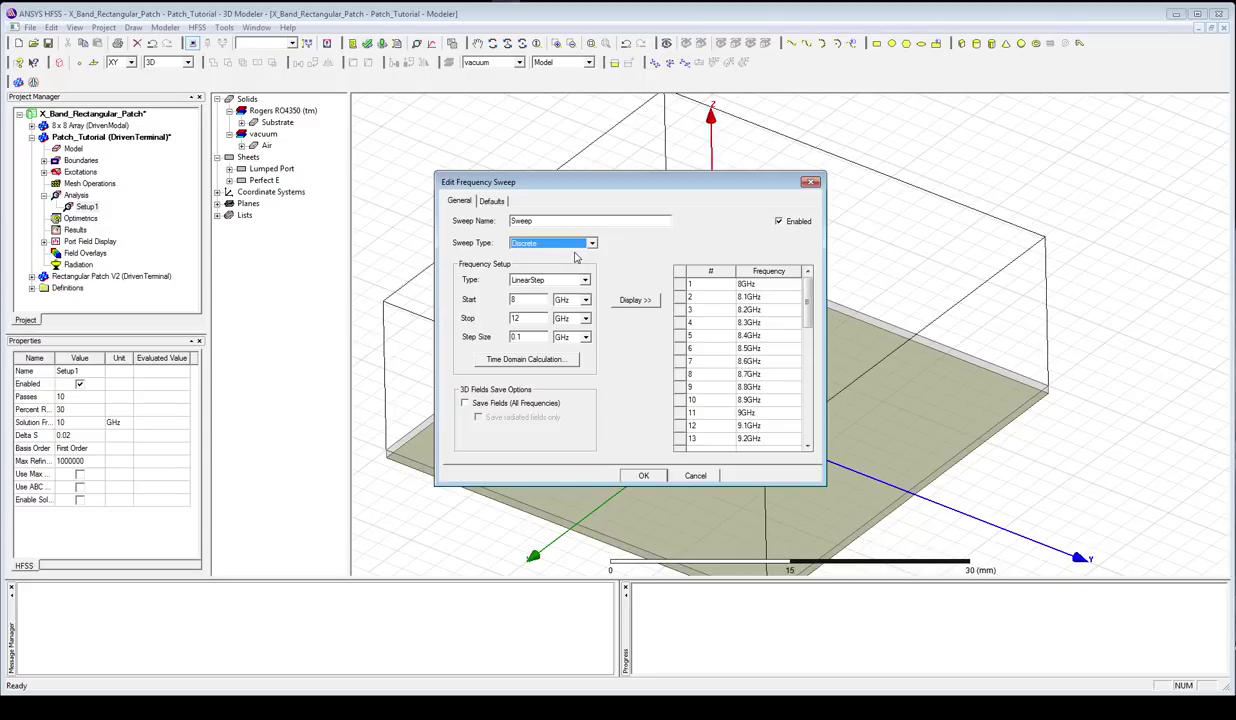
{"action": "left_click", "coordinate": [465, 404]}
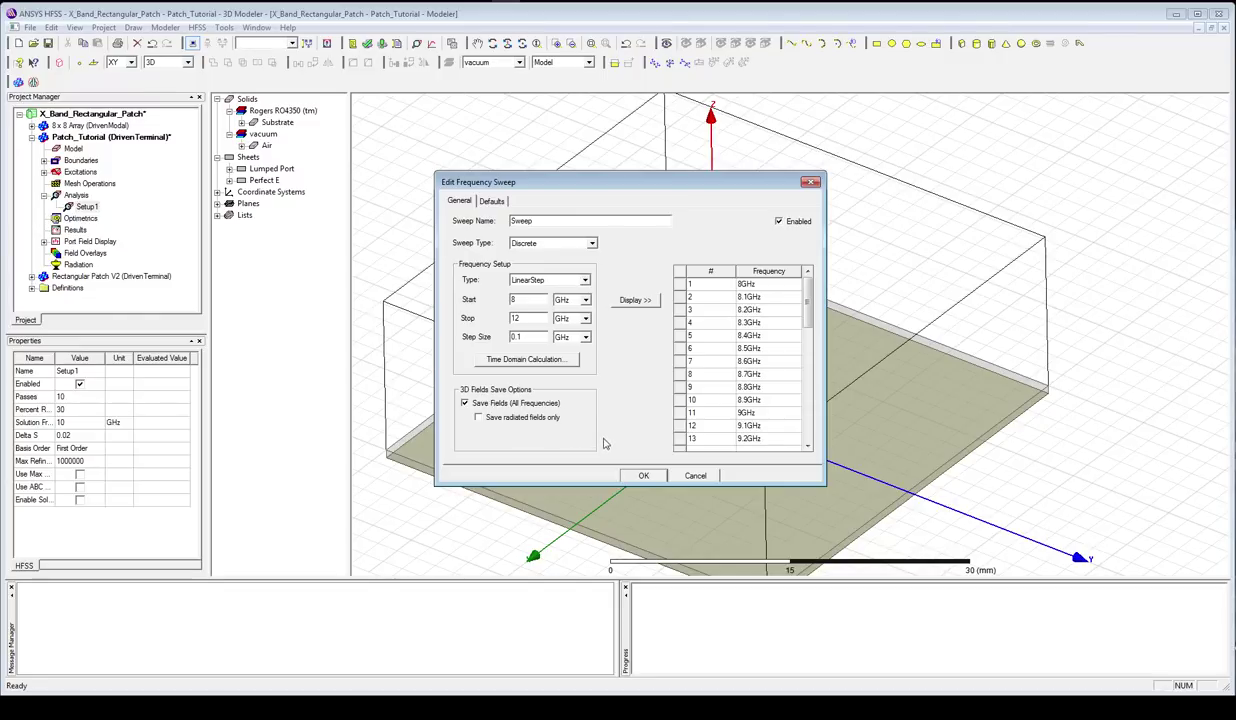
{"action": "left_click", "coordinate": [632, 476]}
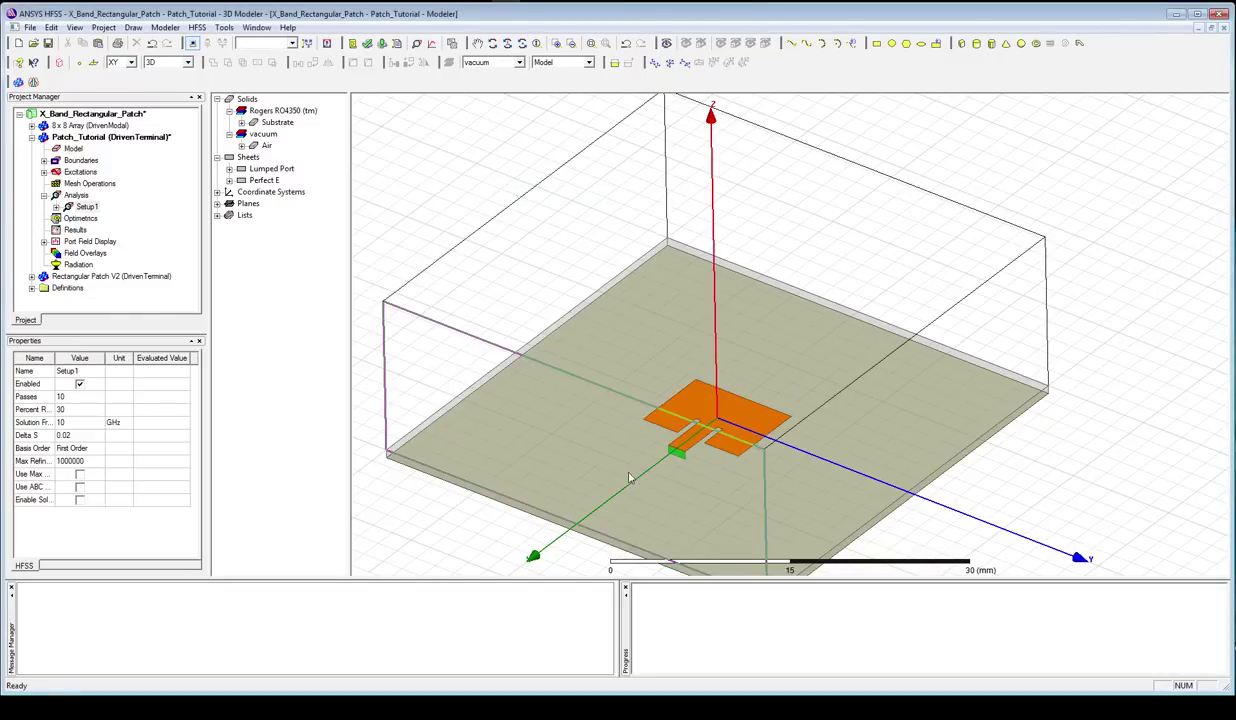
- Run the validation check on the Patch_Tutorial design with its frequency sweep in place
{"action": "left_click", "coordinate": [367, 43]}
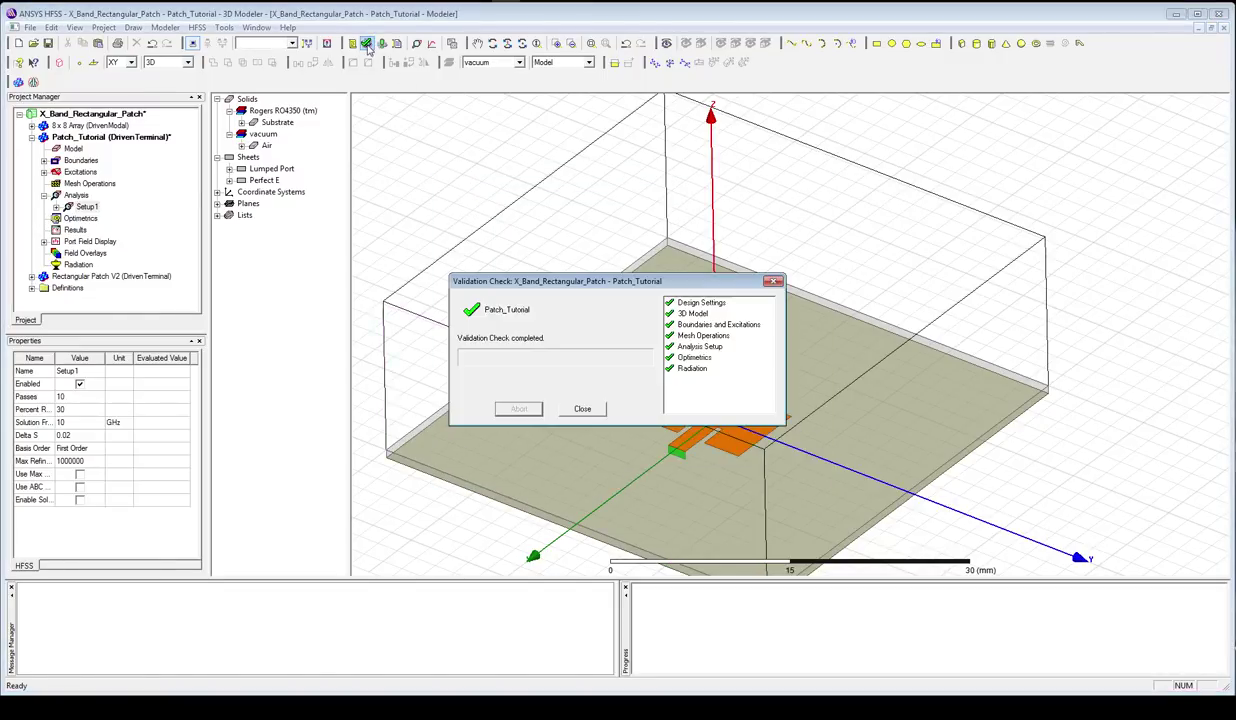
{"action": "left_click", "coordinate": [582, 409]}
- Add an infinite sphere far field setup with phi 0–360° and theta 0–180° in 10° steps, and revalidate the design
{"action": "right_click", "coordinate": [62, 265]}
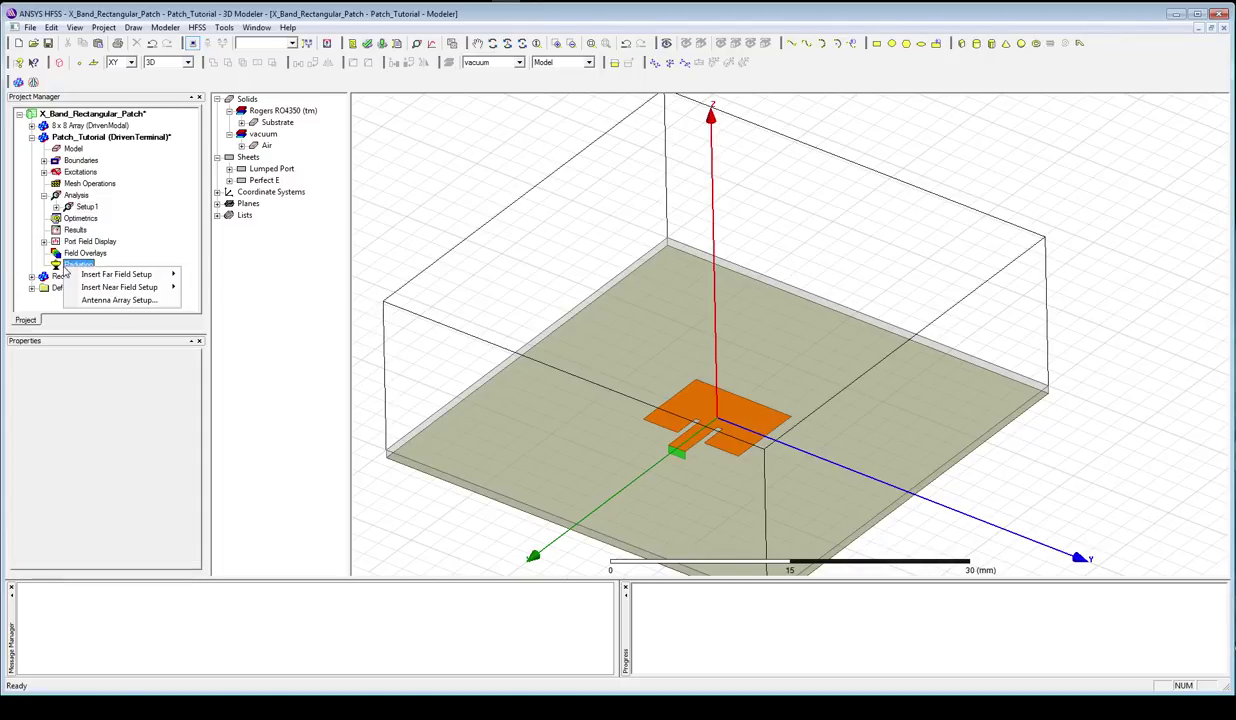
{"action": "mouse_move", "coordinate": [100, 277]}
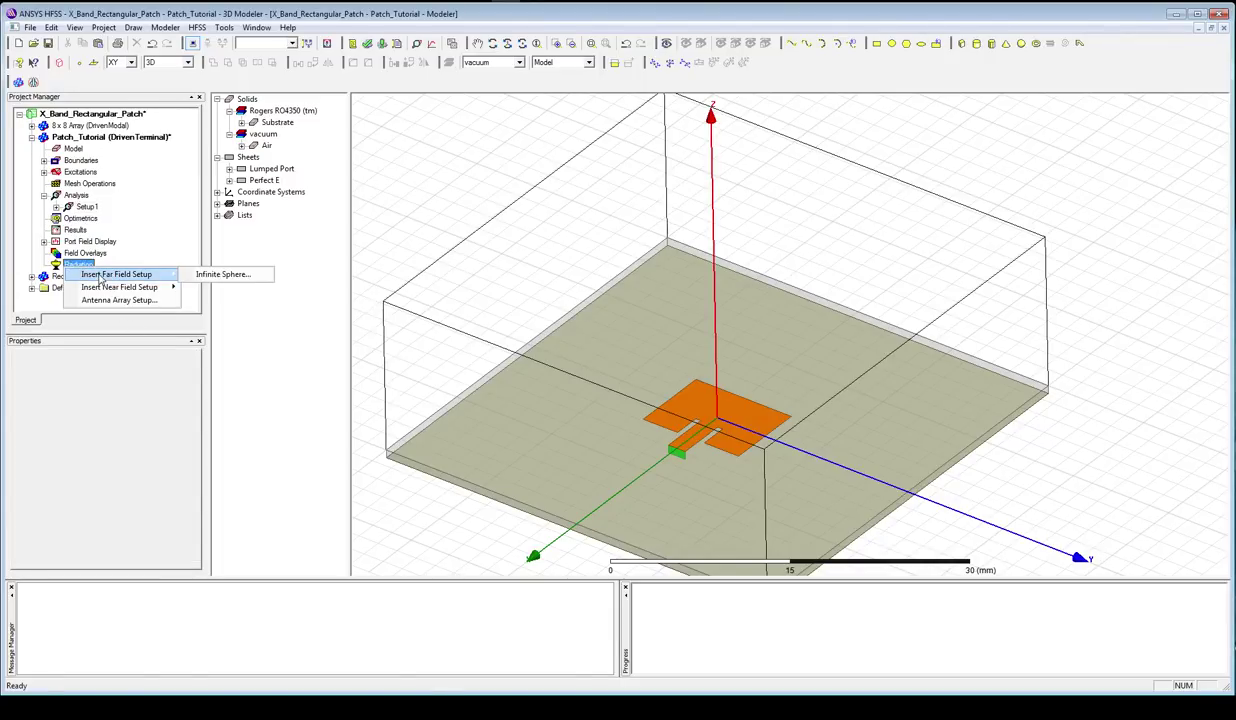
{"action": "left_click", "coordinate": [205, 274]}
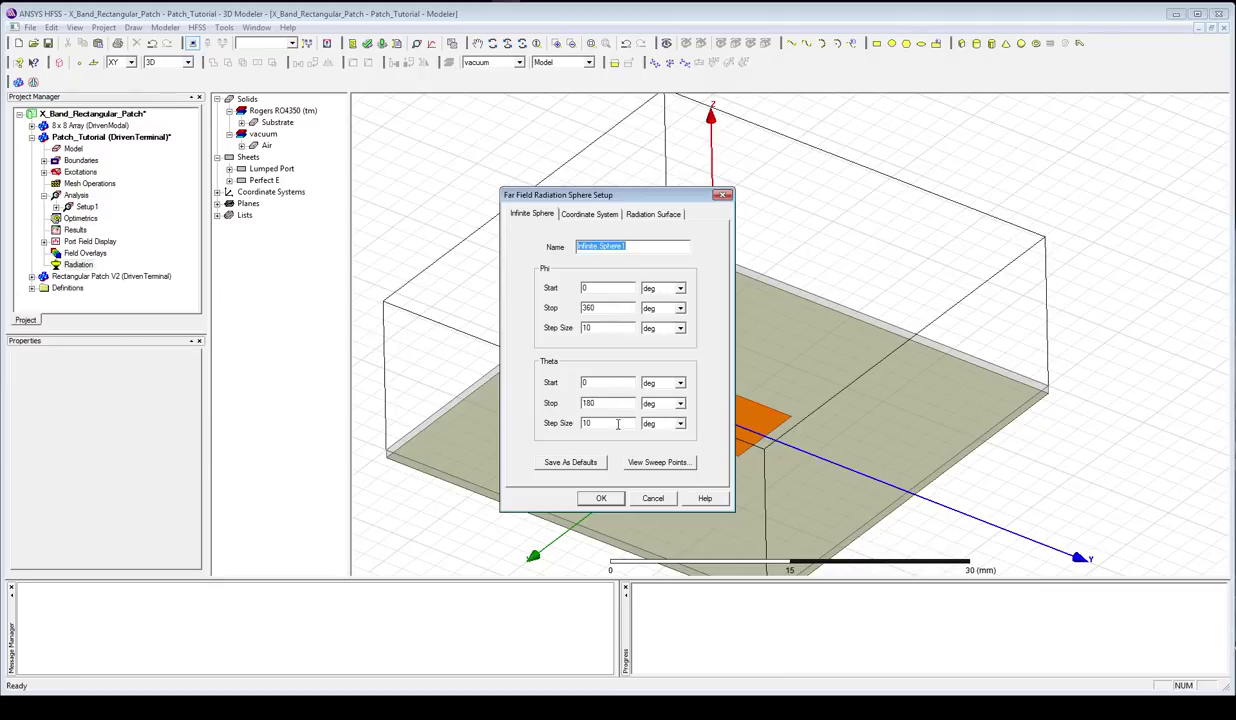
{"action": "left_click", "coordinate": [597, 496]}
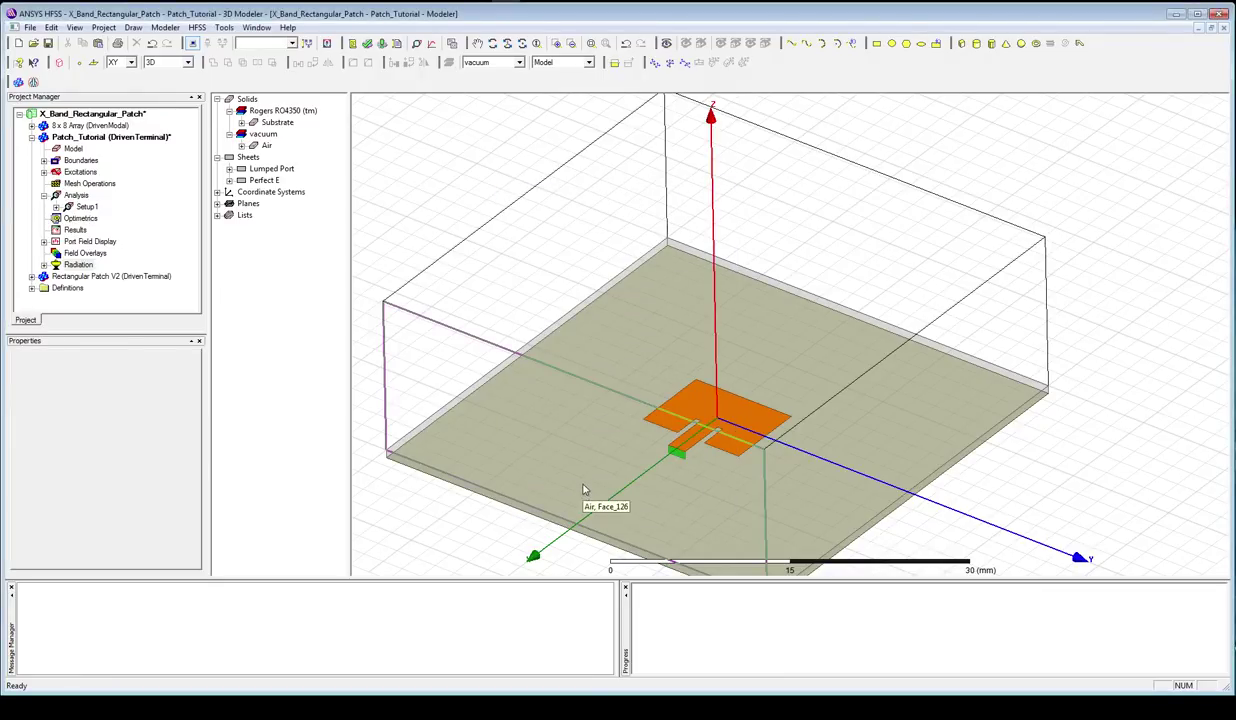
{"action": "left_click", "coordinate": [367, 44]}
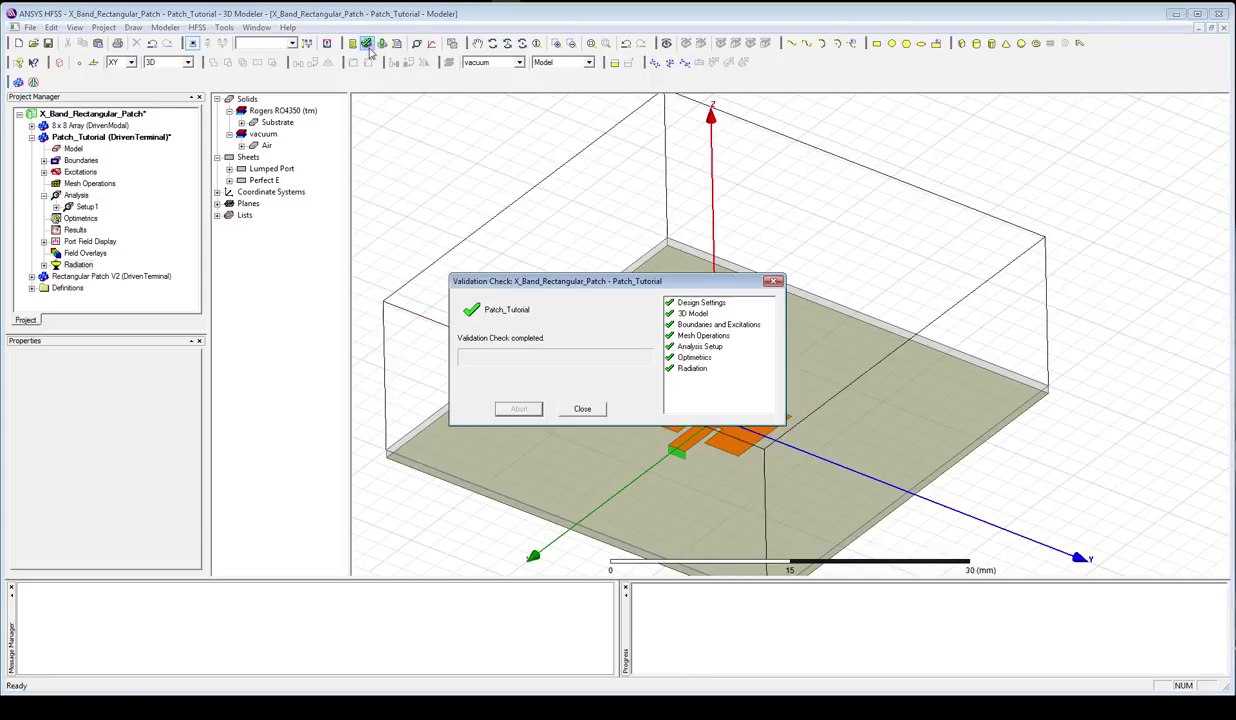
{"action": "left_click", "coordinate": [584, 408]}
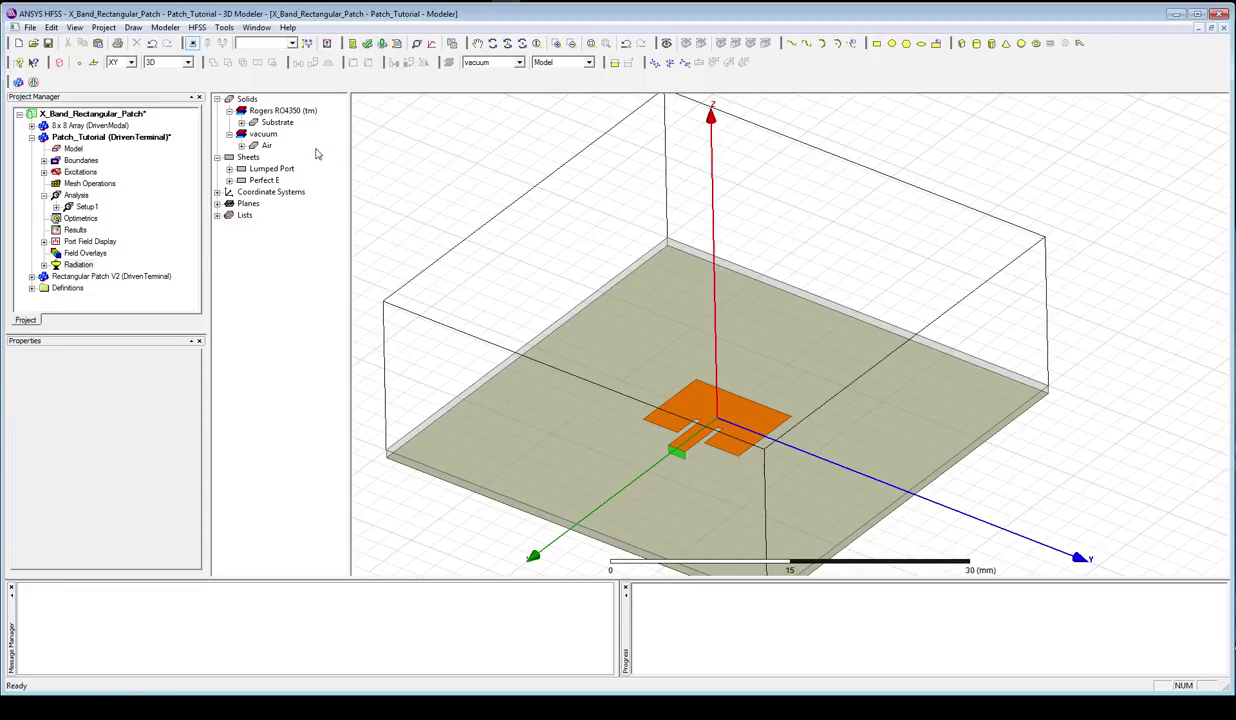
- Open the Rectangular Patch V2 design, look over its model, and display its S11 report
{"action": "left_click", "coordinate": [31, 138]}
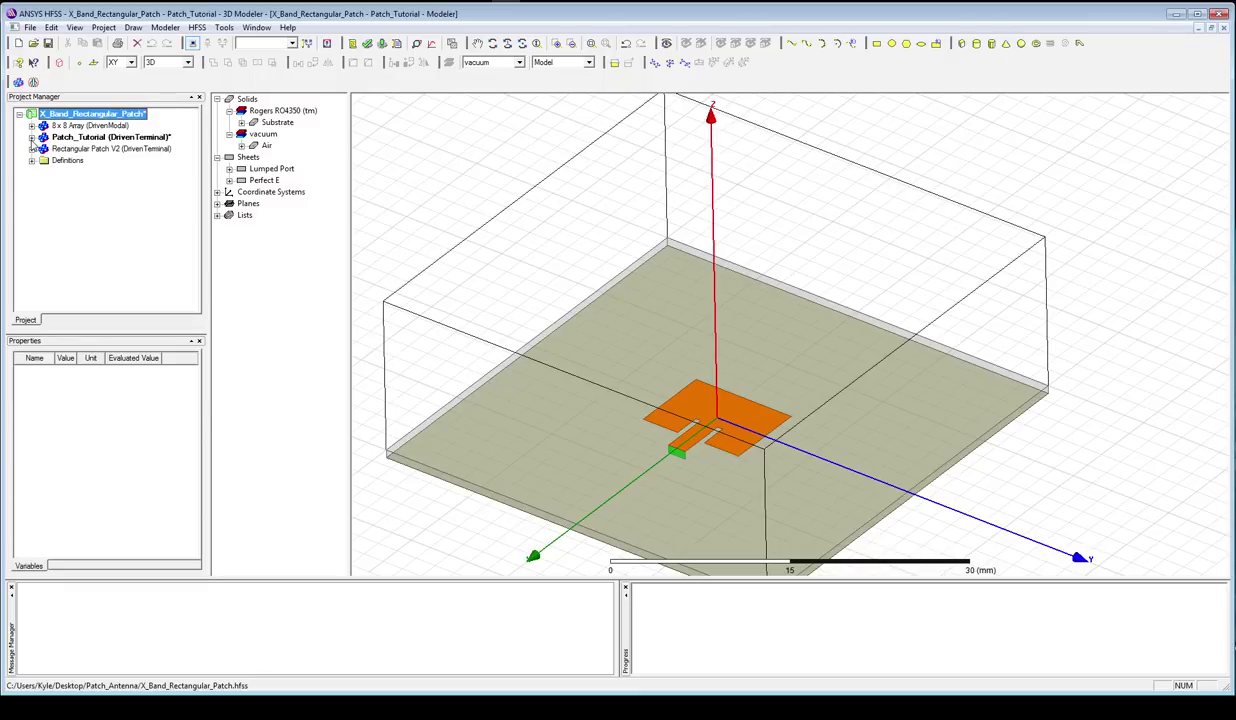
{"action": "double_click", "coordinate": [90, 149]}
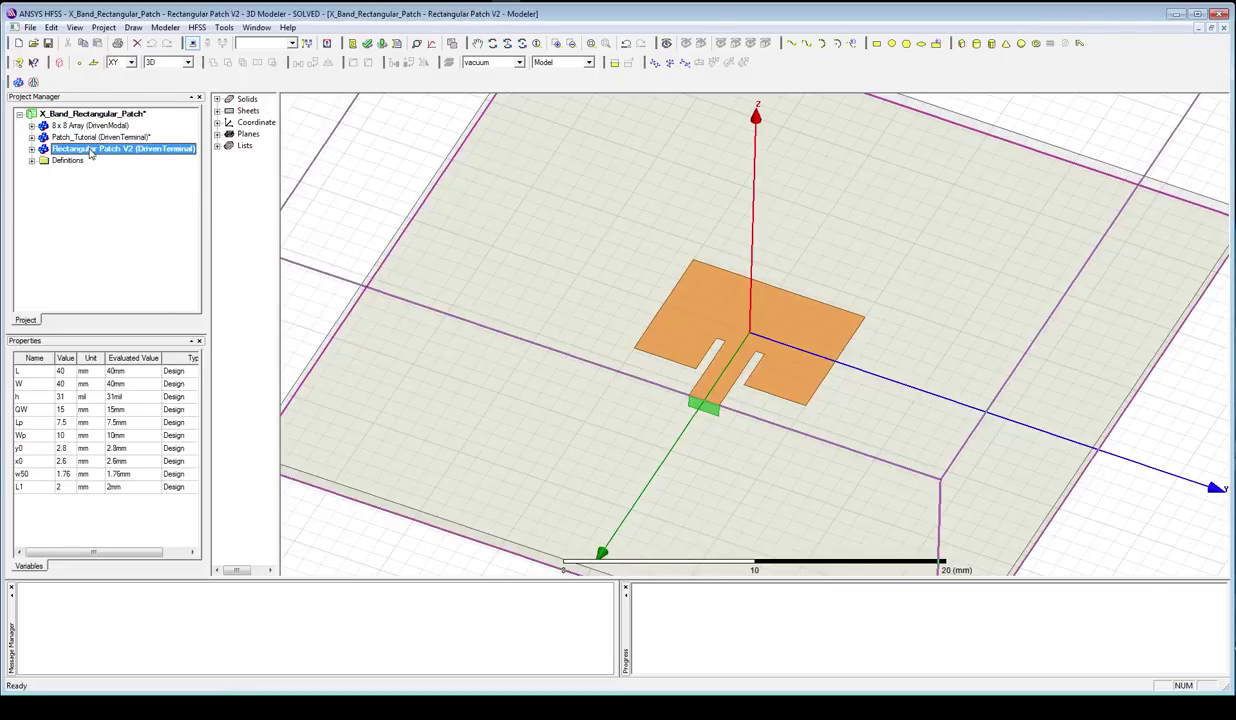
{"action": "scroll", "coordinate": [600, 372], "scroll_direction": "down", "scroll_amount": 3}
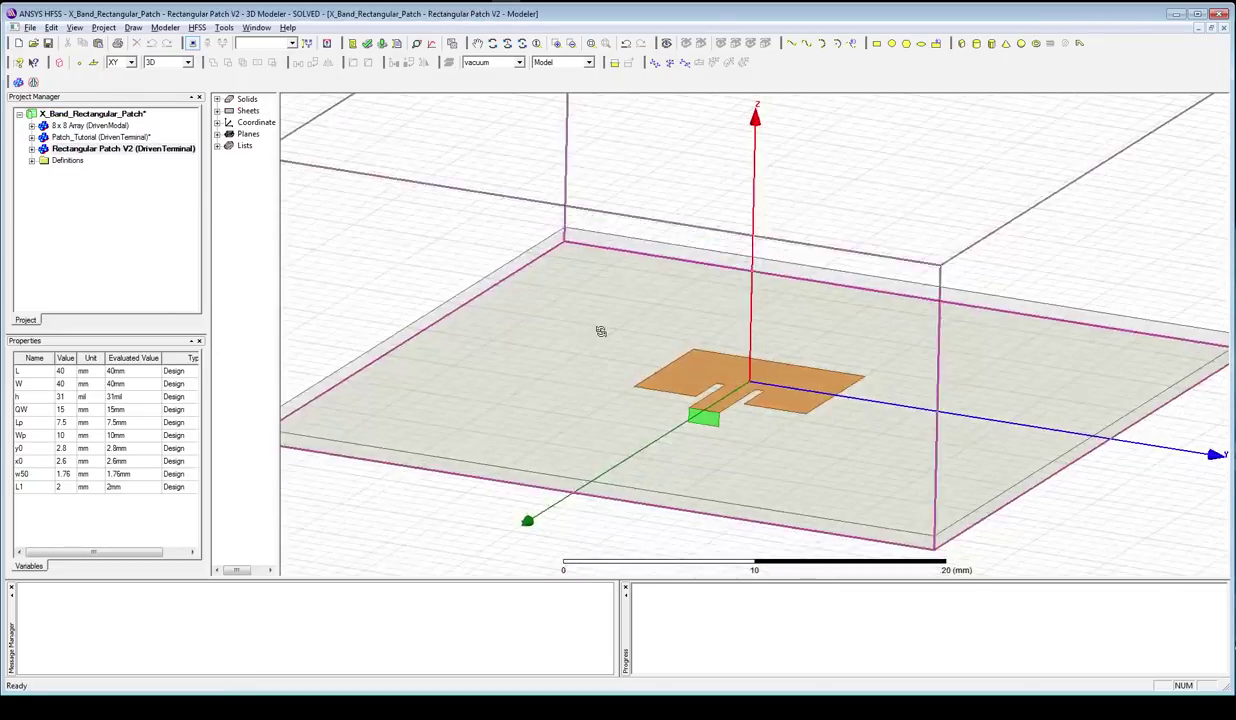
{"action": "left_click_drag", "start_coordinate": [590, 348], "coordinate": [488, 337], "text": "alt"}
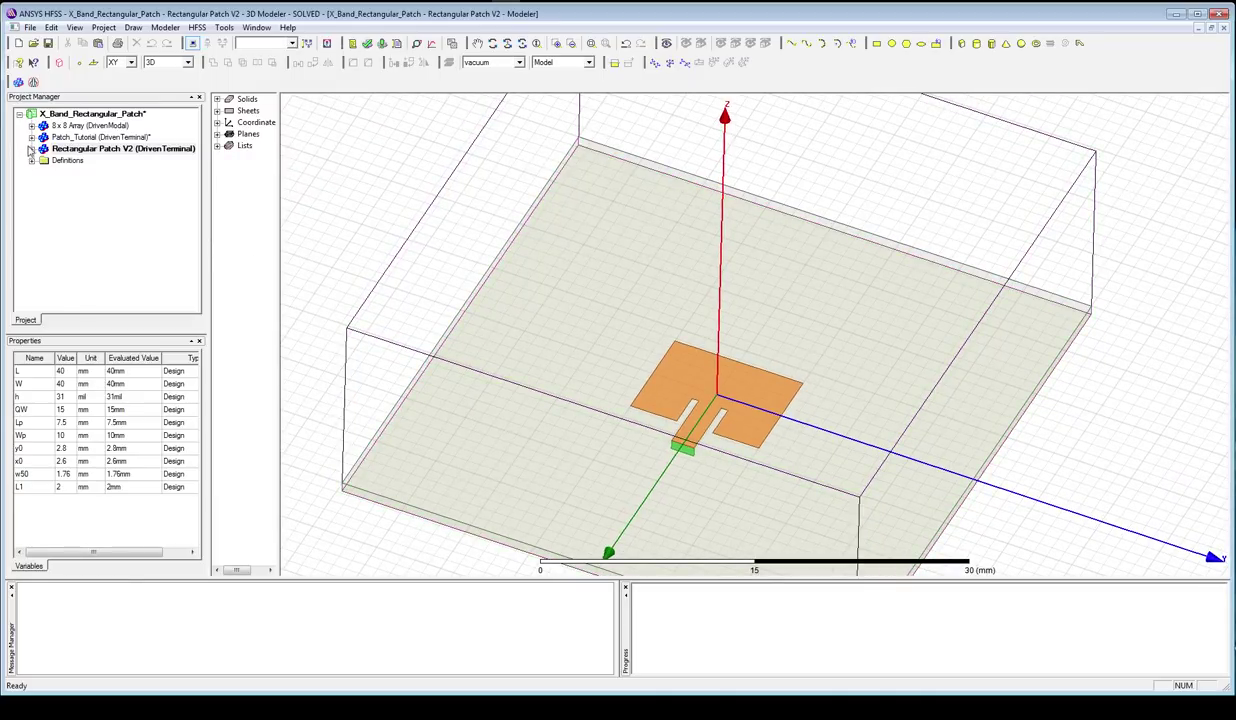
{"action": "left_click", "coordinate": [31, 148]}
{"action": "double_click", "coordinate": [69, 245]}
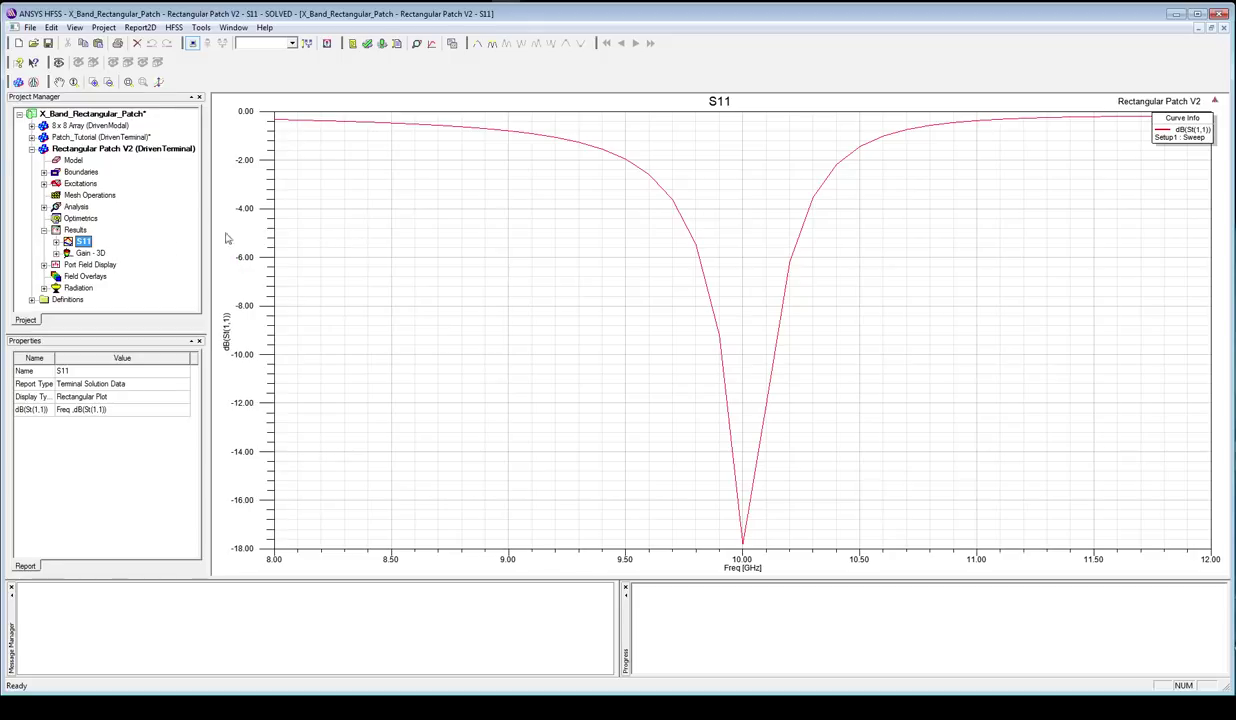
- Display the Gain - 3D polar plot of Rectangular Patch V2 and examine the radiation pattern from different angles
{"action": "double_click", "coordinate": [86, 254]}
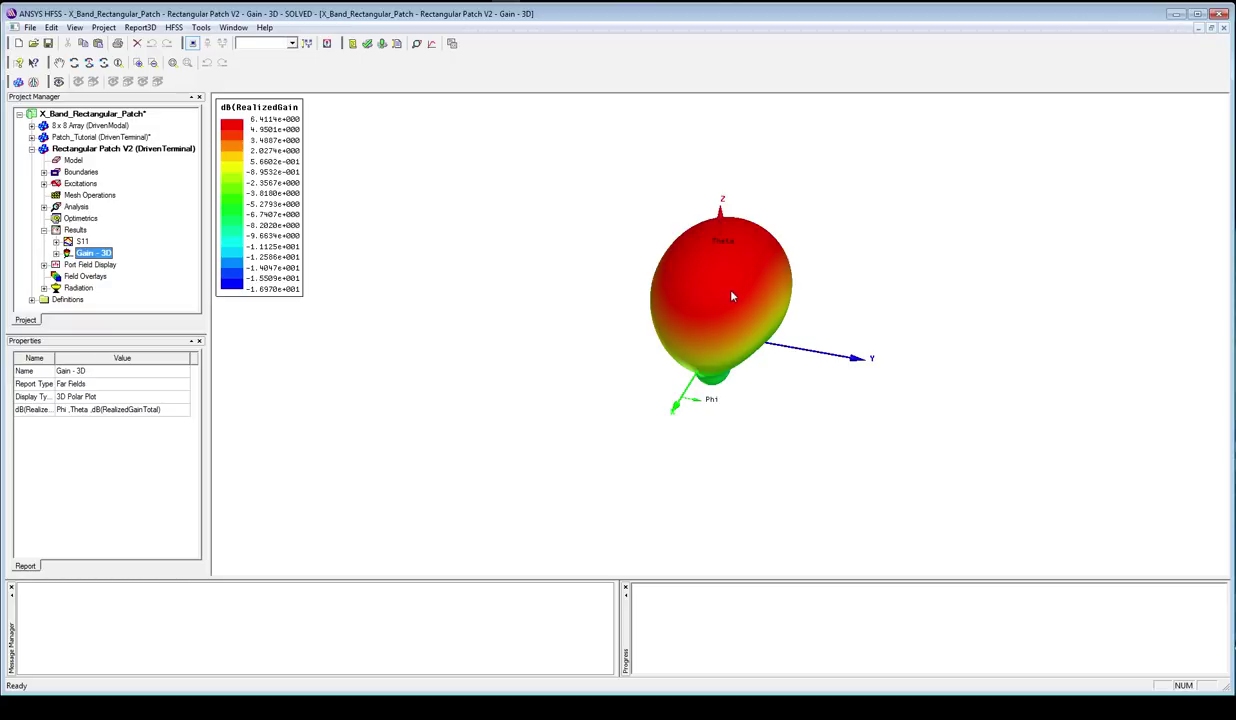
{"action": "left_click_drag", "start_coordinate": [731, 293], "coordinate": [724, 327], "text": "alt"}
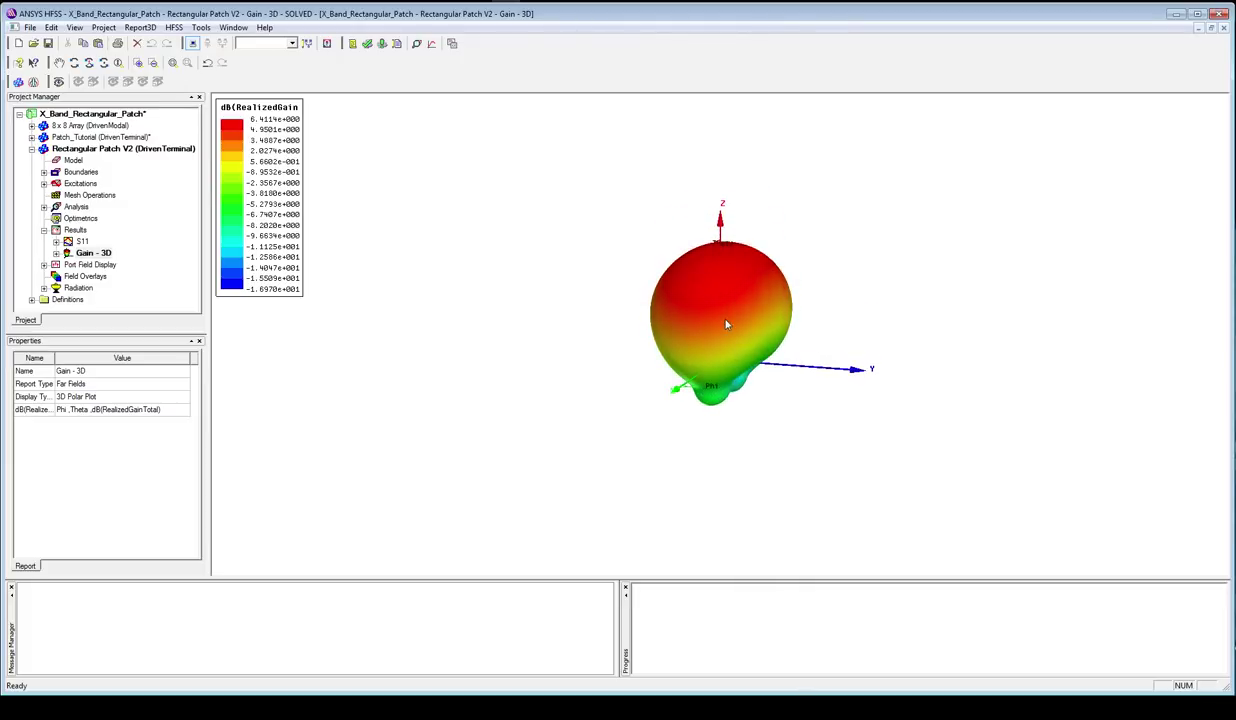
{"action": "scroll", "coordinate": [833, 326], "scroll_direction": "up", "scroll_amount": 4}
{"action": "scroll", "coordinate": [726, 325], "scroll_direction": "up", "scroll_amount": 3}
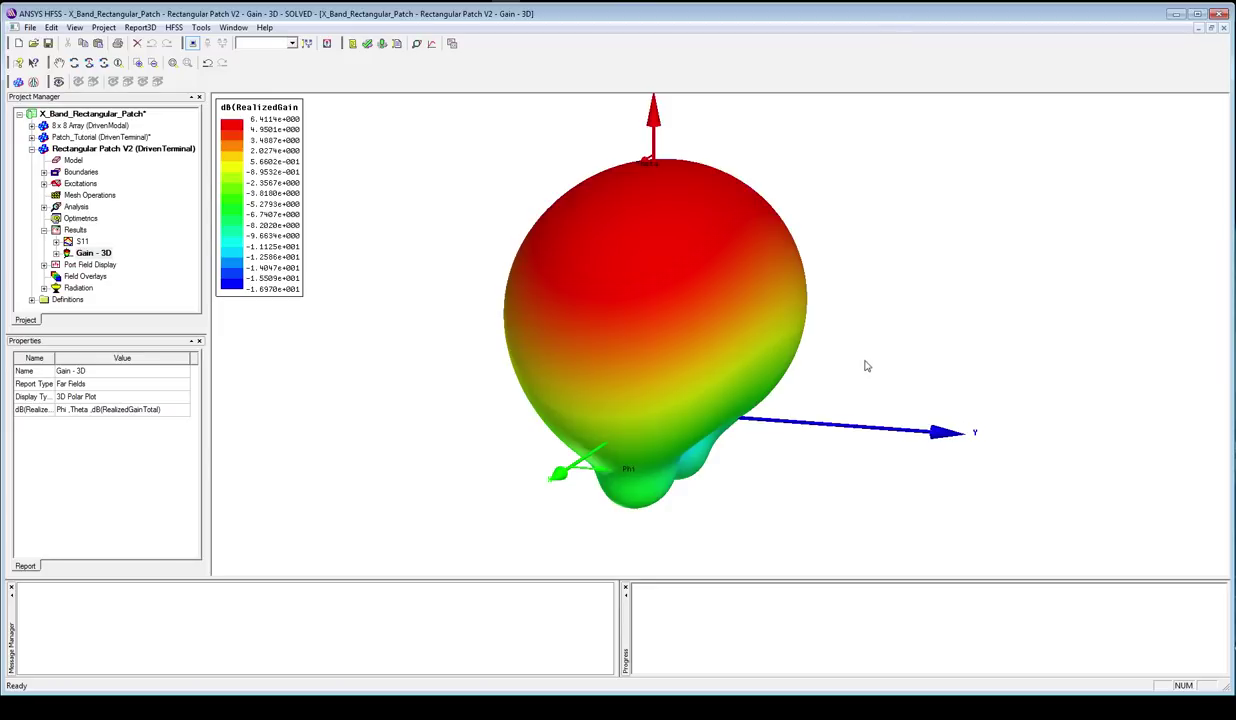
{"action": "left_click_drag", "start_coordinate": [675, 407], "coordinate": [684, 455], "text": "alt"}
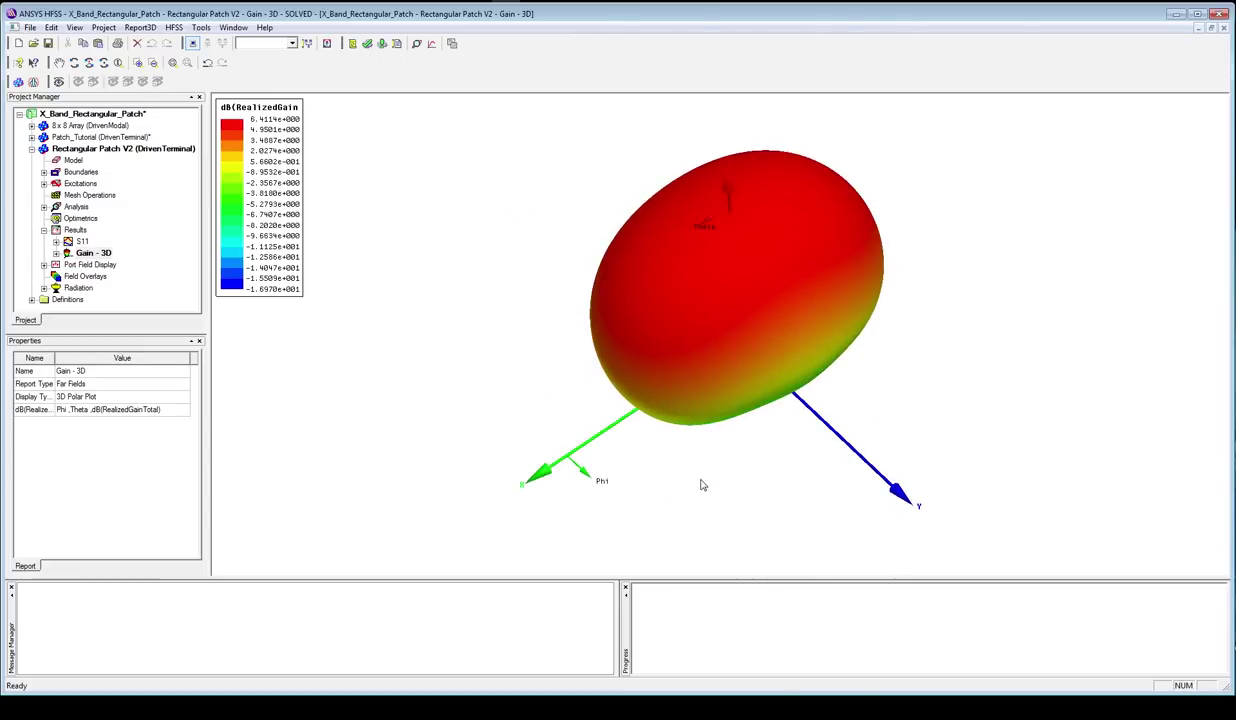
- Open the 8 x 8 Array design and examine the layout of its patches
{"action": "left_click", "coordinate": [31, 148]}
{"action": "double_click", "coordinate": [90, 125]}
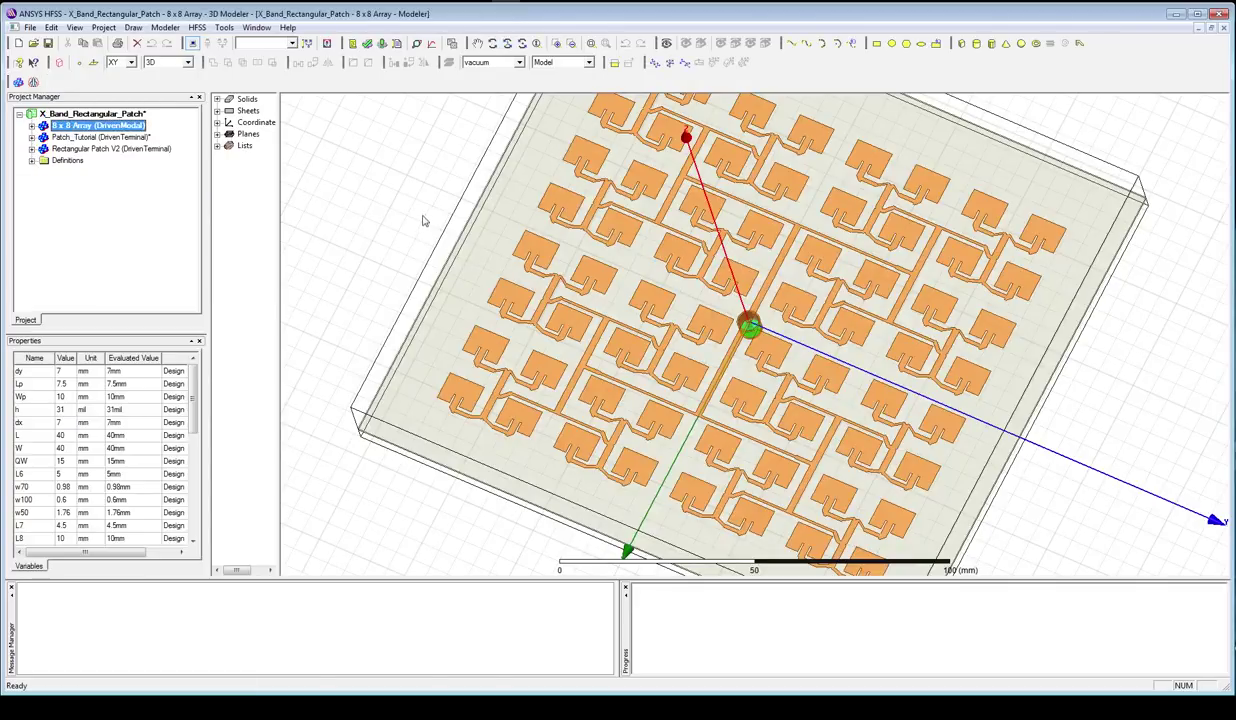
{"action": "left_click", "coordinate": [337, 193]}
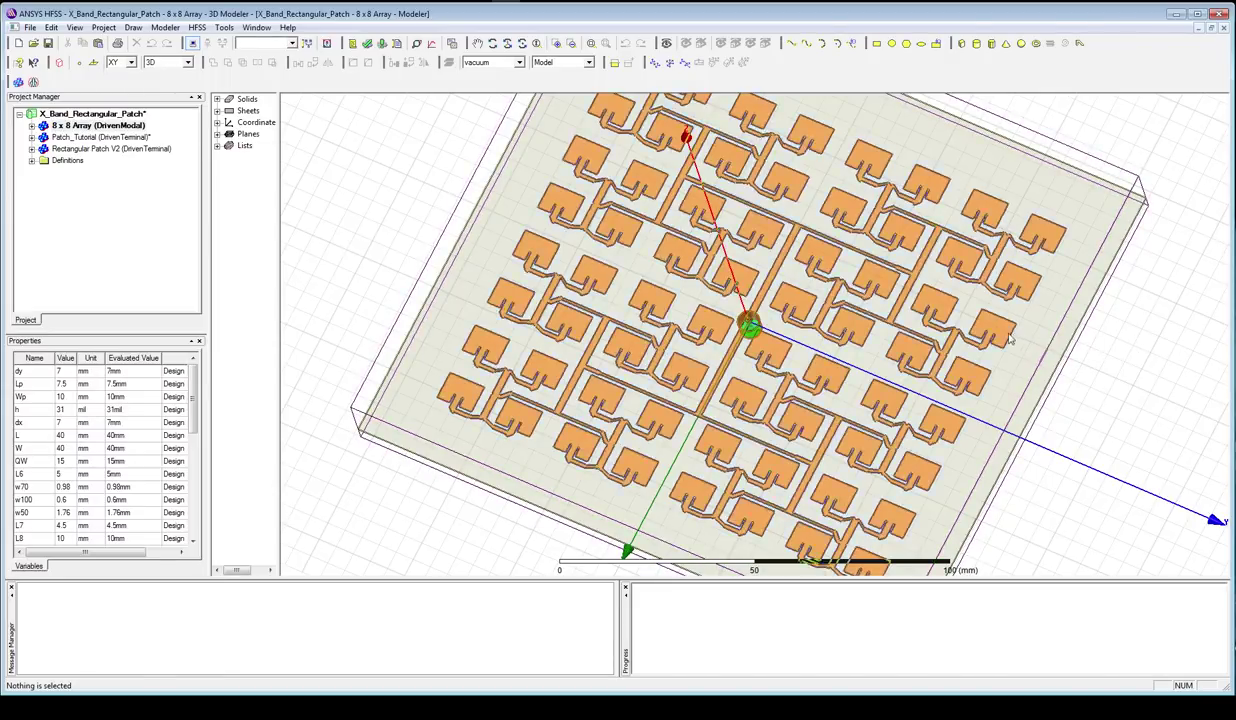
{"action": "left_click_drag", "start_coordinate": [958, 336], "coordinate": [808, 328], "text": "alt"}
{"action": "left_click_drag", "start_coordinate": [1006, 177], "coordinate": [858, 299], "text": "alt"}
{"action": "left_click_drag", "start_coordinate": [753, 327], "coordinate": [676, 374], "text": "alt"}
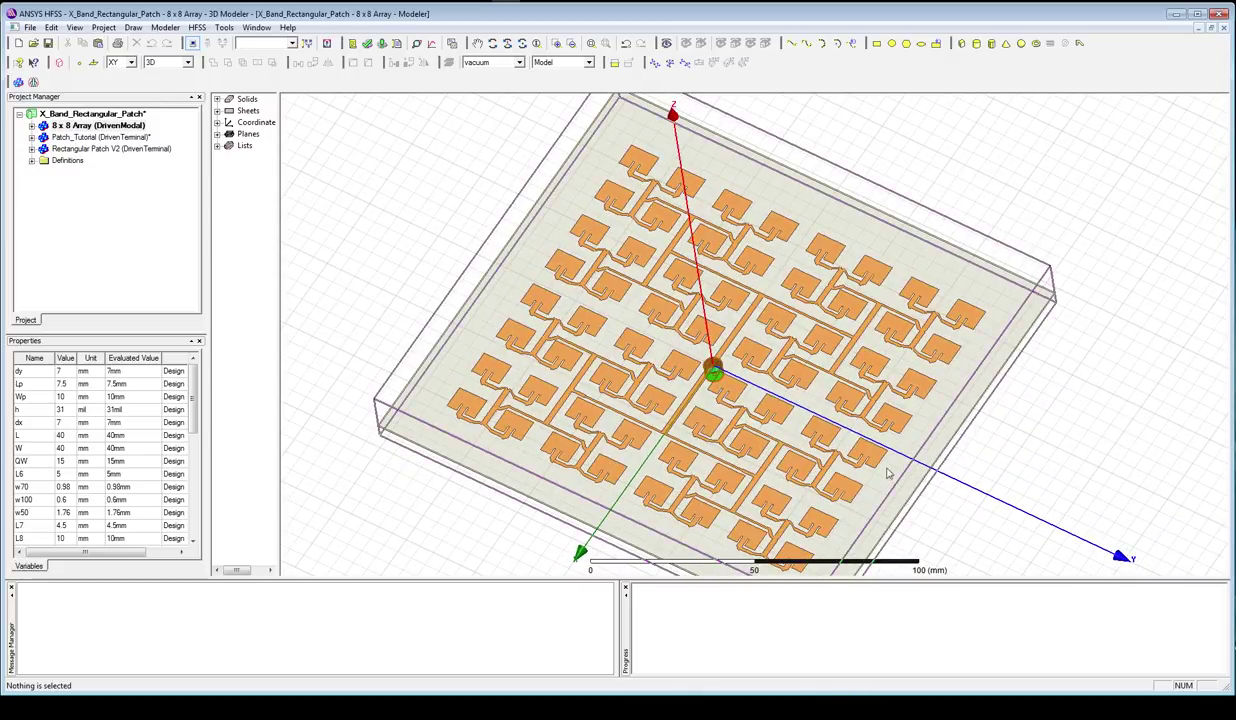
- Examine the cylindrical feed at the array's centre and the surrounding feed network from close up and several angles
{"action": "scroll", "coordinate": [589, 409], "scroll_direction": "up", "scroll_amount": 2}
{"action": "scroll", "coordinate": [589, 409], "scroll_direction": "up", "scroll_amount": 5}
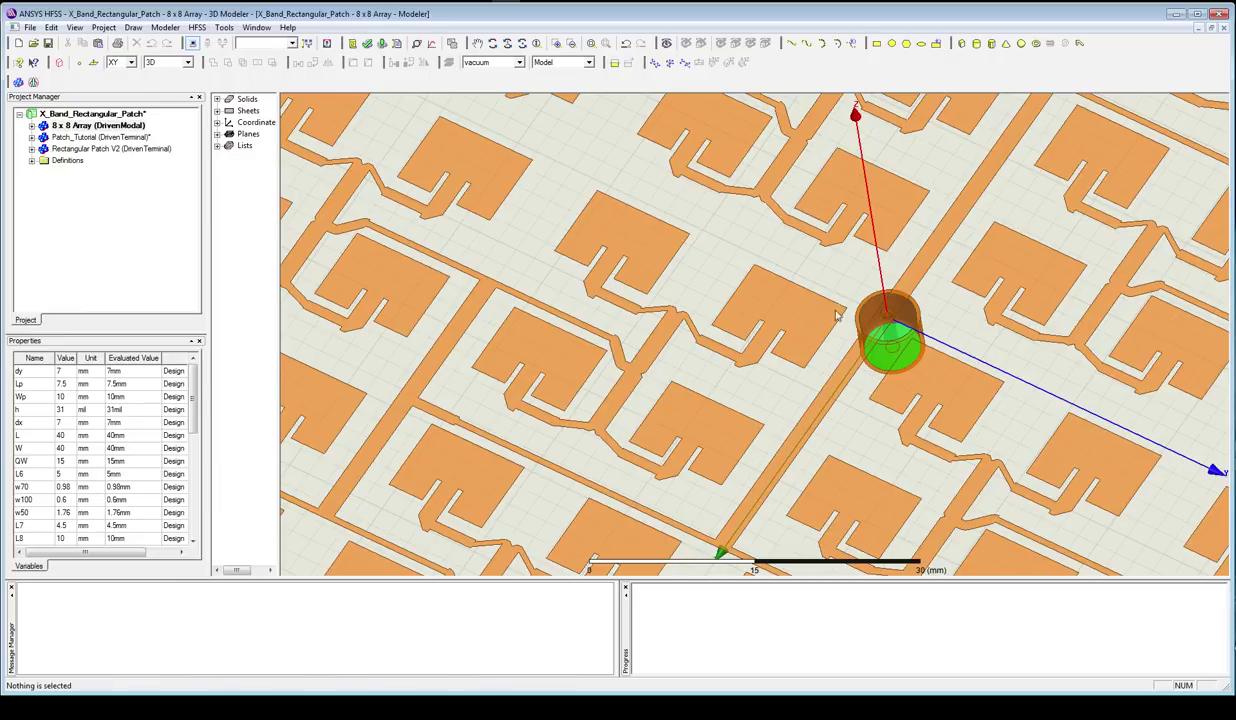
{"action": "scroll", "coordinate": [828, 318], "scroll_direction": "down", "scroll_amount": 2}
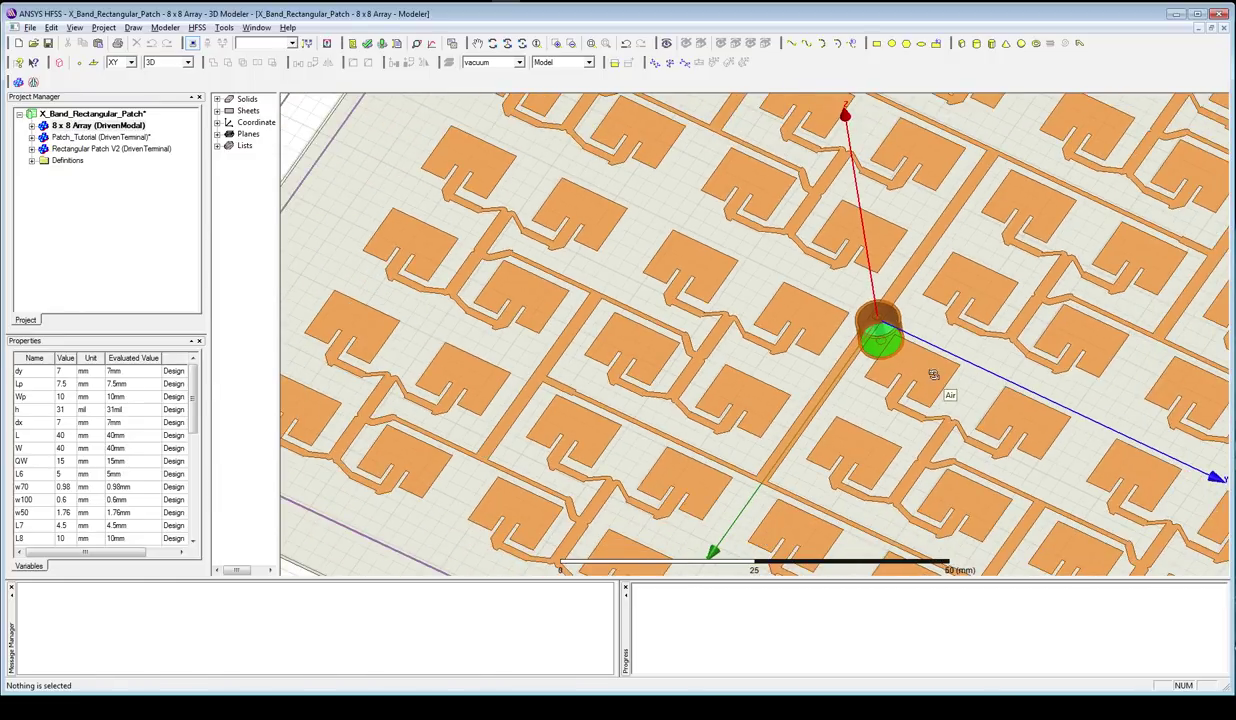
{"action": "left_click", "coordinate": [790, 306]}
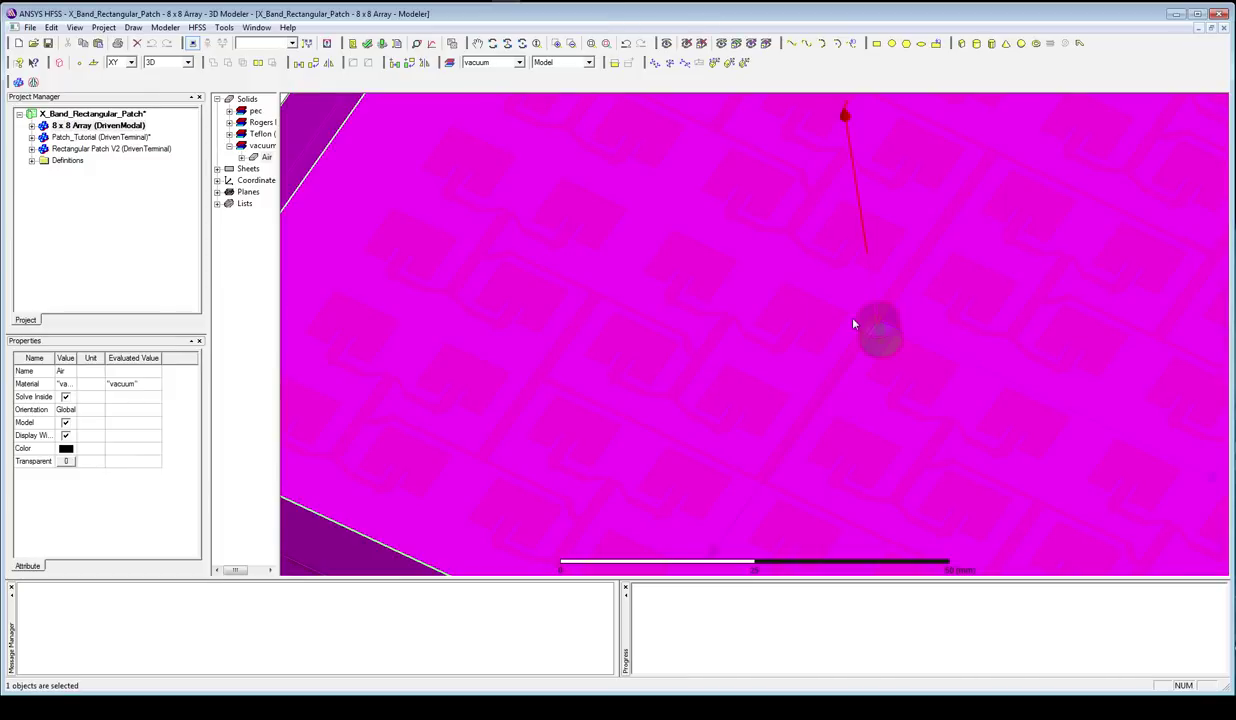
{"action": "left_click", "coordinate": [285, 100]}
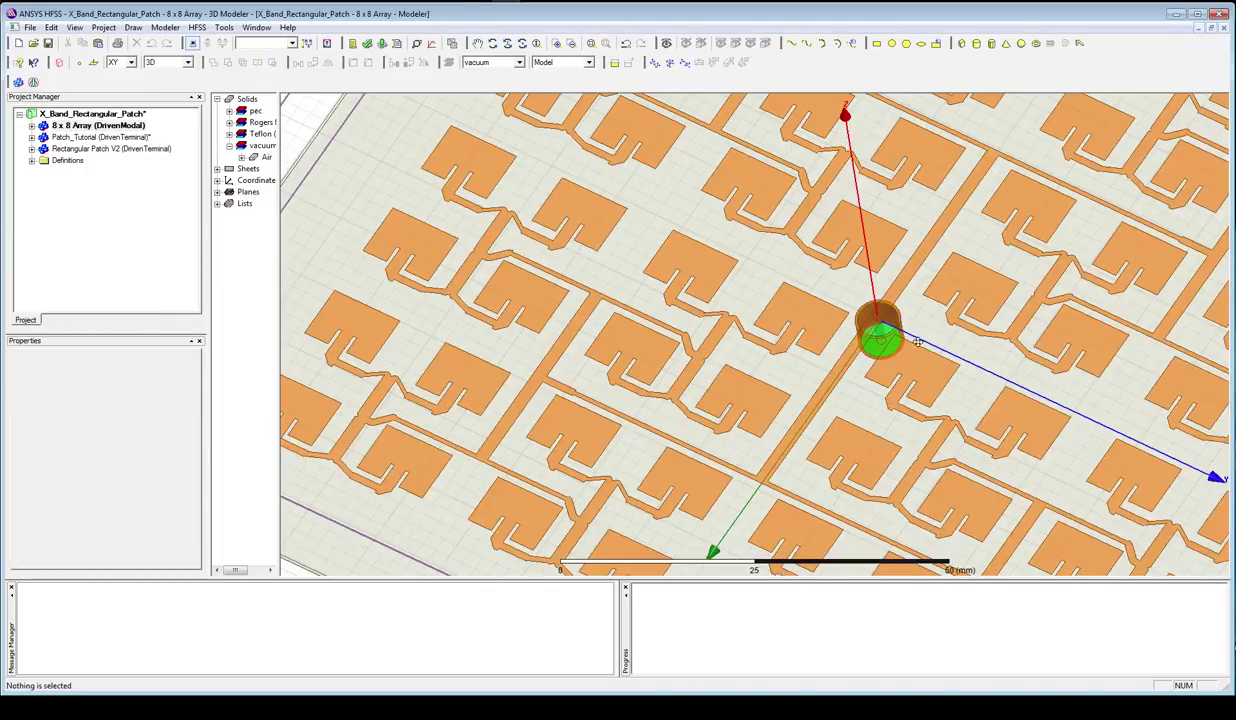
{"action": "left_click_drag", "start_coordinate": [930, 352], "coordinate": [680, 353], "text": "alt"}
{"action": "scroll", "coordinate": [680, 353], "scroll_direction": "up", "scroll_amount": 5}
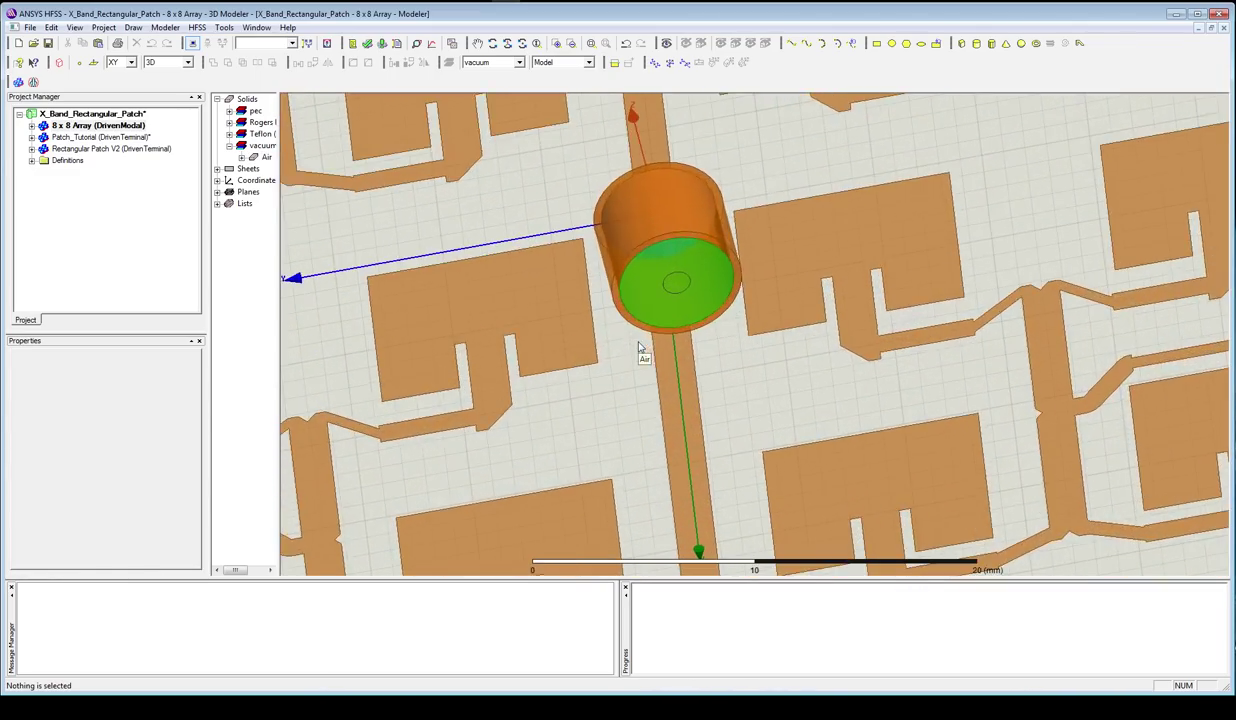
{"action": "scroll", "coordinate": [674, 313], "scroll_direction": "up", "scroll_amount": 1}
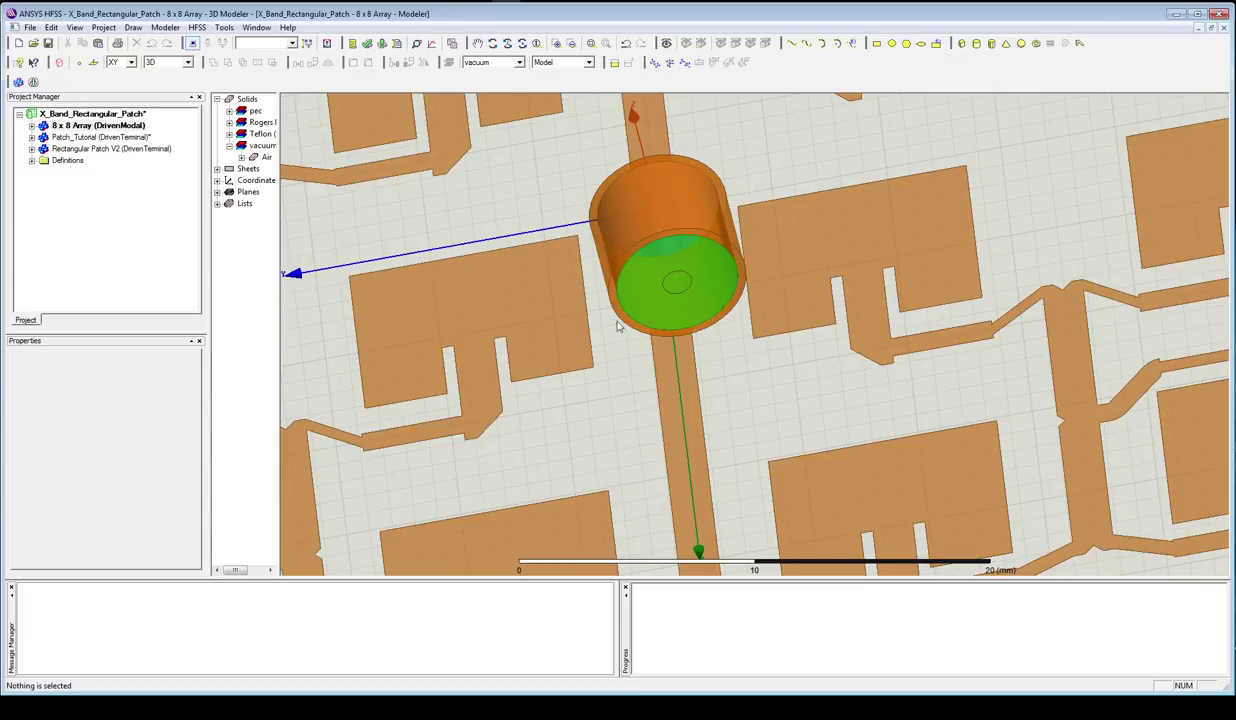
{"action": "left_click_drag", "start_coordinate": [731, 298], "coordinate": [743, 328], "text": "alt"}
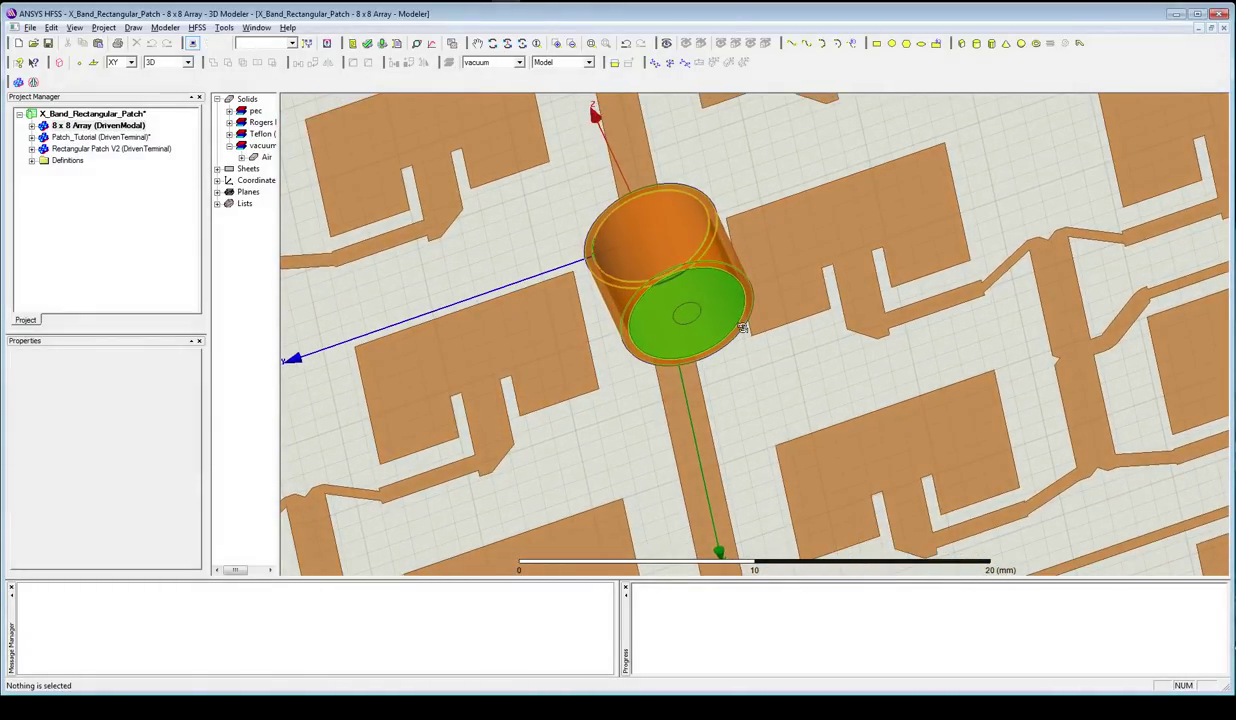
{"action": "left_click_drag", "start_coordinate": [743, 328], "coordinate": [899, 462], "text": "alt"}
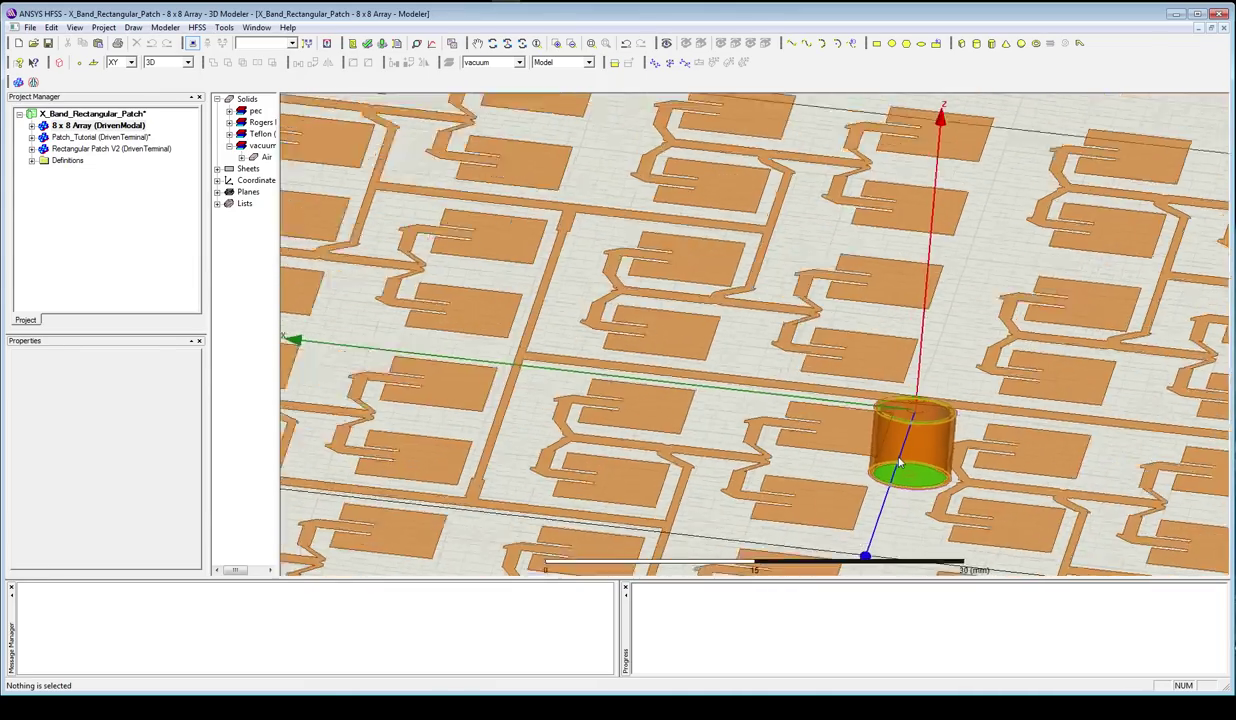
{"action": "scroll", "coordinate": [899, 462], "scroll_direction": "down", "scroll_amount": 6}
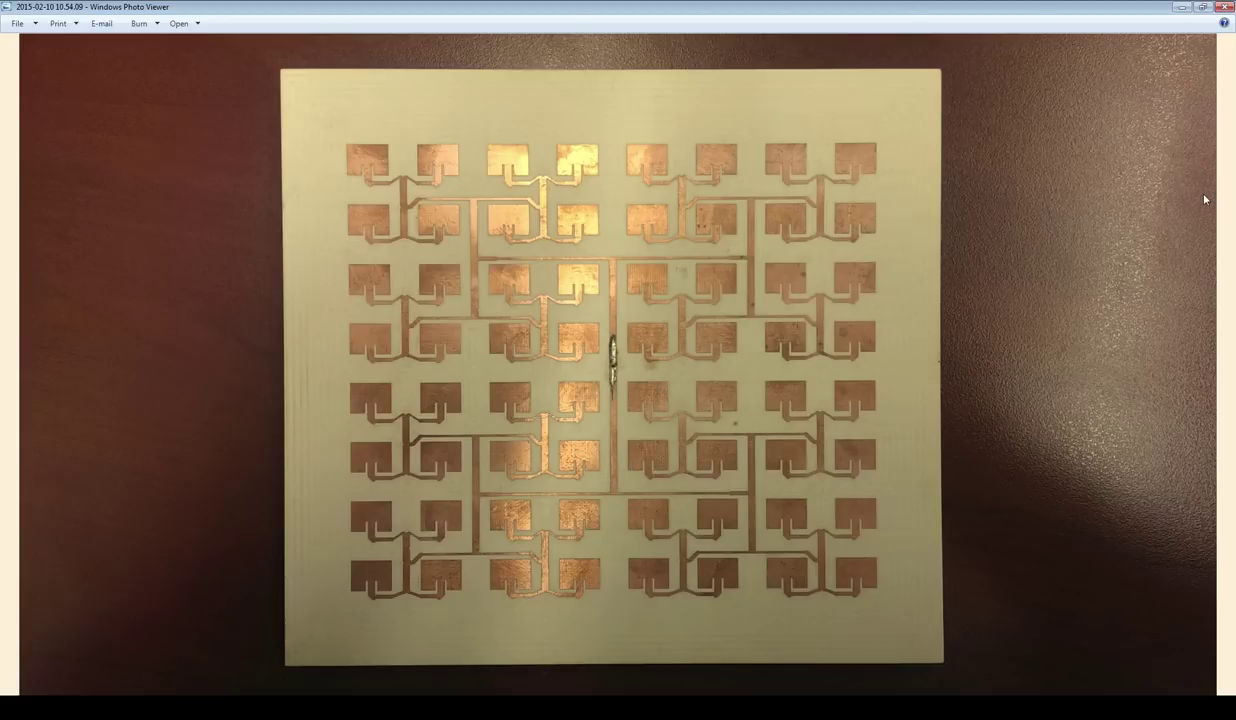
- Close the photo of the fabricated array and return to the Rectangular Patch V2 design in HFSS
{"action": "left_click", "coordinate": [1226, 8]}
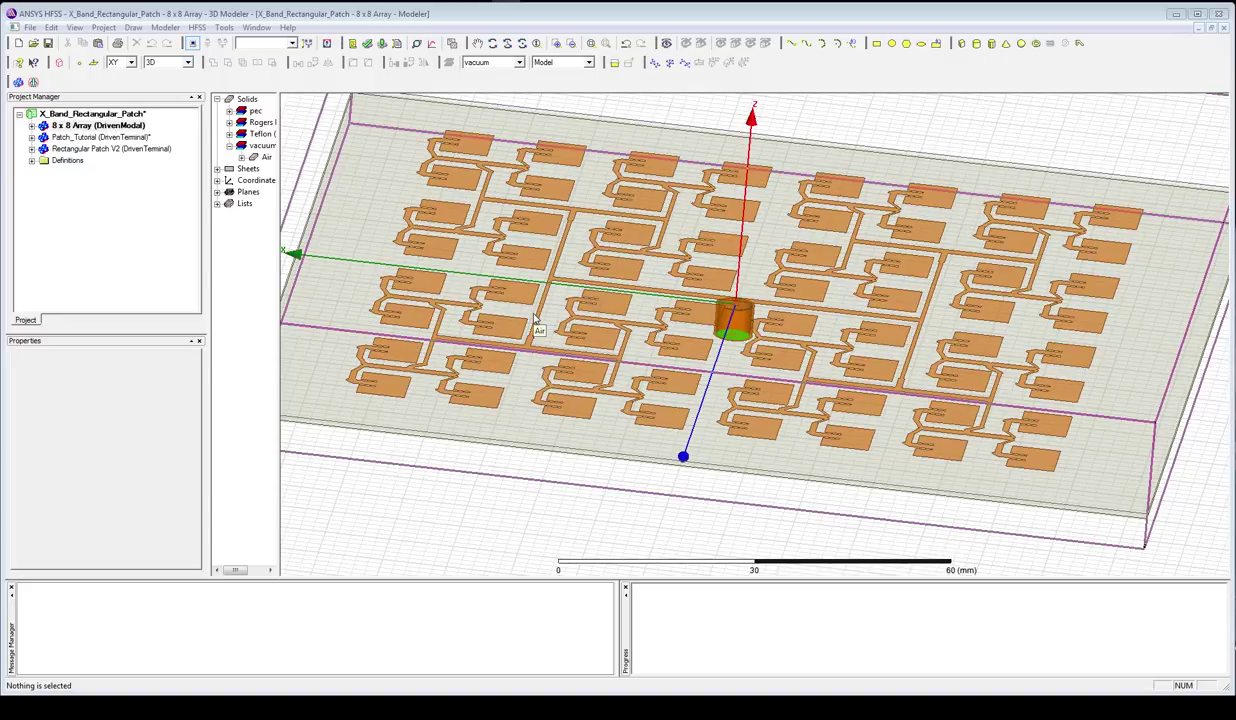
{"action": "left_click", "coordinate": [90, 148]}
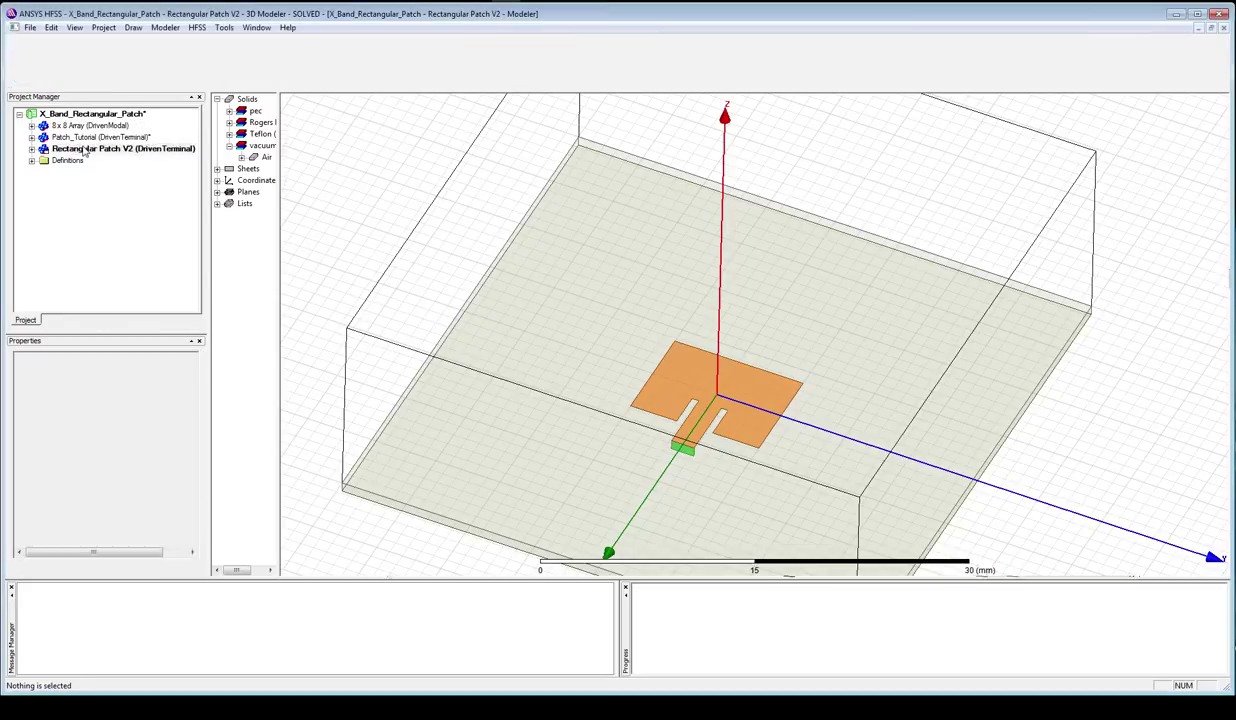